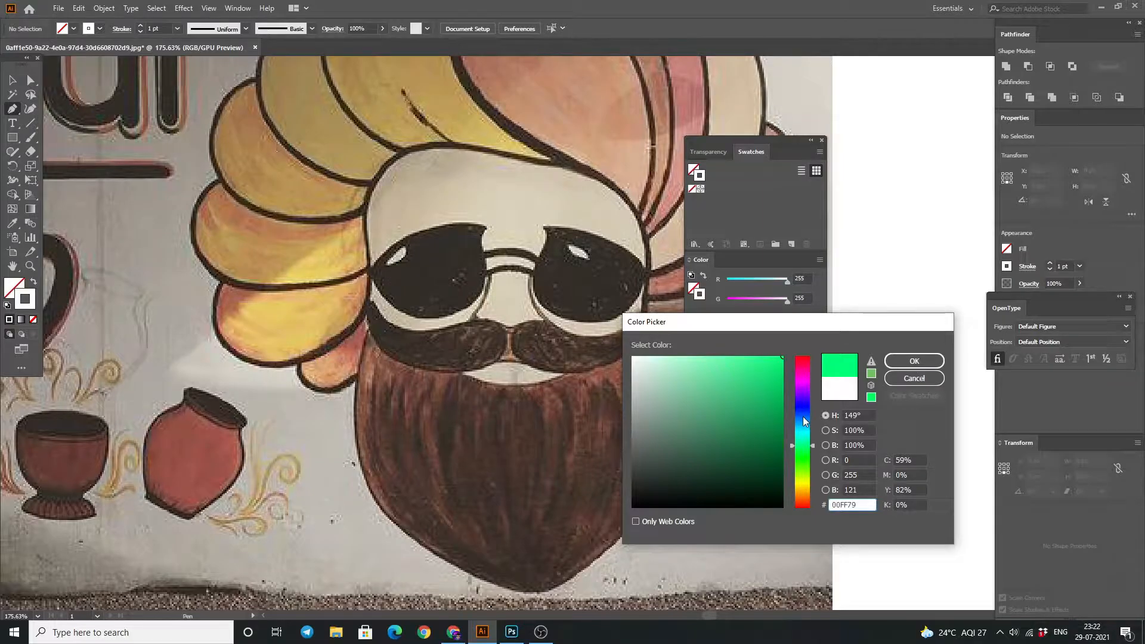
Set the stroke color to #0068FF and trace the upper edge of the moustache's left half with the Pen tool.
{"action": "left_click", "coordinate": [915, 361]}
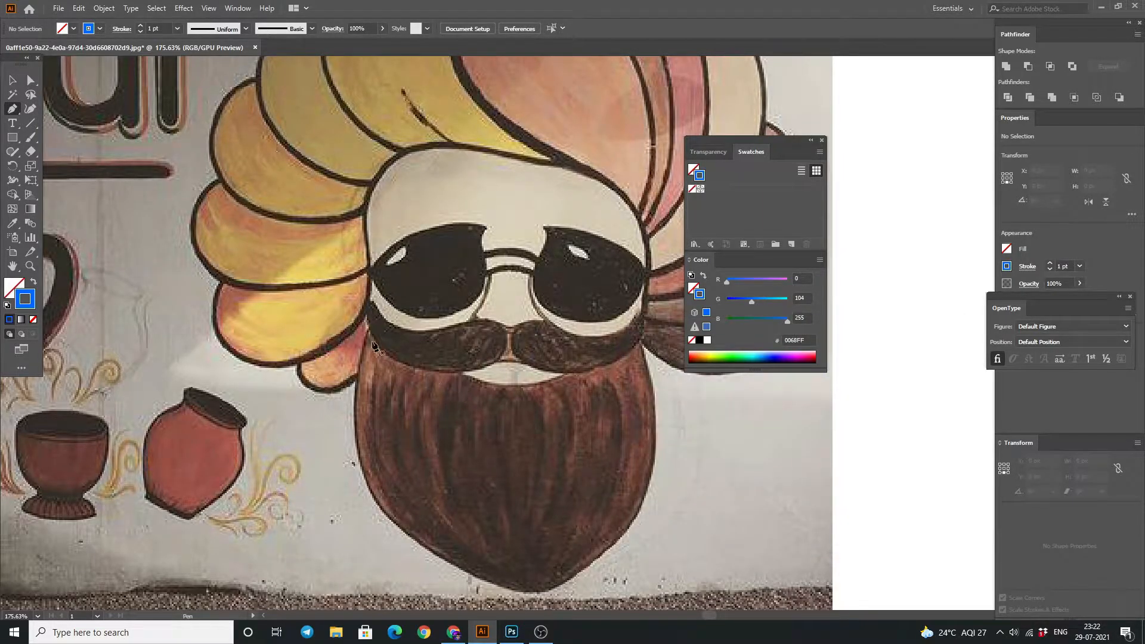
{"action": "left_click_drag", "start_coordinate": [360, 318], "coordinate": [379, 376]}
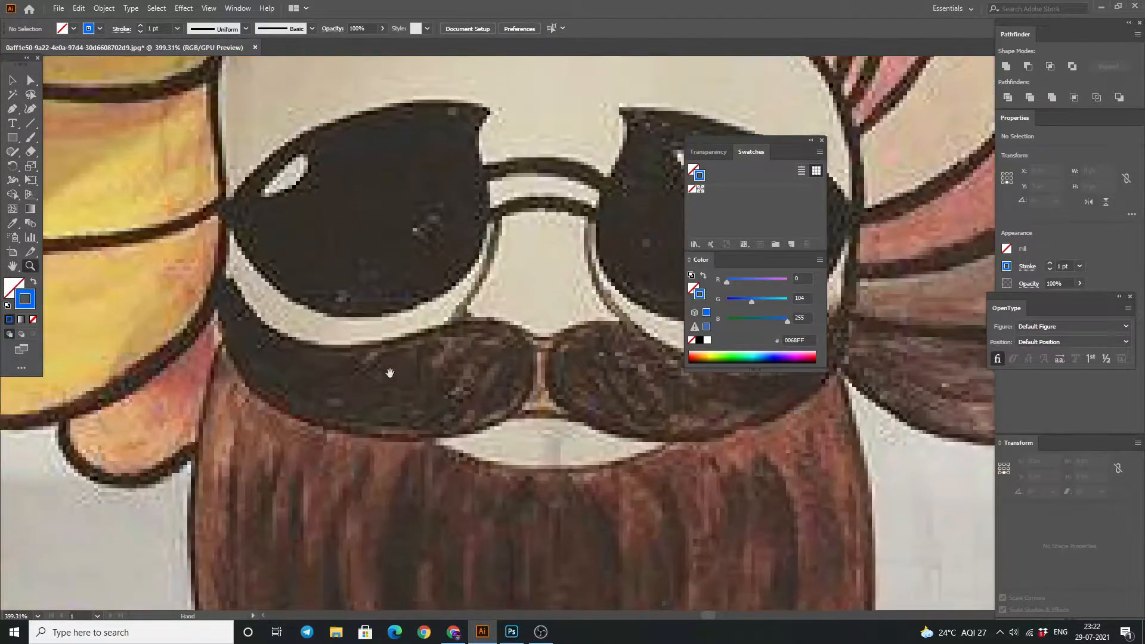
{"action": "left_click_drag", "start_coordinate": [315, 335], "coordinate": [297, 363]}
{"action": "left_click", "coordinate": [9, 79]}
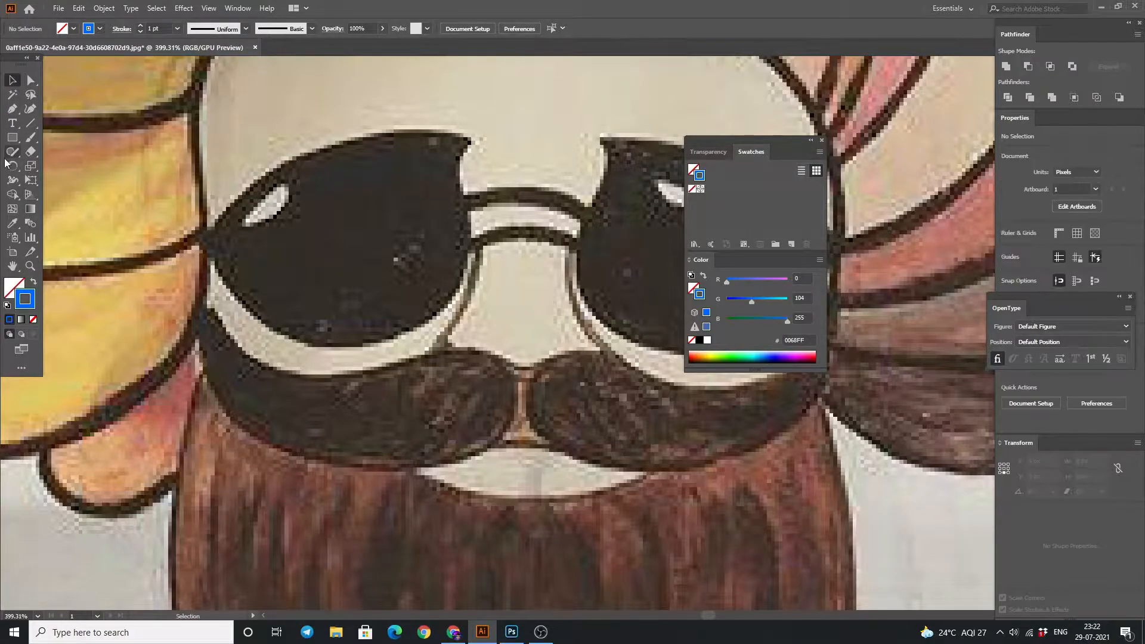
{"action": "left_click", "coordinate": [13, 109]}
{"action": "left_click_drag", "start_coordinate": [413, 320], "coordinate": [433, 342]}
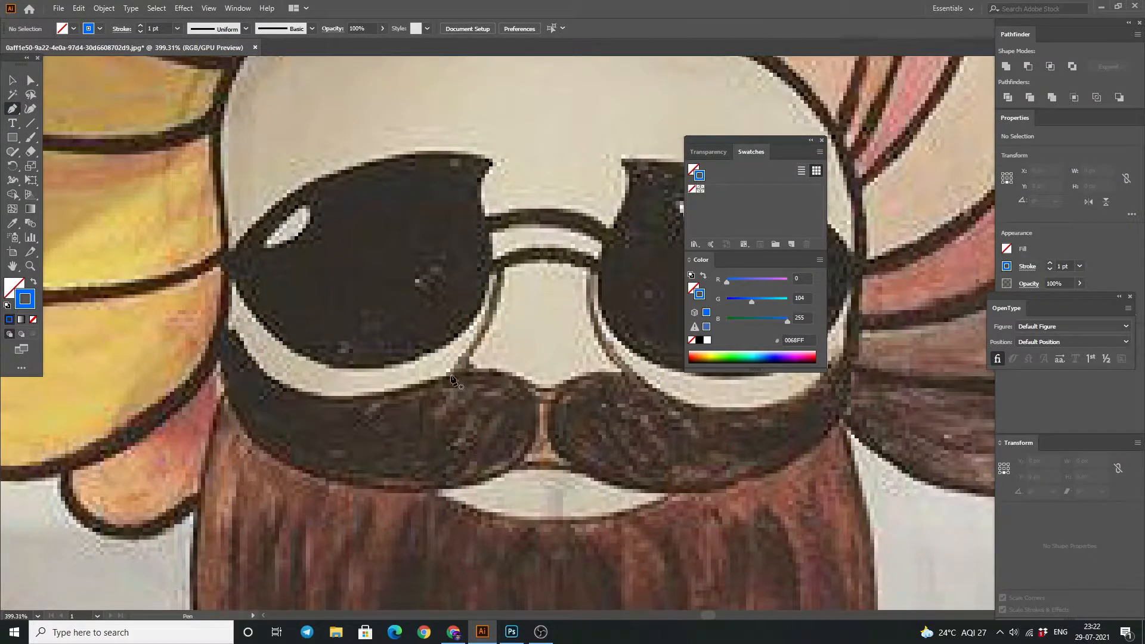
{"action": "left_click", "coordinate": [270, 372]}
{"action": "key", "text": "ctrl+z"}
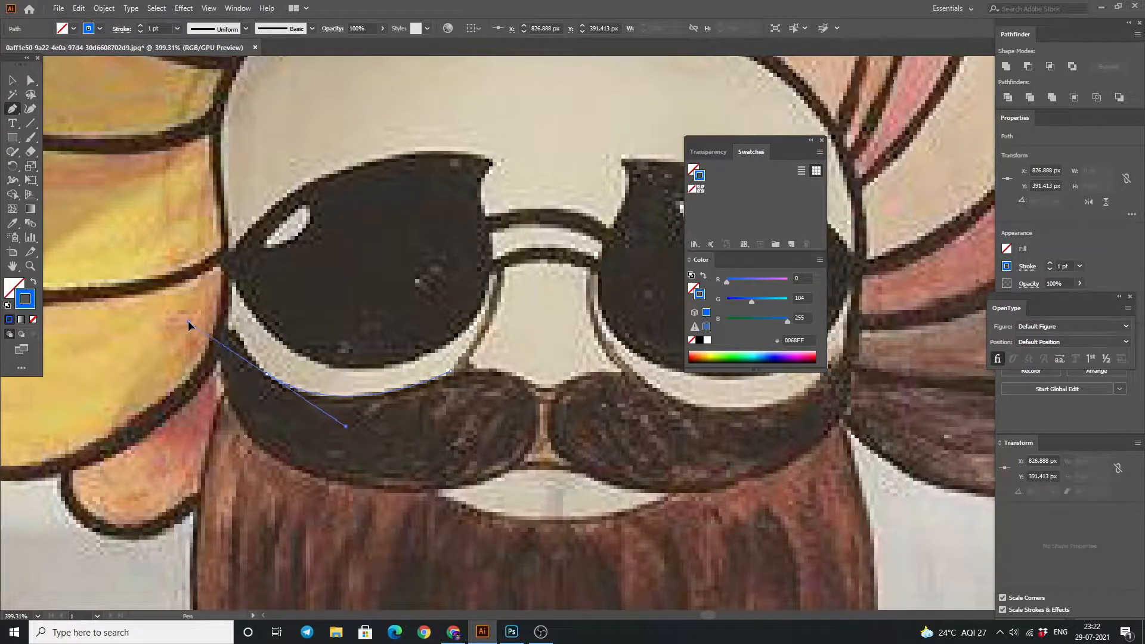
{"action": "left_click_drag", "start_coordinate": [188, 324], "coordinate": [191, 325]}
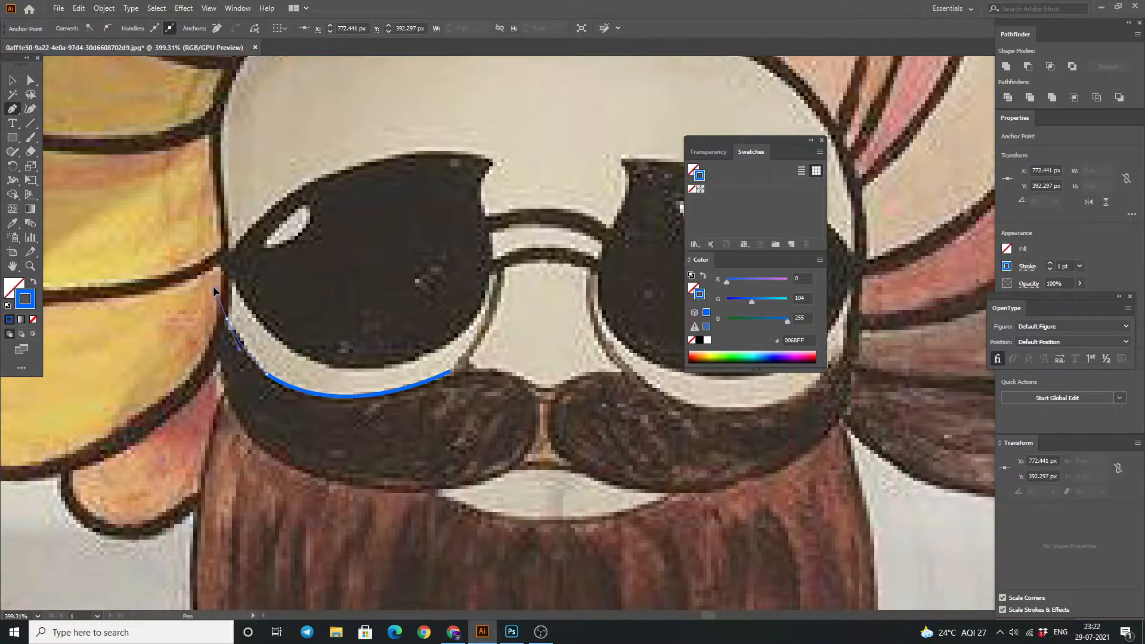
Trace the lower edge and rounded inner end of the left moustache half and close the path.
{"action": "left_click_drag", "start_coordinate": [228, 394], "coordinate": [243, 306]}
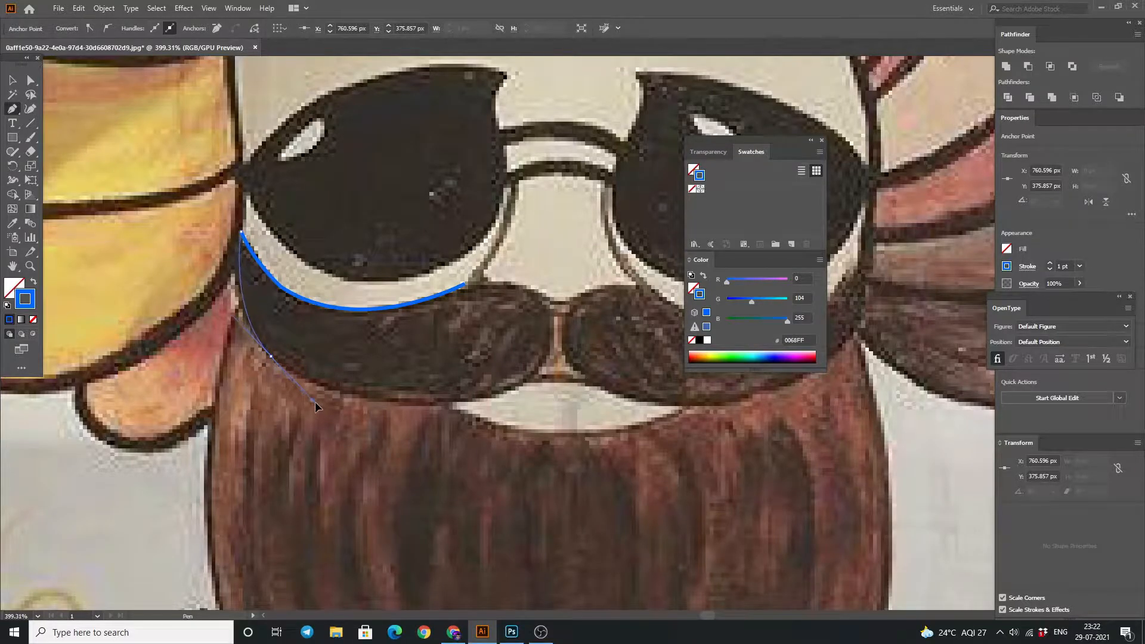
{"action": "left_click_drag", "start_coordinate": [329, 423], "coordinate": [324, 418]}
{"action": "left_click_drag", "start_coordinate": [508, 392], "coordinate": [535, 382]}
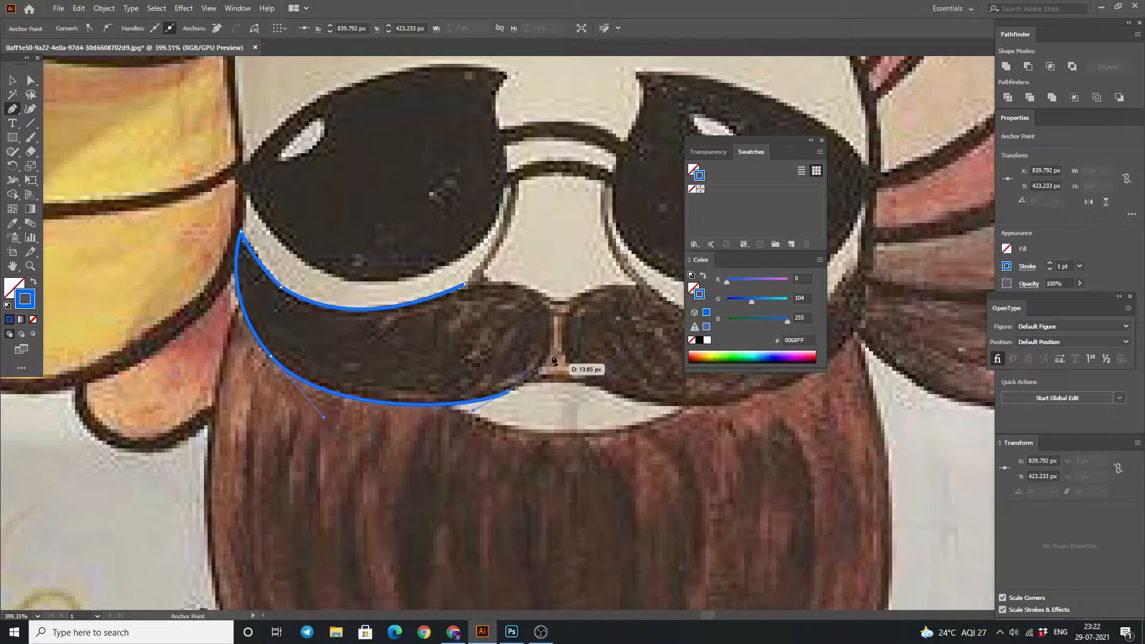
{"action": "left_click_drag", "start_coordinate": [552, 312], "coordinate": [542, 251]}
{"action": "left_click", "coordinate": [552, 312]}
{"action": "mouse_move", "coordinate": [465, 284]}
{"action": "left_mouse_down"}
{"action": "mouse_move", "coordinate": [399, 278]}
{"action": "mouse_move", "coordinate": [465, 360]}
{"action": "left_mouse_up"}
Reflect a copy of the left moustache outline across the centre between the halves to form the right half.
{"action": "key", "text": "v"}
{"action": "left_click_drag", "start_coordinate": [13, 152], "coordinate": [60, 165]}
{"action": "key", "text": "v"}
{"action": "key", "text": "v"}
{"action": "left_click_drag", "start_coordinate": [323, 215], "coordinate": [153, 228]}
{"action": "right_click", "coordinate": [354, 387]}
{"action": "key", "text": "Escape"}
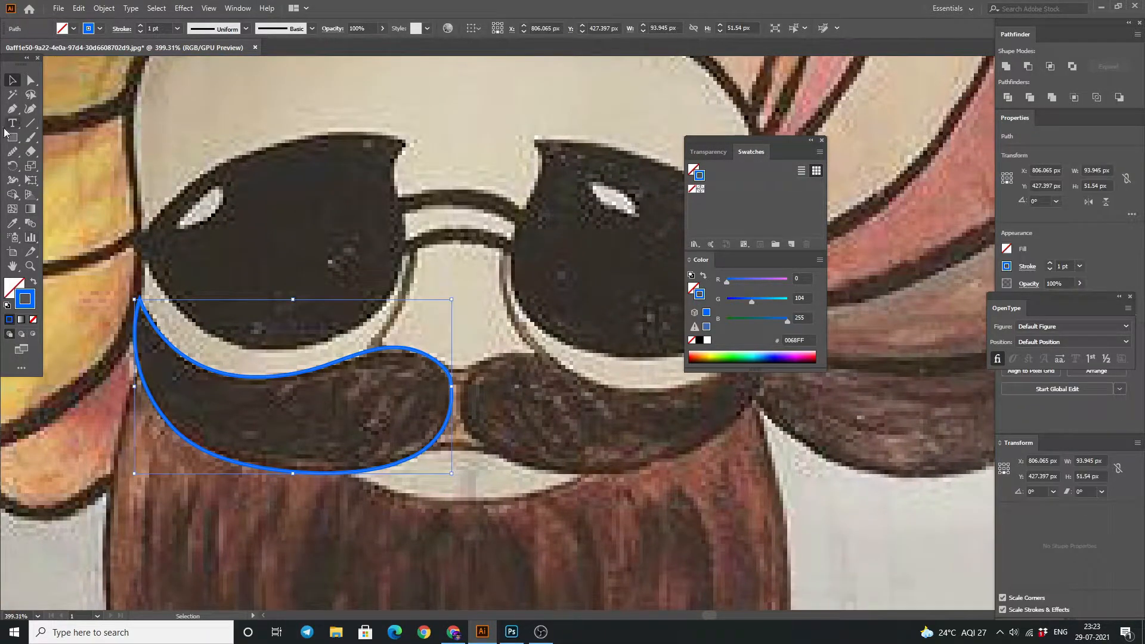
{"action": "key", "text": "o"}
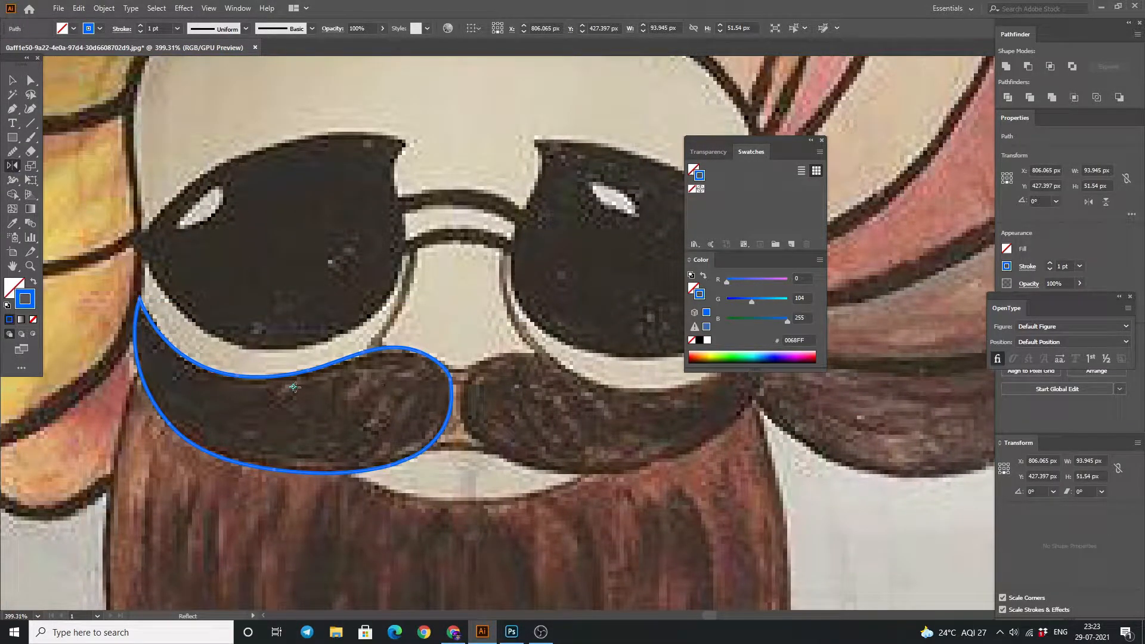
{"action": "left_click", "coordinate": [456, 394], "text": "alt"}
{"action": "left_click", "coordinate": [671, 440]}
{"action": "key", "text": "v"}
{"action": "left_click", "coordinate": [266, 143]}
{"action": "left_click_drag", "start_coordinate": [560, 196], "coordinate": [491, 196]}
{"action": "key", "text": "ctrl+z"}
{"action": "key", "text": "p"}
{"action": "left_click_drag", "start_coordinate": [404, 352], "coordinate": [446, 354]}
{"action": "key", "text": "v"}
{"action": "key", "text": "ctrl+shift+z"}
Connect the two moustache halves with a short line near their upper inner ends and another near their lower inner ends.
{"action": "left_click", "coordinate": [421, 284]}
{"action": "left_click_drag", "start_coordinate": [422, 284], "coordinate": [437, 255]}
{"action": "key", "text": "p"}
{"action": "left_click", "coordinate": [435, 344]}
{"action": "left_click", "coordinate": [454, 344]}
{"action": "left_click", "coordinate": [197, 93], "text": "ctrl"}
{"action": "left_click", "coordinate": [413, 424]}
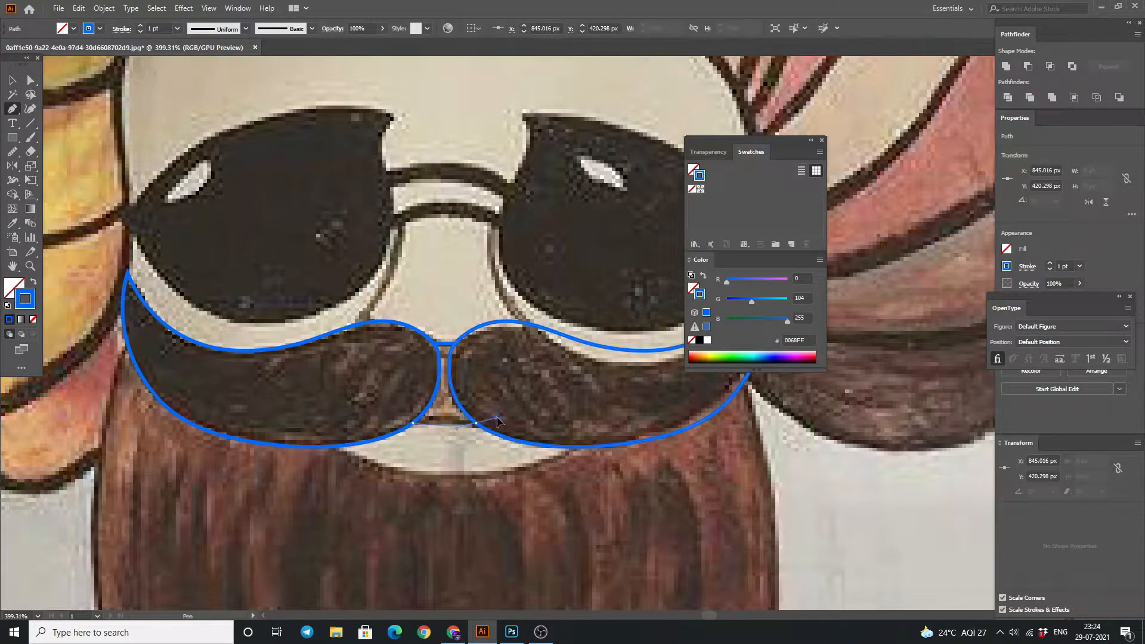
{"action": "left_click_drag", "start_coordinate": [508, 417], "coordinate": [511, 422]}
{"action": "key", "text": "v"}
{"action": "left_click", "coordinate": [371, 201]}
Draw a curved path along the lower lip, spanning the lower edges of both moustache halves.
{"action": "left_click_drag", "start_coordinate": [371, 201], "coordinate": [380, 158]}
{"action": "left_click", "coordinate": [13, 109]}
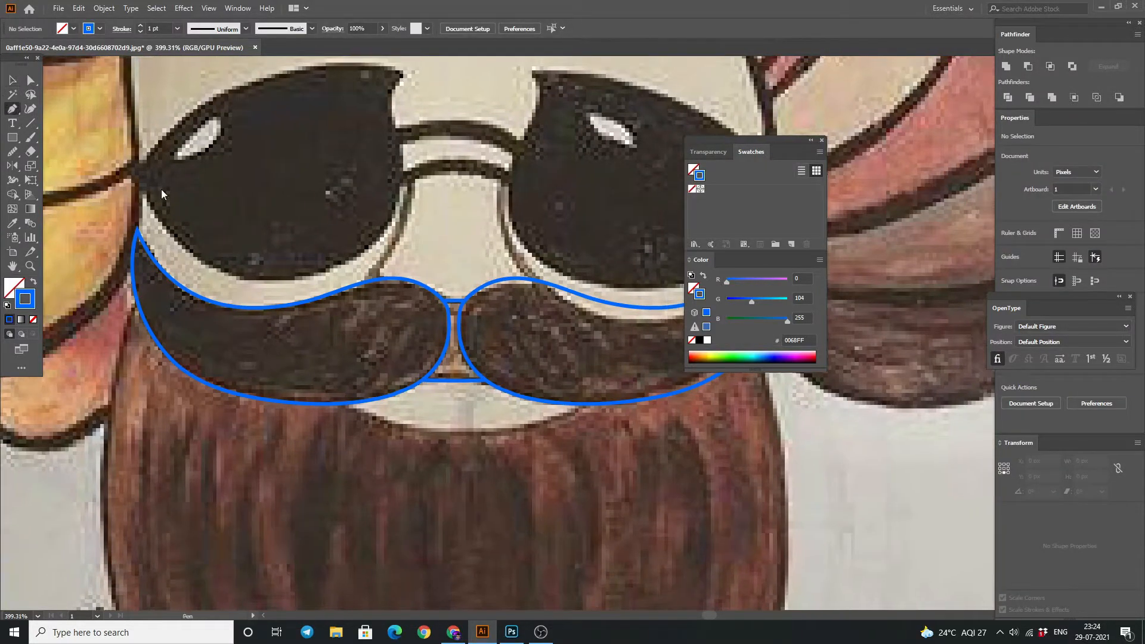
{"action": "left_click", "coordinate": [348, 407]}
{"action": "left_click_drag", "start_coordinate": [727, 346], "coordinate": [726, 343]}
{"action": "left_click", "coordinate": [13, 80]}
{"action": "left_click", "coordinate": [286, 327]}
{"action": "left_click_drag", "start_coordinate": [286, 326], "coordinate": [336, 157]}
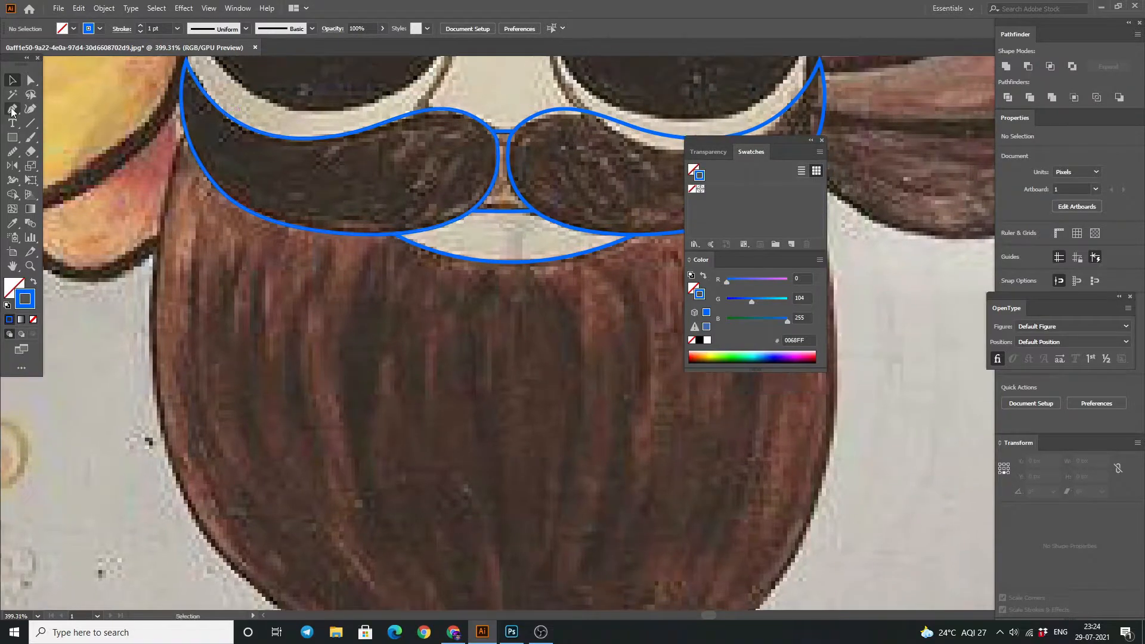
{"action": "left_click", "coordinate": [12, 109]}
{"action": "scroll", "coordinate": [170, 98], "scroll_direction": "down", "scroll_amount": 1}
{"action": "left_click_drag", "start_coordinate": [178, 227], "coordinate": [252, 237]}
{"action": "left_click_drag", "start_coordinate": [253, 237], "coordinate": [226, 177]}
{"action": "left_click", "coordinate": [250, 157]}
{"action": "left_click_drag", "start_coordinate": [285, 419], "coordinate": [383, 510]}
{"action": "left_click_drag", "start_coordinate": [456, 513], "coordinate": [155, 310]}
{"action": "key", "text": "v"}
{"action": "key", "text": "Delete"}
Show the rulers and place a vertical guide midway between the two moustache halves.
{"action": "left_click_drag", "start_coordinate": [198, 397], "coordinate": [408, 376]}
{"action": "key", "text": "z"}
{"action": "left_click", "coordinate": [12, 80]}
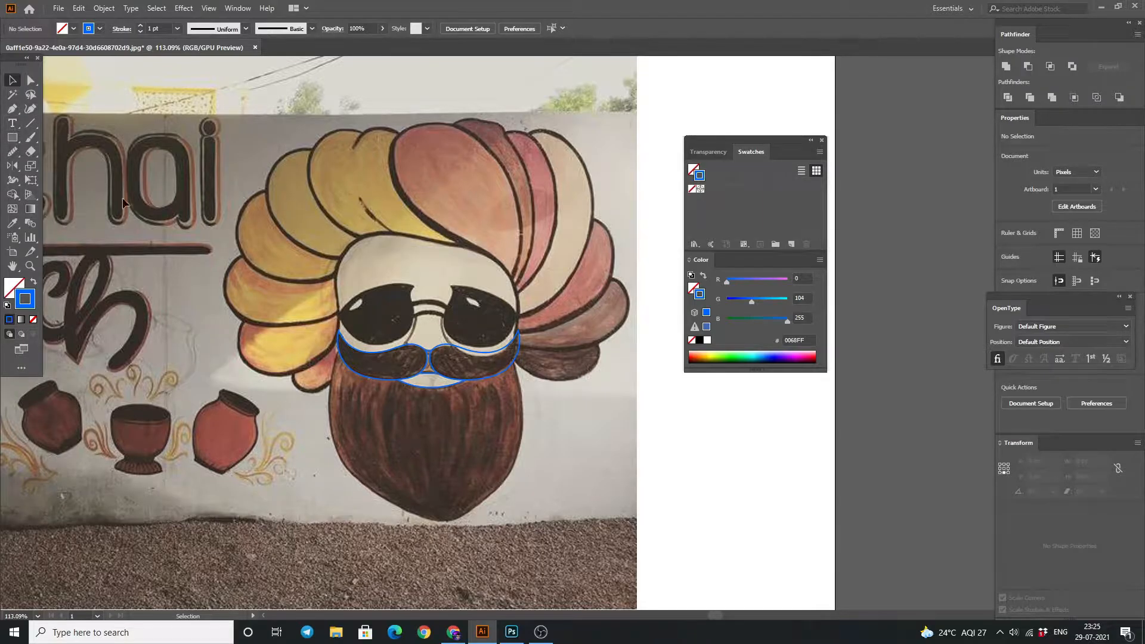
{"action": "key", "text": "ctrl+r"}
{"action": "left_click_drag", "start_coordinate": [426, 458], "coordinate": [429, 458]}
{"action": "key", "text": "z"}
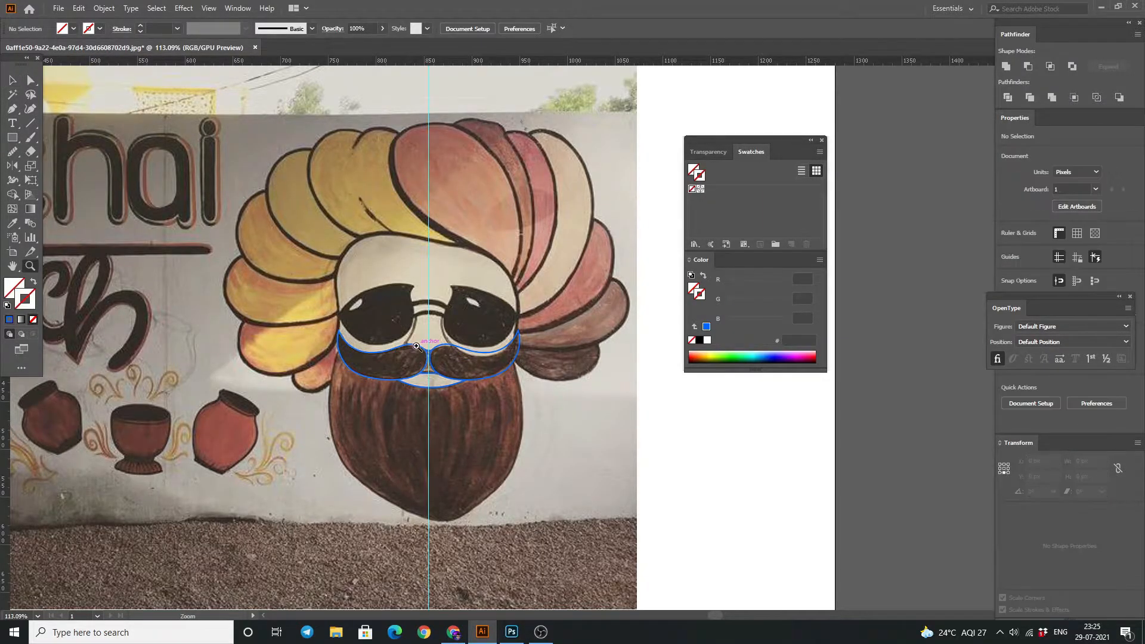
{"action": "left_click_drag", "start_coordinate": [416, 345], "coordinate": [719, 488]}
{"action": "left_click_drag", "start_coordinate": [500, 425], "coordinate": [579, 430]}
{"action": "left_click", "coordinate": [12, 80]}
{"action": "left_click_drag", "start_coordinate": [477, 258], "coordinate": [481, 269]}
{"action": "left_click", "coordinate": [400, 229]}
Trace the beard's left outline from the moustache down to the centre guide with the Pen tool.
{"action": "key", "text": "ctrl+space"}
{"action": "left_click_drag", "start_coordinate": [536, 321], "coordinate": [269, 321]}
{"action": "left_click_drag", "start_coordinate": [481, 400], "coordinate": [418, 271]}
{"action": "key", "text": "p"}
{"action": "left_click", "coordinate": [235, 167]}
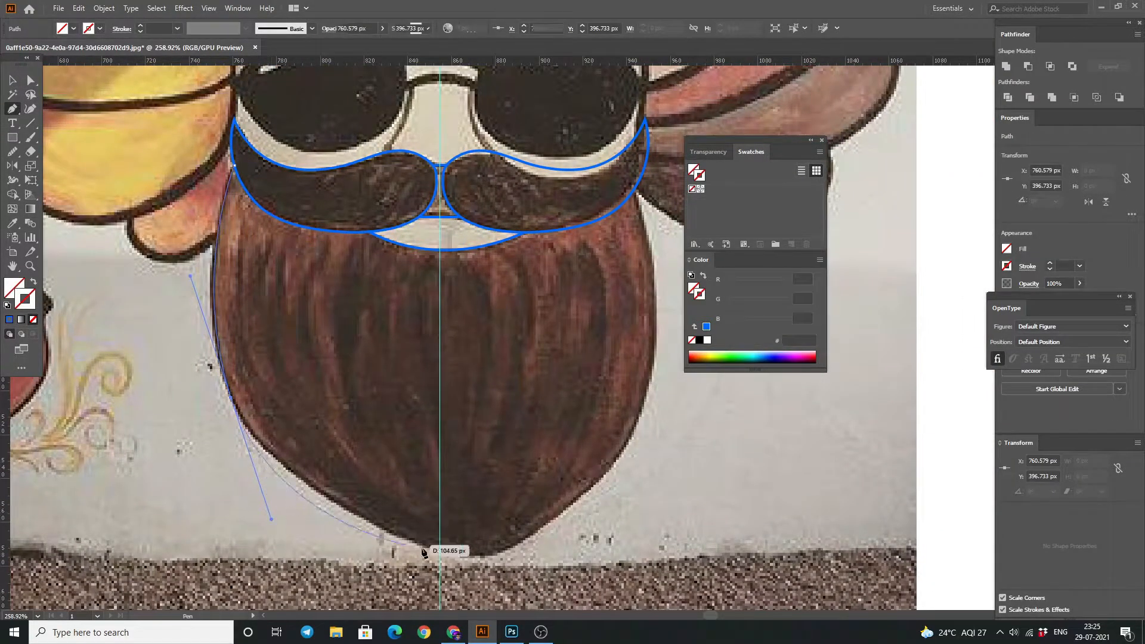
{"action": "left_click_drag", "start_coordinate": [231, 397], "coordinate": [250, 455]}
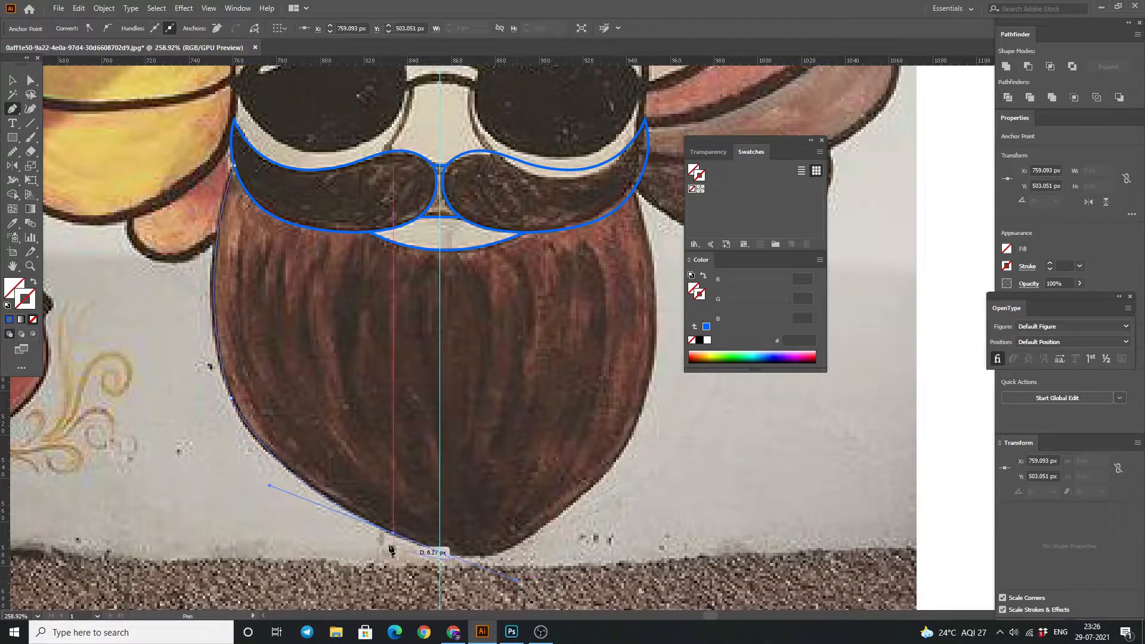
{"action": "left_click_drag", "start_coordinate": [442, 551], "coordinate": [463, 561]}
Apply the blue #0068FF stroke to the left beard outline.
{"action": "left_click", "coordinate": [12, 80]}
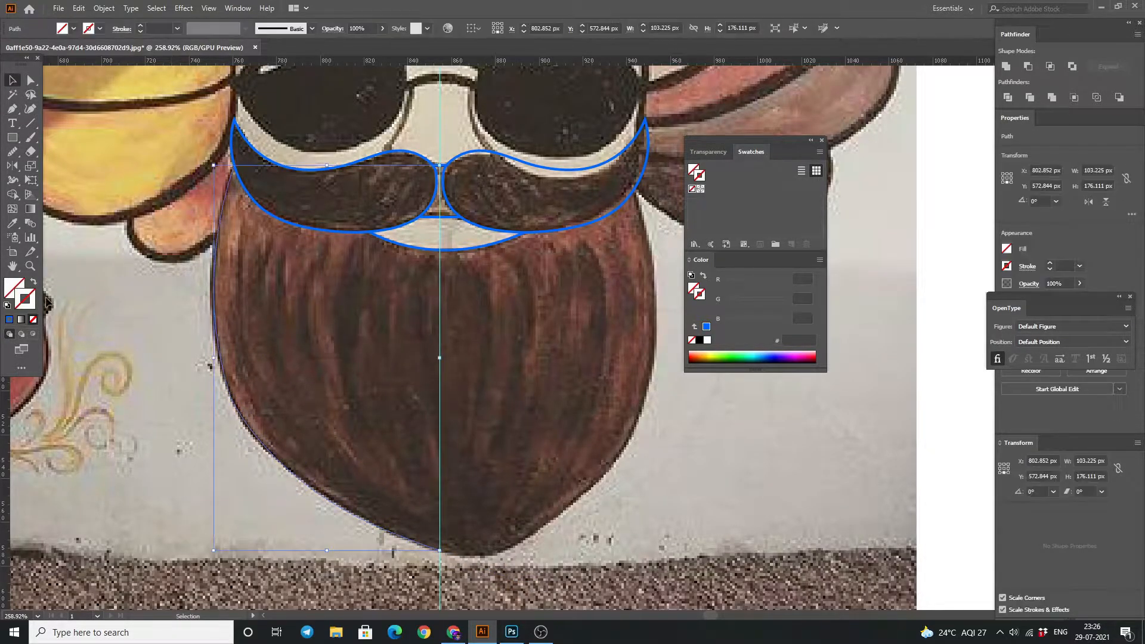
{"action": "left_click", "coordinate": [11, 320]}
{"action": "left_click", "coordinate": [367, 559]}
Reflect a copy of the left beard outline across the centre guide to form the right side.
{"action": "left_click", "coordinate": [218, 319]}
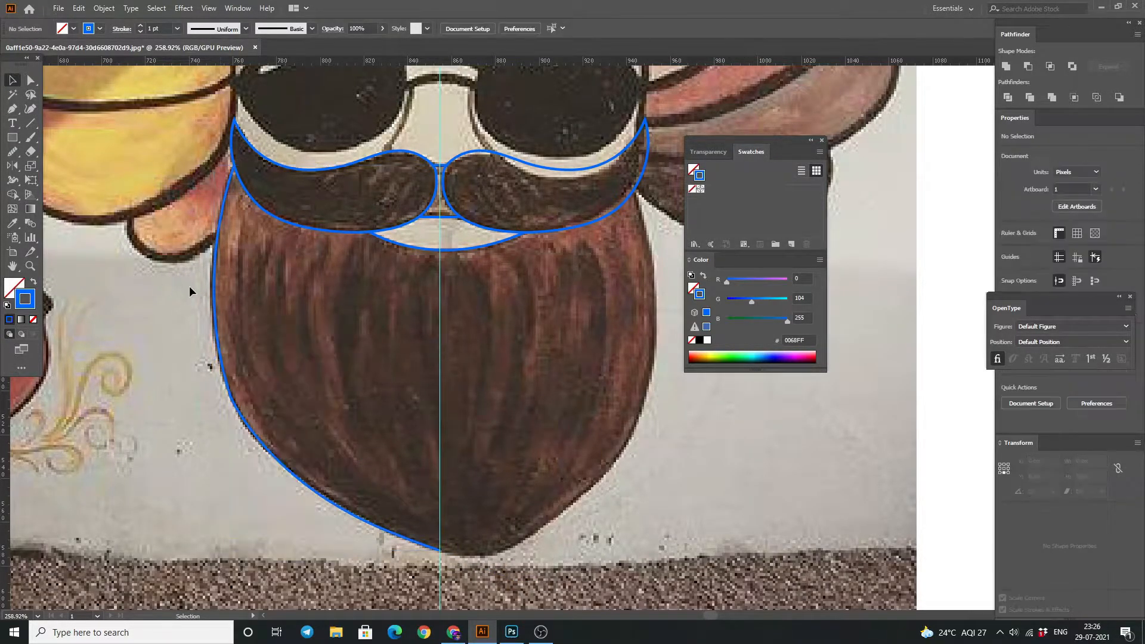
{"action": "left_click", "coordinate": [15, 169]}
{"action": "left_click", "coordinate": [440, 397], "text": "alt"}
{"action": "left_click", "coordinate": [683, 435]}
{"action": "left_click", "coordinate": [12, 80]}
{"action": "left_click", "coordinate": [62, 121]}
Trace the face outline from the left moustache tip over the forehead to the right moustache tip.
{"action": "left_click_drag", "start_coordinate": [343, 277], "coordinate": [380, 392]}
{"action": "left_click_drag", "start_coordinate": [455, 154], "coordinate": [364, 313]}
{"action": "key", "text": "p"}
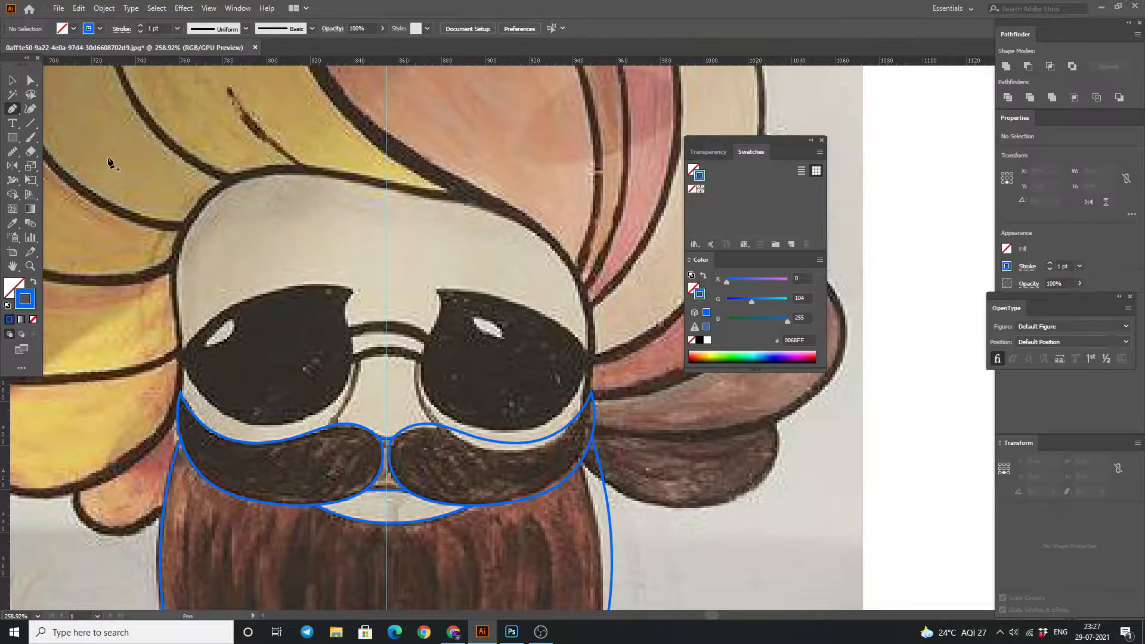
{"action": "left_click", "coordinate": [181, 394]}
{"action": "left_click_drag", "start_coordinate": [177, 317], "coordinate": [170, 269]}
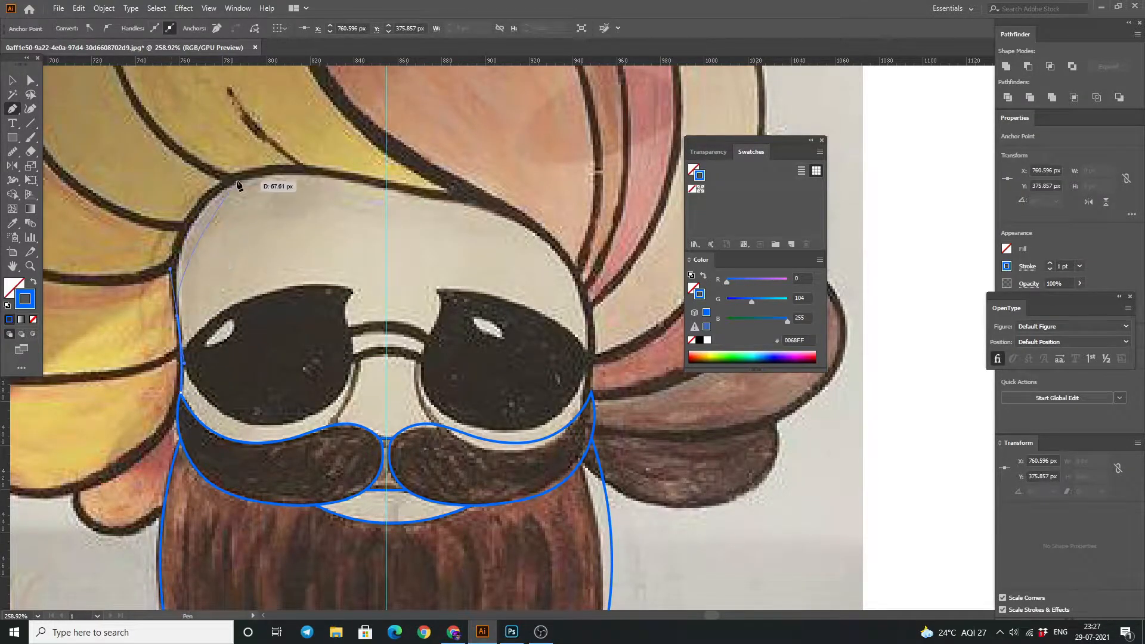
{"action": "left_click_drag", "start_coordinate": [318, 154], "coordinate": [317, 153]}
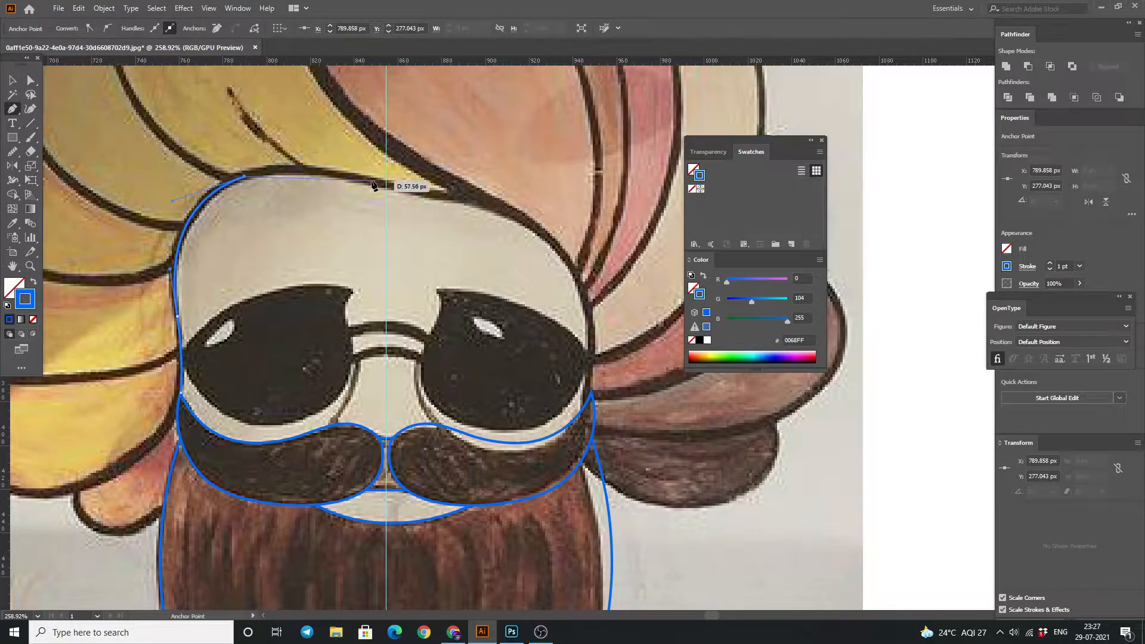
{"action": "mouse_move", "coordinate": [460, 209]}
{"action": "left_mouse_down"}
{"action": "mouse_move", "coordinate": [510, 206]}
{"action": "mouse_move", "coordinate": [454, 202]}
{"action": "left_mouse_up"}
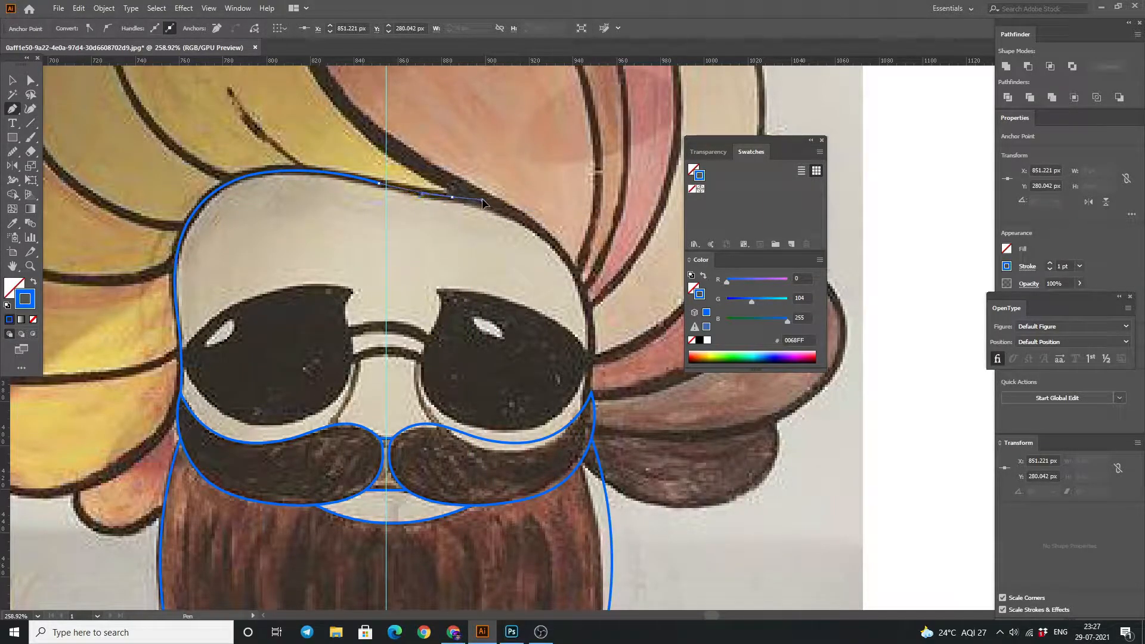
{"action": "left_click_drag", "start_coordinate": [542, 236], "coordinate": [554, 243]}
{"action": "left_click_drag", "start_coordinate": [592, 393], "coordinate": [578, 493]}
{"action": "left_click", "coordinate": [196, 160], "text": "ctrl"}
Draw a curve along the upper edge of the glasses' bridge and duplicate it downward to outline both bridge bars.
{"action": "mouse_move", "coordinate": [206, 164]}
{"action": "left_mouse_down"}
{"action": "mouse_move", "coordinate": [257, 204]}
{"action": "mouse_move", "coordinate": [244, 165]}
{"action": "mouse_move", "coordinate": [248, 185]}
{"action": "mouse_move", "coordinate": [217, 175]}
{"action": "left_mouse_up"}
{"action": "left_click", "coordinate": [360, 338]}
{"action": "left_click_drag", "start_coordinate": [441, 349], "coordinate": [465, 376]}
{"action": "key", "text": "ctrl+z"}
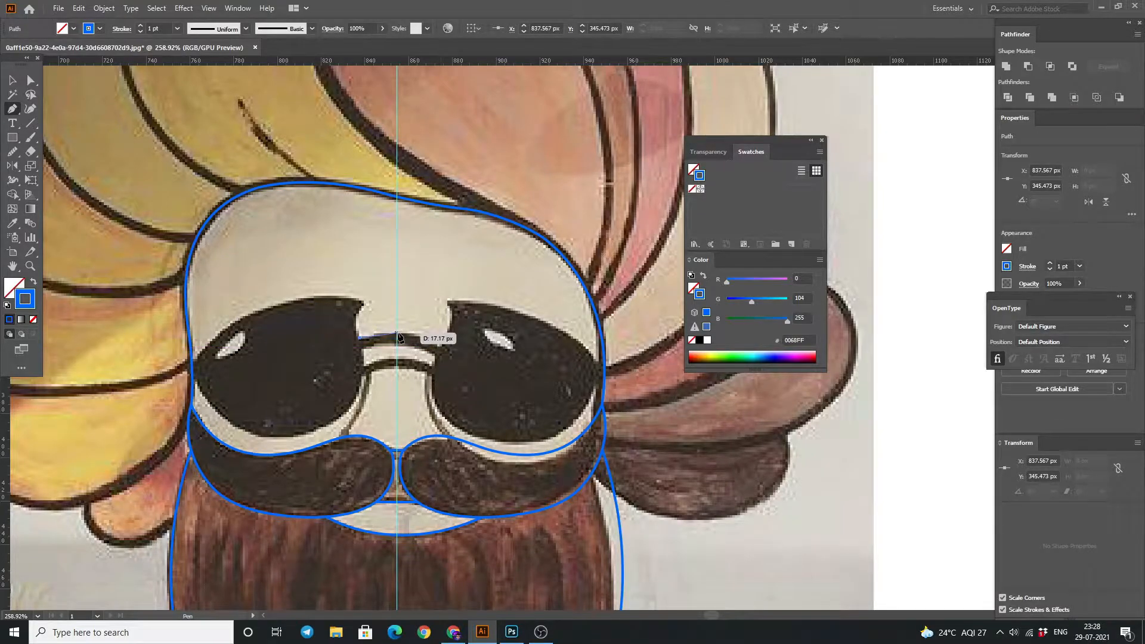
{"action": "left_click_drag", "start_coordinate": [441, 345], "coordinate": [470, 370]}
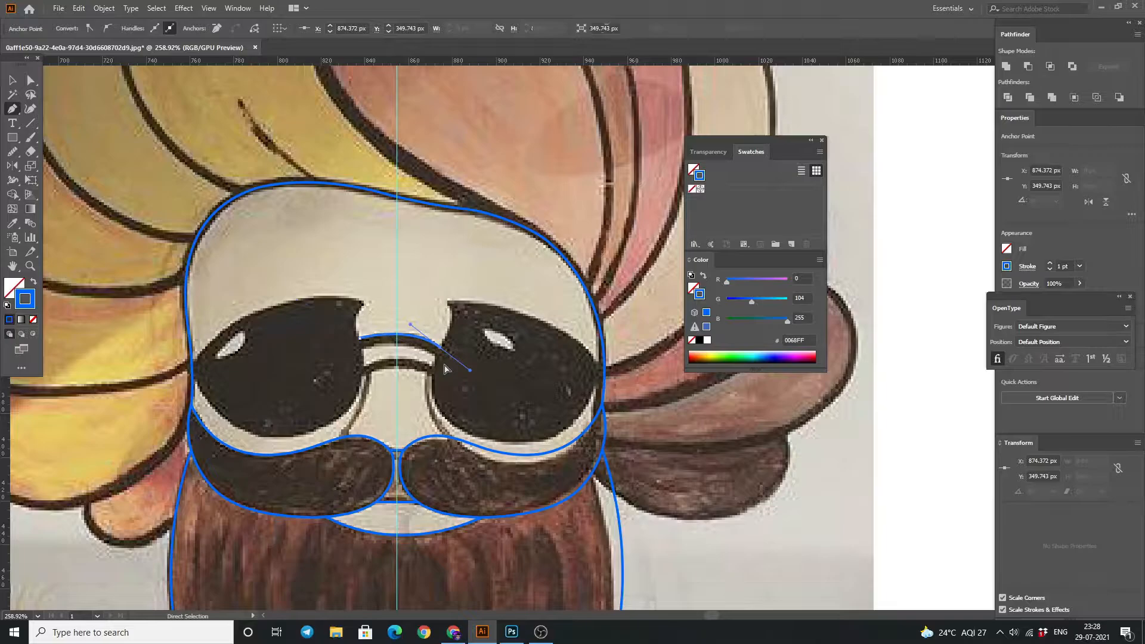
{"action": "key", "text": "ctrl+z"}
{"action": "left_click_drag", "start_coordinate": [490, 357], "coordinate": [490, 357]}
{"action": "key", "text": "v"}
{"action": "left_click", "coordinate": [490, 357]}
{"action": "left_click_drag", "start_coordinate": [410, 332], "coordinate": [403, 370], "text": "alt"}
{"action": "left_click", "coordinate": [341, 400]}
Trace the left lens's upper inner corner and its upper edge out to the temple.
{"action": "left_click_drag", "start_coordinate": [341, 400], "coordinate": [364, 385]}
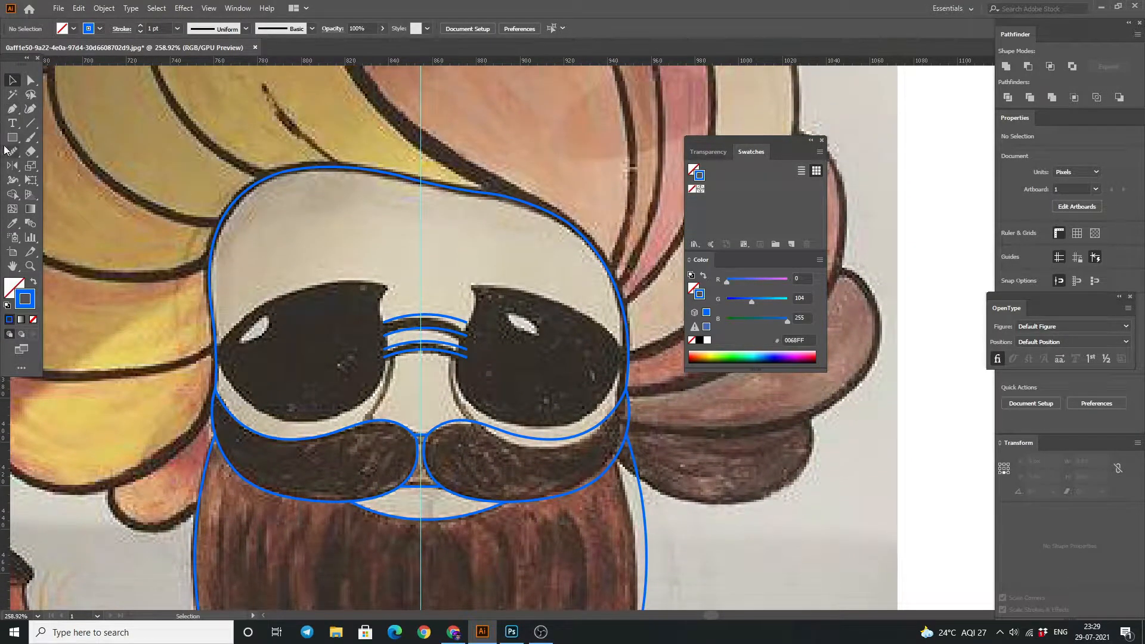
{"action": "left_click", "coordinate": [13, 109]}
{"action": "left_click", "coordinate": [380, 310]}
{"action": "left_click_drag", "start_coordinate": [393, 276], "coordinate": [398, 273]}
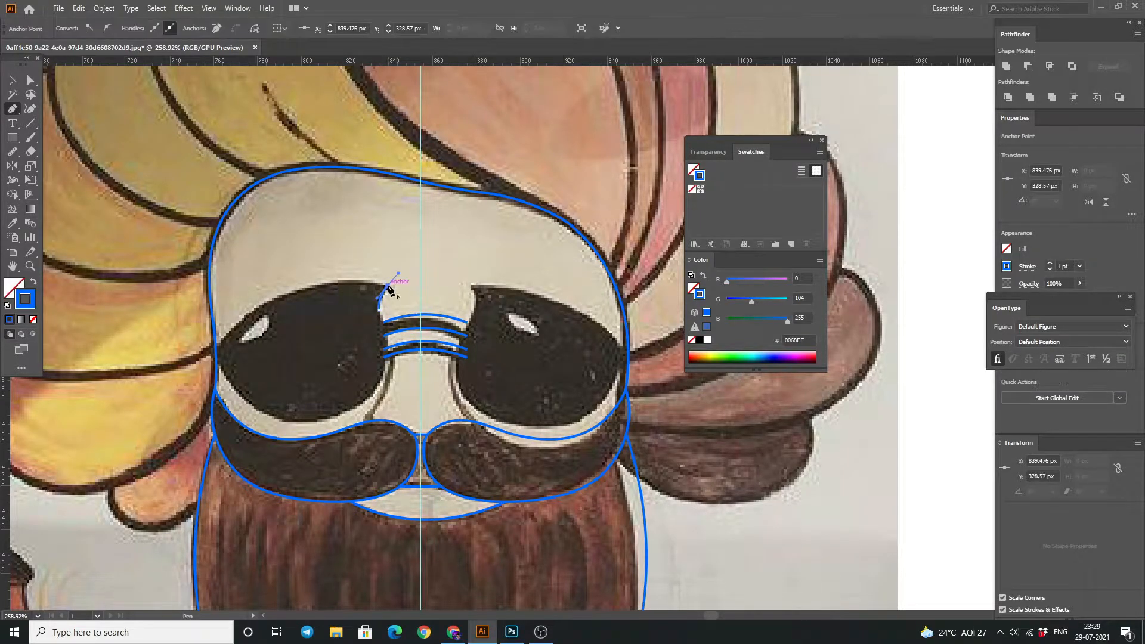
{"action": "left_click_drag", "start_coordinate": [221, 342], "coordinate": [170, 429]}
{"action": "scroll", "coordinate": [222, 323], "scroll_direction": "down", "scroll_amount": 1}
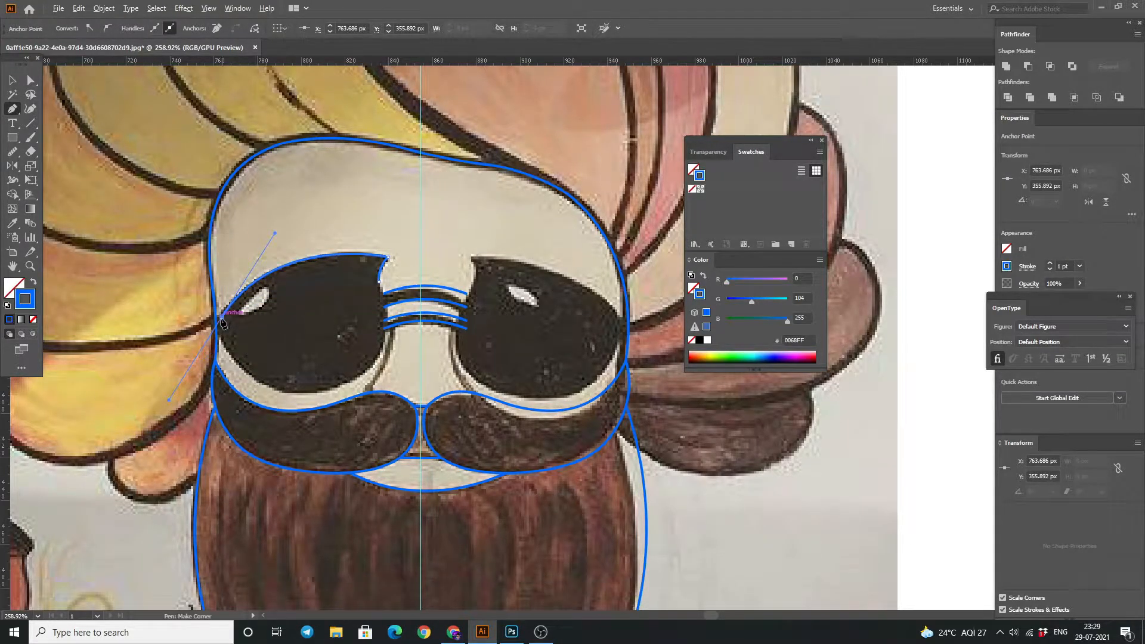
{"action": "key", "text": "Escape"}
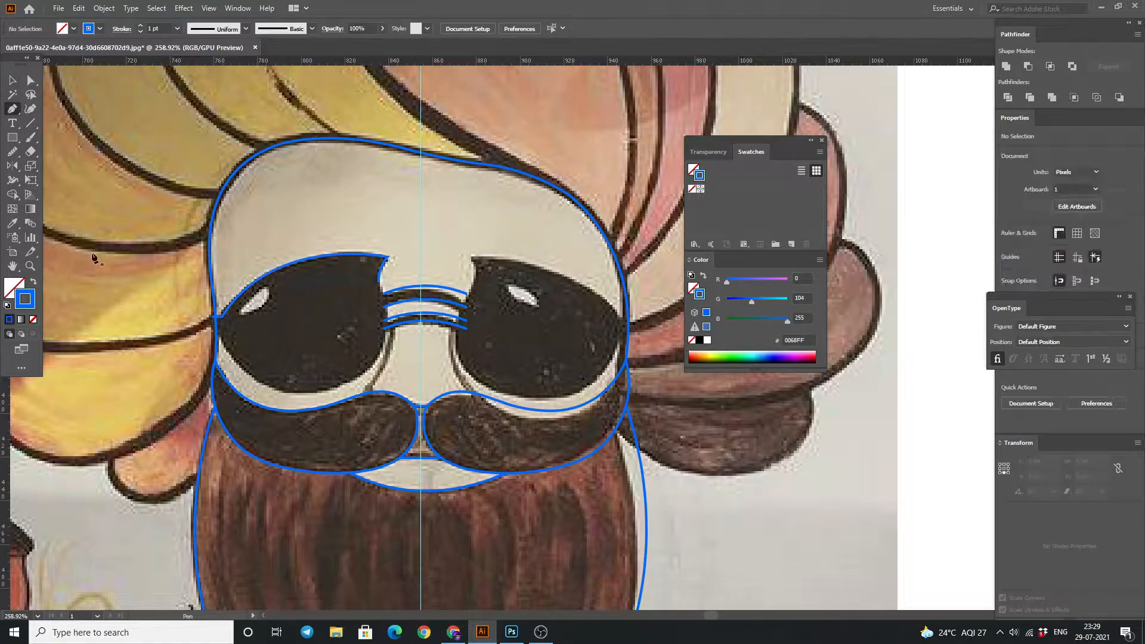
Trace the left lens's lower edge and inner side to complete its outline.
{"action": "left_click", "coordinate": [221, 333]}
{"action": "left_click_drag", "start_coordinate": [314, 392], "coordinate": [395, 392]}
{"action": "left_click_drag", "start_coordinate": [383, 330], "coordinate": [382, 274]}
{"action": "left_click", "coordinate": [399, 276], "text": "ctrl"}
{"action": "left_click", "coordinate": [380, 281]}
{"action": "left_click_drag", "start_coordinate": [384, 330], "coordinate": [390, 366]}
{"action": "left_click", "coordinate": [12, 80]}
{"action": "left_click", "coordinate": [312, 335]}
{"action": "key", "text": "ctrl+j"}
{"action": "left_click", "coordinate": [350, 293]}
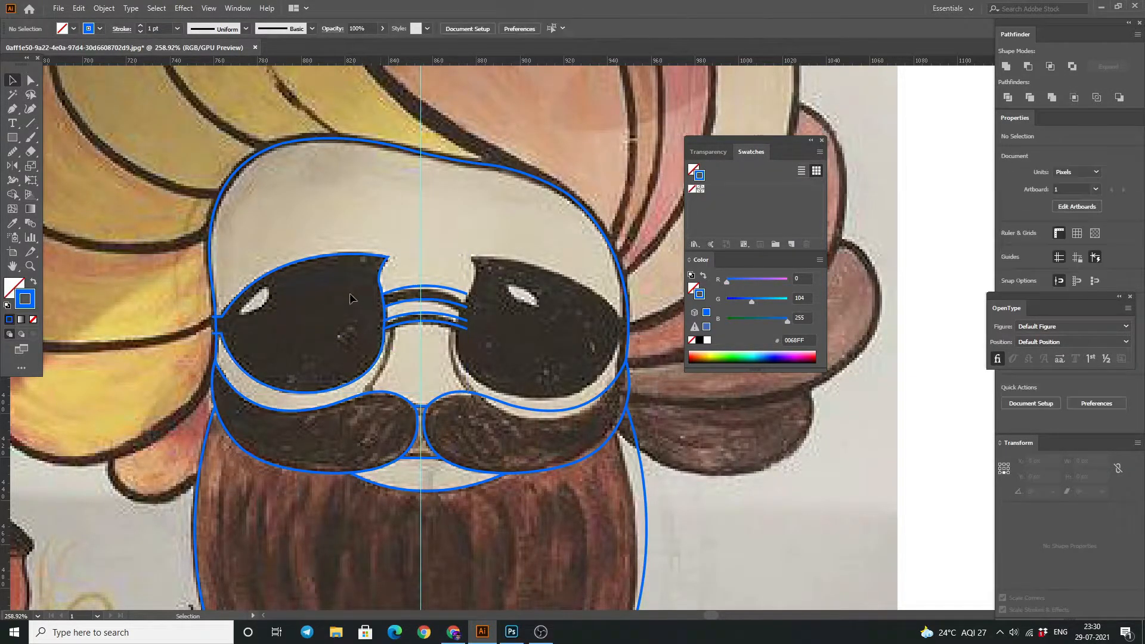
Switch to Chrome, play the suggested Arcade x Tera Zikr video on YouTube, and return to Illustrator.
{"action": "left_click", "coordinate": [453, 631]}
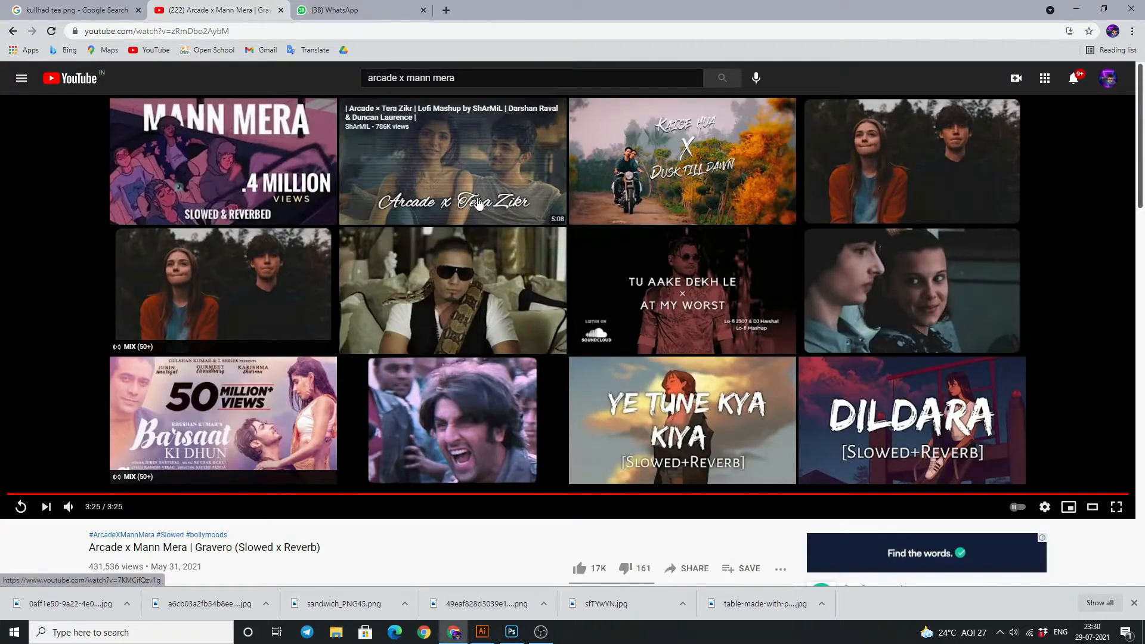
{"action": "left_click", "coordinate": [480, 197]}
{"action": "key", "text": "alt+Tab"}
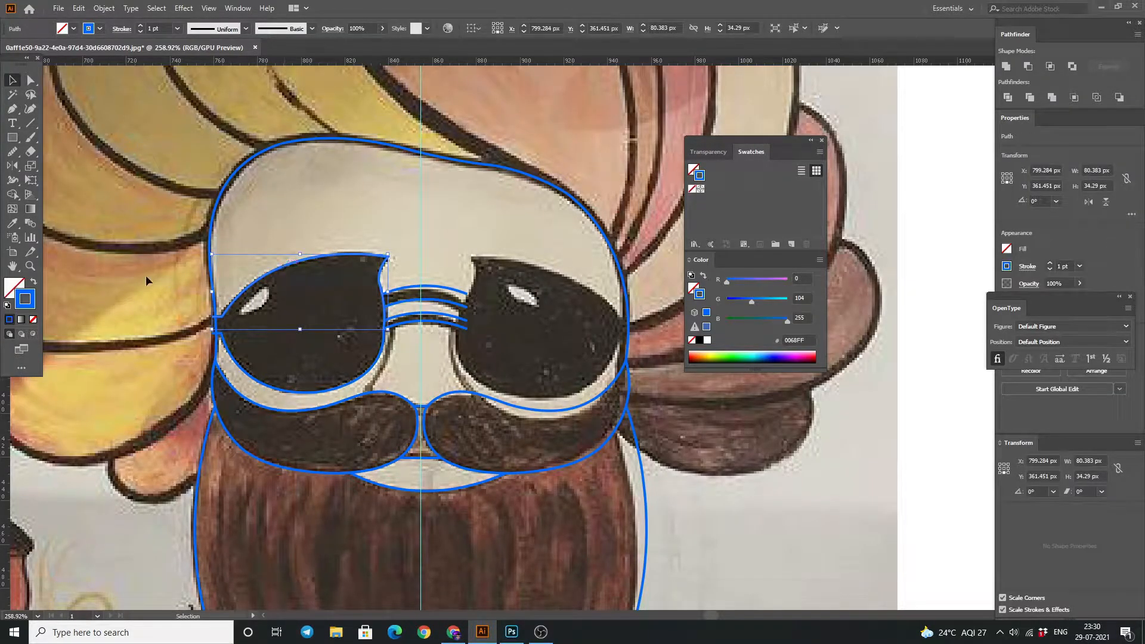
Reflect a copy of the left lens and bridge paths across the centre guide to form the right lens.
{"action": "left_click_drag", "start_coordinate": [245, 251], "coordinate": [382, 391]}
{"action": "key", "text": "o"}
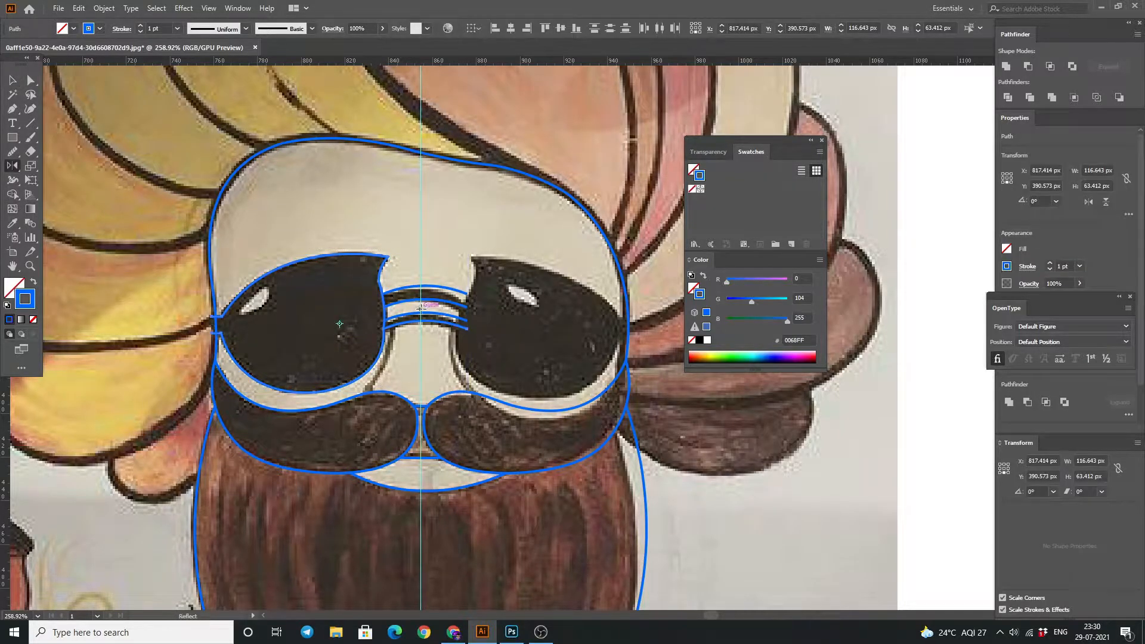
{"action": "left_click", "coordinate": [420, 307], "text": "alt"}
{"action": "left_click", "coordinate": [656, 433]}
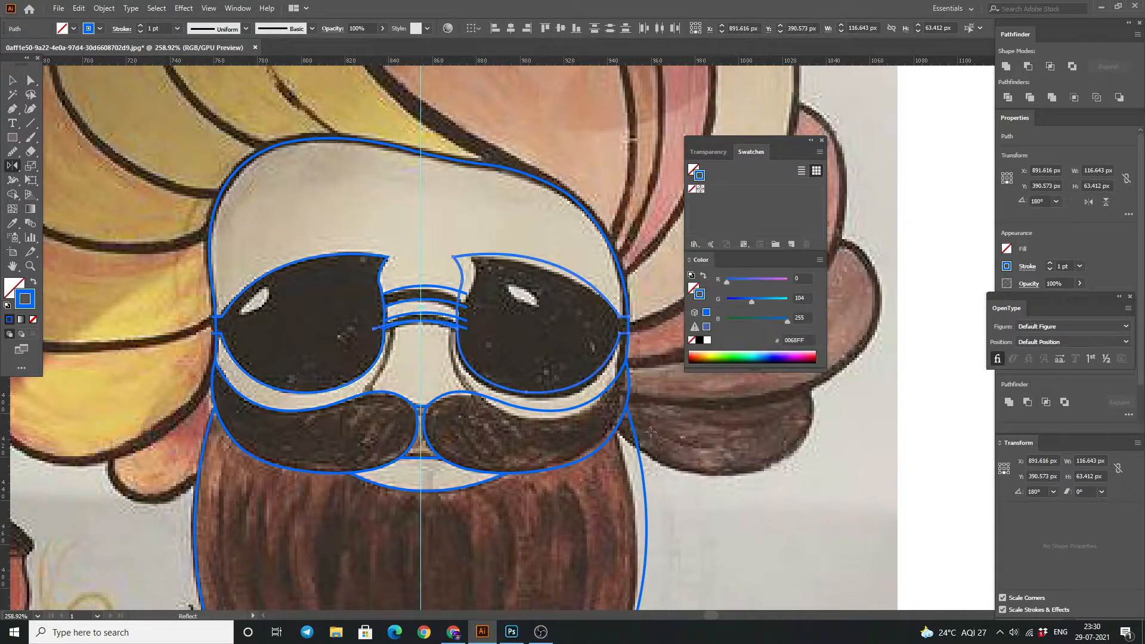
{"action": "left_click", "coordinate": [13, 80]}
{"action": "left_click", "coordinate": [227, 159]}
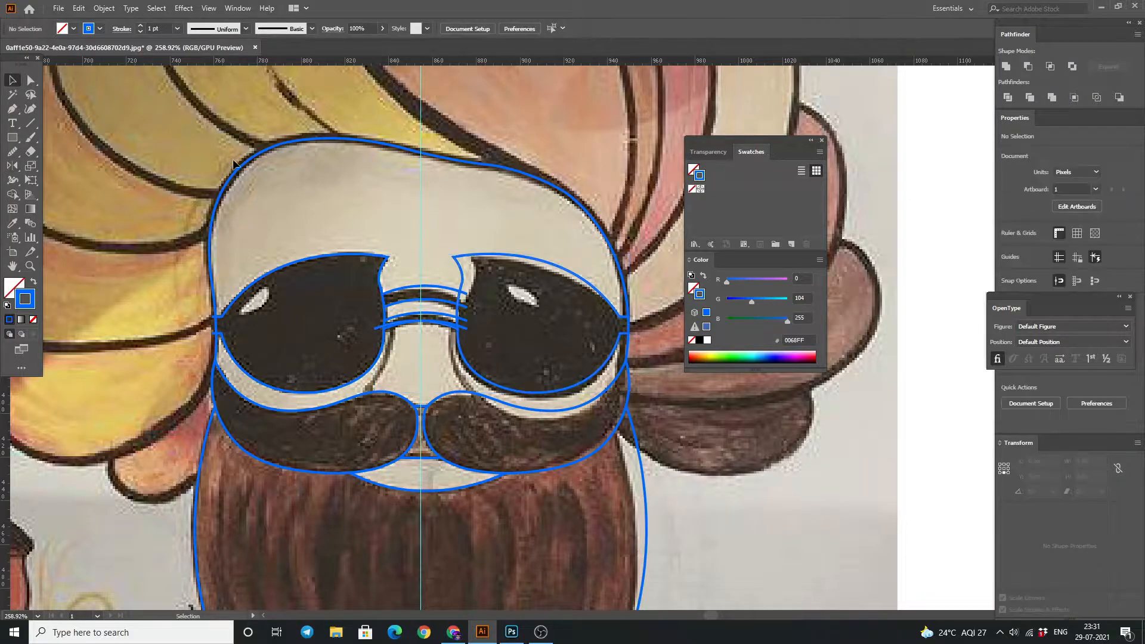
Trace the small highlight on the left lens as a closed almond shape.
{"action": "left_click_drag", "start_coordinate": [415, 324], "coordinate": [427, 362]}
{"action": "left_click_drag", "start_coordinate": [325, 269], "coordinate": [330, 251]}
{"action": "key", "text": "p"}
{"action": "left_click", "coordinate": [290, 309], "text": "ctrl"}
{"action": "left_click", "coordinate": [257, 333]}
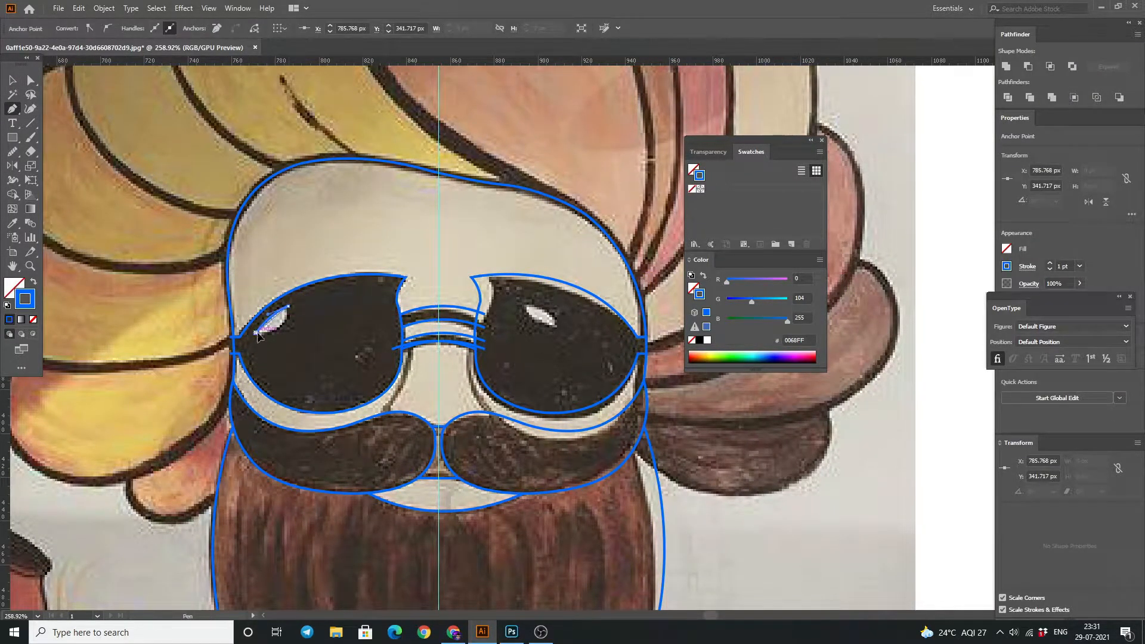
{"action": "left_click_drag", "start_coordinate": [223, 334], "coordinate": [224, 334]}
Trace the right lens's highlight as a closed almond shape about 15 × 9 px and move it just above the painted highlight.
{"action": "left_click", "coordinate": [527, 306]}
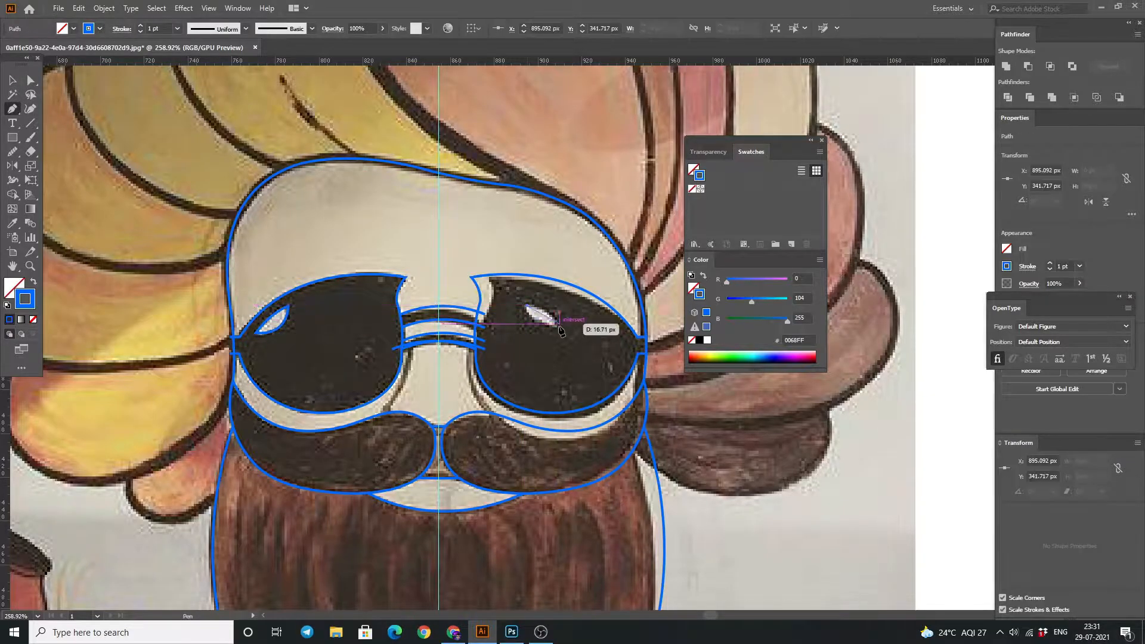
{"action": "left_click", "coordinate": [526, 306]}
{"action": "left_click_drag", "start_coordinate": [572, 343], "coordinate": [546, 304]}
{"action": "key", "text": "v"}
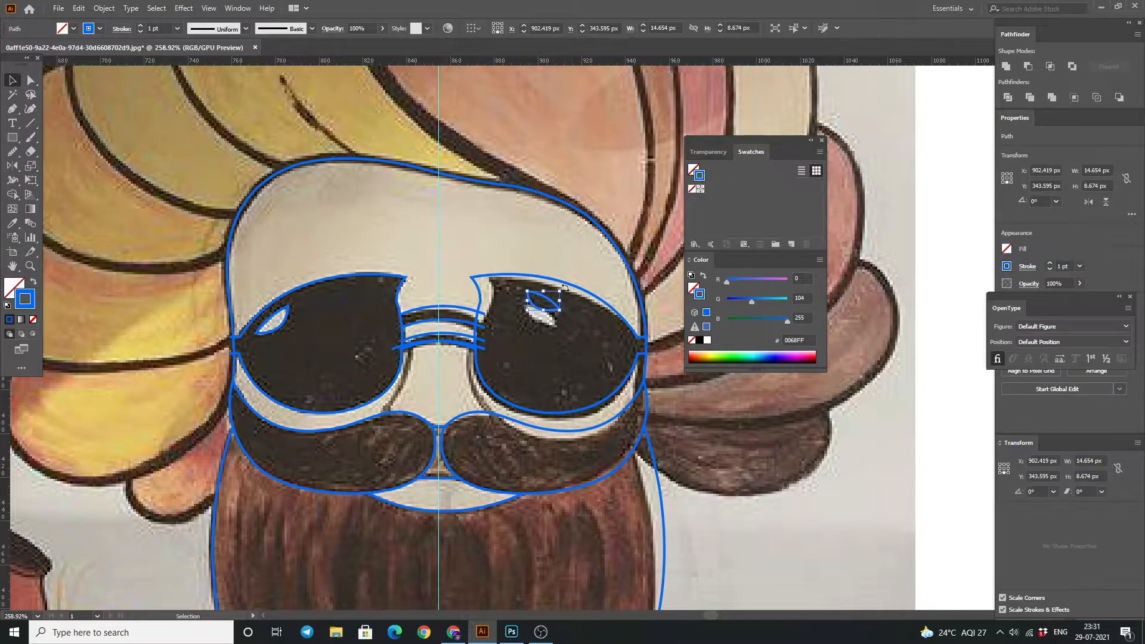
{"action": "left_click", "coordinate": [463, 245]}
{"action": "left_click", "coordinate": [558, 298]}
{"action": "left_click", "coordinate": [399, 245]}
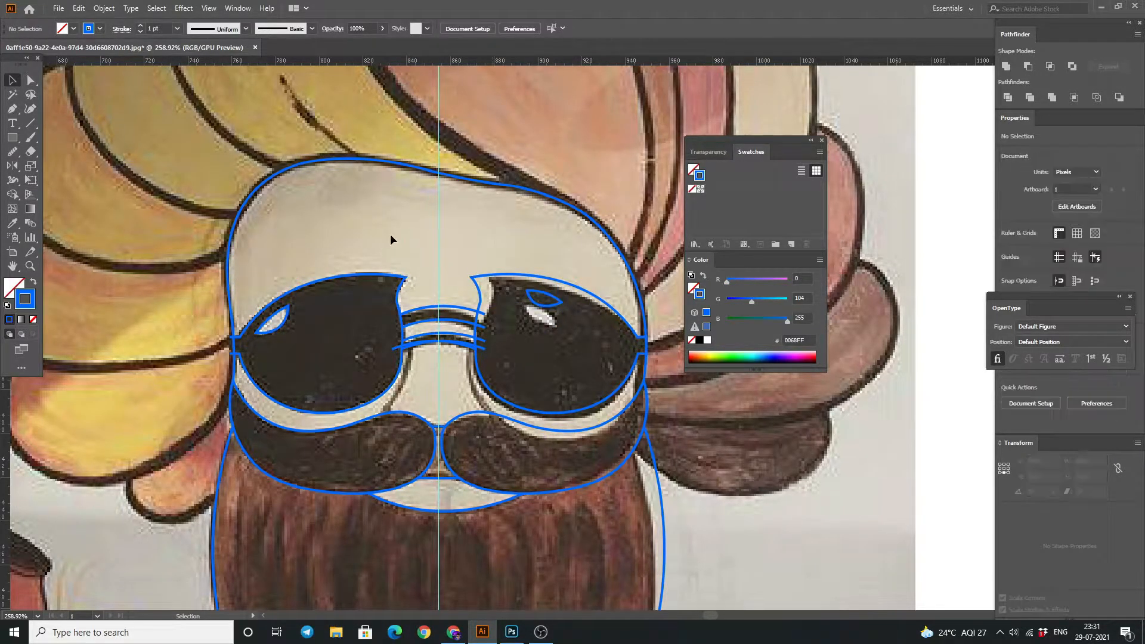
Set the forehead outline's stroke weight to 4 pt.
{"action": "scroll", "coordinate": [450, 284], "scroll_direction": "down", "scroll_amount": 3}
{"action": "scroll", "coordinate": [418, 322], "scroll_direction": "down", "scroll_amount": 4}
{"action": "scroll", "coordinate": [389, 365], "scroll_direction": "left", "scroll_amount": 8}
{"action": "scroll", "coordinate": [346, 346], "scroll_direction": "up", "scroll_amount": 10}
{"action": "scroll", "coordinate": [303, 331], "scroll_direction": "right", "scroll_amount": 9}
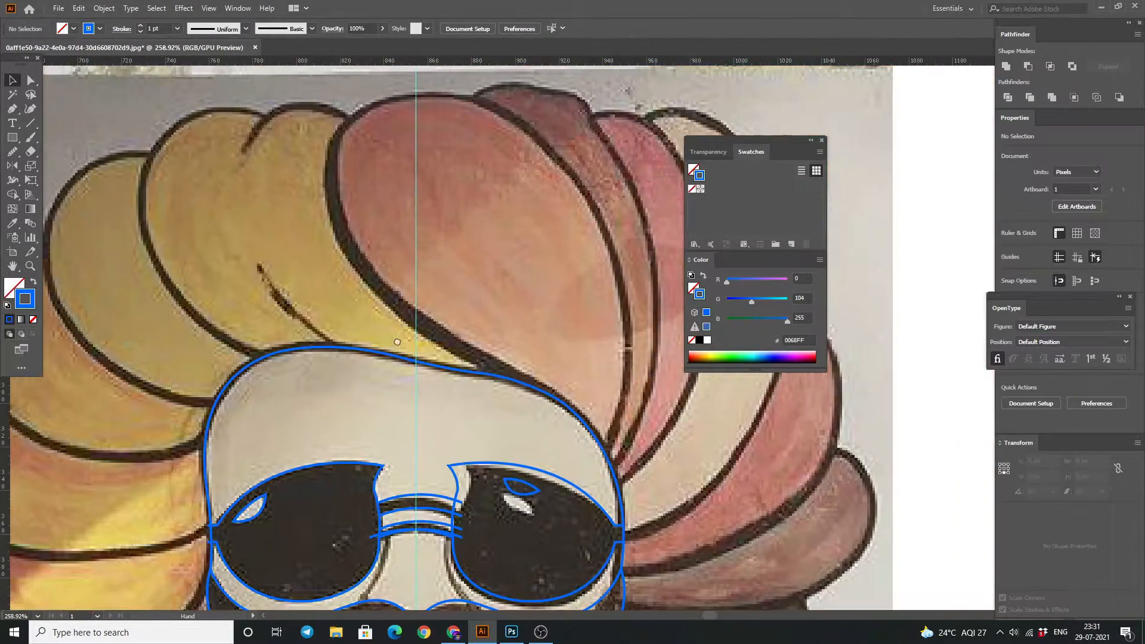
{"action": "left_click", "coordinate": [303, 331]}
{"action": "left_click", "coordinate": [140, 26]}
{"action": "left_click", "coordinate": [141, 26]}
{"action": "left_click", "coordinate": [140, 26]}
{"action": "left_click", "coordinate": [260, 203]}
Thicken the stroke of both beard outline halves.
{"action": "scroll", "coordinate": [260, 203], "scroll_direction": "down", "scroll_amount": 10}
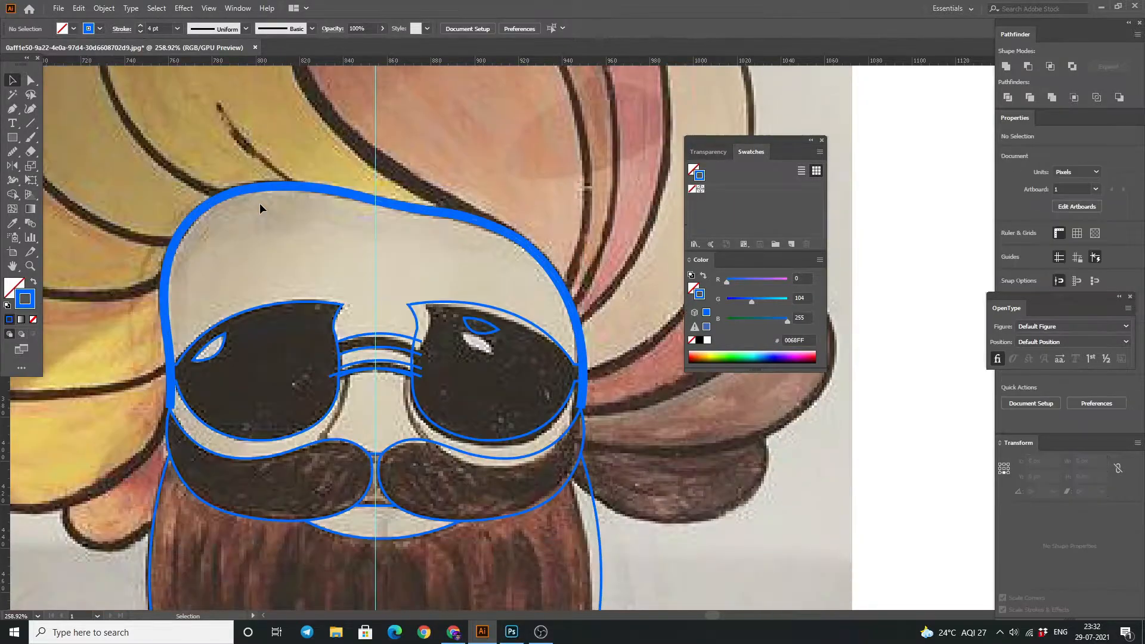
{"action": "left_click", "coordinate": [164, 317]}
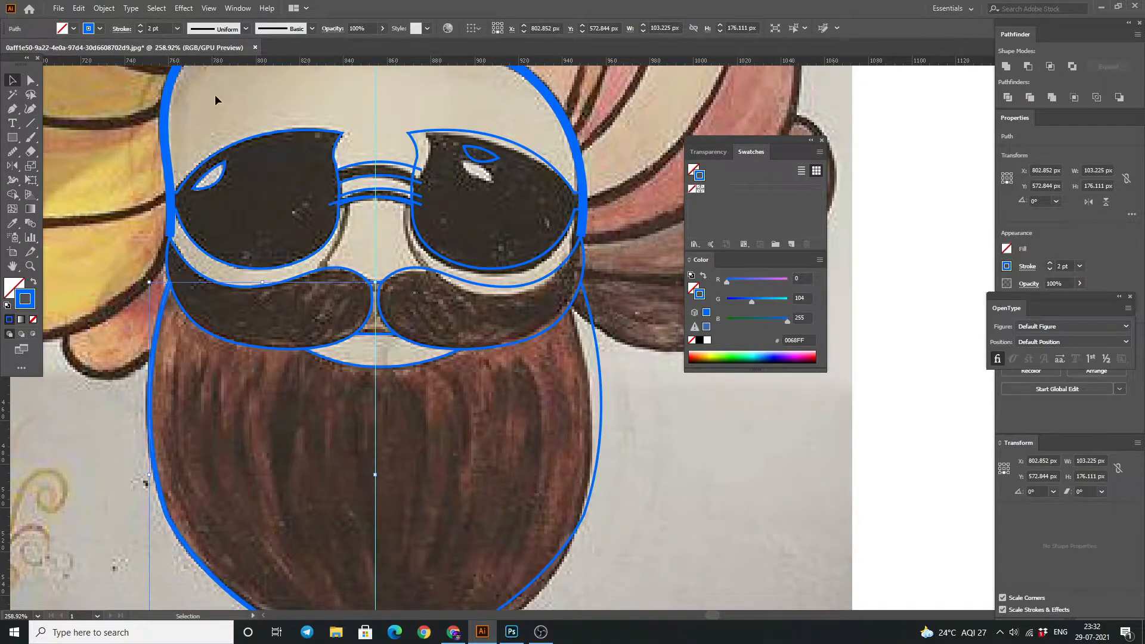
{"action": "left_click", "coordinate": [215, 100]}
{"action": "scroll", "coordinate": [257, 197], "scroll_direction": "down", "scroll_amount": 2}
{"action": "left_click", "coordinate": [591, 251]}
{"action": "left_click", "coordinate": [140, 26]}
{"action": "left_click", "coordinate": [215, 230]}
Thicken the stroke of the left and right moustache outlines to match the beard outline.
{"action": "scroll", "coordinate": [216, 229], "scroll_direction": "up", "scroll_amount": 2}
{"action": "left_click", "coordinate": [218, 280]}
{"action": "double_click", "coordinate": [139, 26]}
{"action": "left_click", "coordinate": [257, 203]}
{"action": "left_click", "coordinate": [455, 274]}
{"action": "double_click", "coordinate": [140, 25]}
{"action": "left_click", "coordinate": [287, 149]}
Apply the elliptical width profile that tapers at both ends to the forehead outline.
{"action": "scroll", "coordinate": [357, 127], "scroll_direction": "up", "scroll_amount": 3}
{"action": "left_click", "coordinate": [358, 127]}
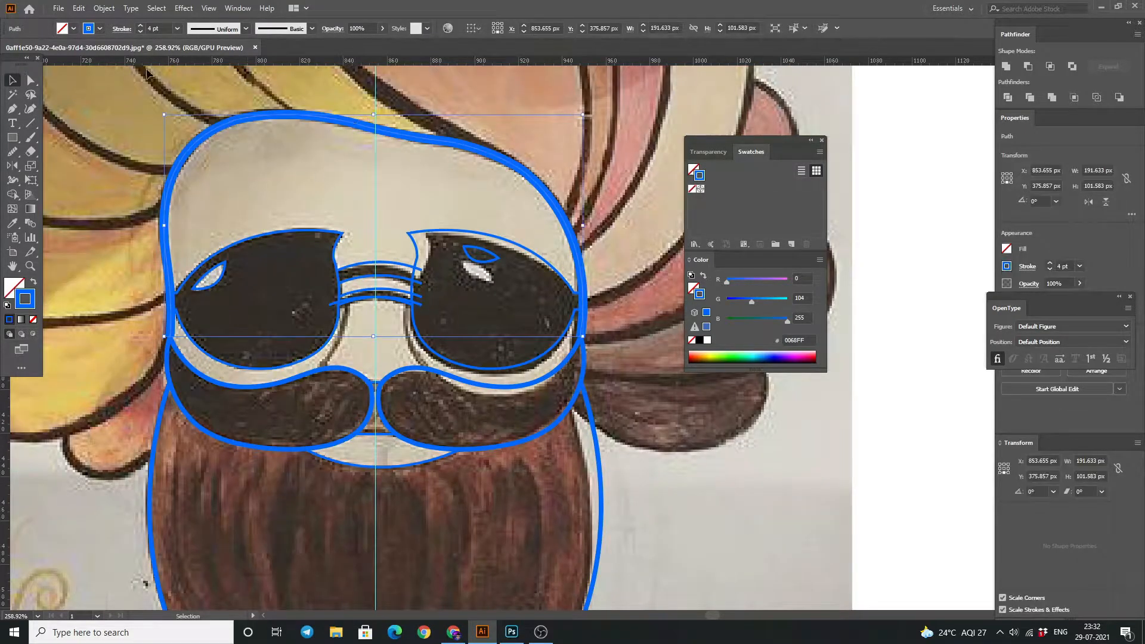
{"action": "left_click", "coordinate": [122, 29]}
{"action": "left_click", "coordinate": [96, 213]}
{"action": "left_click", "coordinate": [102, 271]}
{"action": "left_click", "coordinate": [260, 174]}
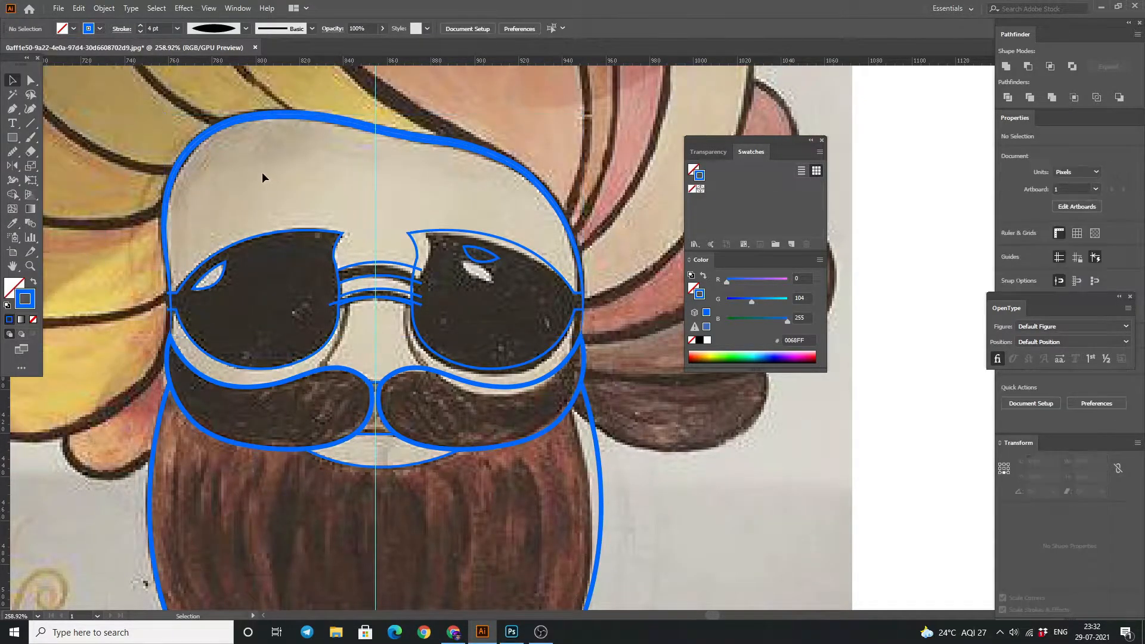
Examine the traced face and beard outlines and how the path ends meet at both temples.
{"action": "scroll", "coordinate": [271, 182], "scroll_direction": "up", "scroll_amount": 2}
{"action": "scroll", "coordinate": [334, 246], "scroll_direction": "up", "scroll_amount": 2}
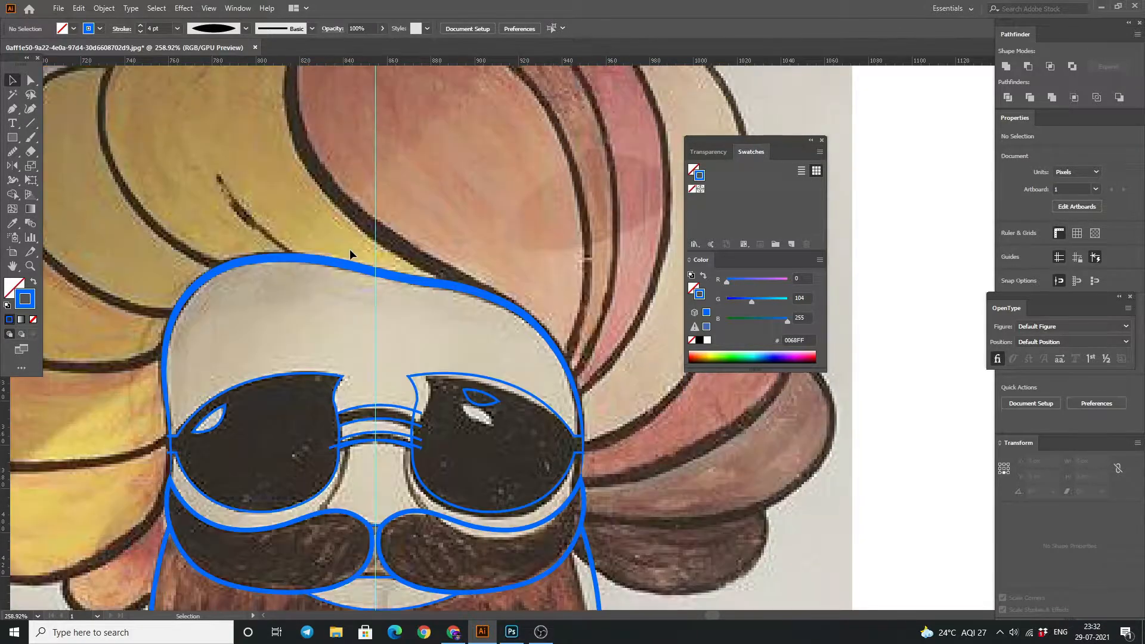
{"action": "scroll", "coordinate": [365, 333], "scroll_direction": "down", "scroll_amount": 4}
{"action": "scroll", "coordinate": [340, 358], "scroll_direction": "left", "scroll_amount": 1}
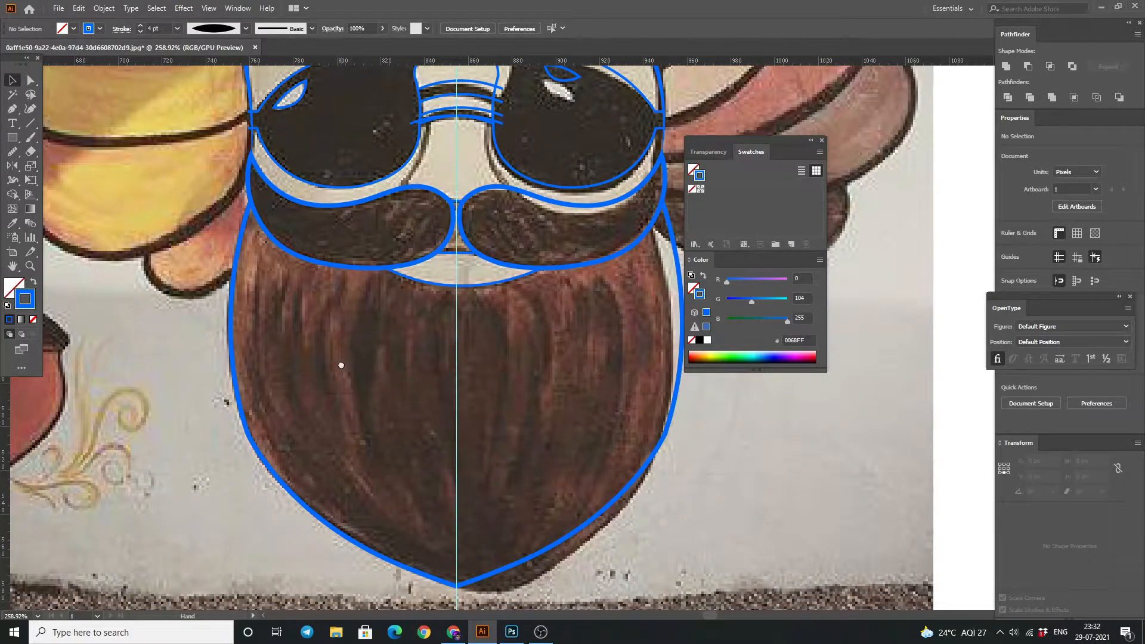
{"action": "scroll", "coordinate": [340, 358], "scroll_direction": "up", "scroll_amount": 3}
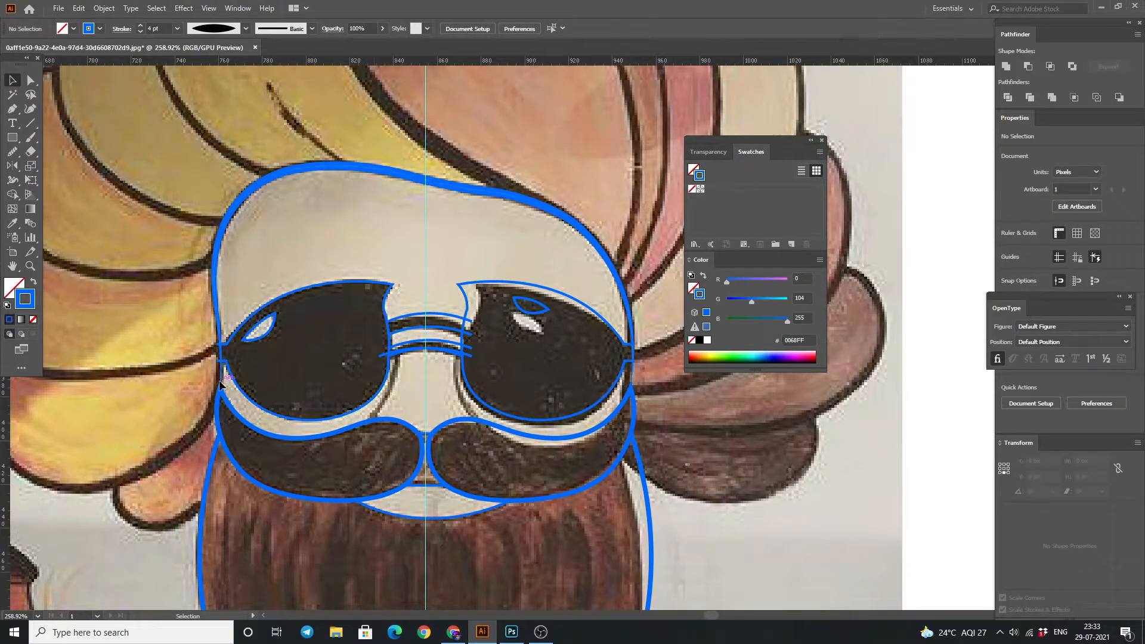
{"action": "scroll", "coordinate": [637, 406], "scroll_direction": "up", "scroll_amount": 5}
{"action": "key", "text": "a"}
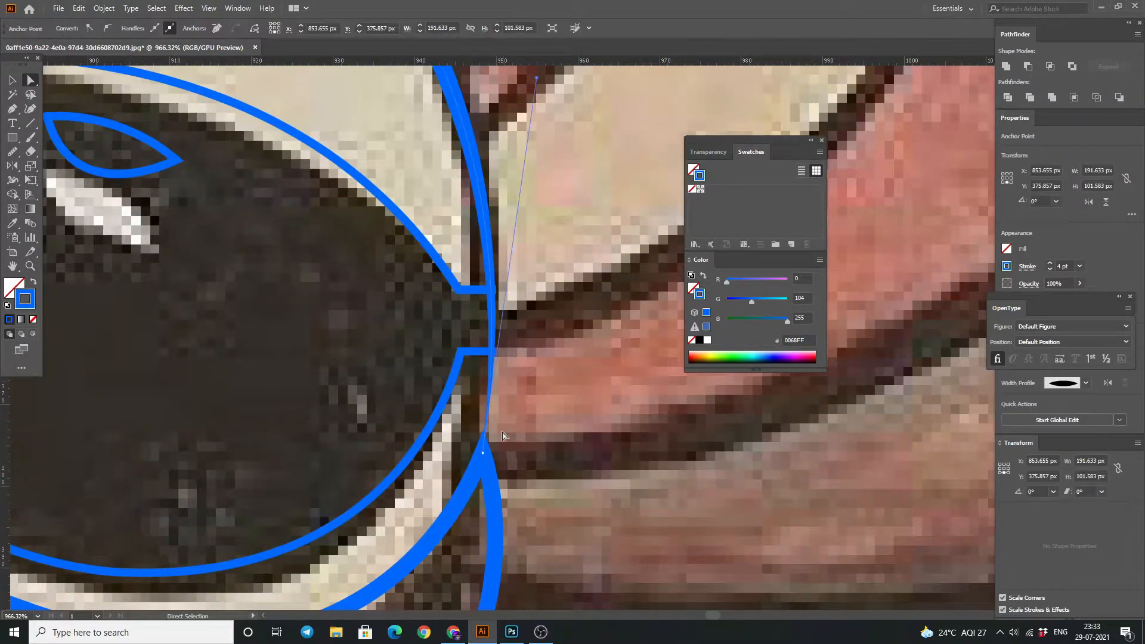
{"action": "left_click", "coordinate": [488, 472]}
{"action": "scroll", "coordinate": [486, 472], "scroll_direction": "down", "scroll_amount": 2}
{"action": "scroll", "coordinate": [368, 389], "scroll_direction": "left", "scroll_amount": 10}
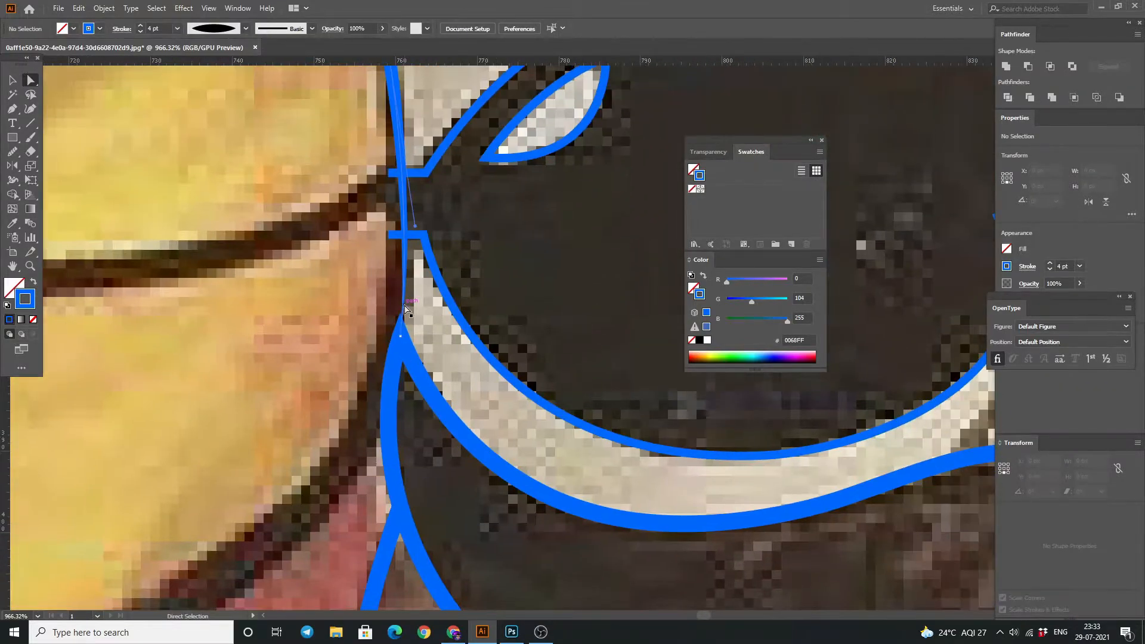
Delete the bridge line stub that overhangs into the left lens.
{"action": "key", "text": "z"}
{"action": "left_click_drag", "start_coordinate": [272, 386], "coordinate": [185, 388]}
{"action": "left_click_drag", "start_coordinate": [476, 334], "coordinate": [597, 333]}
{"action": "key", "text": "a"}
{"action": "left_click", "coordinate": [248, 413]}
{"action": "key", "text": "Delete"}
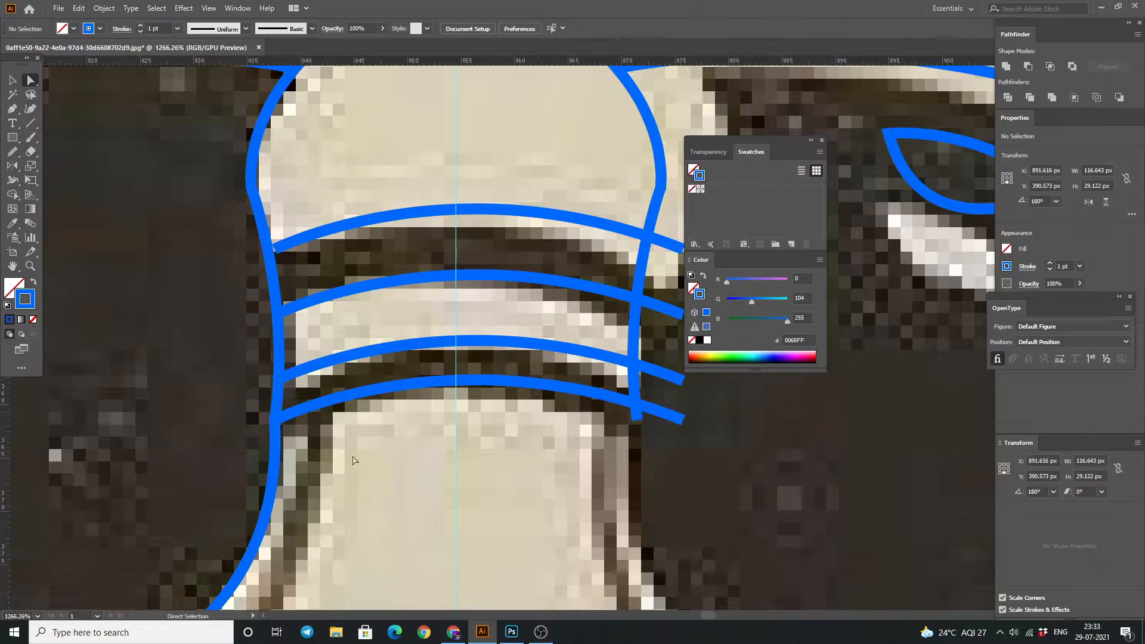
Remove the four bridge line ends overhanging into the right lens with the Shape Builder.
{"action": "left_click", "coordinate": [639, 422]}
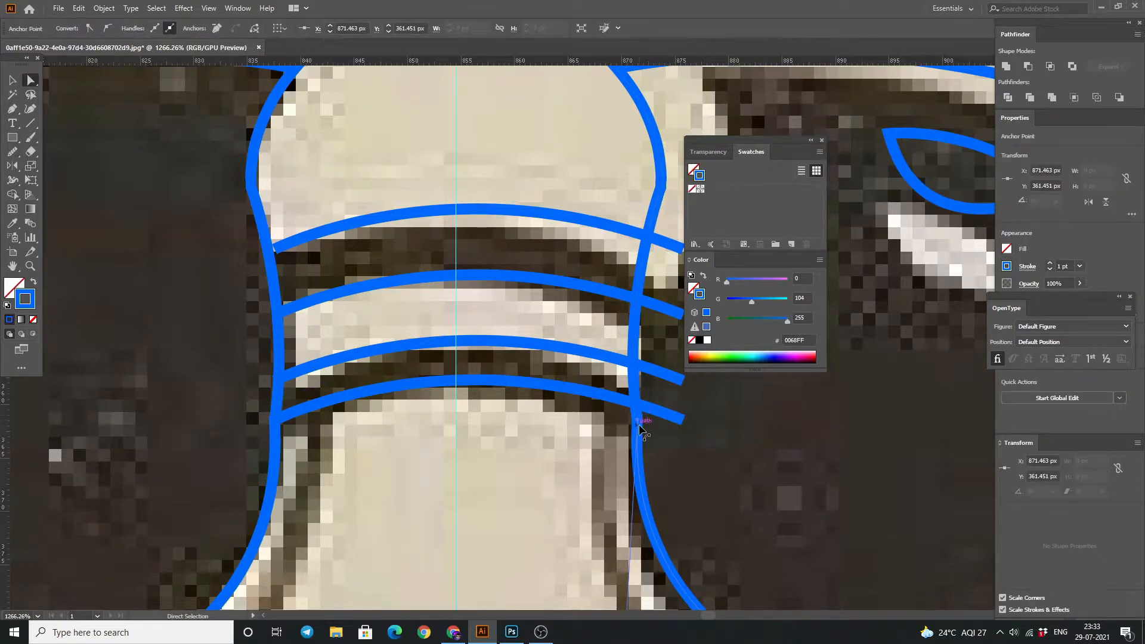
{"action": "left_click_drag", "start_coordinate": [642, 275], "coordinate": [481, 350]}
{"action": "left_click_drag", "start_coordinate": [552, 253], "coordinate": [466, 507]}
{"action": "left_click", "coordinate": [12, 194]}
{"action": "left_click", "coordinate": [508, 324], "text": "alt"}
{"action": "left_click", "coordinate": [506, 386], "text": "alt"}
{"action": "left_click", "coordinate": [502, 451], "text": "alt"}
{"action": "left_click", "coordinate": [502, 494], "text": "alt"}
{"action": "left_click_drag", "start_coordinate": [558, 273], "coordinate": [641, 428]}
{"action": "left_click", "coordinate": [15, 154]}
{"action": "left_click_drag", "start_coordinate": [580, 388], "coordinate": [571, 450]}
{"action": "key", "text": "ctrl+z"}
{"action": "left_click", "coordinate": [13, 80]}
{"action": "left_click_drag", "start_coordinate": [196, 239], "coordinate": [160, 373]}
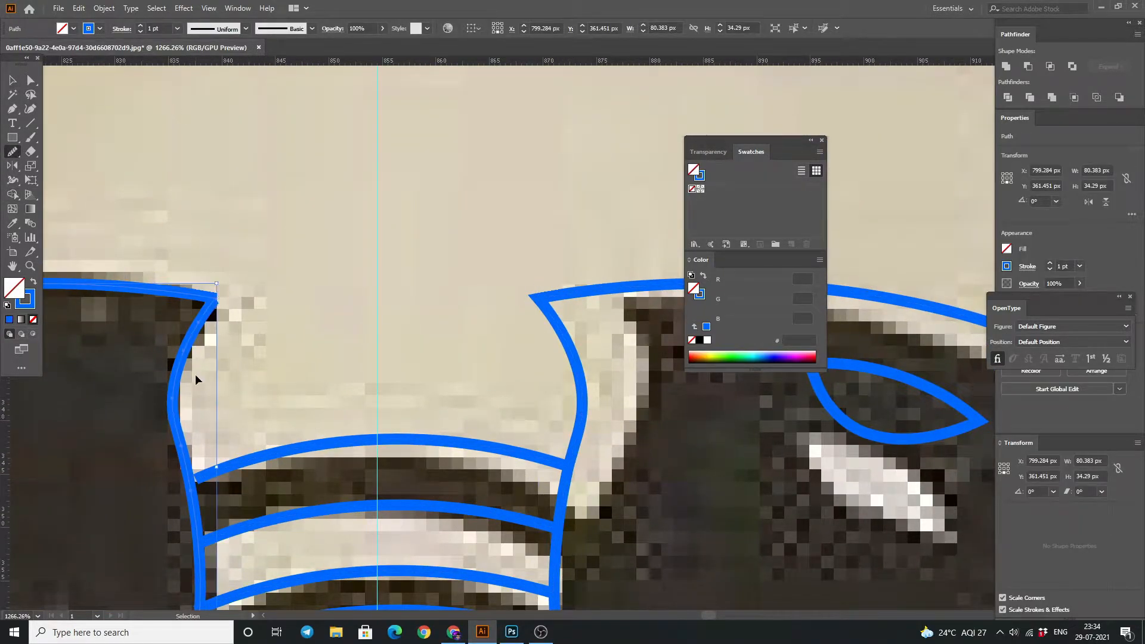
{"action": "left_click", "coordinate": [109, 110]}
Trim the left temple's line ends that overhang the face outline with the Shape Builder.
{"action": "key", "text": "z"}
{"action": "left_click_drag", "start_coordinate": [371, 369], "coordinate": [238, 370]}
{"action": "left_click_drag", "start_coordinate": [358, 316], "coordinate": [653, 186]}
{"action": "left_click_drag", "start_coordinate": [245, 222], "coordinate": [211, 436]}
{"action": "left_click_drag", "start_coordinate": [211, 437], "coordinate": [155, 436]}
{"action": "left_click_drag", "start_coordinate": [318, 338], "coordinate": [490, 161]}
{"action": "left_click_drag", "start_coordinate": [399, 360], "coordinate": [438, 360]}
{"action": "left_click_drag", "start_coordinate": [552, 358], "coordinate": [577, 363]}
{"action": "key", "text": "v"}
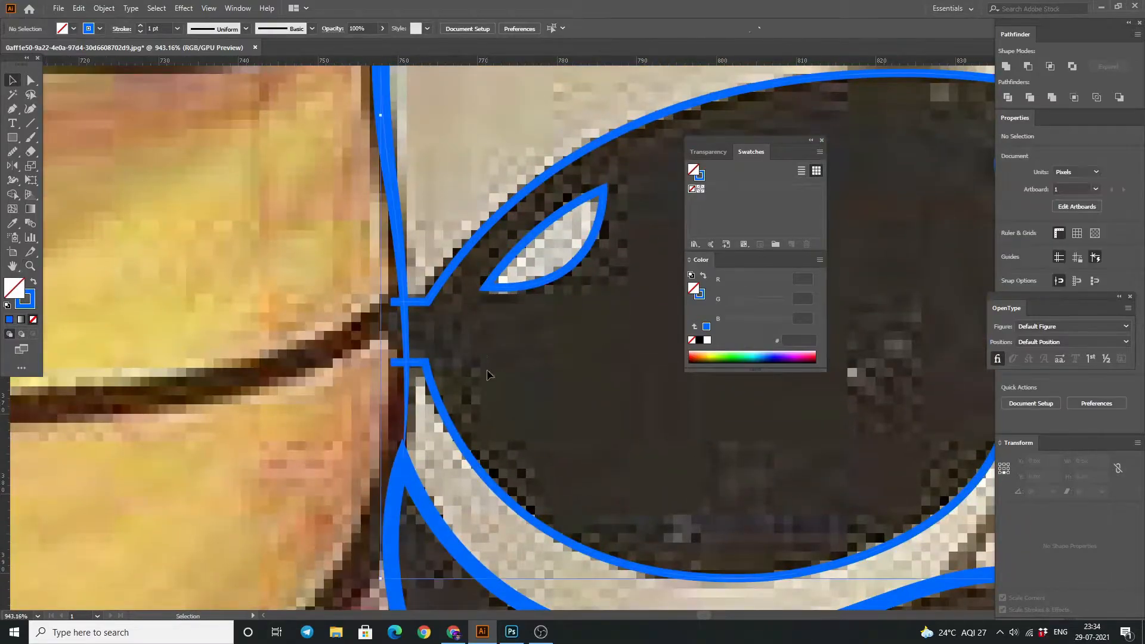
{"action": "left_click_drag", "start_coordinate": [489, 376], "coordinate": [376, 292]}
{"action": "key", "text": "shift+m"}
{"action": "left_click", "coordinate": [396, 360], "text": "alt"}
{"action": "left_click", "coordinate": [155, 141], "text": "ctrl"}
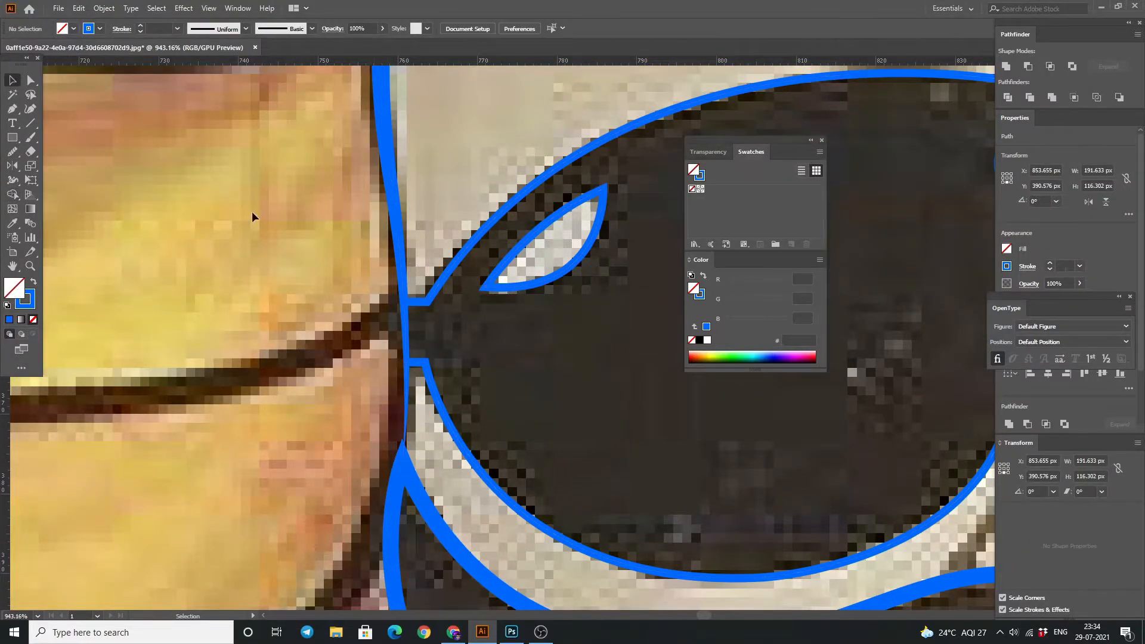
Trace the large central orange-pink hair lobe from the right end of the forehead, over its top and back down to the forehead outline.
{"action": "key", "text": "z"}
{"action": "left_click_drag", "start_coordinate": [385, 350], "coordinate": [299, 350]}
{"action": "left_click_drag", "start_coordinate": [656, 269], "coordinate": [399, 495]}
{"action": "left_click", "coordinate": [10, 80]}
{"action": "left_click", "coordinate": [11, 109]}
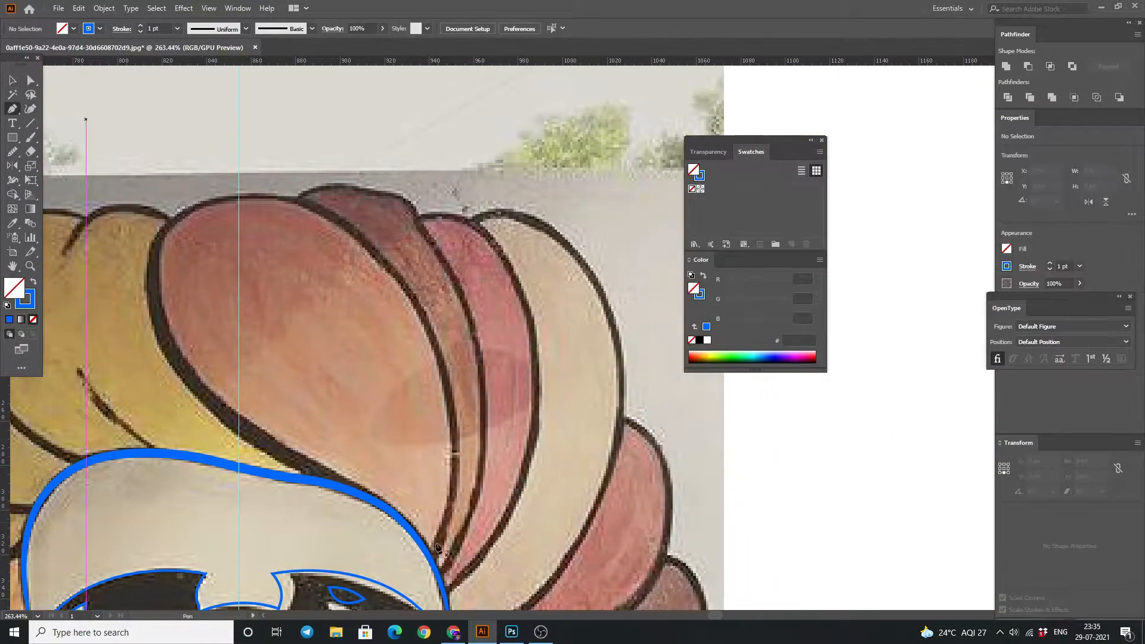
{"action": "left_click_drag", "start_coordinate": [413, 302], "coordinate": [331, 151]}
{"action": "left_click_drag", "start_coordinate": [224, 199], "coordinate": [103, 220]}
{"action": "left_click_drag", "start_coordinate": [158, 321], "coordinate": [271, 276]}
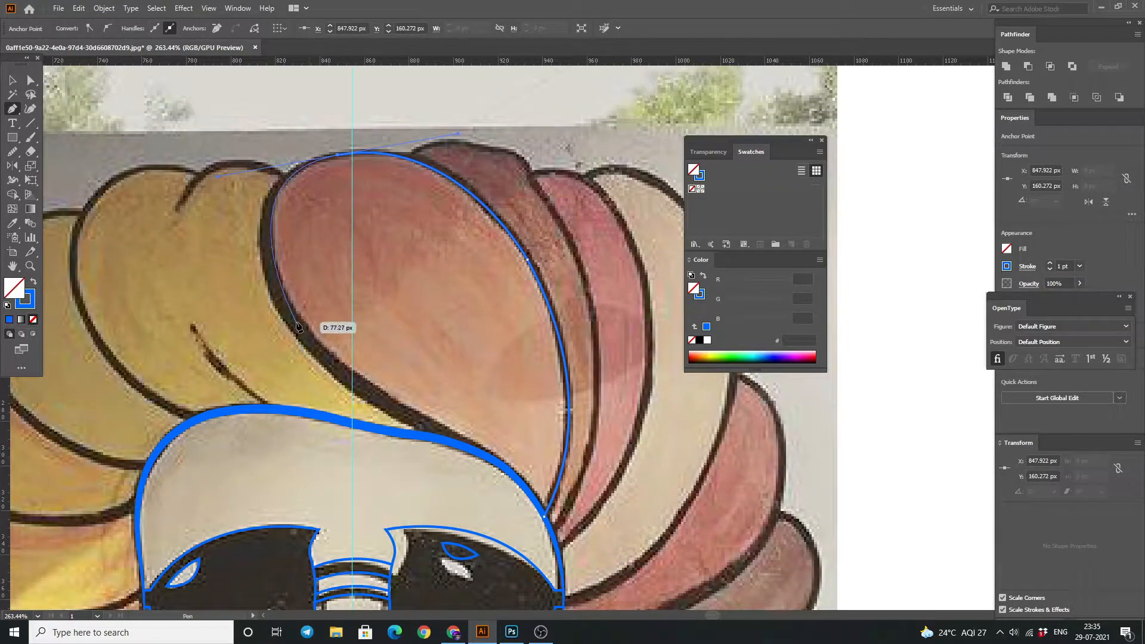
{"action": "left_click_drag", "start_coordinate": [317, 352], "coordinate": [316, 350]}
{"action": "left_click_drag", "start_coordinate": [423, 424], "coordinate": [477, 451]}
{"action": "left_click", "coordinate": [454, 444]}
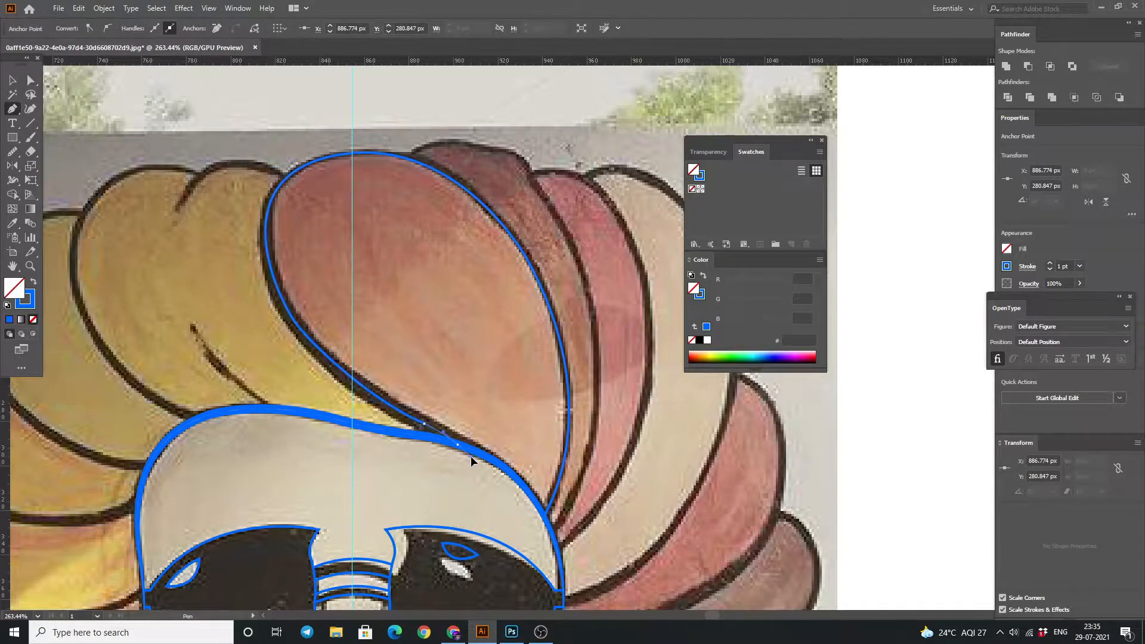
Set the large central hair lobe's stroke to 4 pt with the elliptical width profile tapering at both ends.
{"action": "left_click_drag", "start_coordinate": [257, 180], "coordinate": [175, 233]}
{"action": "key", "text": "v"}
{"action": "left_click", "coordinate": [190, 229]}
{"action": "left_click", "coordinate": [229, 220]}
{"action": "left_click", "coordinate": [141, 25]}
{"action": "left_click", "coordinate": [141, 26]}
{"action": "left_click", "coordinate": [140, 25]}
{"action": "left_click", "coordinate": [122, 29]}
{"action": "left_click", "coordinate": [96, 213]}
{"action": "left_click", "coordinate": [66, 248]}
{"action": "left_click", "coordinate": [309, 143]}
Trace the narrow dark-red hair lobe behind the central one, from the forehead up to the central lobe's upper edge.
{"action": "mouse_move", "coordinate": [395, 169]}
{"action": "left_mouse_down"}
{"action": "mouse_move", "coordinate": [414, 158]}
{"action": "mouse_move", "coordinate": [297, 157]}
{"action": "left_mouse_up"}
{"action": "key", "text": "p"}
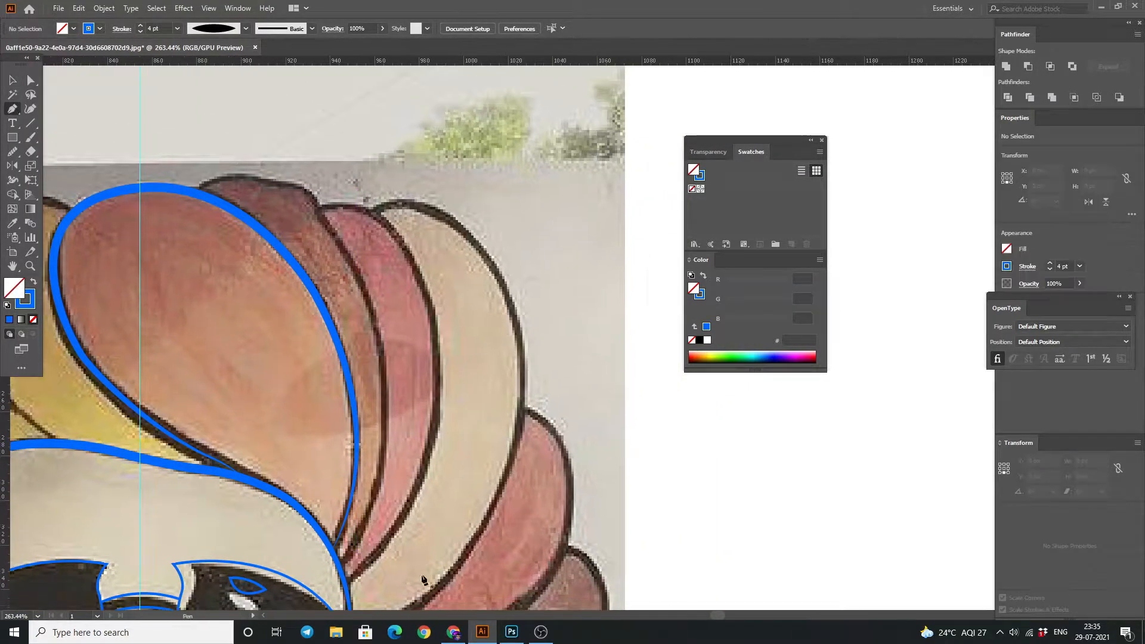
{"action": "left_click", "coordinate": [343, 576]}
{"action": "left_click_drag", "start_coordinate": [390, 379], "coordinate": [356, 295]}
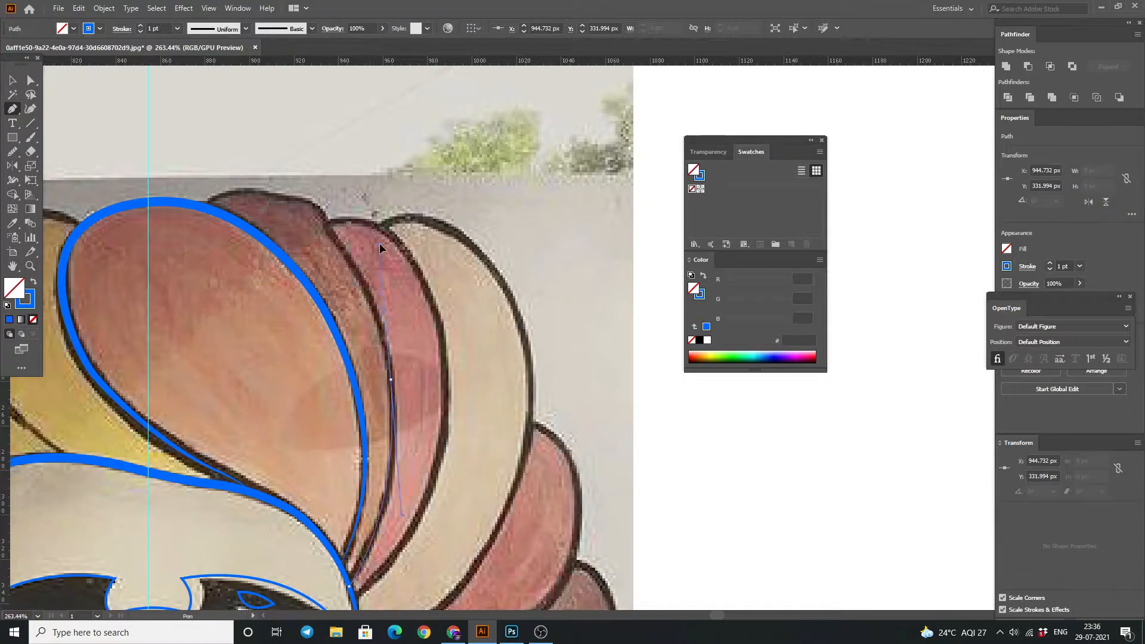
{"action": "left_click_drag", "start_coordinate": [246, 186], "coordinate": [202, 210]}
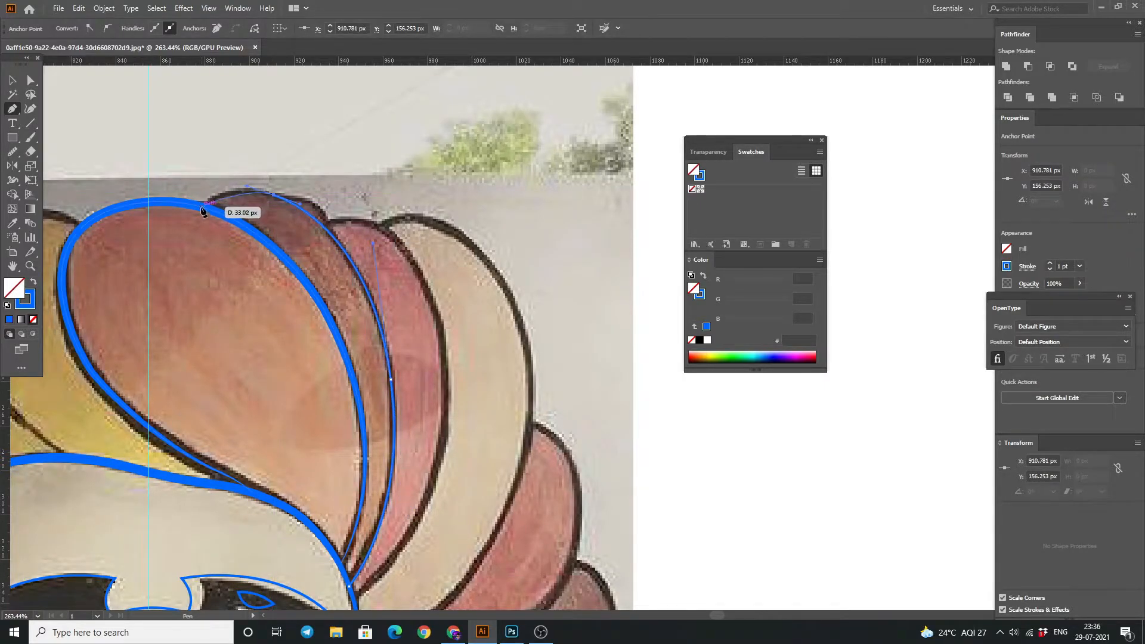
{"action": "left_click_drag", "start_coordinate": [228, 268], "coordinate": [229, 266]}
Set the narrow dark-red lobe's stroke to 3 pt with a tapered width profile, thick at its upper end.
{"action": "key", "text": "v"}
{"action": "left_click", "coordinate": [139, 28]}
{"action": "left_click", "coordinate": [139, 27]}
{"action": "left_click", "coordinate": [122, 29]}
{"action": "left_click", "coordinate": [97, 213]}
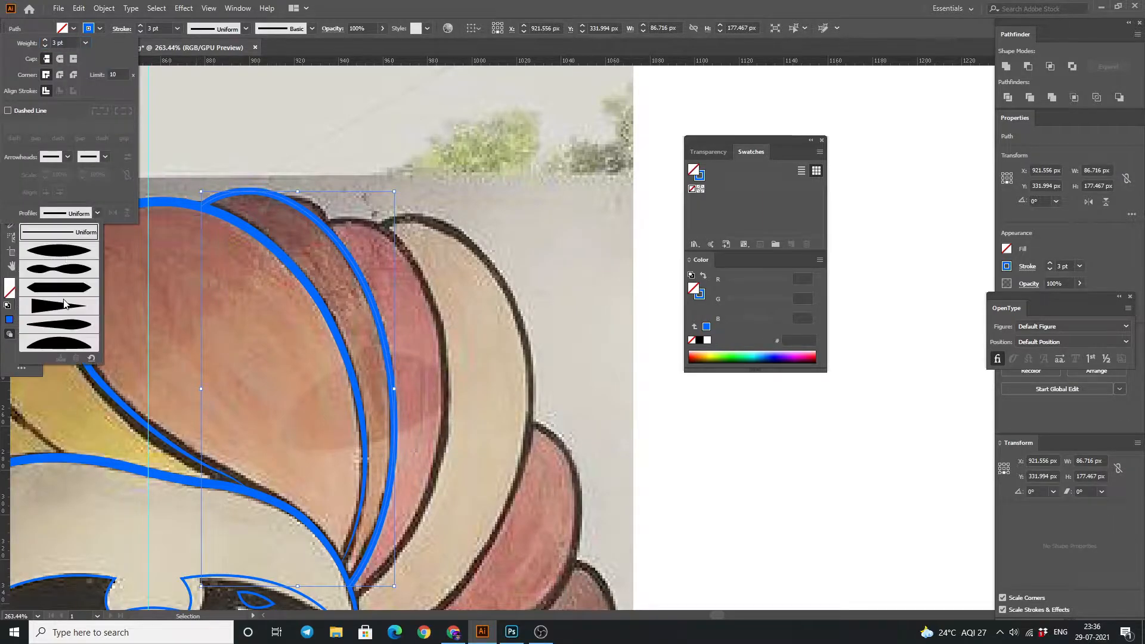
{"action": "left_click", "coordinate": [59, 281]}
{"action": "left_click_drag", "start_coordinate": [1027, 303], "coordinate": [880, 315]}
{"action": "left_click", "coordinate": [1086, 337]}
{"action": "left_click", "coordinate": [492, 220]}
Trace the pink hair lobe's outer edge from the dark-red lobe's outline down to the forehead outline.
{"action": "left_click_drag", "start_coordinate": [488, 199], "coordinate": [463, 211]}
{"action": "scroll", "coordinate": [394, 201], "scroll_direction": "down", "scroll_amount": 2}
{"action": "key", "text": "p"}
{"action": "left_click", "coordinate": [299, 182]}
{"action": "left_click_drag", "start_coordinate": [415, 280], "coordinate": [452, 423]}
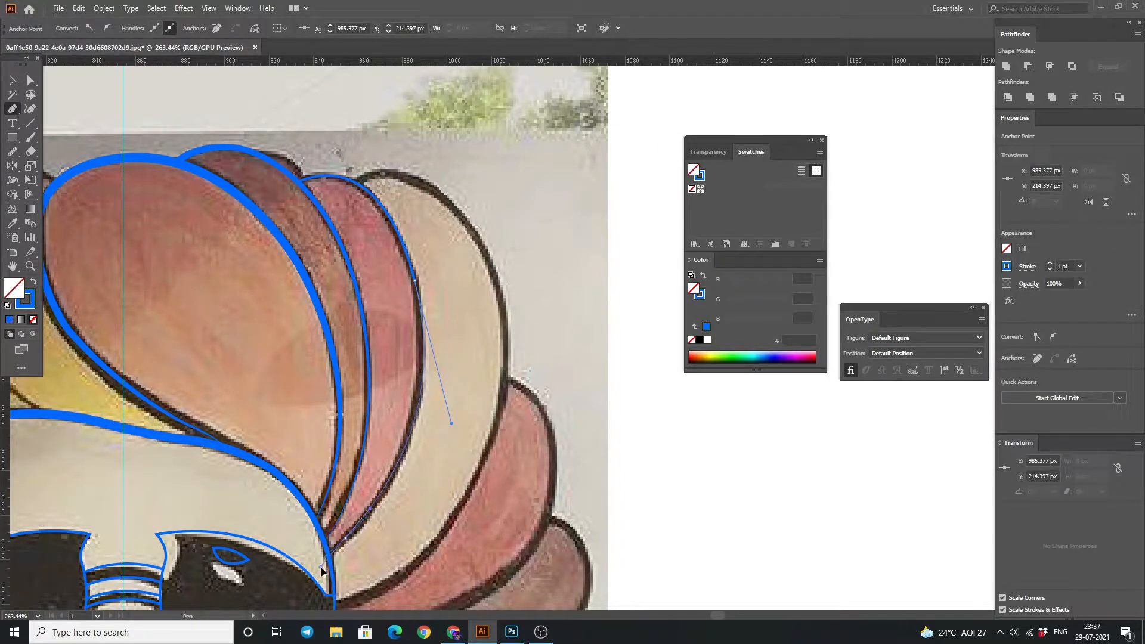
{"action": "left_click", "coordinate": [330, 550]}
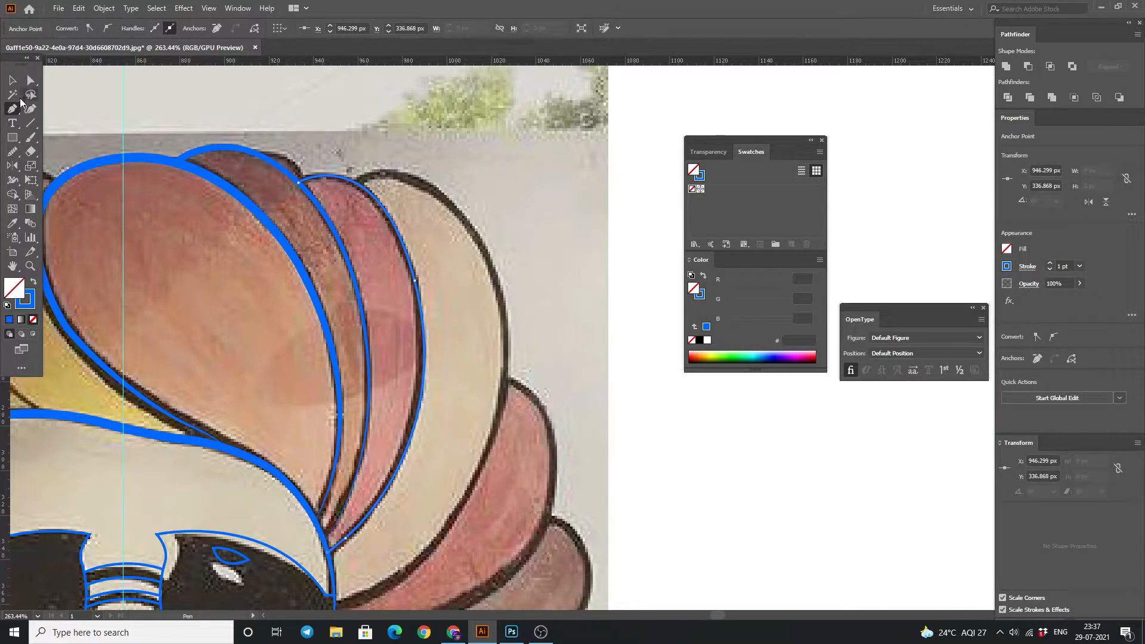
Set the pink lobe's stroke to 3 pt with a tapered width profile, thick at its upper end.
{"action": "key", "text": "v"}
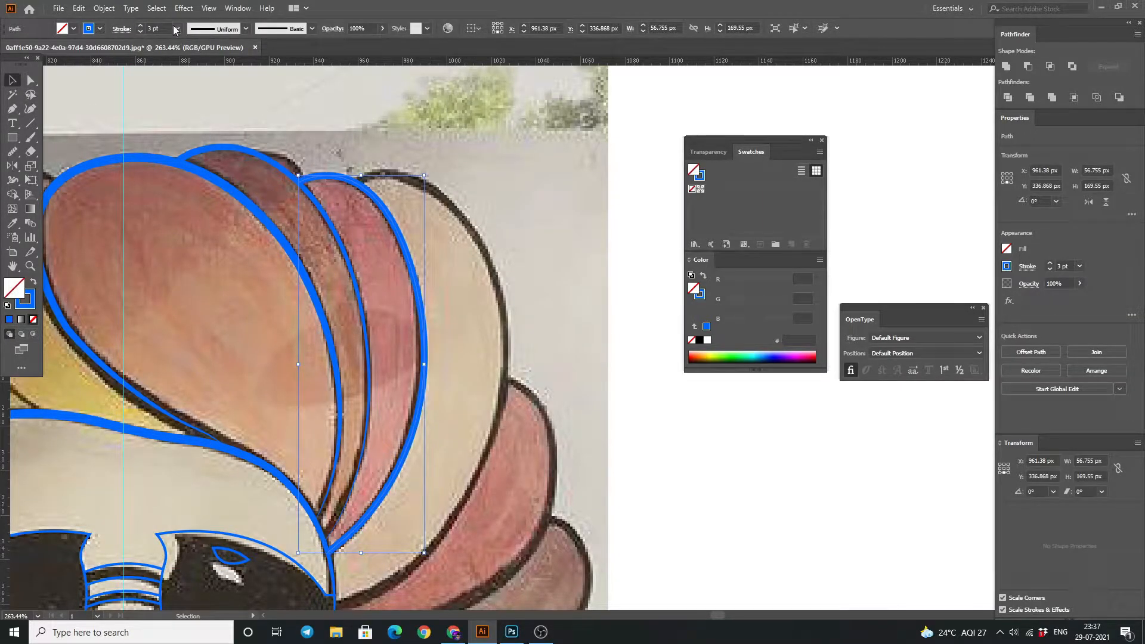
{"action": "left_click", "coordinate": [122, 28]}
{"action": "left_click", "coordinate": [98, 212]}
{"action": "left_click", "coordinate": [58, 304]}
{"action": "left_click", "coordinate": [1110, 337]}
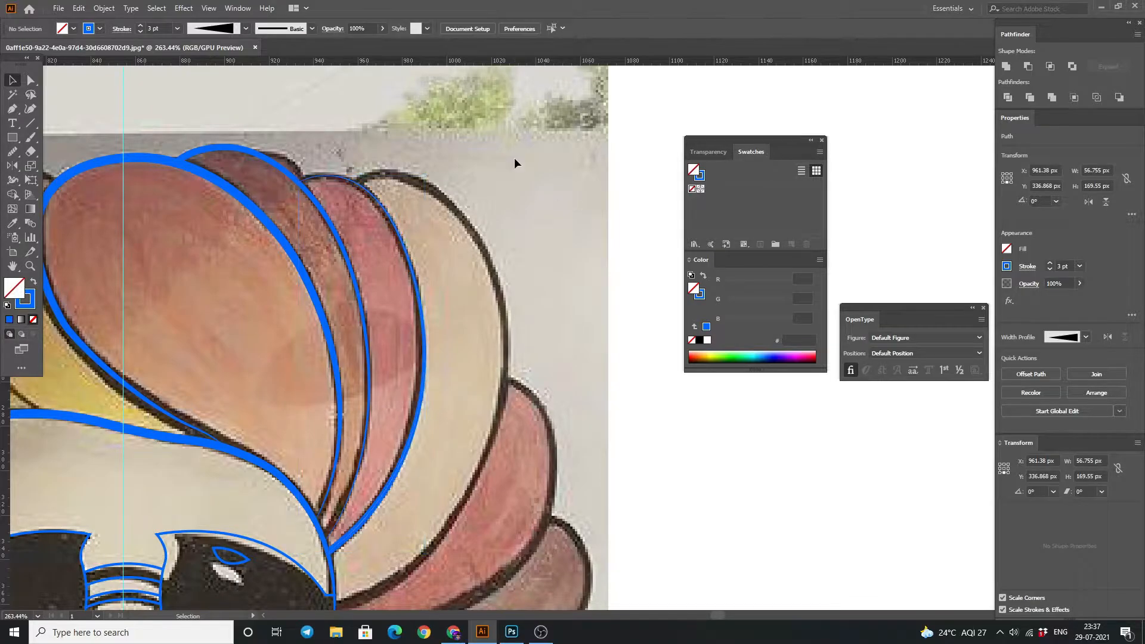
{"action": "left_click", "coordinate": [513, 199]}
Trace the cream hair lobe's outer edge from the pink lobe's top around and down towards the right temple.
{"action": "scroll", "coordinate": [501, 226], "scroll_direction": "down", "scroll_amount": 2}
{"action": "left_click_drag", "start_coordinate": [434, 302], "coordinate": [502, 326]}
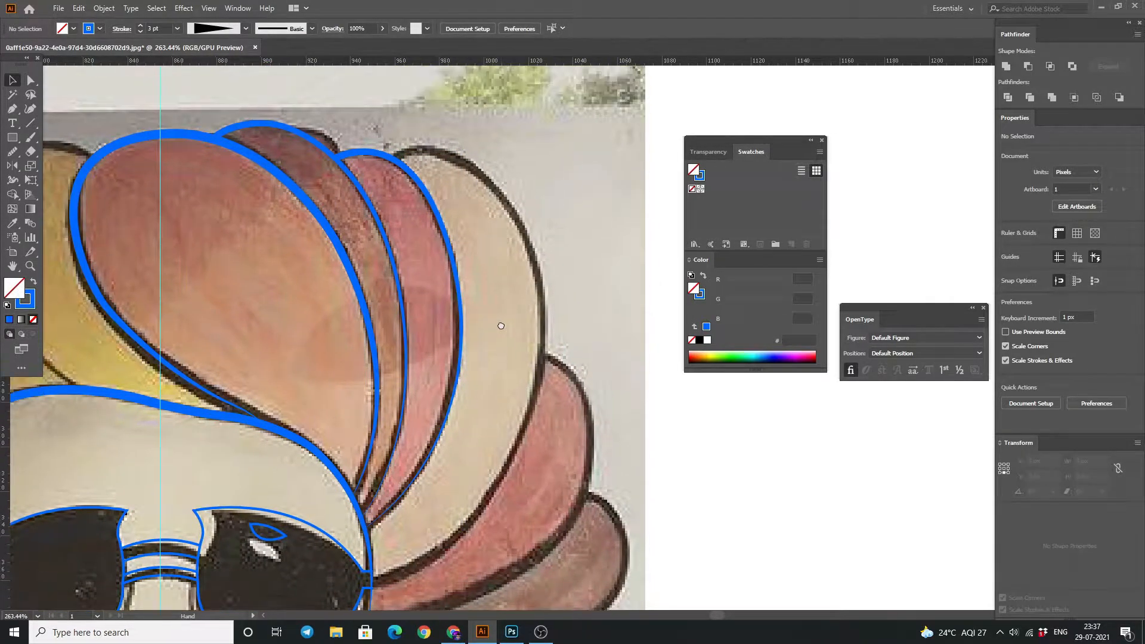
{"action": "left_click", "coordinate": [13, 109]}
{"action": "left_click", "coordinate": [393, 155]}
{"action": "left_click_drag", "start_coordinate": [528, 247], "coordinate": [585, 379]}
{"action": "left_click_drag", "start_coordinate": [485, 423], "coordinate": [521, 330]}
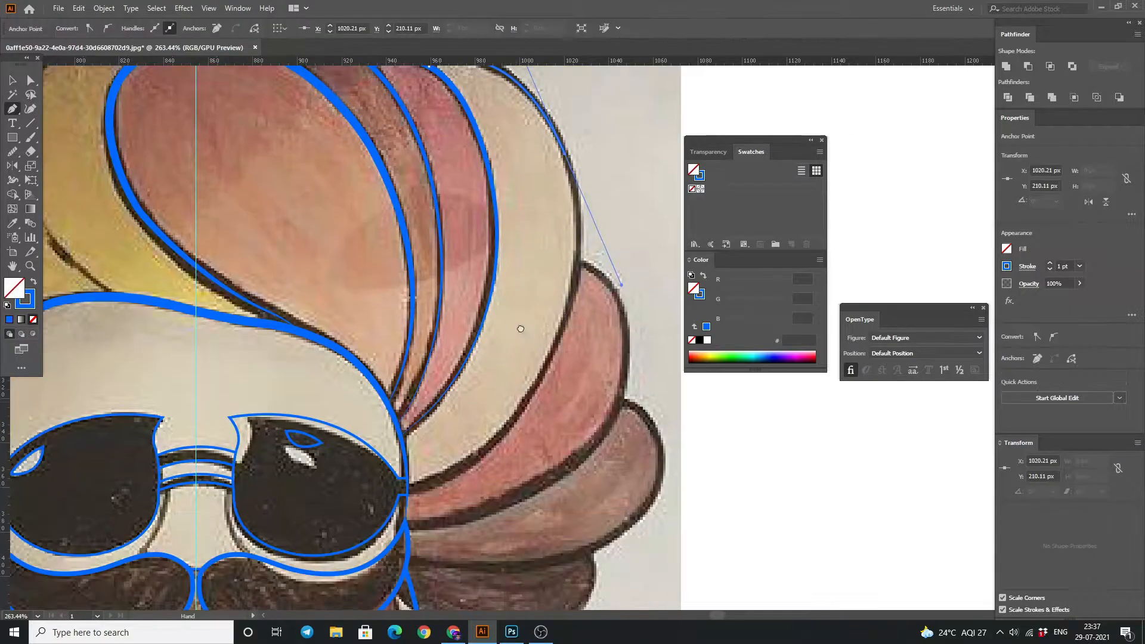
{"action": "left_click", "coordinate": [499, 436]}
{"action": "left_click_drag", "start_coordinate": [499, 436], "coordinate": [573, 383]}
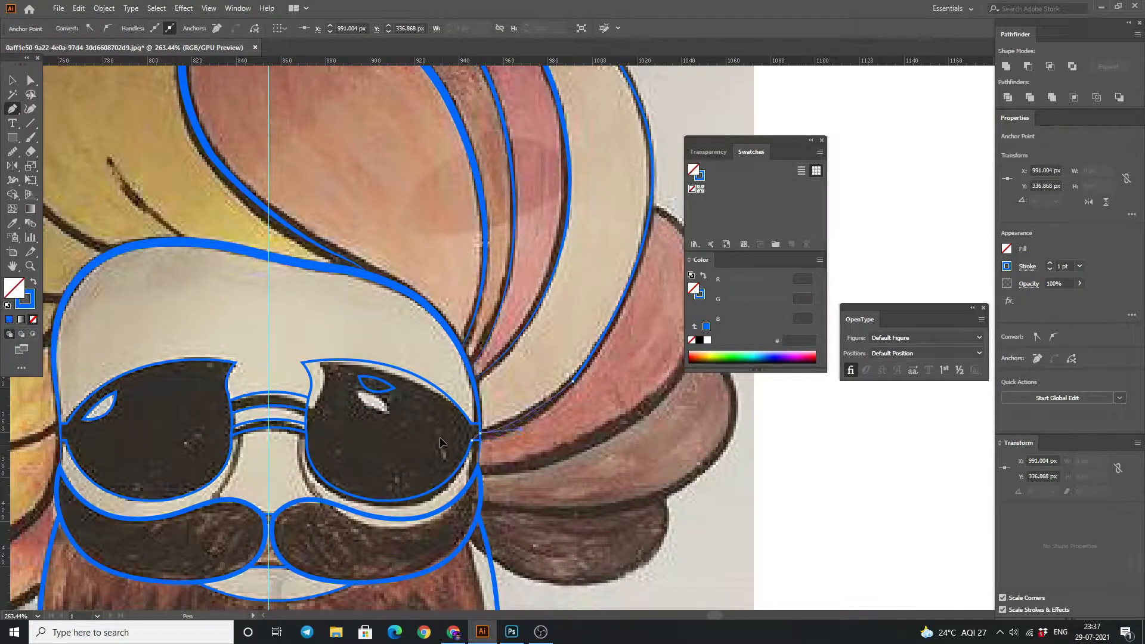
{"action": "left_click_drag", "start_coordinate": [433, 435], "coordinate": [396, 483]}
Continue the cream lobe's outline from its lower anchor to the face outline at the right temple.
{"action": "key", "text": "v"}
{"action": "left_click", "coordinate": [349, 205]}
{"action": "left_click_drag", "start_coordinate": [349, 205], "coordinate": [303, 254]}
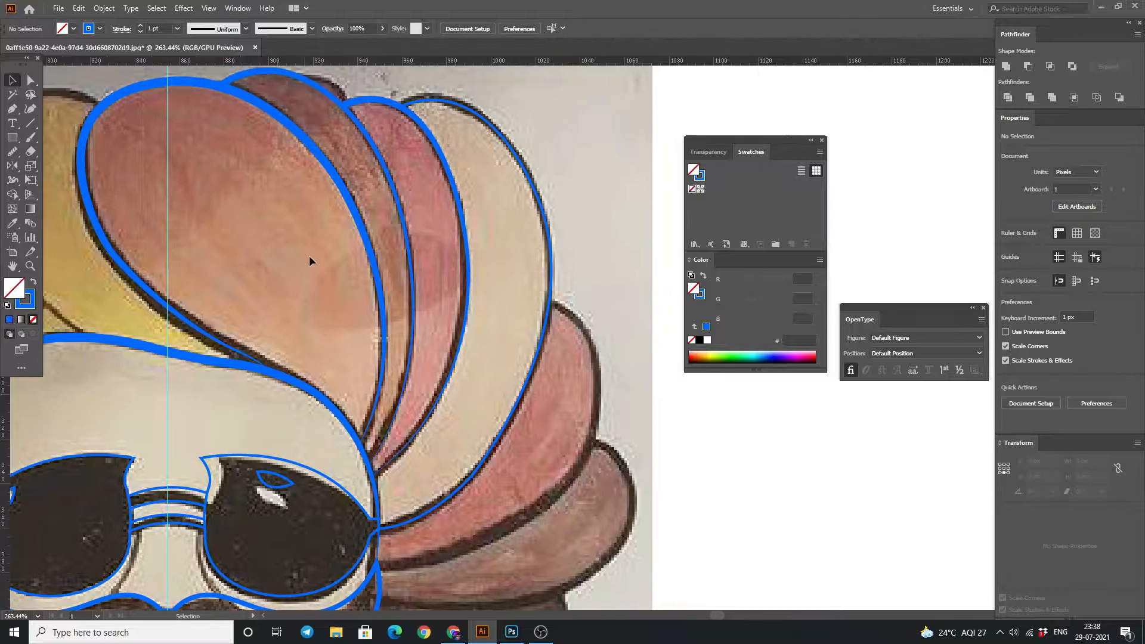
{"action": "key", "text": "p"}
{"action": "left_click", "coordinate": [471, 477]}
{"action": "left_click_drag", "start_coordinate": [378, 528], "coordinate": [330, 533]}
{"action": "left_click_drag", "start_coordinate": [478, 439], "coordinate": [458, 497]}
Set the cream lobe outline's stroke weight to 3 pt.
{"action": "key", "text": "v"}
{"action": "left_click", "coordinate": [460, 145]}
{"action": "left_click", "coordinate": [443, 163]}
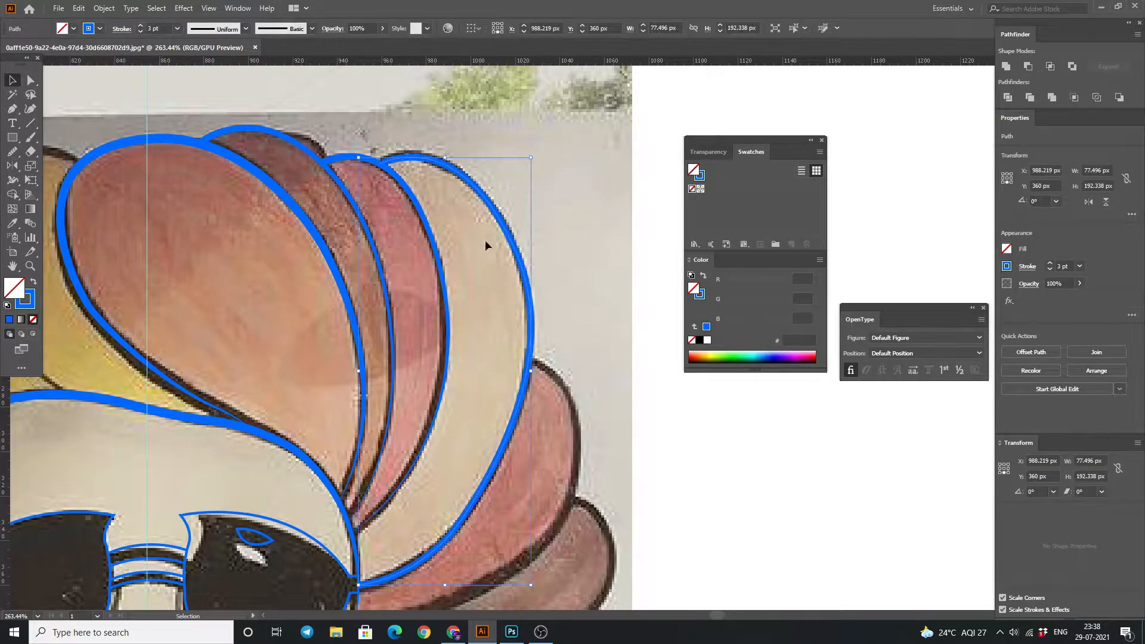
Give the cream lobe's outline a tapered width profile, thick at its upper end.
{"action": "left_click", "coordinate": [122, 28]}
{"action": "left_click", "coordinate": [80, 214]}
{"action": "left_click", "coordinate": [80, 308]}
{"action": "left_click", "coordinate": [557, 297]}
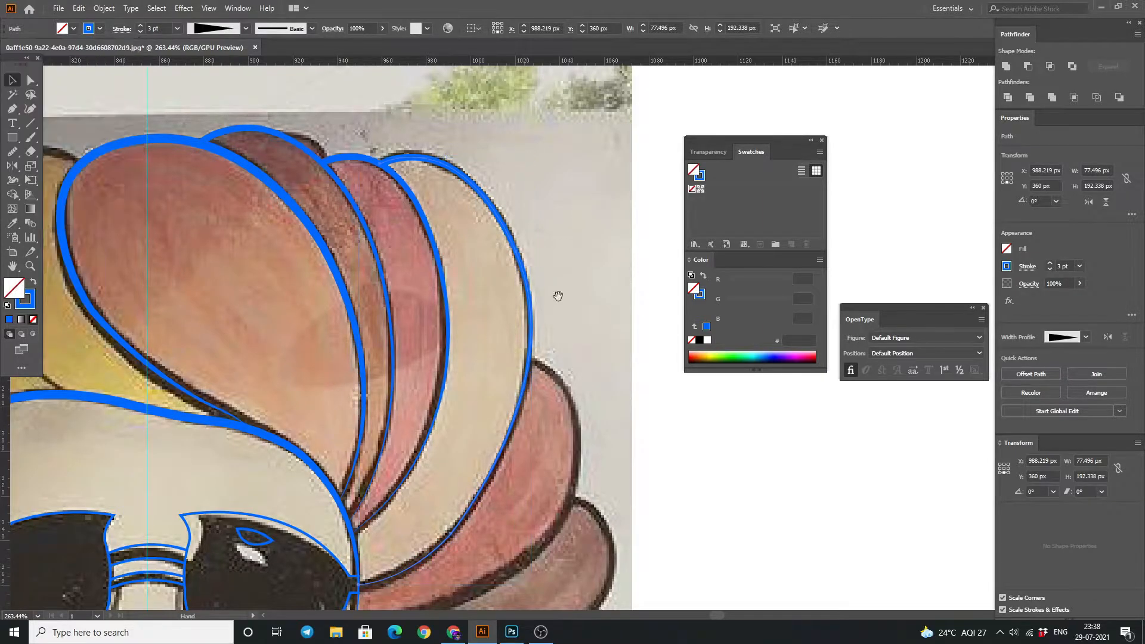
Trace the salmon lobe's outer edge from the cream lobe's side around and down to the face outline at the temple.
{"action": "left_click_drag", "start_coordinate": [600, 368], "coordinate": [530, 203]}
{"action": "key", "text": "p"}
{"action": "left_click", "coordinate": [461, 197]}
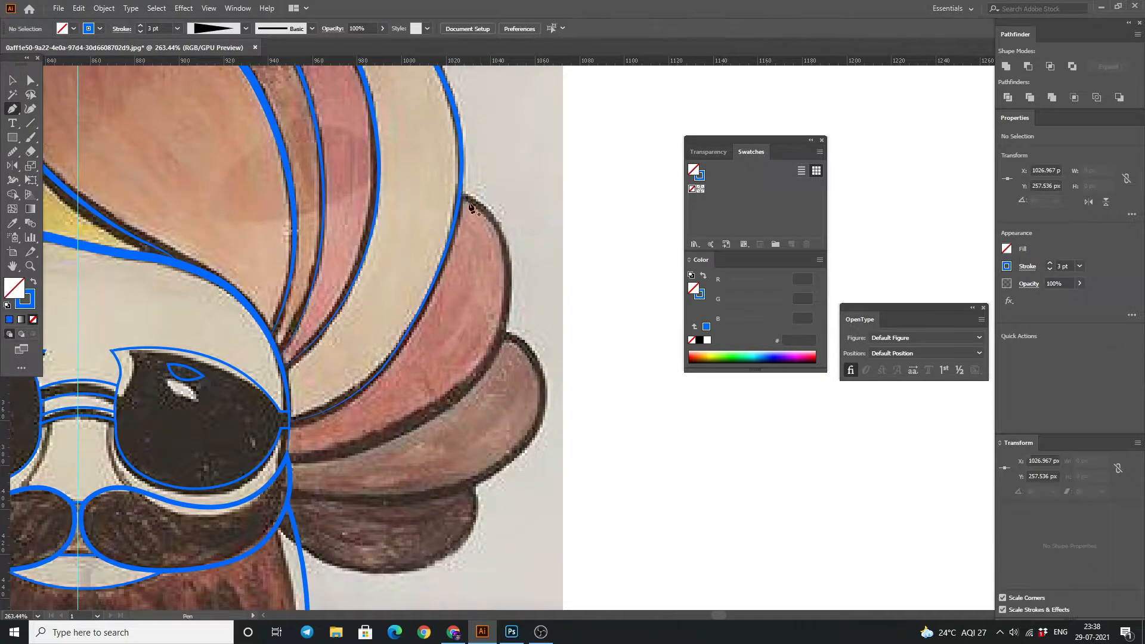
{"action": "left_click_drag", "start_coordinate": [495, 343], "coordinate": [425, 480]}
{"action": "key", "text": "ctrl+z"}
{"action": "left_click_drag", "start_coordinate": [462, 386], "coordinate": [426, 466]}
{"action": "left_click_drag", "start_coordinate": [363, 435], "coordinate": [331, 428]}
{"action": "left_click_drag", "start_coordinate": [255, 442], "coordinate": [242, 443]}
{"action": "left_click_drag", "start_coordinate": [318, 267], "coordinate": [170, 341]}
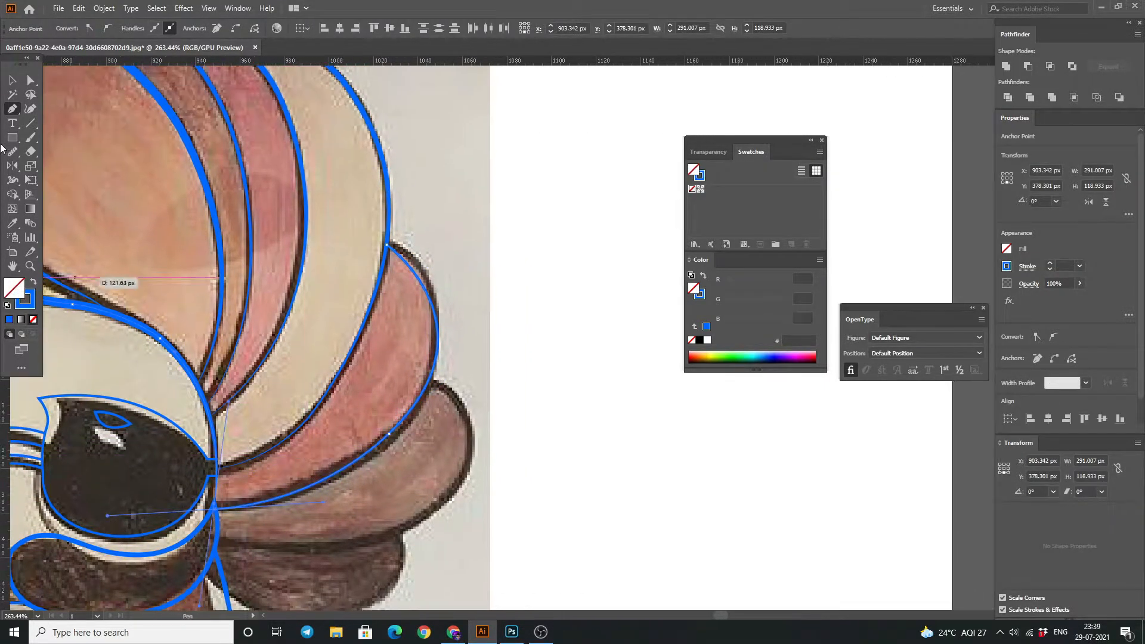
Set the salmon lobe's outline to 3 pt with a tapered width profile, thick at its upper end.
{"action": "key", "text": "v"}
{"action": "double_click", "coordinate": [141, 25]}
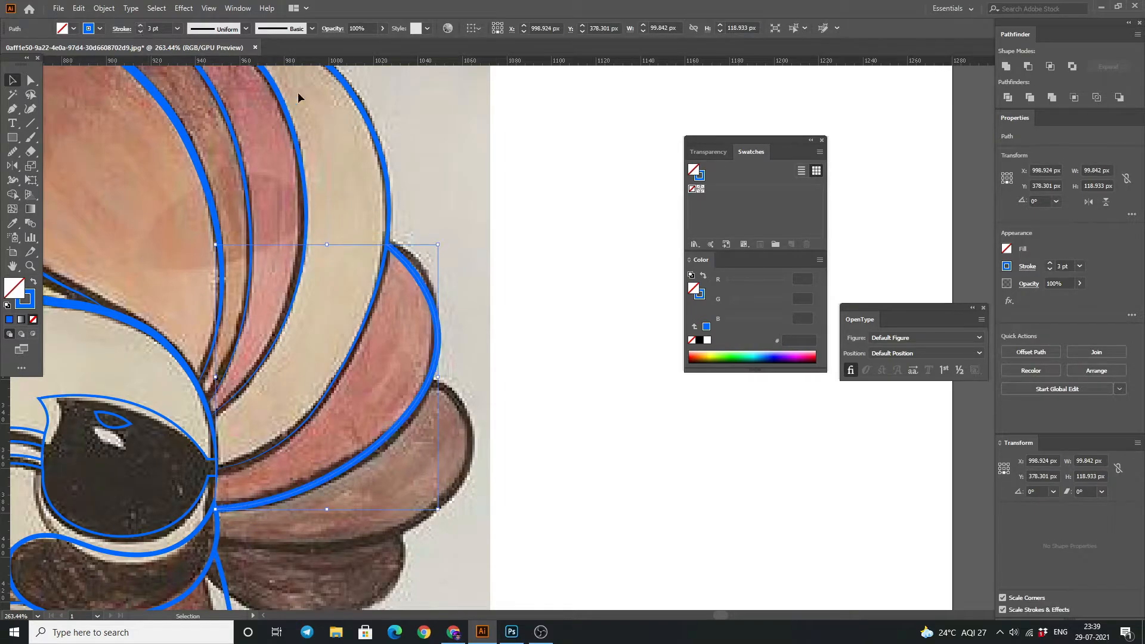
{"action": "left_click", "coordinate": [122, 28]}
{"action": "left_click", "coordinate": [94, 216]}
{"action": "left_click", "coordinate": [60, 307]}
{"action": "left_click", "coordinate": [481, 243]}
Trace the light brown lobe's outer edge from the salmon lobe around to the face outline below the sunglasses.
{"action": "scroll", "coordinate": [390, 266], "scroll_direction": "down", "scroll_amount": 3}
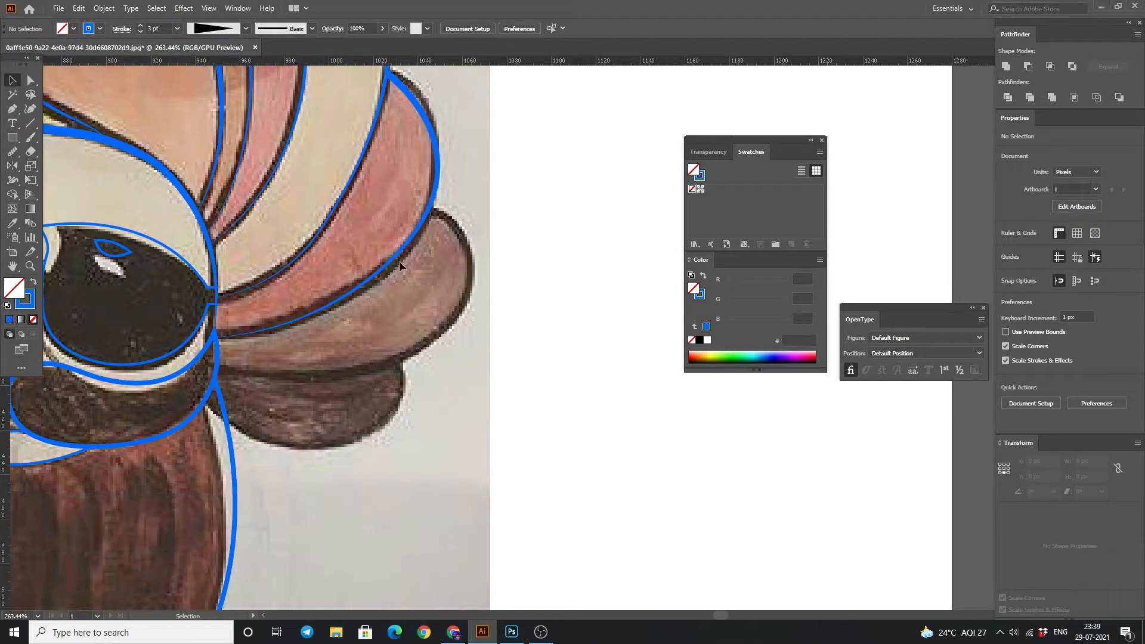
{"action": "left_click", "coordinate": [432, 209]}
{"action": "left_click_drag", "start_coordinate": [469, 291], "coordinate": [447, 363]}
{"action": "left_click_drag", "start_coordinate": [287, 374], "coordinate": [226, 372]}
{"action": "left_click", "coordinate": [216, 368]}
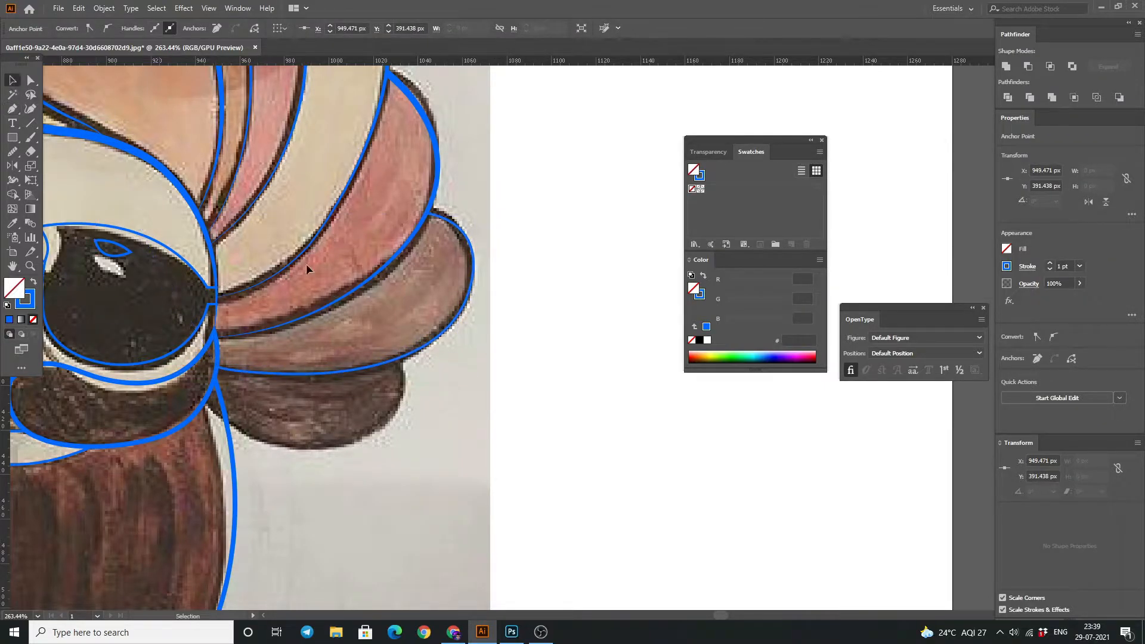
Set the light brown lobe's outline to 3 pt with a tapered width profile.
{"action": "key", "text": "v"}
{"action": "left_click", "coordinate": [123, 28]}
{"action": "left_click", "coordinate": [95, 214]}
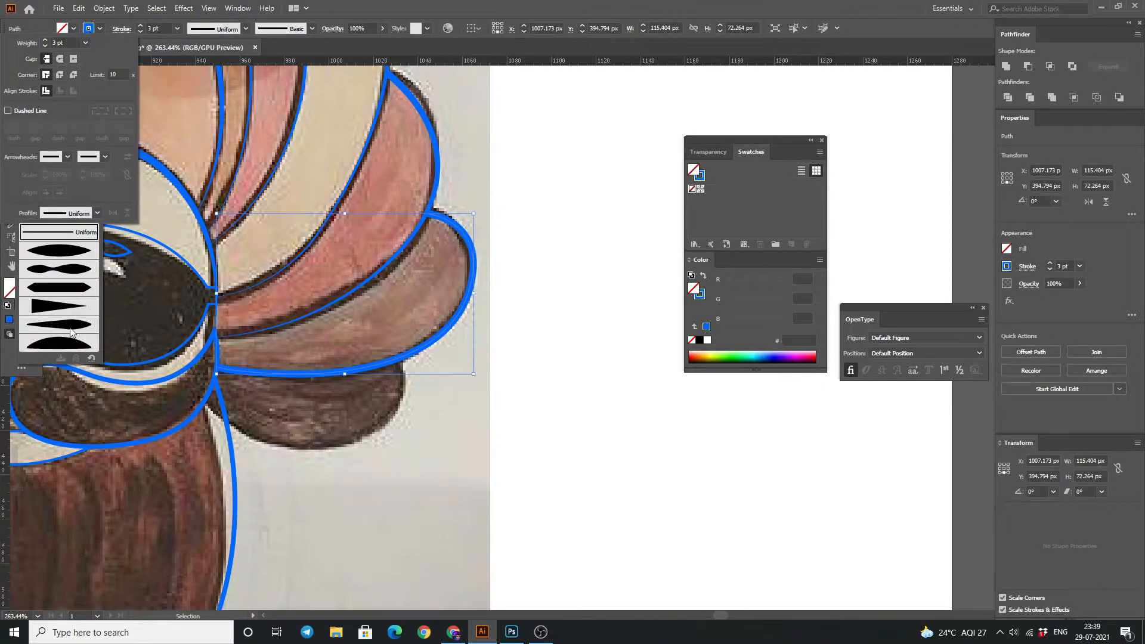
{"action": "left_click", "coordinate": [66, 330]}
{"action": "left_click", "coordinate": [519, 197]}
Trace the dark brown lowest lobe from the light brown lobe's underside around and back towards the beard.
{"action": "scroll", "coordinate": [396, 330], "scroll_direction": "down", "scroll_amount": 3}
{"action": "key", "text": "p"}
{"action": "left_click", "coordinate": [398, 261]}
{"action": "left_click_drag", "start_coordinate": [303, 346], "coordinate": [171, 347]}
{"action": "left_click", "coordinate": [303, 346]}
{"action": "left_click", "coordinate": [227, 322]}
Apply a tapered width profile to the dark brown lobe's outline.
{"action": "key", "text": "v"}
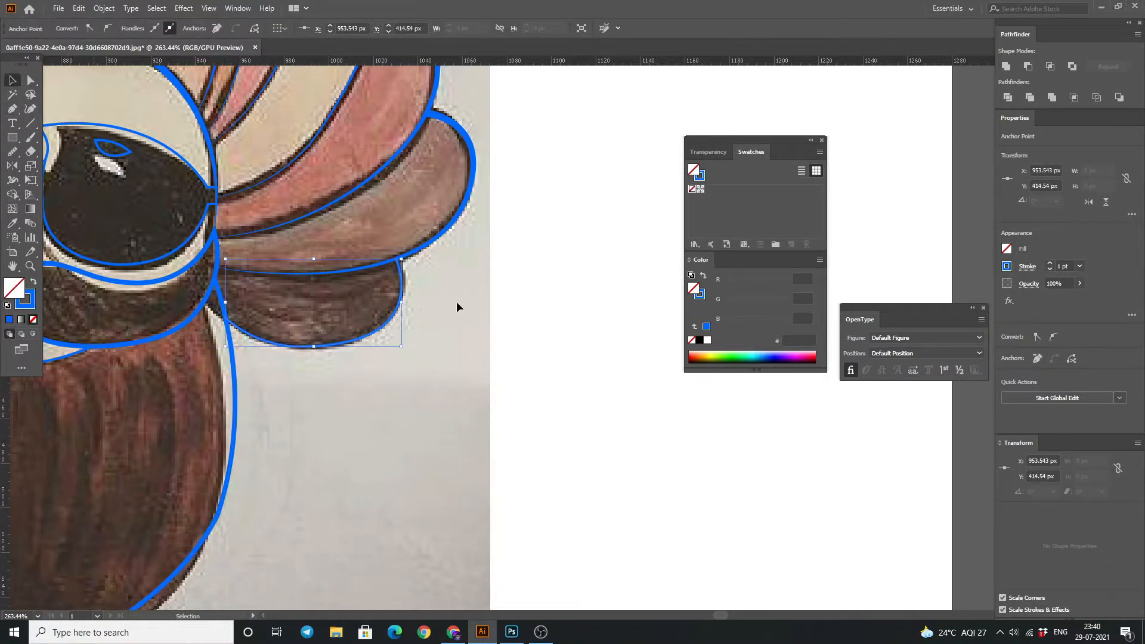
{"action": "left_click", "coordinate": [123, 29]}
{"action": "left_click", "coordinate": [72, 212]}
{"action": "left_click", "coordinate": [65, 330]}
{"action": "left_click", "coordinate": [410, 397]}
Trace the short crease inside the yellow hair, from the forehead outline up to its free end.
{"action": "scroll", "coordinate": [410, 397], "scroll_direction": "up", "scroll_amount": 7}
{"action": "scroll", "coordinate": [411, 398], "scroll_direction": "left", "scroll_amount": 8}
{"action": "scroll", "coordinate": [414, 281], "scroll_direction": "up", "scroll_amount": 1}
{"action": "scroll", "coordinate": [415, 281], "scroll_direction": "right", "scroll_amount": 2}
{"action": "left_click", "coordinate": [373, 208]}
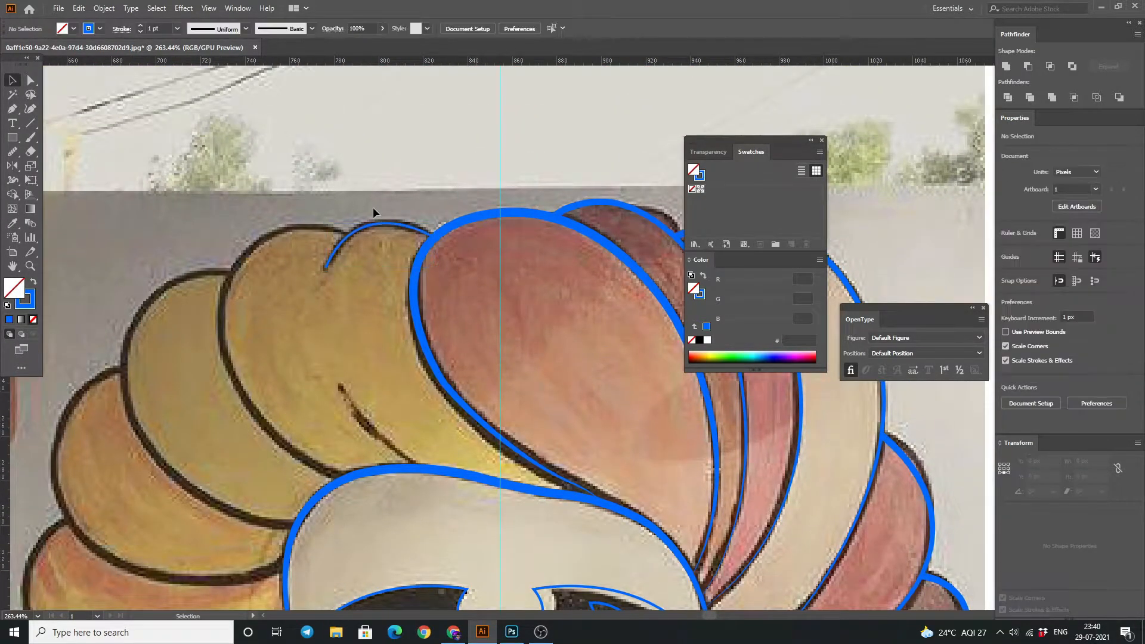
{"action": "left_click", "coordinate": [13, 109]}
{"action": "left_click", "coordinate": [420, 468]}
{"action": "left_click_drag", "start_coordinate": [342, 387], "coordinate": [327, 361]}
{"action": "left_click", "coordinate": [279, 302], "text": "ctrl"}
Trace the large yellow lobe's outer edge from the upper crease around and down to the forehead outline.
{"action": "scroll", "coordinate": [278, 302], "scroll_direction": "down", "scroll_amount": 1}
{"action": "scroll", "coordinate": [278, 302], "scroll_direction": "left", "scroll_amount": 2}
{"action": "left_click", "coordinate": [408, 207]}
{"action": "left_click_drag", "start_coordinate": [278, 273], "coordinate": [280, 294]}
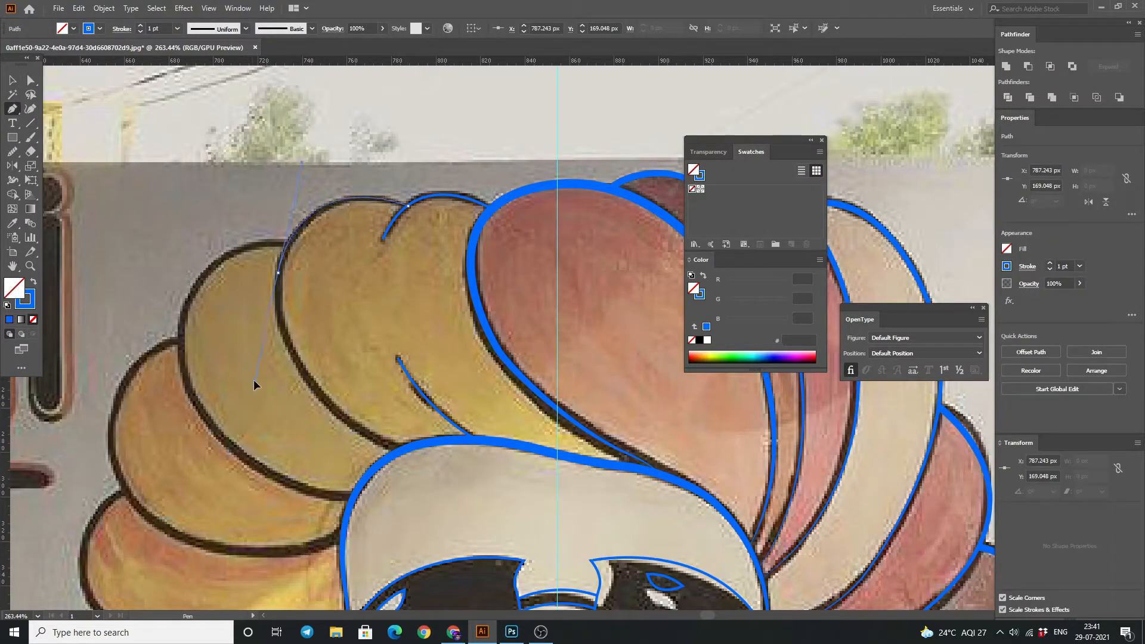
{"action": "left_click_drag", "start_coordinate": [254, 386], "coordinate": [252, 375]}
{"action": "left_click_drag", "start_coordinate": [439, 439], "coordinate": [445, 443]}
{"action": "left_click", "coordinate": [323, 225], "text": "ctrl"}
Trace the olive lobe's outer edge from the yellow lobe around and down to the forehead outline.
{"action": "scroll", "coordinate": [321, 202], "scroll_direction": "down", "scroll_amount": 1}
{"action": "scroll", "coordinate": [321, 203], "scroll_direction": "left", "scroll_amount": 2}
{"action": "left_click", "coordinate": [397, 157]}
{"action": "left_click_drag", "start_coordinate": [294, 301], "coordinate": [332, 458]}
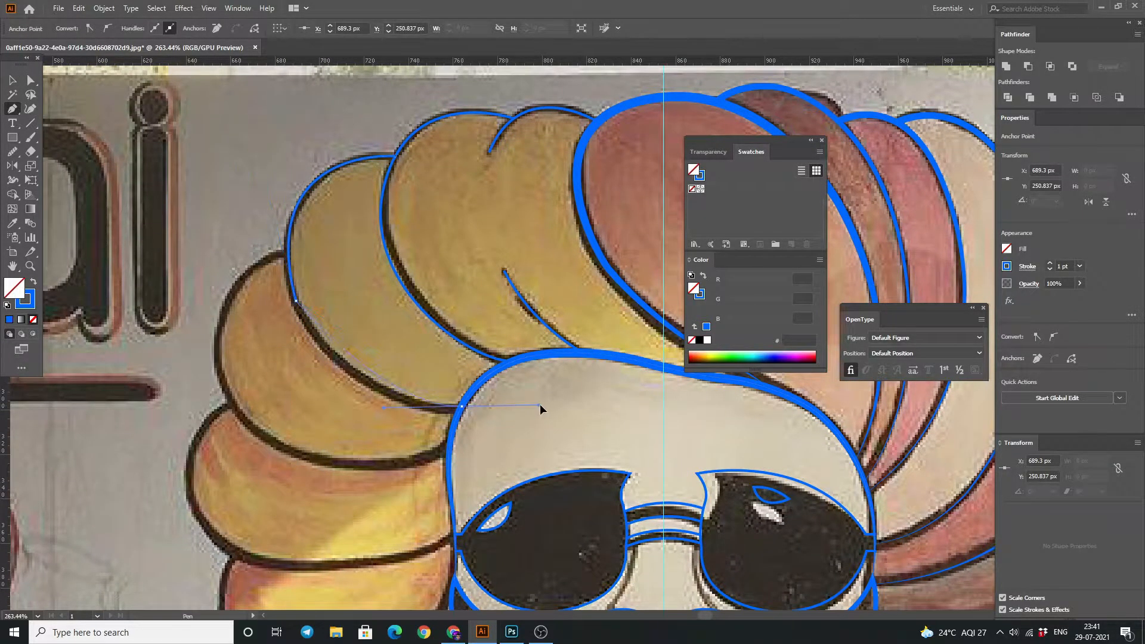
{"action": "left_click_drag", "start_coordinate": [589, 406], "coordinate": [589, 406]}
{"action": "left_click", "coordinate": [248, 169], "text": "ctrl"}
Trace the orange lobe's outer edge from the olive lobe around and down to the side of the face.
{"action": "scroll", "coordinate": [248, 168], "scroll_direction": "down", "scroll_amount": 1}
{"action": "scroll", "coordinate": [249, 168], "scroll_direction": "left", "scroll_amount": 2}
{"action": "left_click", "coordinate": [378, 199]}
{"action": "left_click_drag", "start_coordinate": [347, 376], "coordinate": [435, 500]}
{"action": "key", "text": "ctrl+z"}
{"action": "left_click_drag", "start_coordinate": [313, 335], "coordinate": [340, 456]}
{"action": "left_click", "coordinate": [314, 334]}
{"action": "left_click_drag", "start_coordinate": [502, 407], "coordinate": [588, 412]}
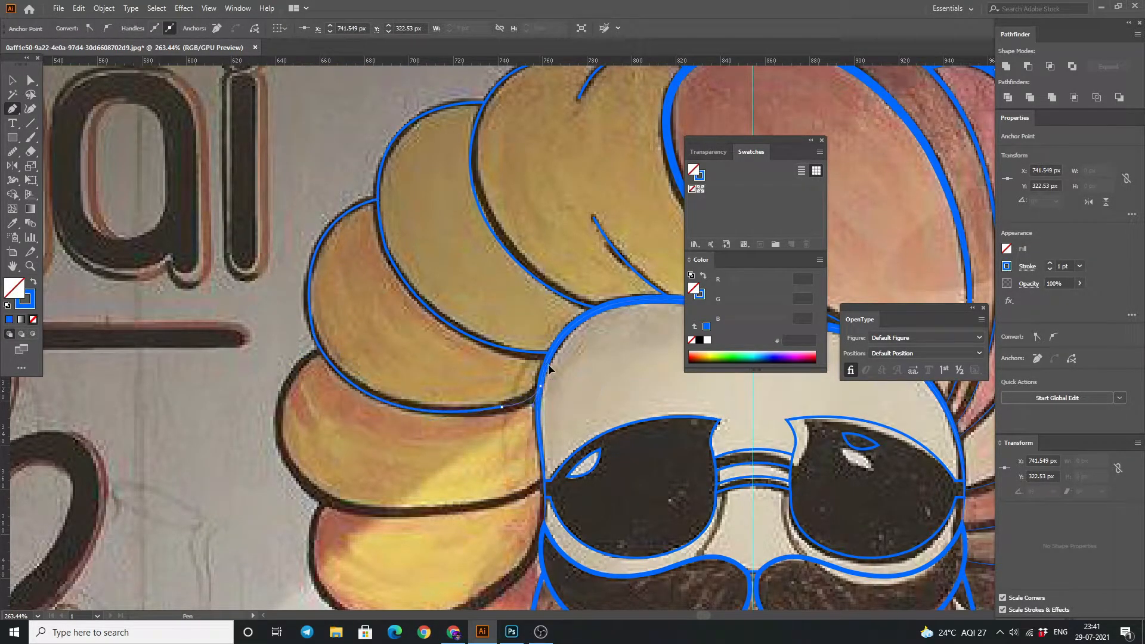
{"action": "scroll", "coordinate": [450, 300], "scroll_direction": "left", "scroll_amount": 1}
{"action": "scroll", "coordinate": [450, 300], "scroll_direction": "down", "scroll_amount": 2}
{"action": "left_click", "coordinate": [449, 300], "text": "ctrl"}
Trace the yellow-orange lobe below the orange one, ending at the corner of the sunglasses.
{"action": "scroll", "coordinate": [334, 234], "scroll_direction": "down", "scroll_amount": 1}
{"action": "left_click", "coordinate": [334, 234]}
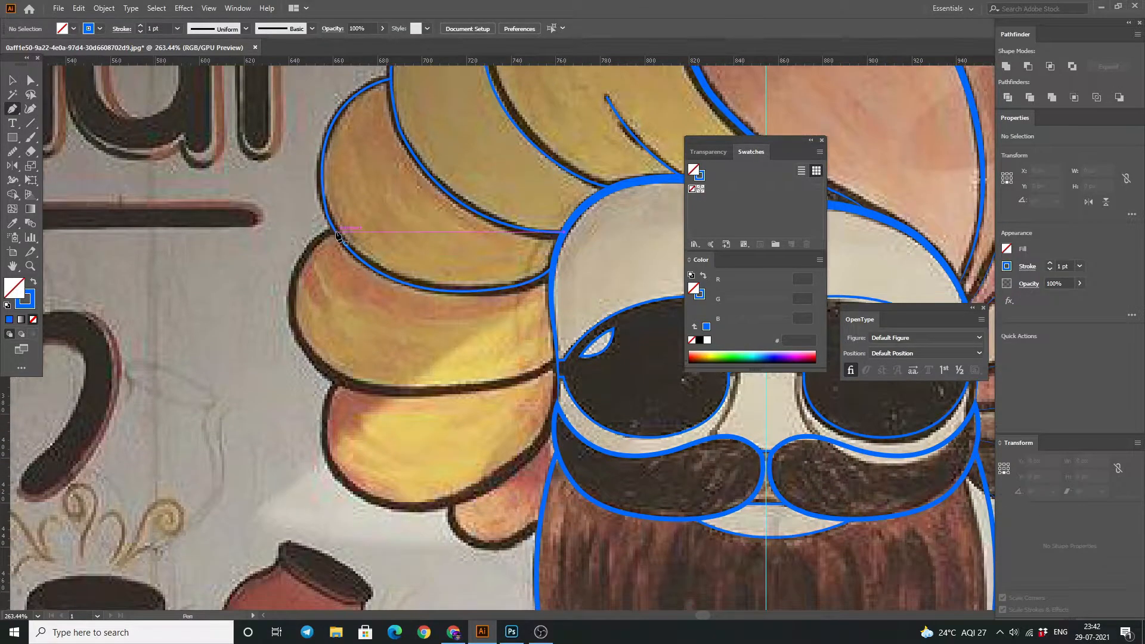
{"action": "left_click_drag", "start_coordinate": [318, 364], "coordinate": [382, 441]}
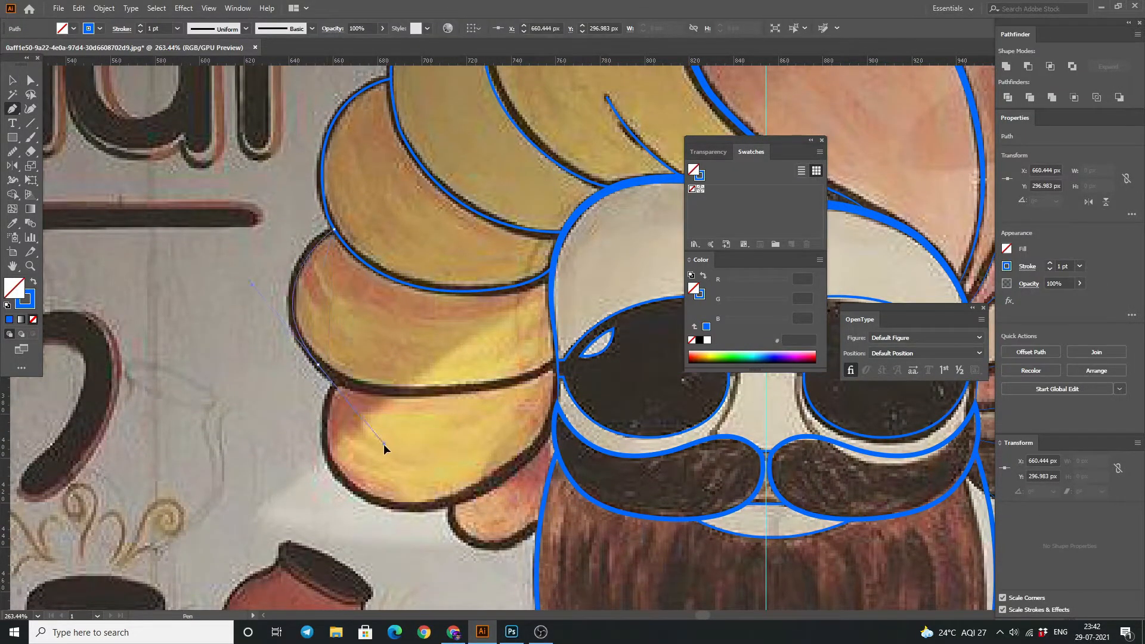
{"action": "left_click_drag", "start_coordinate": [305, 343], "coordinate": [349, 416]}
{"action": "left_click", "coordinate": [483, 389]}
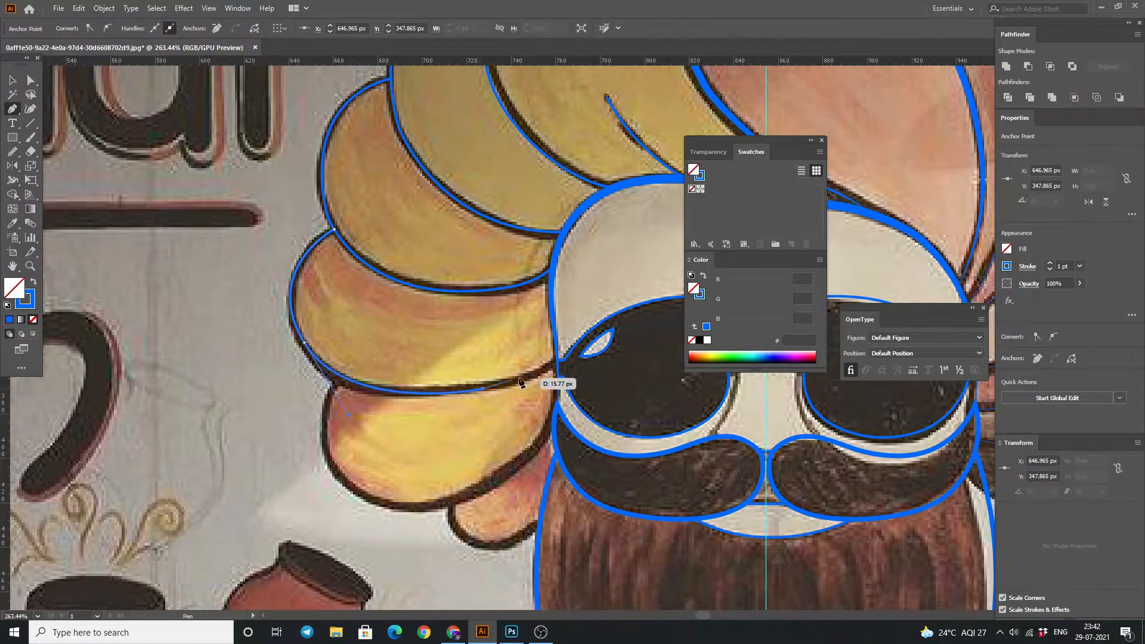
{"action": "left_click", "coordinate": [557, 365]}
Trace the lower yellow lobe from the yellow-orange lobe's underside around to the face outline beside the moustache.
{"action": "left_click", "coordinate": [349, 381]}
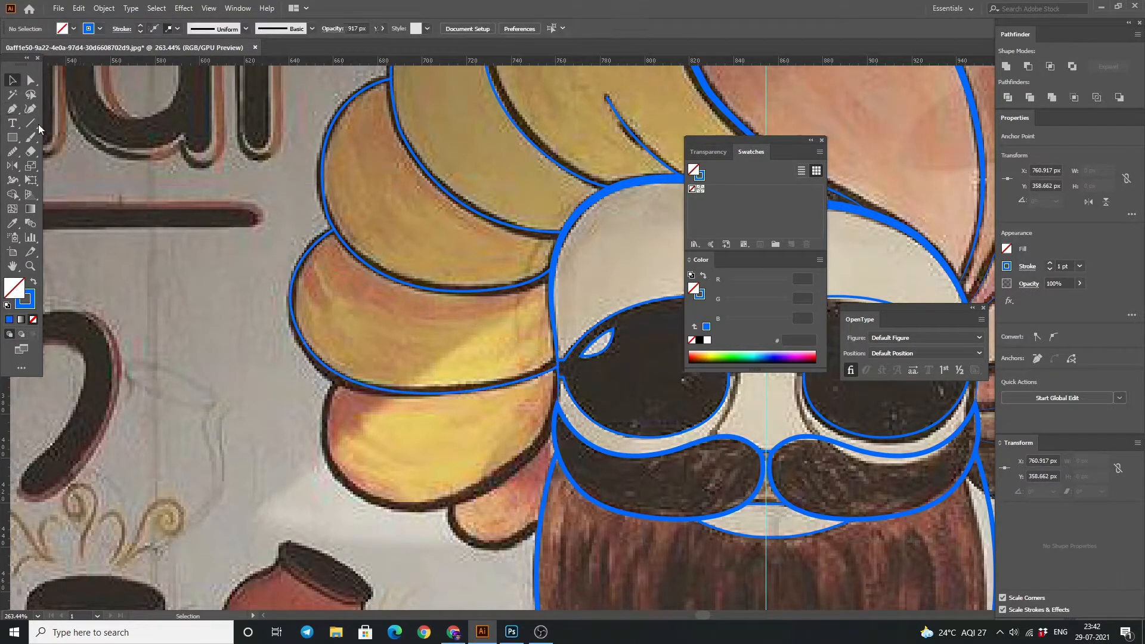
{"action": "scroll", "coordinate": [364, 418], "scroll_direction": "down", "scroll_amount": 2}
{"action": "key", "text": "ctrl+z"}
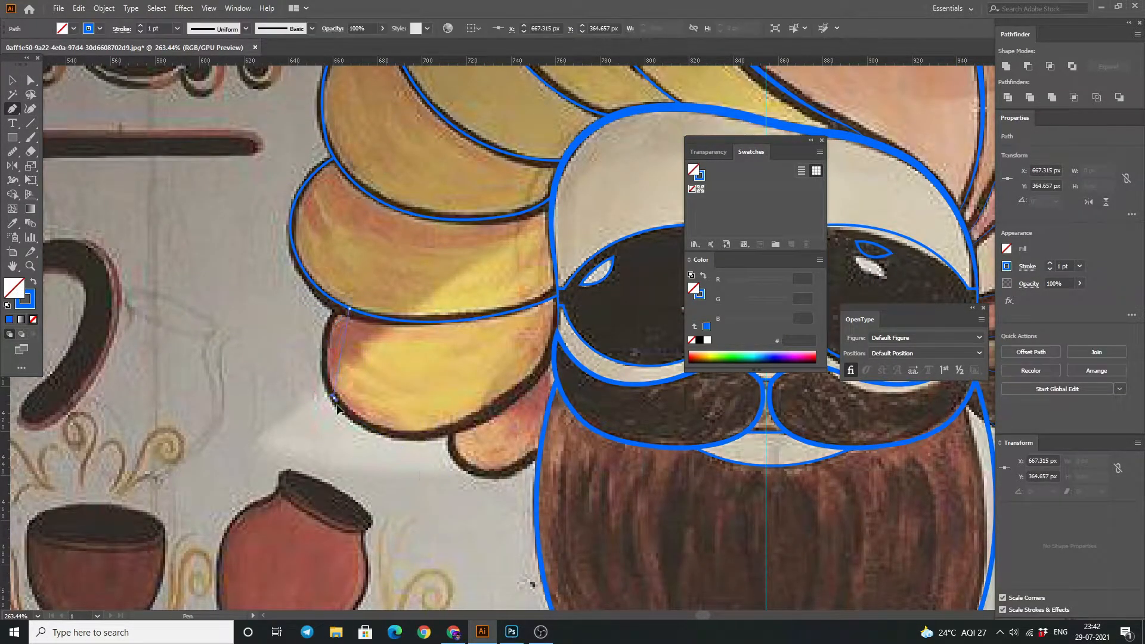
{"action": "left_click_drag", "start_coordinate": [364, 456], "coordinate": [364, 456]}
{"action": "left_click", "coordinate": [463, 426]}
{"action": "left_click_drag", "start_coordinate": [557, 339], "coordinate": [337, 220]}
{"action": "key", "text": "space"}
{"action": "left_click", "coordinate": [253, 431], "text": "ctrl"}
Trace the small lowest orange lobe from the yellow lobe's underside to the beard outline.
{"action": "left_click", "coordinate": [218, 365]}
{"action": "left_click_drag", "start_coordinate": [247, 411], "coordinate": [291, 419]}
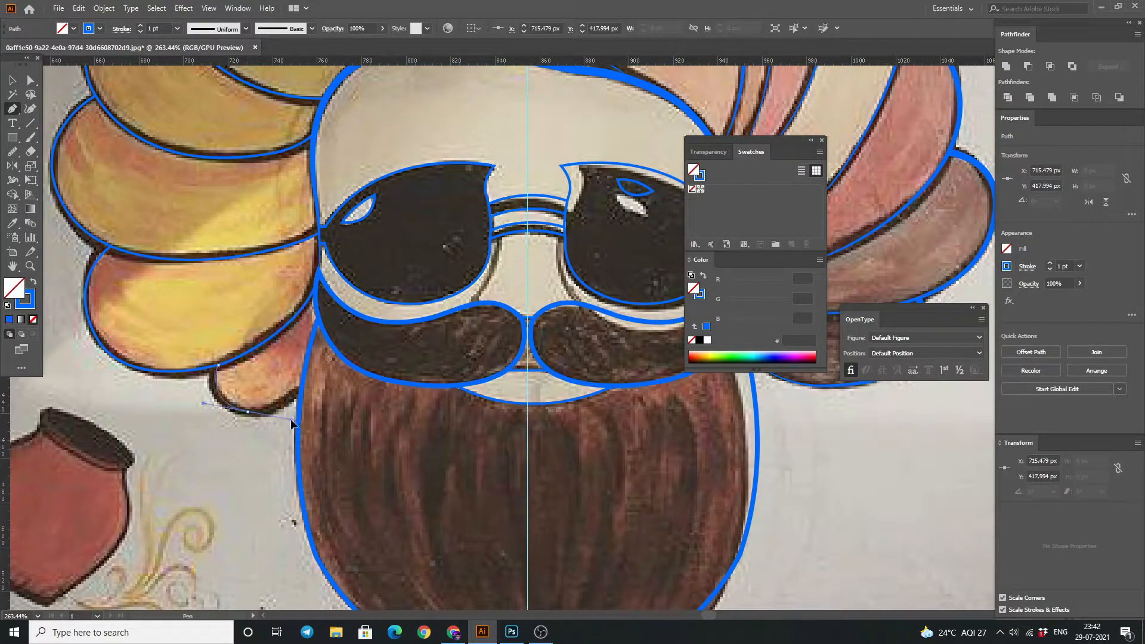
{"action": "key", "text": "v"}
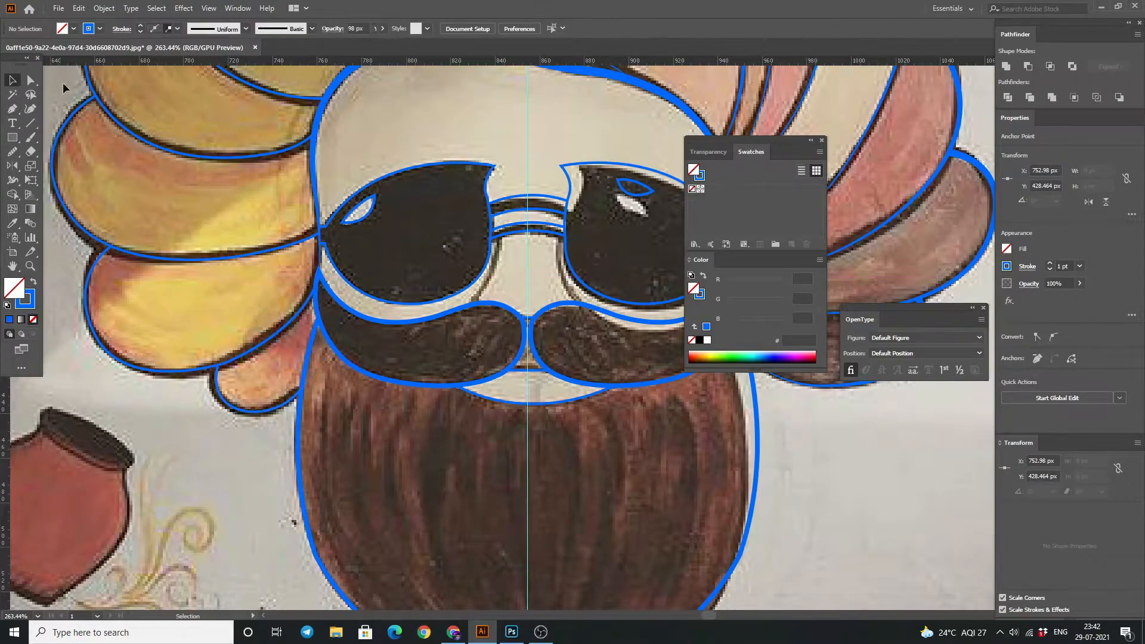
Give the lower lobe outlines left of the face a 4 pt stroke with a tapered width profile.
{"action": "key", "text": "space"}
{"action": "left_click_drag", "start_coordinate": [158, 167], "coordinate": [234, 226]}
{"action": "left_click_drag", "start_coordinate": [259, 486], "coordinate": [325, 281]}
{"action": "left_click", "coordinate": [122, 28]}
{"action": "left_click", "coordinate": [72, 213]}
{"action": "left_click", "coordinate": [60, 310]}
{"action": "left_click", "coordinate": [103, 313]}
Set the olive and large yellow lobe outlines to a 4 pt stroke.
{"action": "key", "text": "space"}
{"action": "left_click_drag", "start_coordinate": [197, 261], "coordinate": [137, 514]}
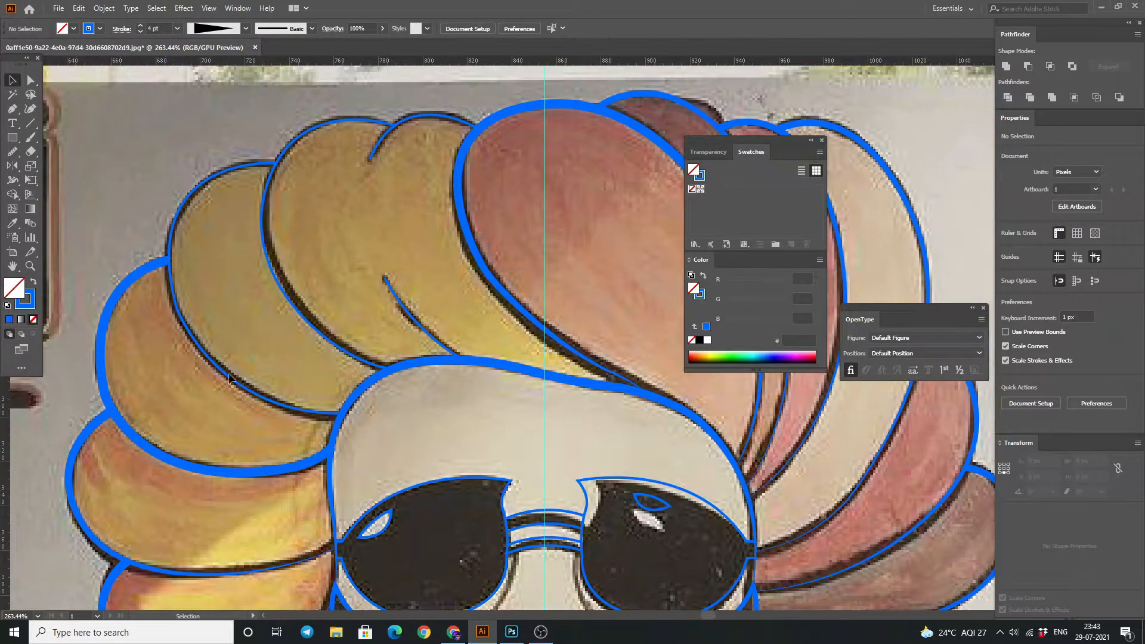
{"action": "left_click", "coordinate": [283, 221]}
{"action": "left_click", "coordinate": [141, 25]}
{"action": "left_click", "coordinate": [140, 26]}
{"action": "left_click", "coordinate": [140, 26]}
Apply a tapered width profile to the orange, olive and large yellow lobe outlines.
{"action": "left_click_drag", "start_coordinate": [182, 474], "coordinate": [268, 251]}
{"action": "left_click", "coordinate": [121, 28]}
{"action": "left_click", "coordinate": [95, 216]}
{"action": "left_click", "coordinate": [60, 311]}
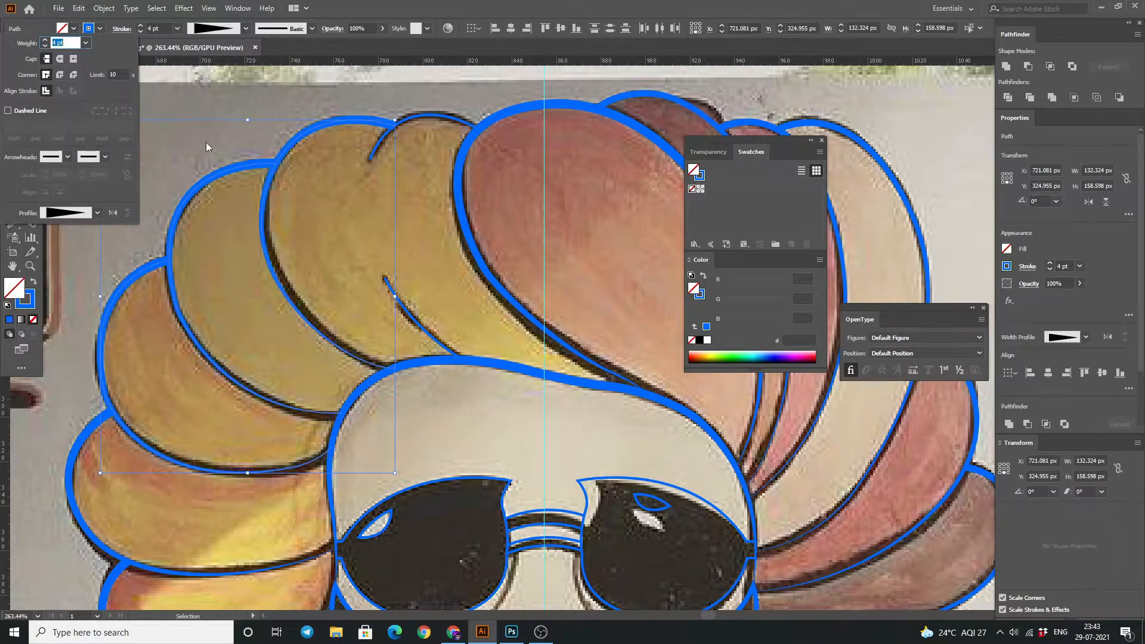
{"action": "left_click", "coordinate": [204, 158]}
Set the two short crease outlines in the yellow hair to 3 pt.
{"action": "key", "text": "space"}
{"action": "left_click_drag", "start_coordinate": [376, 150], "coordinate": [307, 216]}
{"action": "left_click", "coordinate": [308, 222]}
{"action": "left_click", "coordinate": [341, 379]}
{"action": "left_click", "coordinate": [308, 222], "text": "shift"}
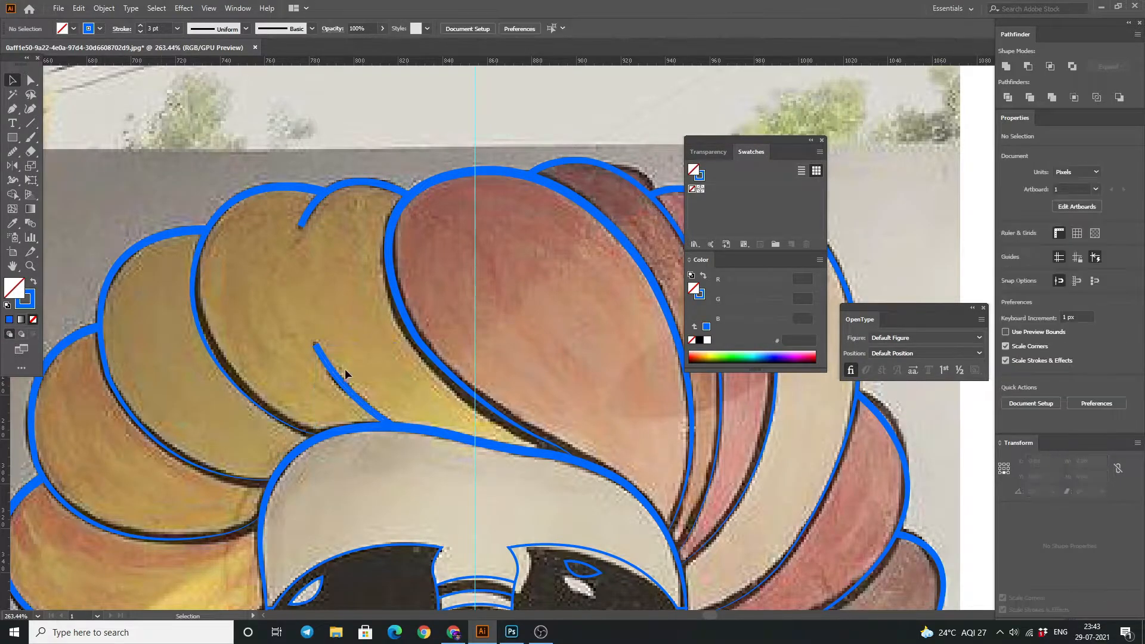
Give the two yellow crease outlines a tapered width profile, thin at their free ends.
{"action": "left_click", "coordinate": [122, 28]}
{"action": "left_click", "coordinate": [97, 213]}
{"action": "left_click", "coordinate": [67, 292]}
{"action": "left_click", "coordinate": [122, 28]}
{"action": "left_click", "coordinate": [97, 213]}
{"action": "left_click", "coordinate": [88, 278]}
{"action": "left_click", "coordinate": [113, 213]}
{"action": "left_click", "coordinate": [113, 213]}
{"action": "left_click", "coordinate": [235, 123]}
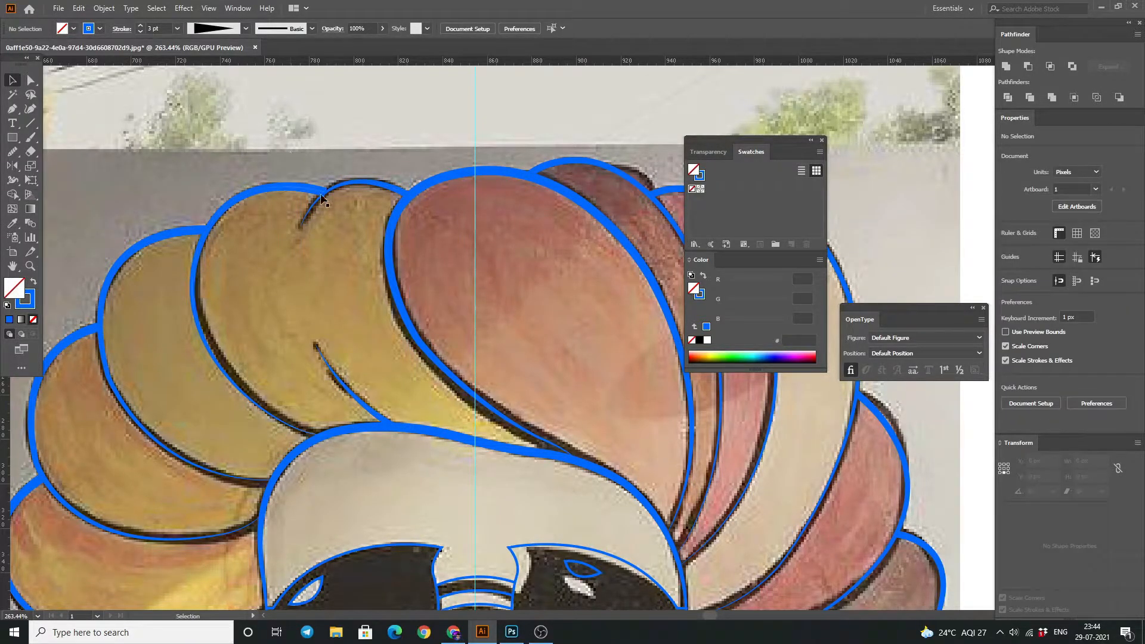
Change the stroke colour of all traced outlines to black, 000000.
{"action": "scroll", "coordinate": [425, 371], "scroll_direction": "down", "scroll_amount": 3}
{"action": "key", "text": "z"}
{"action": "left_click_drag", "start_coordinate": [435, 322], "coordinate": [343, 322]}
{"action": "mouse_move", "coordinate": [412, 339]}
{"action": "left_mouse_down"}
{"action": "mouse_move", "coordinate": [517, 352]}
{"action": "mouse_move", "coordinate": [335, 299]}
{"action": "mouse_move", "coordinate": [394, 376]}
{"action": "mouse_move", "coordinate": [326, 355]}
{"action": "mouse_move", "coordinate": [475, 299]}
{"action": "mouse_move", "coordinate": [432, 276]}
{"action": "mouse_move", "coordinate": [289, 396]}
{"action": "left_mouse_up"}
{"action": "key", "text": "v"}
{"action": "key", "text": "ctrl+a"}
{"action": "double_click", "coordinate": [25, 301]}
{"action": "left_click_drag", "start_coordinate": [641, 507], "coordinate": [636, 509]}
{"action": "left_click", "coordinate": [914, 361]}
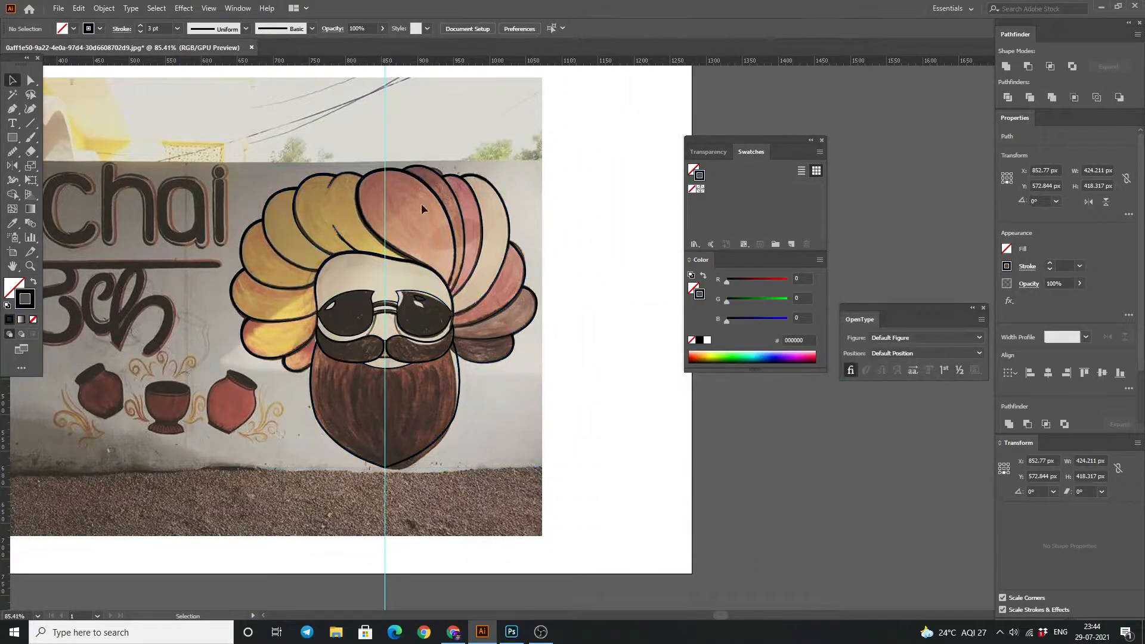
{"action": "left_click", "coordinate": [294, 128]}
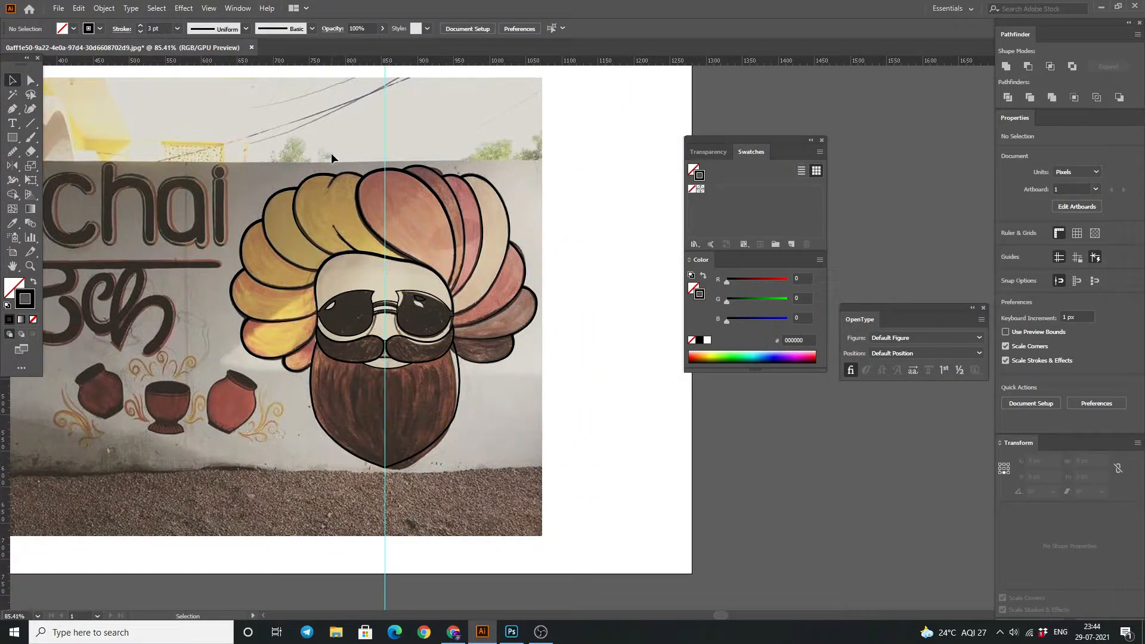
Trace the nose's left contour with a 2 pt curve from the sunglasses' bridge down to the moustache.
{"action": "left_click_drag", "start_coordinate": [381, 329], "coordinate": [525, 358]}
{"action": "left_click", "coordinate": [95, 105]}
{"action": "key", "text": "p"}
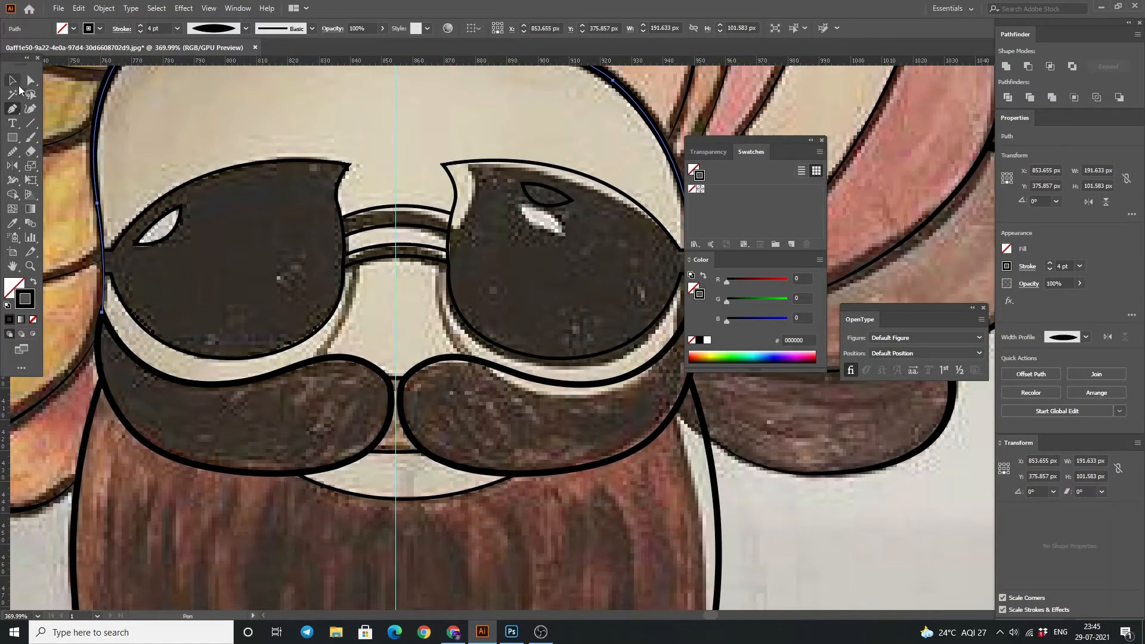
{"action": "left_click", "coordinate": [356, 263]}
{"action": "left_click_drag", "start_coordinate": [323, 359], "coordinate": [262, 396]}
{"action": "key", "text": "v"}
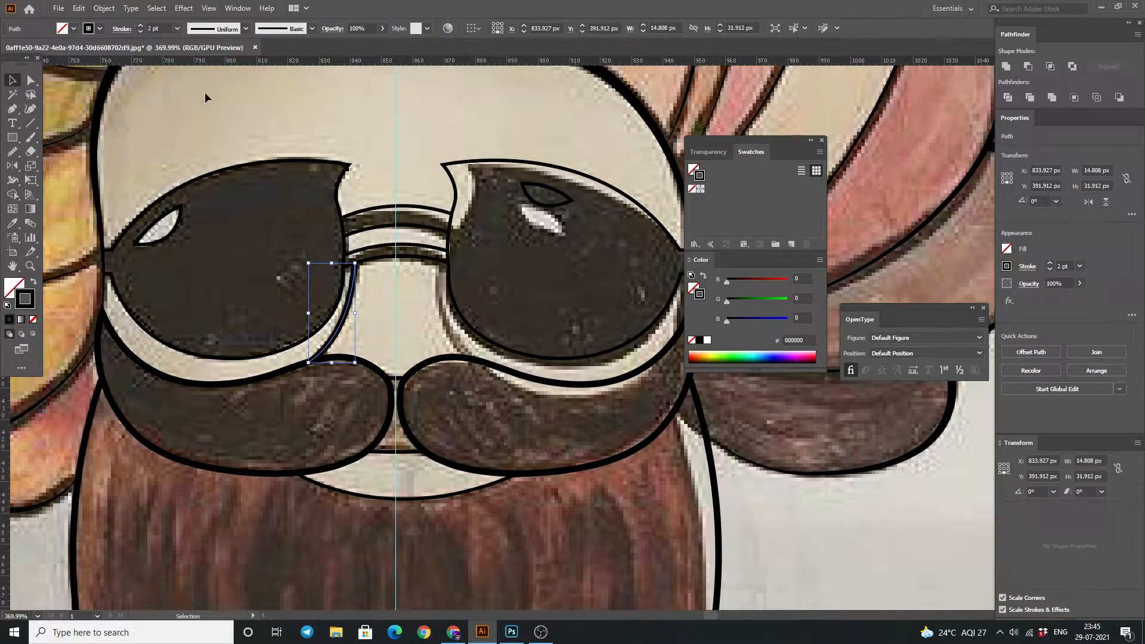
Reflect a copy of the nose contour across the vertical centre guide to form the nose's other side.
{"action": "left_click_drag", "start_coordinate": [366, 113], "coordinate": [228, 143]}
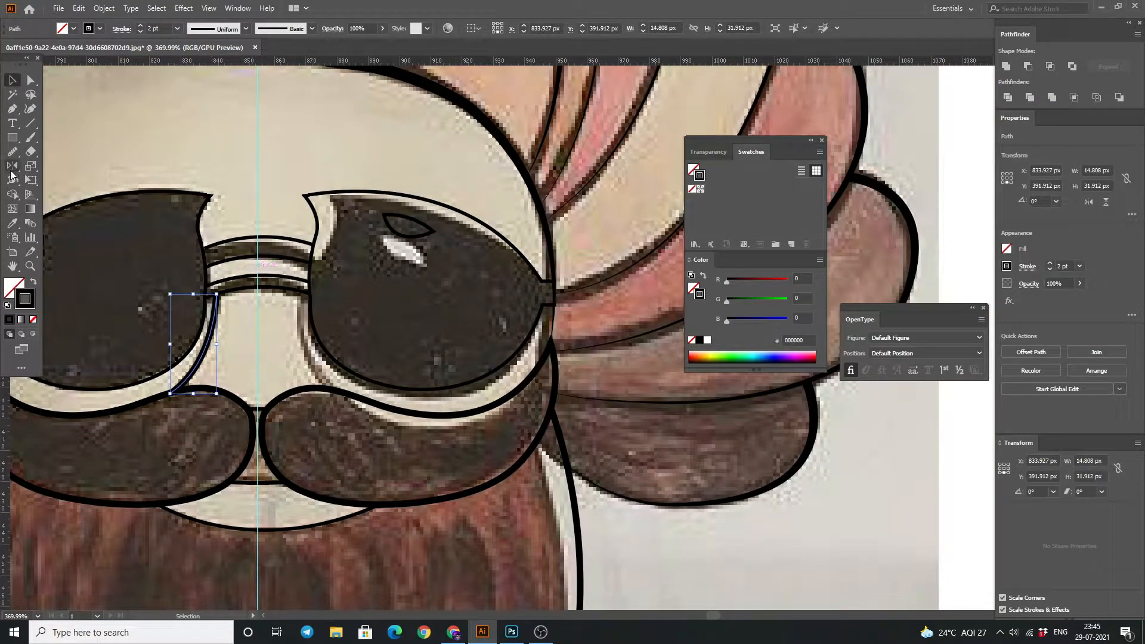
{"action": "left_click", "coordinate": [260, 351], "text": "alt"}
{"action": "left_click", "coordinate": [656, 416]}
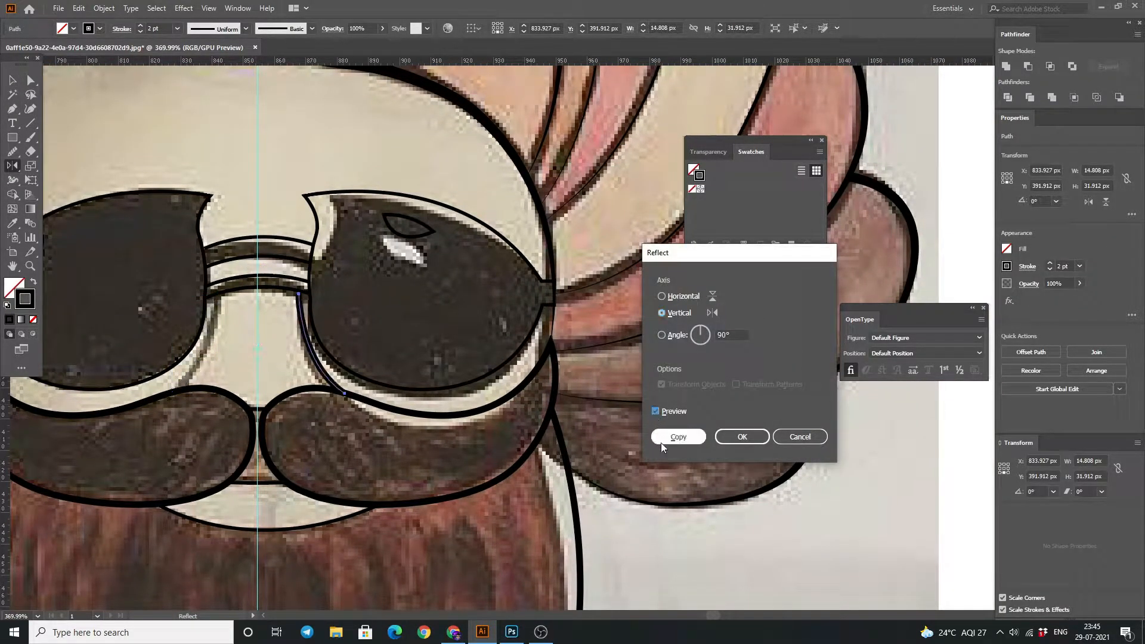
{"action": "left_click", "coordinate": [678, 435]}
{"action": "key", "text": "v"}
{"action": "left_click", "coordinate": [225, 154]}
Examine the complete traced face and the lettering across the whole mural.
{"action": "key", "text": "z"}
{"action": "left_click_drag", "start_coordinate": [302, 337], "coordinate": [251, 334]}
{"action": "left_click_drag", "start_coordinate": [352, 303], "coordinate": [258, 318]}
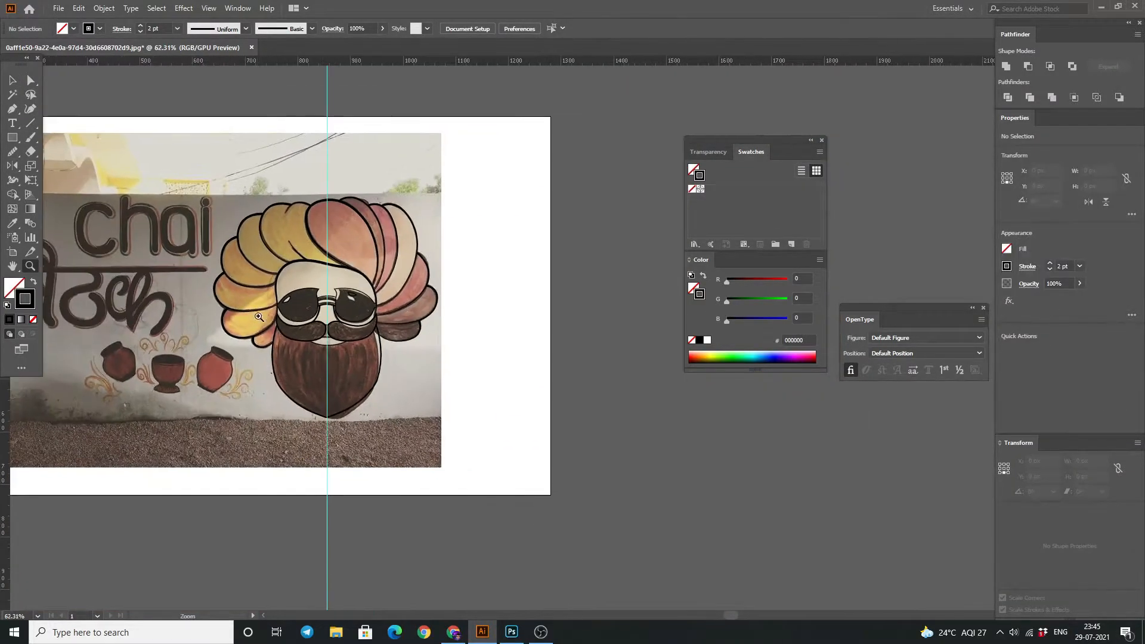
{"action": "left_click_drag", "start_coordinate": [242, 270], "coordinate": [278, 271]}
{"action": "left_click_drag", "start_coordinate": [244, 339], "coordinate": [238, 254]}
{"action": "left_click_drag", "start_coordinate": [304, 283], "coordinate": [259, 283]}
{"action": "left_click_drag", "start_coordinate": [137, 259], "coordinate": [282, 313]}
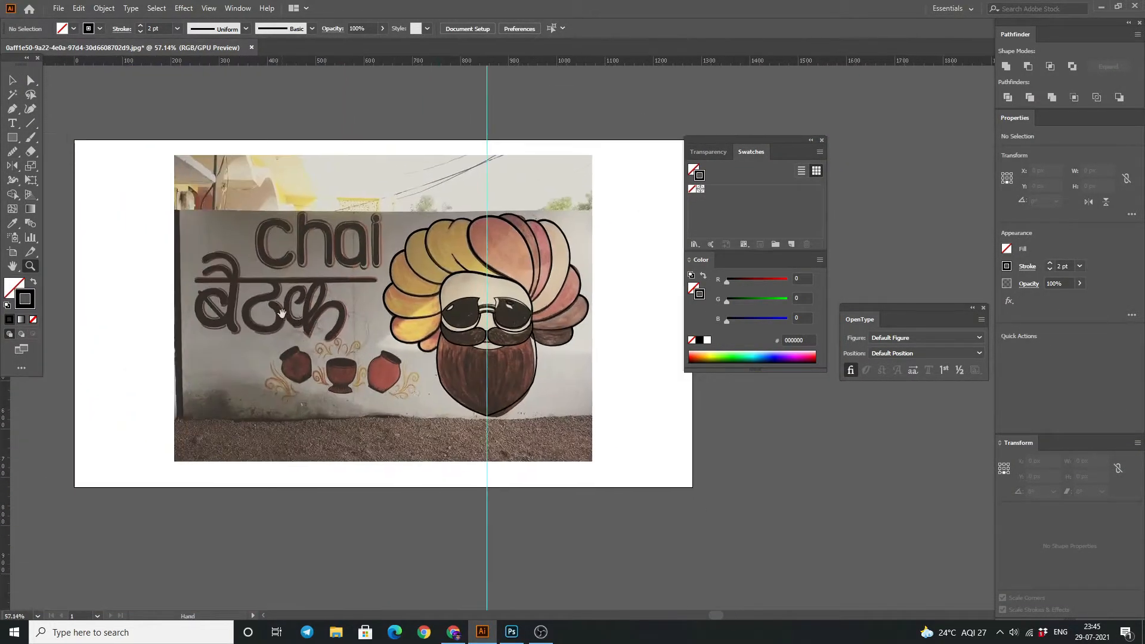
Add a black-filled text reading "Chai" in Myriad Pro Regular above the mural's chai lettering.
{"action": "left_click_drag", "start_coordinate": [246, 255], "coordinate": [286, 325]}
{"action": "key", "text": "v"}
{"action": "key", "text": "shift+x"}
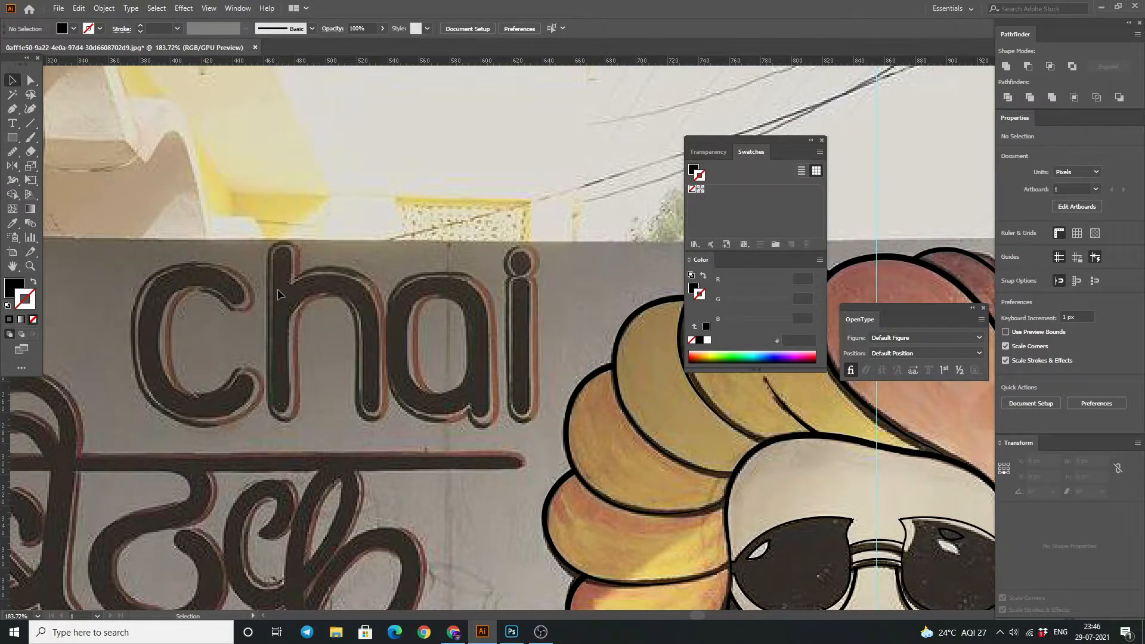
{"action": "key", "text": "t"}
{"action": "left_click", "coordinate": [176, 201]}
{"action": "type", "text": "q"}
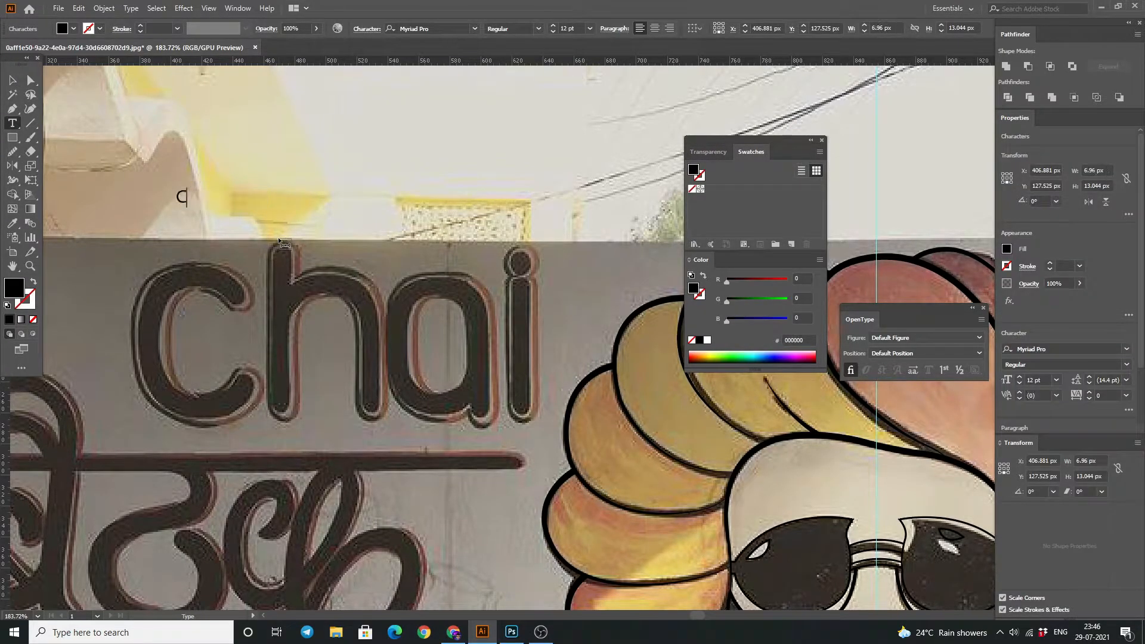
Enlarge the "Chai" text to match the painted lettering, then place it above the lettering over the photo's sky area.
{"action": "left_click", "coordinate": [12, 80]}
{"action": "mouse_move", "coordinate": [211, 207]}
{"action": "left_mouse_down"}
{"action": "mouse_move", "coordinate": [424, 366]}
{"action": "mouse_move", "coordinate": [655, 464]}
{"action": "left_mouse_up"}
{"action": "left_click_drag", "start_coordinate": [449, 327], "coordinate": [385, 358]}
{"action": "left_click_drag", "start_coordinate": [585, 495], "coordinate": [552, 479]}
{"action": "key", "text": "ctrl+shift+a"}
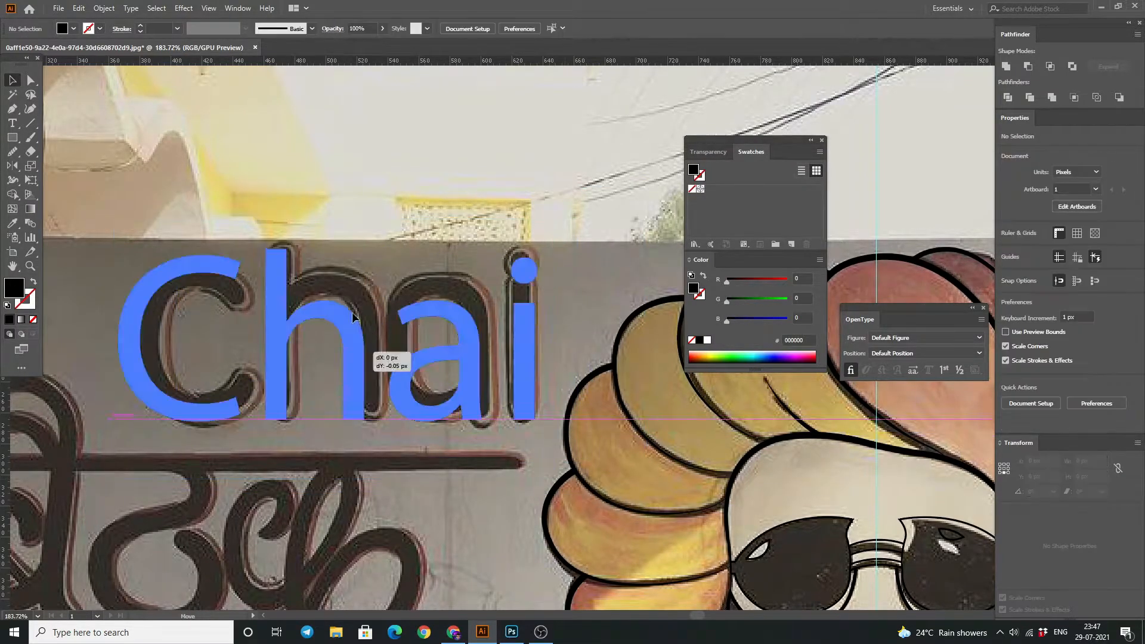
{"action": "left_click_drag", "start_coordinate": [352, 357], "coordinate": [358, 180]}
{"action": "scroll", "coordinate": [358, 180], "scroll_direction": "up", "scroll_amount": 2}
{"action": "left_click_drag", "start_coordinate": [396, 352], "coordinate": [396, 340]}
{"action": "key", "text": "ctrl+shift+a"}
{"action": "key", "text": "p"}
{"action": "scroll", "coordinate": [358, 225], "scroll_direction": "up", "scroll_amount": 3}
{"action": "left_click", "coordinate": [270, 117]}
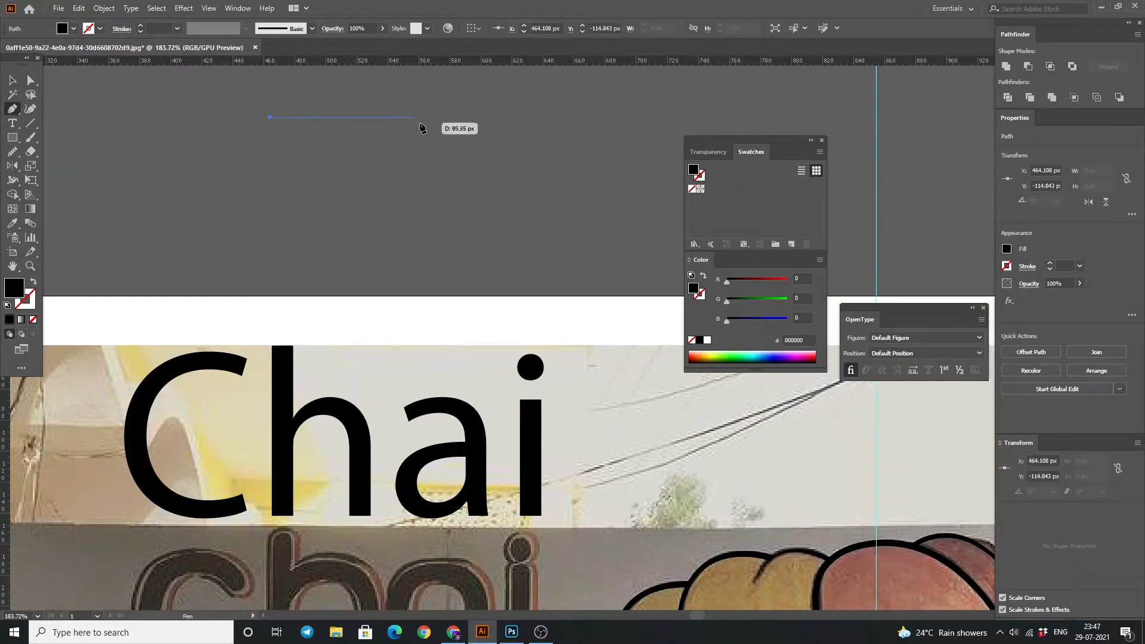
{"action": "left_click_drag", "start_coordinate": [530, 153], "coordinate": [528, 153]}
{"action": "key", "text": "ctrl+z"}
{"action": "key", "text": "ctrl+z"}
Draw a wide, flat black ellipse above the artboard as the cup's rim.
{"action": "right_click", "coordinate": [12, 137]}
{"action": "left_click", "coordinate": [61, 167]}
{"action": "left_click_drag", "start_coordinate": [185, 112], "coordinate": [406, 132]}
{"action": "key", "text": "v"}
{"action": "left_click", "coordinate": [210, 261]}
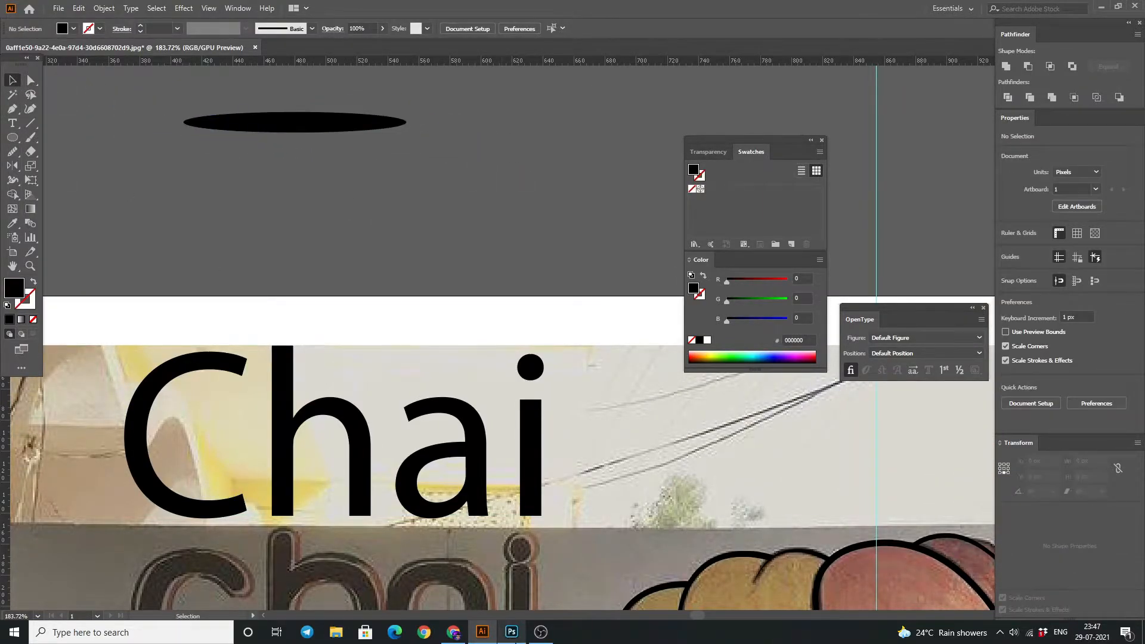
Place a copy of the rim ellipse directly above the original.
{"action": "scroll", "coordinate": [260, 375], "scroll_direction": "up", "scroll_amount": 1}
{"action": "left_click", "coordinate": [10, 114]}
{"action": "key", "text": "v"}
{"action": "left_click_drag", "start_coordinate": [312, 167], "coordinate": [327, 120], "text": "alt"}
{"action": "key", "text": "ctrl+shift+a"}
Draw the cup's curved left side and flat base with the Pen tool, starting at the lower ellipse's left end.
{"action": "left_click", "coordinate": [12, 109]}
{"action": "left_click", "coordinate": [184, 165]}
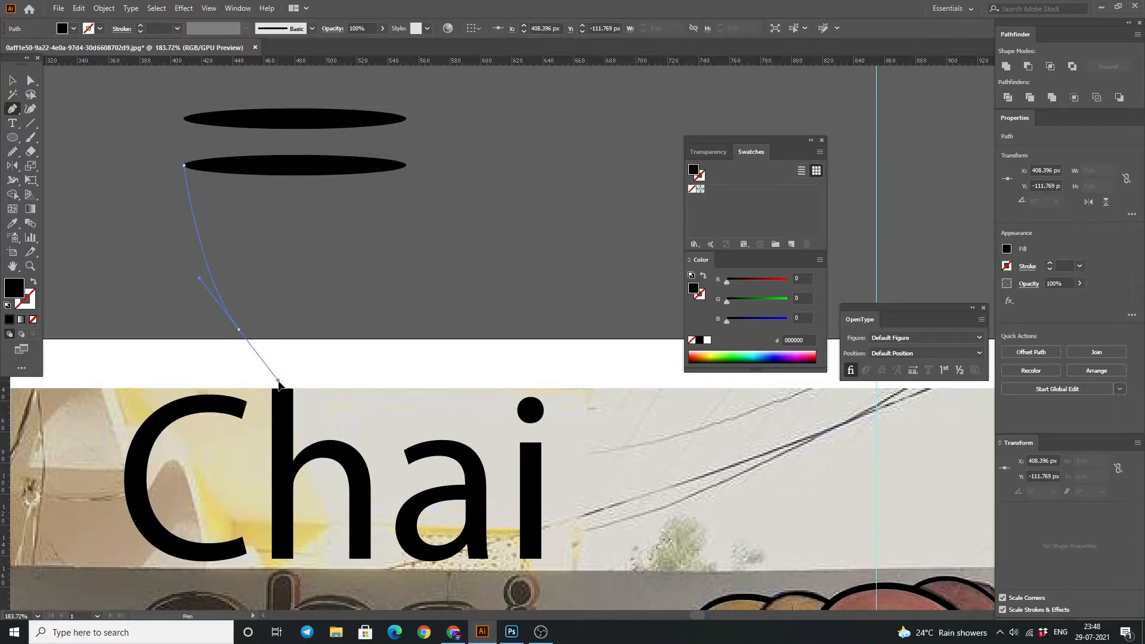
{"action": "left_click_drag", "start_coordinate": [278, 382], "coordinate": [278, 380]}
{"action": "left_click", "coordinate": [239, 329]}
{"action": "left_click", "coordinate": [345, 328], "text": "shift"}
Reflect a copy of the cup's side vertically and shift it right to meet the rim ellipse's other end.
{"action": "left_click", "coordinate": [12, 80]}
{"action": "right_click", "coordinate": [220, 256]}
{"action": "left_click", "coordinate": [247, 270]}
{"action": "left_click", "coordinate": [246, 271]}
{"action": "right_click", "coordinate": [246, 271]}
{"action": "mouse_move", "coordinate": [349, 455]}
{"action": "left_click", "coordinate": [403, 507]}
{"action": "key", "text": "alt+c"}
{"action": "key", "text": "Right"}
{"action": "key", "text": "Right"}
{"action": "key", "text": "Right"}
{"action": "key", "text": "Right"}
{"action": "key", "text": "Right"}
{"action": "key", "text": "Right"}
{"action": "key", "text": "Right"}
{"action": "key", "text": "Right"}
{"action": "key", "text": "Right"}
{"action": "key", "text": "Right"}
{"action": "key", "text": "Right"}
{"action": "key", "text": "Right"}
{"action": "key", "text": "Right"}
{"action": "key", "text": "Right"}
{"action": "key", "text": "Right"}
{"action": "key", "text": "Right"}
{"action": "key", "text": "Right"}
{"action": "key", "text": "Right"}
{"action": "key", "text": "Right"}
{"action": "key", "text": "Right"}
{"action": "key", "text": "Right"}
{"action": "key", "text": "Right"}
{"action": "key", "text": "Right"}
{"action": "key", "text": "Right"}
{"action": "key", "text": "Right"}
{"action": "key", "text": "Right"}
{"action": "key", "text": "Right"}
{"action": "key", "text": "Right"}
{"action": "left_click", "coordinate": [455, 273]}
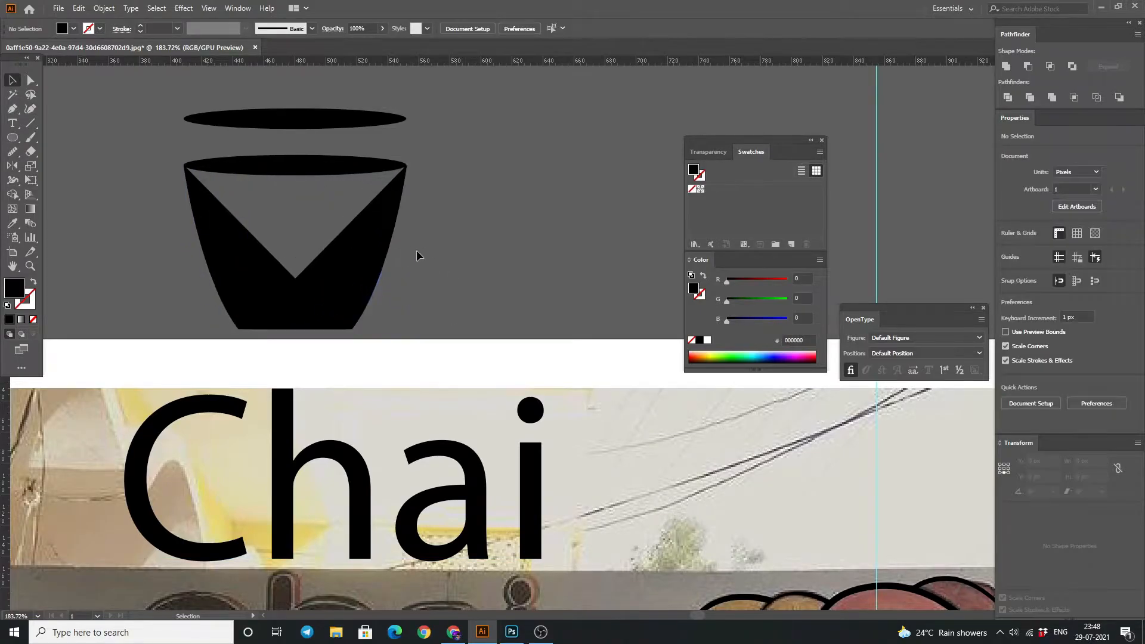
Swap the black fill of both cup halves for a black 1 pt stroke.
{"action": "left_click_drag", "start_coordinate": [427, 247], "coordinate": [208, 285]}
{"action": "key", "text": "shift+x"}
{"action": "left_click", "coordinate": [119, 172]}
{"action": "left_click_drag", "start_coordinate": [117, 171], "coordinate": [128, 200]}
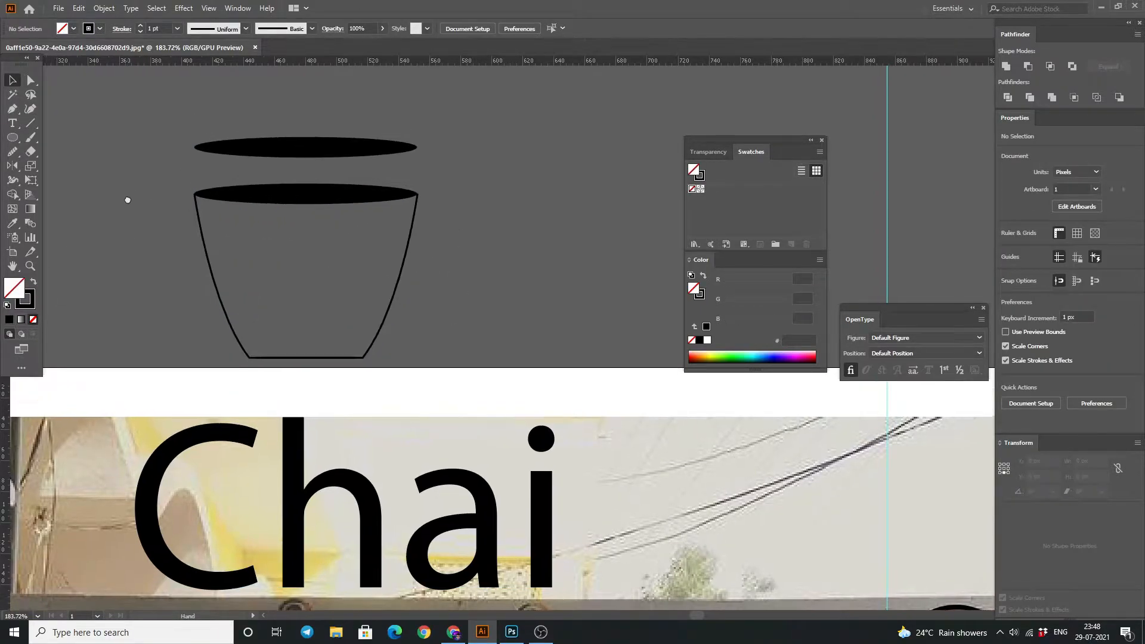
{"action": "left_click", "coordinate": [475, 298]}
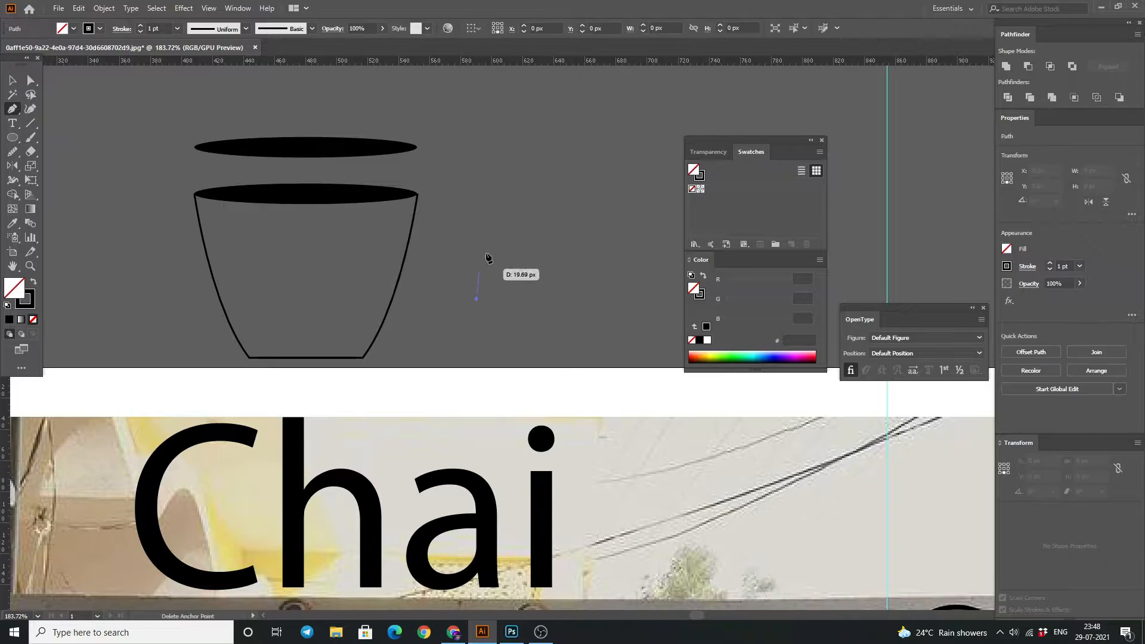
{"action": "key", "text": "ctrl+z"}
{"action": "left_click", "coordinate": [530, 148]}
{"action": "left_click_drag", "start_coordinate": [521, 276], "coordinate": [585, 381]}
{"action": "key", "text": "ctrl+z"}
{"action": "key", "text": "ctrl+z"}
Draw a pointed leaf outline with an inner vein beside the cup and extend its tip up and to the right.
{"action": "left_click", "coordinate": [541, 147]}
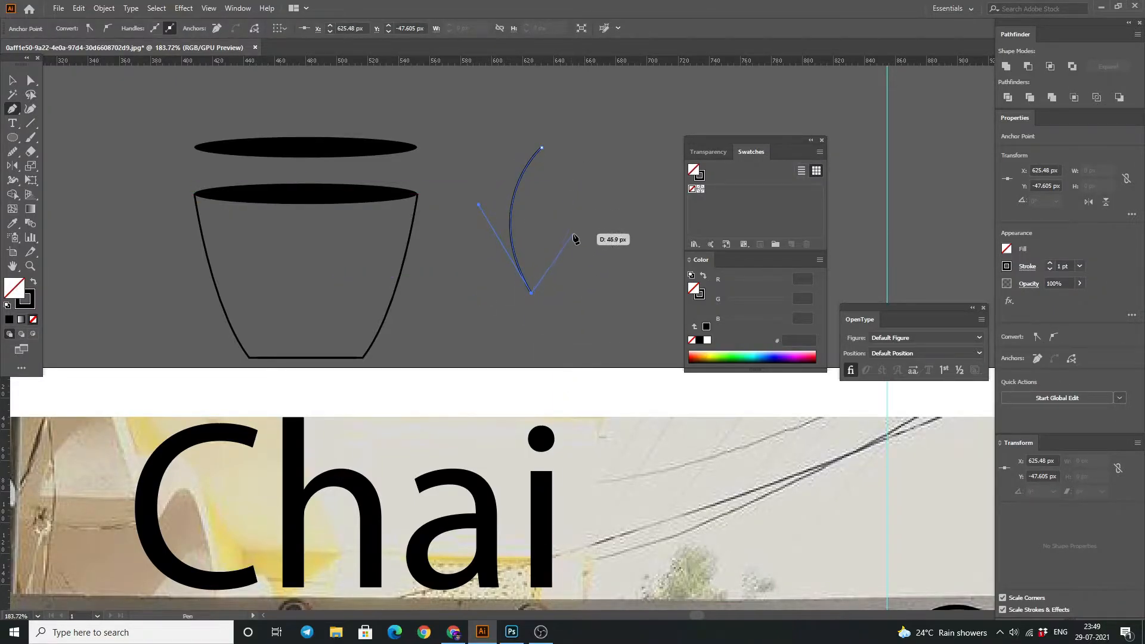
{"action": "left_click_drag", "start_coordinate": [541, 169], "coordinate": [553, 173]}
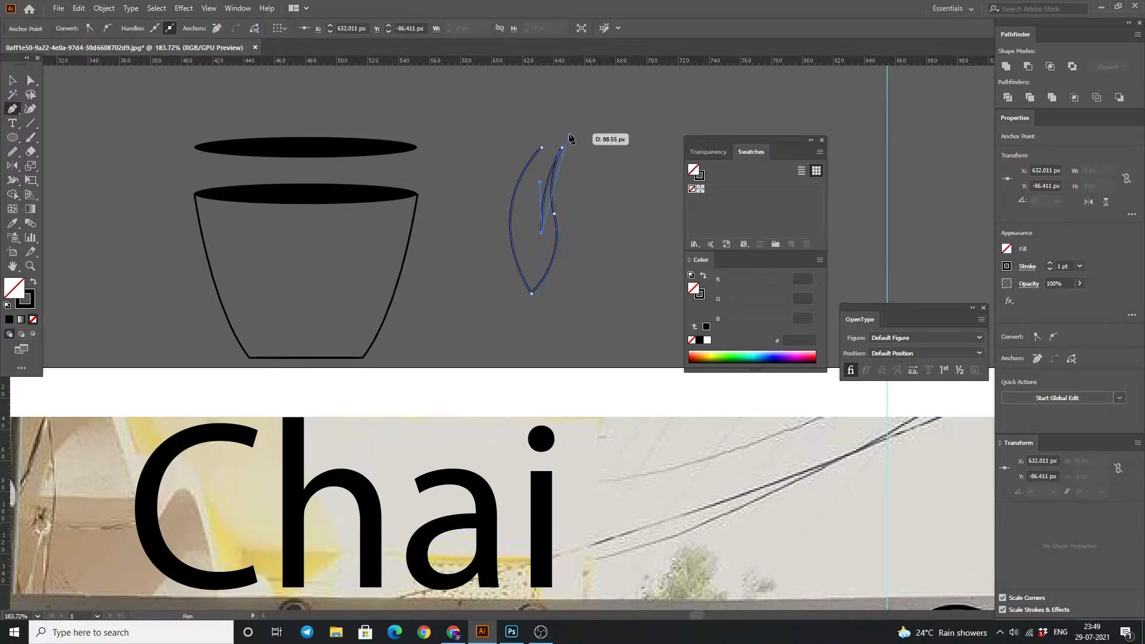
{"action": "left_click", "coordinate": [12, 80]}
{"action": "left_click", "coordinate": [57, 94]}
{"action": "left_click", "coordinate": [31, 80]}
{"action": "left_click_drag", "start_coordinate": [542, 147], "coordinate": [568, 134]}
{"action": "left_click", "coordinate": [483, 164]}
{"action": "key", "text": "v"}
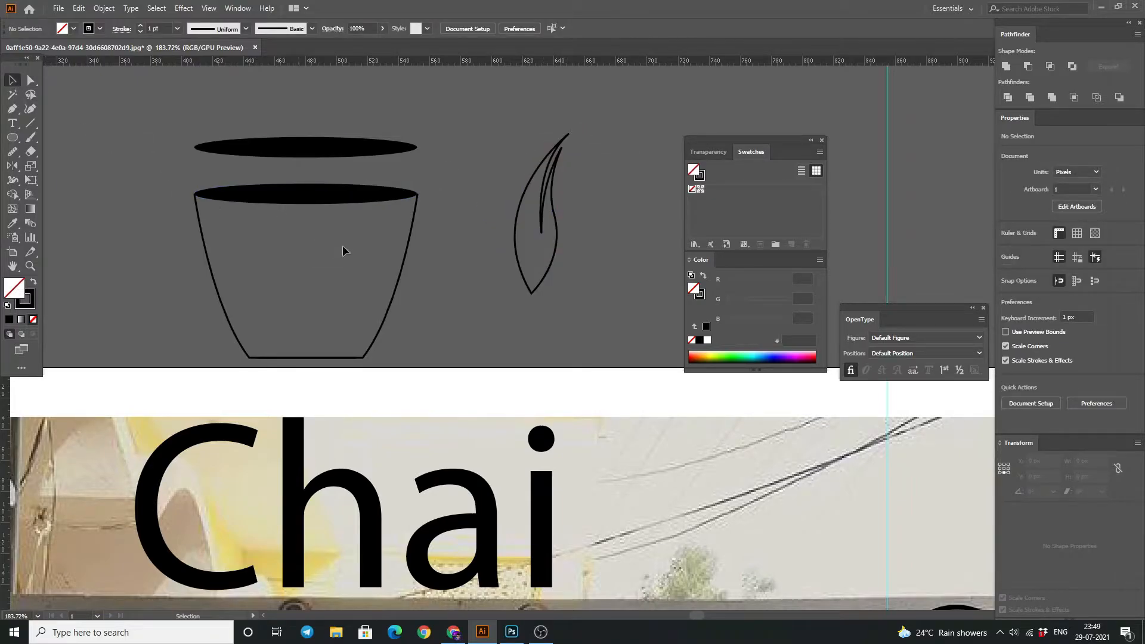
Draw a second curved leaf with an inner slit to the right of the first leaf.
{"action": "left_click", "coordinate": [13, 108]}
{"action": "left_click_drag", "start_coordinate": [629, 252], "coordinate": [389, 294]}
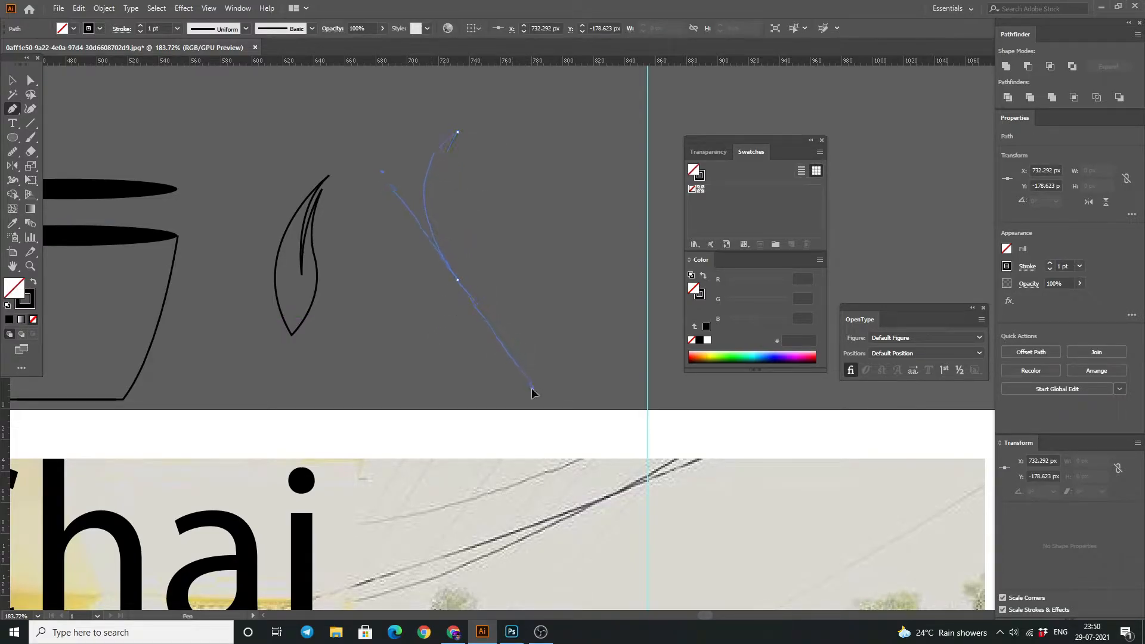
{"action": "left_click", "coordinate": [526, 350]}
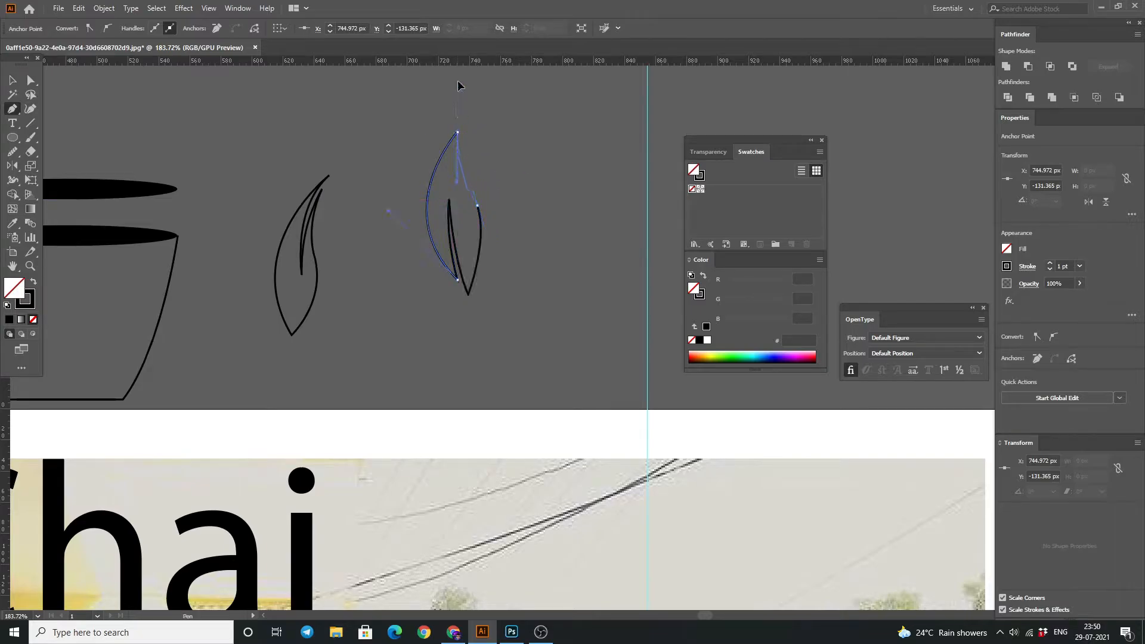
{"action": "key", "text": "v"}
{"action": "left_click", "coordinate": [351, 126]}
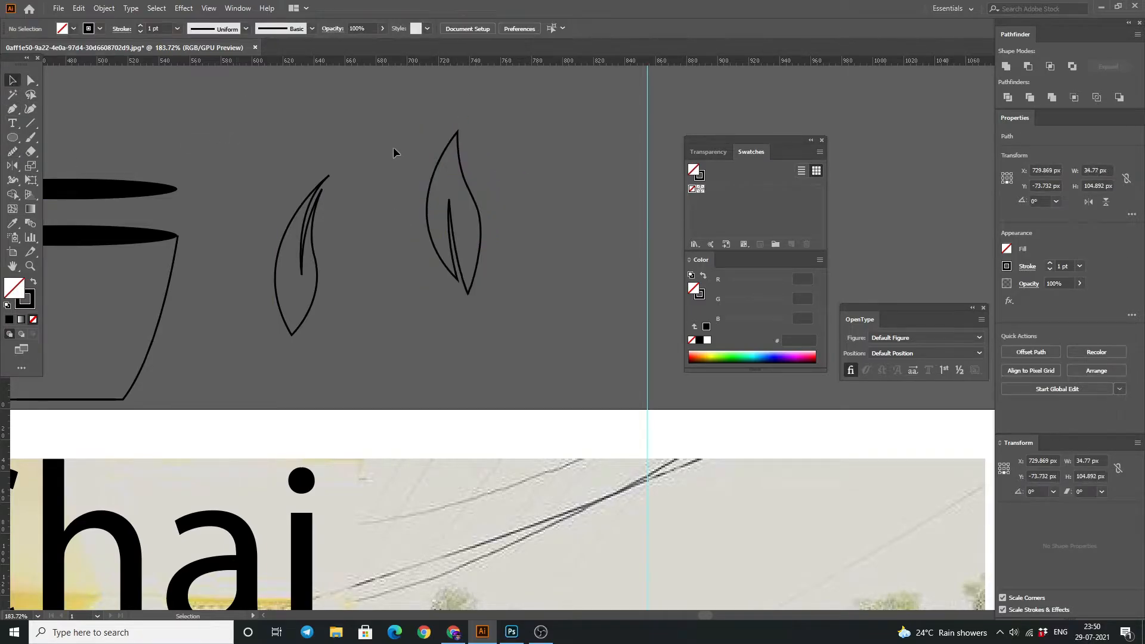
Reflect the second leaf, turn it on its side and position it over the cup's lower right side.
{"action": "right_click", "coordinate": [472, 208]}
{"action": "mouse_move", "coordinate": [565, 407]}
{"action": "left_click", "coordinate": [625, 440]}
{"action": "left_click", "coordinate": [742, 437]}
{"action": "left_click_drag", "start_coordinate": [491, 130], "coordinate": [352, 179]}
{"action": "left_click_drag", "start_coordinate": [446, 226], "coordinate": [118, 348]}
{"action": "left_click", "coordinate": [213, 289]}
{"action": "left_click_drag", "start_coordinate": [197, 278], "coordinate": [339, 300]}
{"action": "mouse_move", "coordinate": [306, 361]}
{"action": "left_mouse_down"}
{"action": "mouse_move", "coordinate": [302, 379]}
{"action": "mouse_move", "coordinate": [327, 398]}
{"action": "mouse_move", "coordinate": [245, 409]}
{"action": "left_mouse_up"}
{"action": "left_click", "coordinate": [167, 311]}
{"action": "left_click", "coordinate": [12, 108]}
{"action": "left_click", "coordinate": [321, 283]}
{"action": "key", "text": "ctrl+z"}
{"action": "key", "text": "ctrl+z"}
Draw two circles, the smaller inside the larger, overlapping the cup's right side as its handle.
{"action": "left_click", "coordinate": [12, 80]}
{"action": "key", "text": "l"}
{"action": "left_click_drag", "start_coordinate": [272, 295], "coordinate": [365, 391]}
{"action": "left_click", "coordinate": [12, 80]}
{"action": "left_click", "coordinate": [145, 99]}
{"action": "mouse_move", "coordinate": [353, 308]}
{"action": "left_mouse_down"}
{"action": "mouse_move", "coordinate": [347, 321]}
{"action": "mouse_move", "coordinate": [313, 323]}
{"action": "mouse_move", "coordinate": [327, 306]}
{"action": "mouse_move", "coordinate": [325, 326]}
{"action": "left_mouse_up"}
{"action": "left_click", "coordinate": [371, 264]}
{"action": "left_click", "coordinate": [374, 268]}
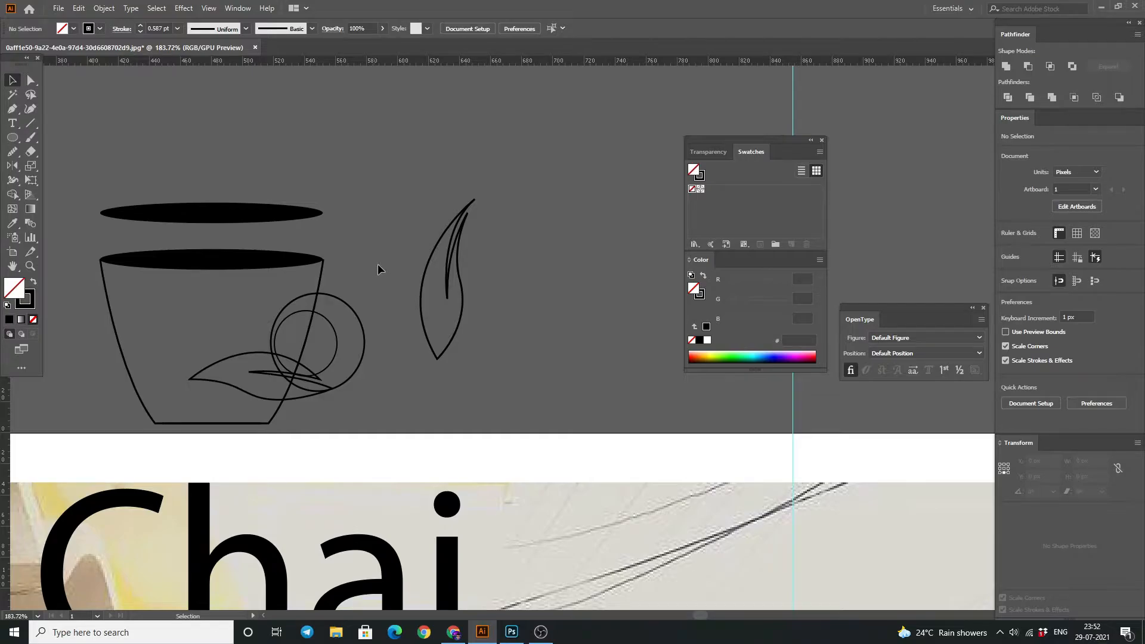
Shrink the upper ellipse about its centre so it is narrower than the cup's rim.
{"action": "left_click", "coordinate": [268, 216]}
{"action": "left_click_drag", "start_coordinate": [101, 203], "coordinate": [137, 207]}
{"action": "left_click", "coordinate": [84, 292]}
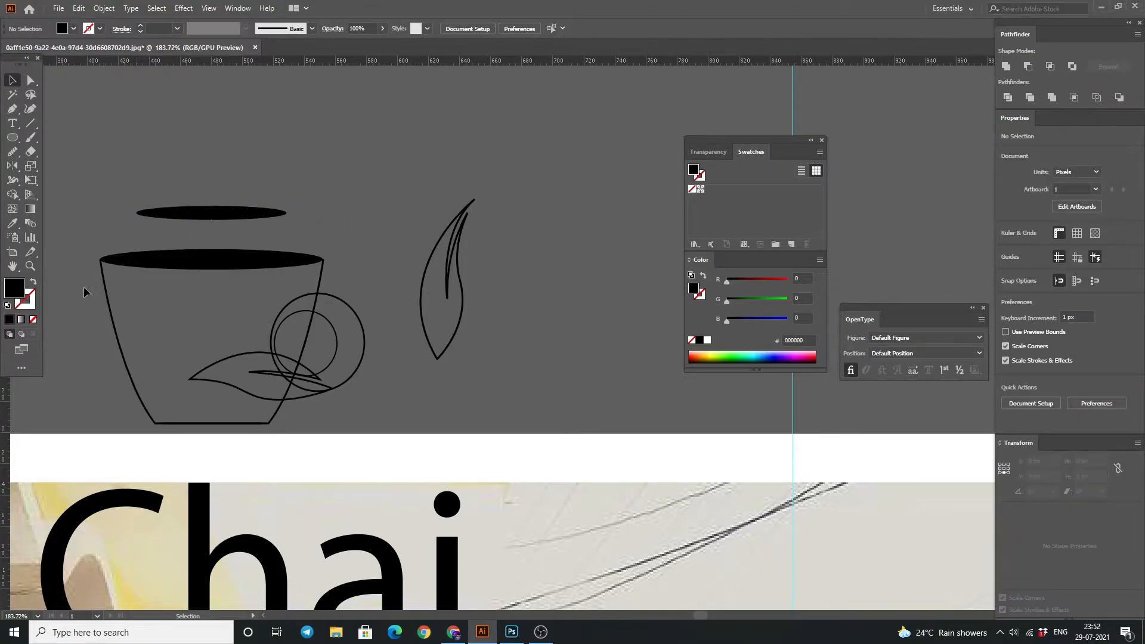
Join the two halves of the cup outline at the base.
{"action": "key", "text": "a"}
{"action": "left_click_drag", "start_coordinate": [310, 450], "coordinate": [133, 423]}
{"action": "right_click", "coordinate": [189, 419]}
{"action": "left_click", "coordinate": [227, 245]}
{"action": "left_click", "coordinate": [542, 353]}
{"action": "key", "text": "ctrl+z"}
Swap the cup body's stroke for a solid black fill.
{"action": "left_click_drag", "start_coordinate": [72, 236], "coordinate": [373, 418]}
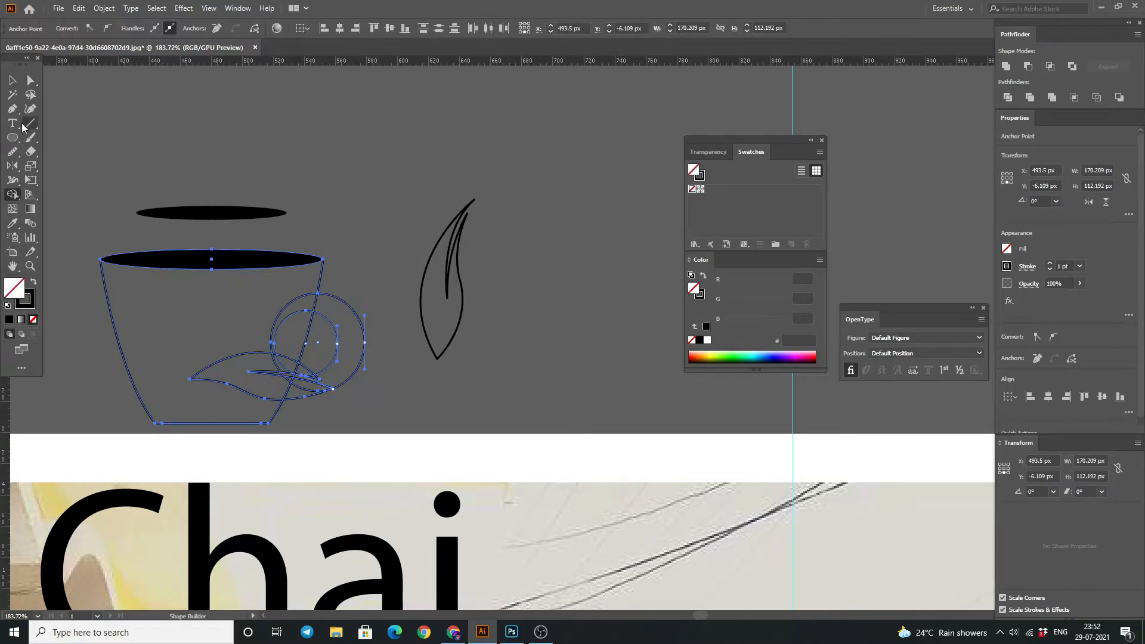
{"action": "left_click", "coordinate": [12, 79]}
{"action": "left_click", "coordinate": [173, 365]}
{"action": "left_click", "coordinate": [125, 363]}
{"action": "key", "text": "shift+x"}
Move the smaller ellipse down onto the centre of the cup's rim ellipse.
{"action": "left_click", "coordinate": [121, 183]}
{"action": "left_click_drag", "start_coordinate": [123, 187], "coordinate": [149, 201]}
{"action": "left_click_drag", "start_coordinate": [227, 228], "coordinate": [222, 275]}
Cut the inner rim ellipse and the leaf shape out of the cup with the Shape Builder.
{"action": "left_click_drag", "start_coordinate": [111, 250], "coordinate": [317, 431]}
{"action": "left_click", "coordinate": [12, 195]}
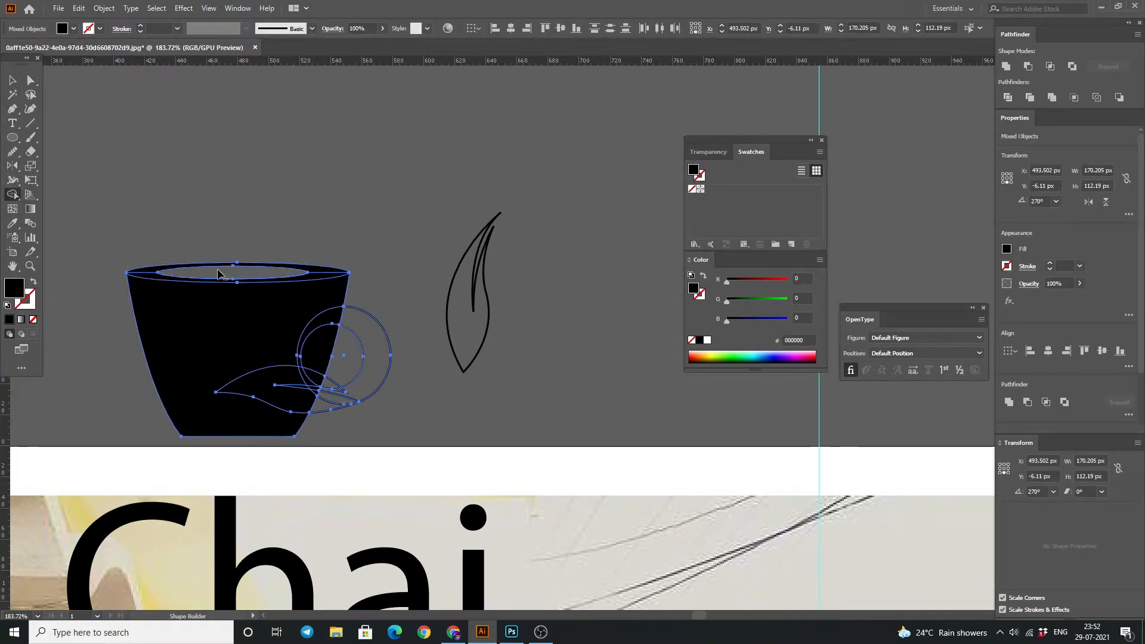
{"action": "left_click", "coordinate": [292, 406]}
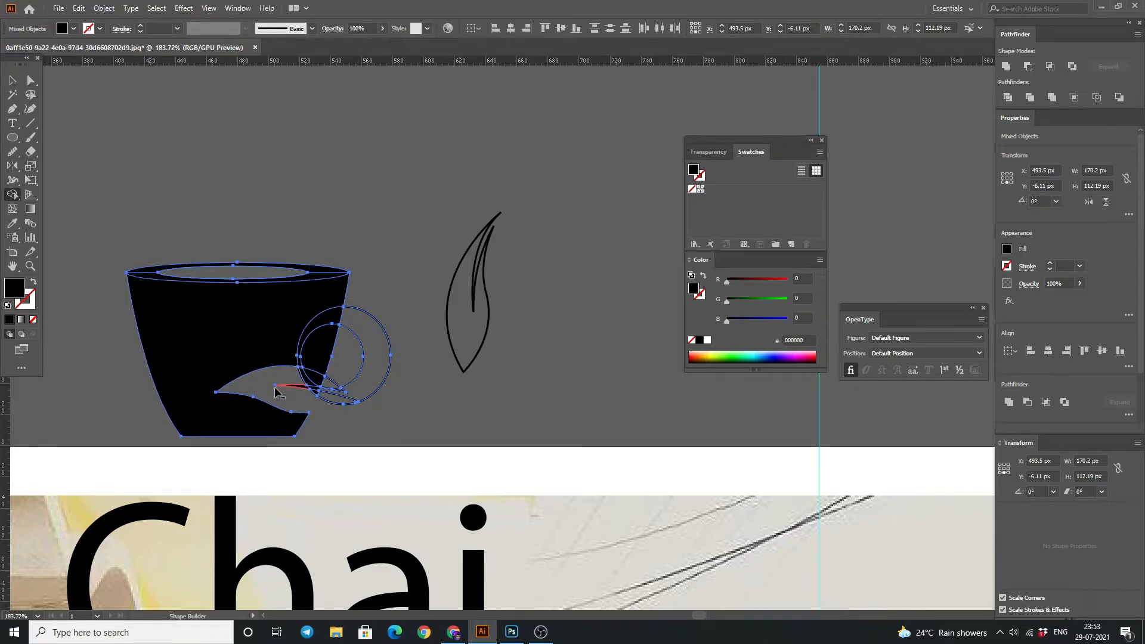
{"action": "left_click_drag", "start_coordinate": [336, 391], "coordinate": [338, 392]}
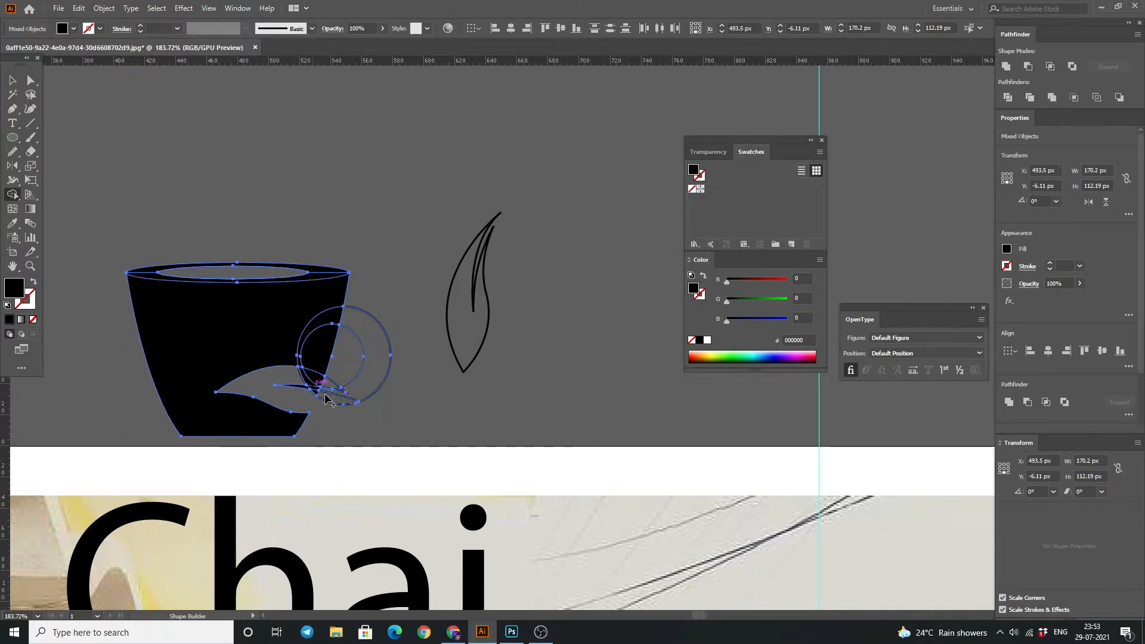
Expand the selected cup, leaf and handle artwork into editable shapes.
{"action": "left_click", "coordinate": [11, 80]}
{"action": "left_click", "coordinate": [103, 8]}
{"action": "left_click", "coordinate": [122, 161]}
{"action": "key", "text": "Return"}
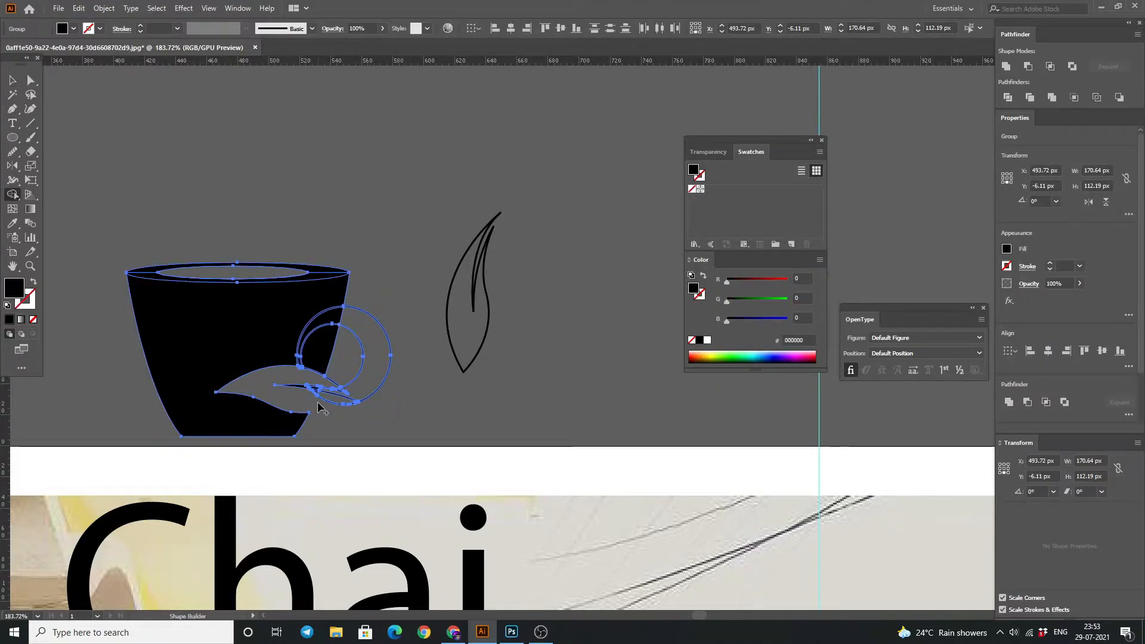
Remove the parts of the handle circles that lie inside the cup body with the Shape Builder.
{"action": "left_click", "coordinate": [315, 331], "text": "alt"}
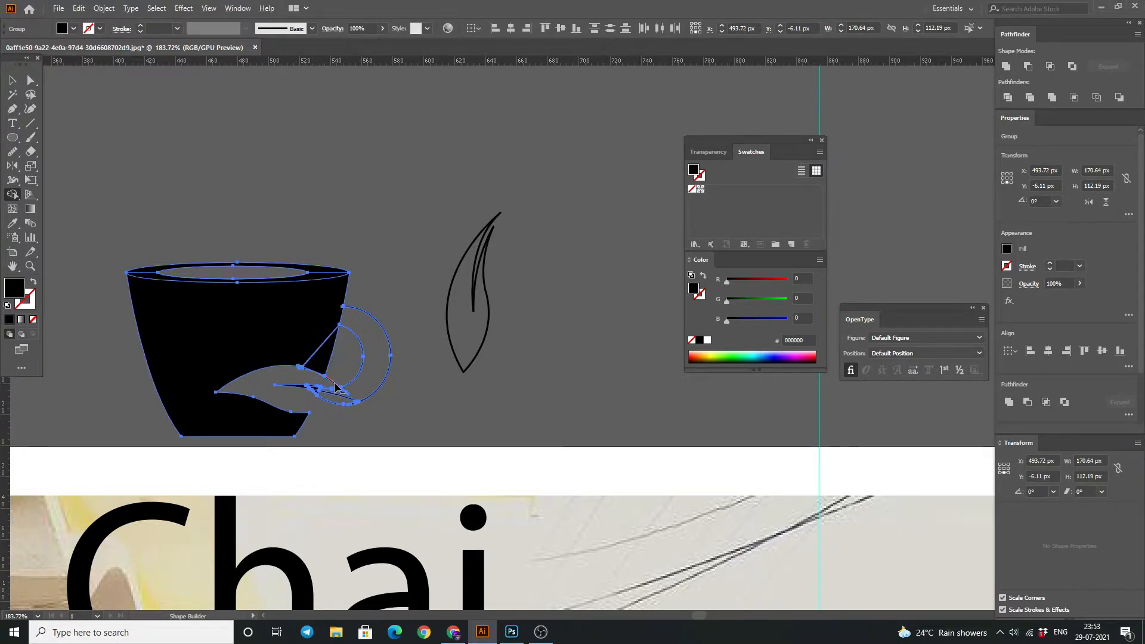
{"action": "left_click_drag", "start_coordinate": [327, 384], "coordinate": [402, 364]}
{"action": "key", "text": "shift+m"}
{"action": "left_click", "coordinate": [426, 371], "text": "alt"}
Merge the leftover slivers along the leaf cutout's upper edge into the cup body with the Shape Builder.
{"action": "left_click_drag", "start_coordinate": [116, 202], "coordinate": [320, 321]}
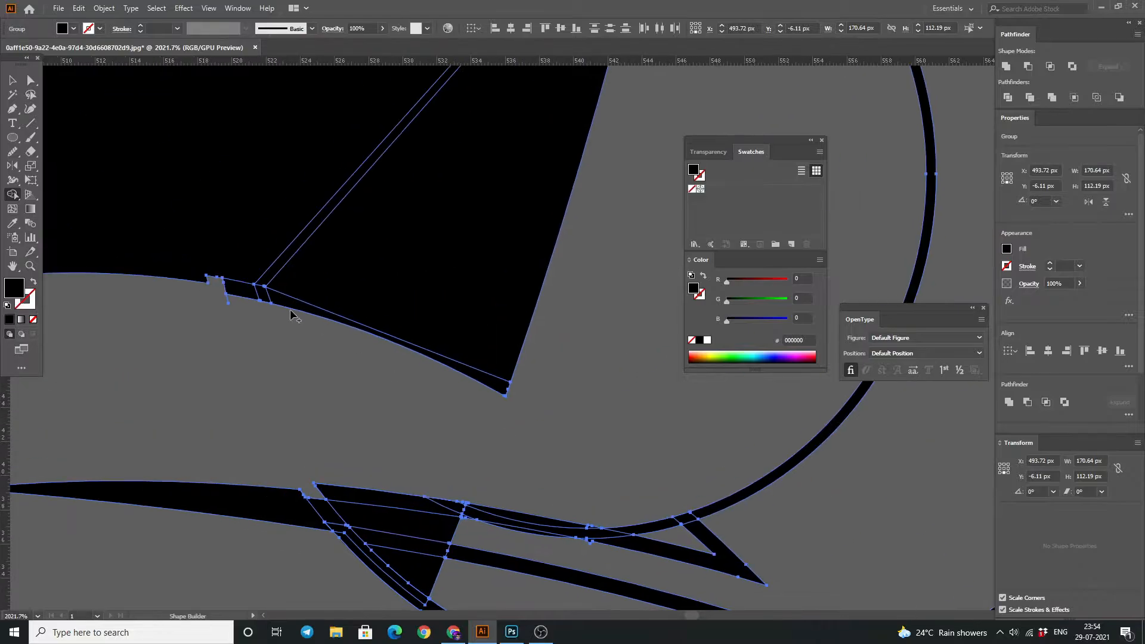
{"action": "mouse_move", "coordinate": [195, 276]}
{"action": "left_mouse_down"}
{"action": "mouse_move", "coordinate": [255, 290]}
{"action": "mouse_move", "coordinate": [251, 255]}
{"action": "mouse_move", "coordinate": [299, 289]}
{"action": "left_mouse_up"}
{"action": "key", "text": "ctrl+z"}
{"action": "left_click_drag", "start_coordinate": [256, 256], "coordinate": [322, 239]}
{"action": "left_click_drag", "start_coordinate": [299, 136], "coordinate": [337, 355]}
{"action": "scroll", "coordinate": [337, 355], "scroll_direction": "down", "scroll_amount": 7}
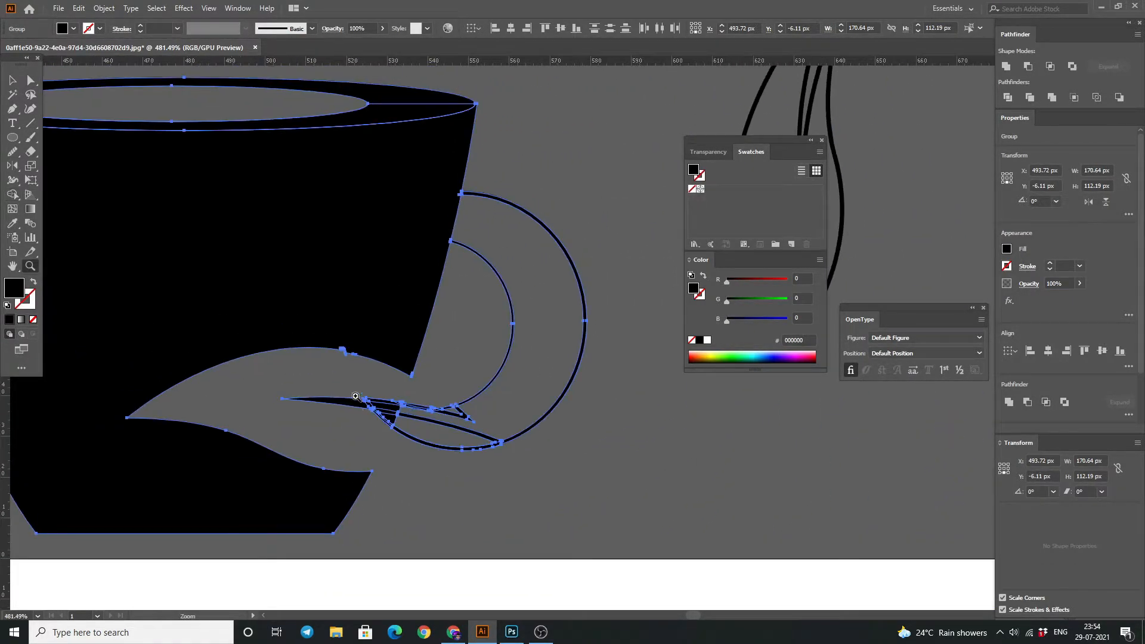
Merge the leftover slivers between the handle's lower end and the leaf tip into the handle with the Shape Builder.
{"action": "key", "text": "shift+m"}
{"action": "mouse_move", "coordinate": [359, 406]}
{"action": "left_mouse_down"}
{"action": "mouse_move", "coordinate": [457, 421]}
{"action": "mouse_move", "coordinate": [446, 410]}
{"action": "mouse_move", "coordinate": [455, 440]}
{"action": "left_mouse_up"}
{"action": "scroll", "coordinate": [455, 440], "scroll_direction": "up", "scroll_amount": 8}
{"action": "left_click_drag", "start_coordinate": [268, 449], "coordinate": [328, 502]}
{"action": "mouse_move", "coordinate": [327, 502]}
{"action": "left_mouse_down"}
{"action": "mouse_move", "coordinate": [235, 396]}
{"action": "mouse_move", "coordinate": [145, 358]}
{"action": "left_mouse_up"}
{"action": "left_click_drag", "start_coordinate": [87, 339], "coordinate": [175, 418]}
{"action": "left_click_drag", "start_coordinate": [312, 429], "coordinate": [449, 428]}
{"action": "left_click_drag", "start_coordinate": [647, 435], "coordinate": [664, 422]}
{"action": "mouse_move", "coordinate": [795, 487]}
{"action": "left_mouse_down"}
{"action": "mouse_move", "coordinate": [396, 427]}
{"action": "mouse_move", "coordinate": [526, 335]}
{"action": "left_mouse_up"}
{"action": "left_click_drag", "start_coordinate": [495, 418], "coordinate": [511, 425]}
{"action": "left_click_drag", "start_coordinate": [112, 312], "coordinate": [555, 458]}
{"action": "left_click_drag", "start_coordinate": [492, 412], "coordinate": [653, 586]}
{"action": "key", "text": "v"}
{"action": "key", "text": "ctrl+shift+a"}
Cover the notch in the leaf cutout's upper edge with a closed black Pen patch.
{"action": "left_click", "coordinate": [13, 108]}
{"action": "left_click", "coordinate": [307, 308]}
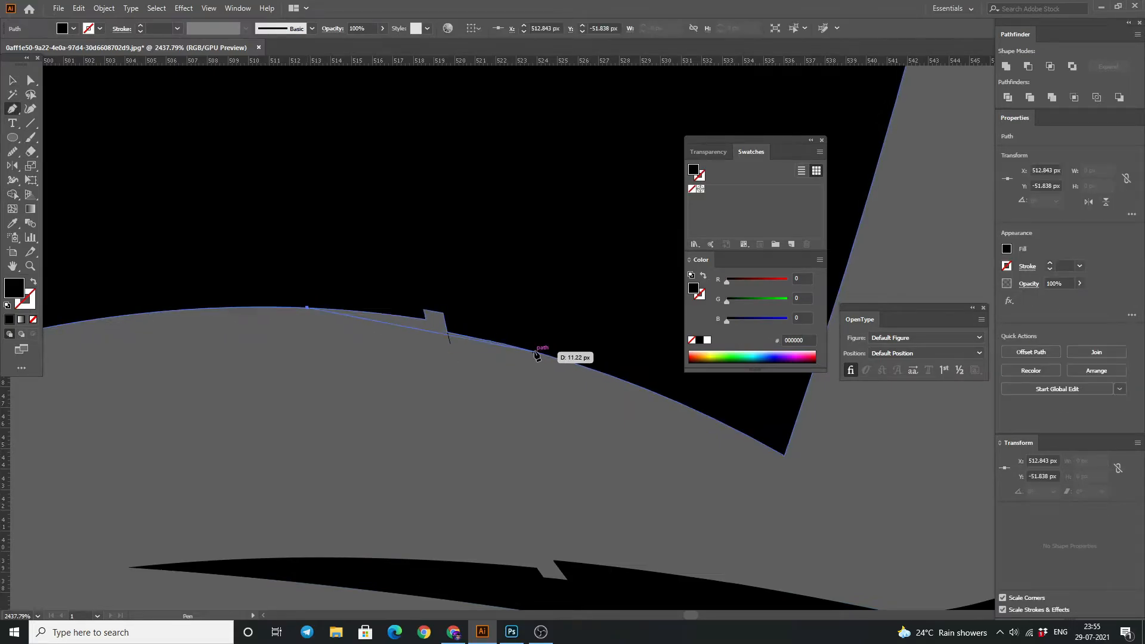
{"action": "left_click", "coordinate": [537, 352]}
{"action": "left_click", "coordinate": [386, 240]}
{"action": "left_click", "coordinate": [308, 307]}
{"action": "left_click", "coordinate": [13, 80]}
{"action": "left_click", "coordinate": [435, 567]}
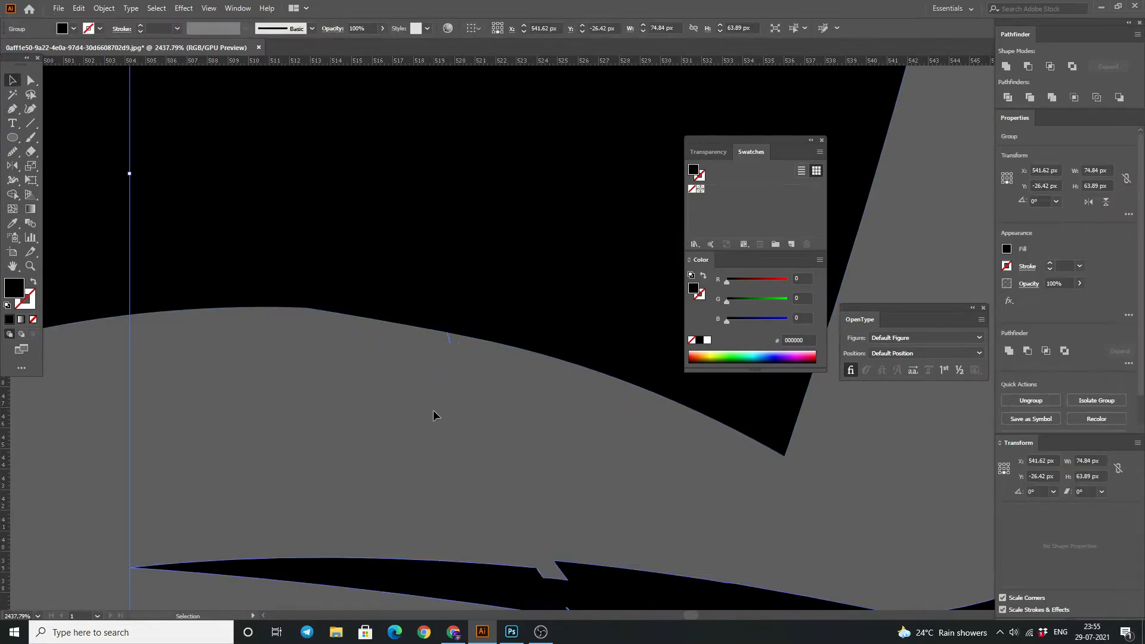
{"action": "left_click", "coordinate": [435, 414]}
Cover the notch in the upper edge of the handle's pointed tail with a closed black Pen patch.
{"action": "scroll", "coordinate": [407, 380], "scroll_direction": "down", "scroll_amount": 3}
{"action": "left_click_drag", "start_coordinate": [407, 380], "coordinate": [247, 361]}
{"action": "key", "text": "p"}
{"action": "left_click", "coordinate": [119, 346]}
{"action": "left_click_drag", "start_coordinate": [527, 364], "coordinate": [626, 394]}
{"action": "left_click", "coordinate": [390, 385]}
{"action": "left_click_drag", "start_coordinate": [119, 346], "coordinate": [121, 353]}
{"action": "left_click", "coordinate": [12, 80]}
{"action": "left_click", "coordinate": [285, 225]}
Fill the step in the lower edge of the handle's tail with a curved black Pen shape.
{"action": "left_click_drag", "start_coordinate": [285, 225], "coordinate": [368, 146]}
{"action": "key", "text": "z"}
{"action": "left_click_drag", "start_coordinate": [431, 248], "coordinate": [320, 307]}
{"action": "left_click_drag", "start_coordinate": [262, 257], "coordinate": [370, 258]}
{"action": "left_click", "coordinate": [354, 340]}
{"action": "left_click_drag", "start_coordinate": [439, 385], "coordinate": [438, 384]}
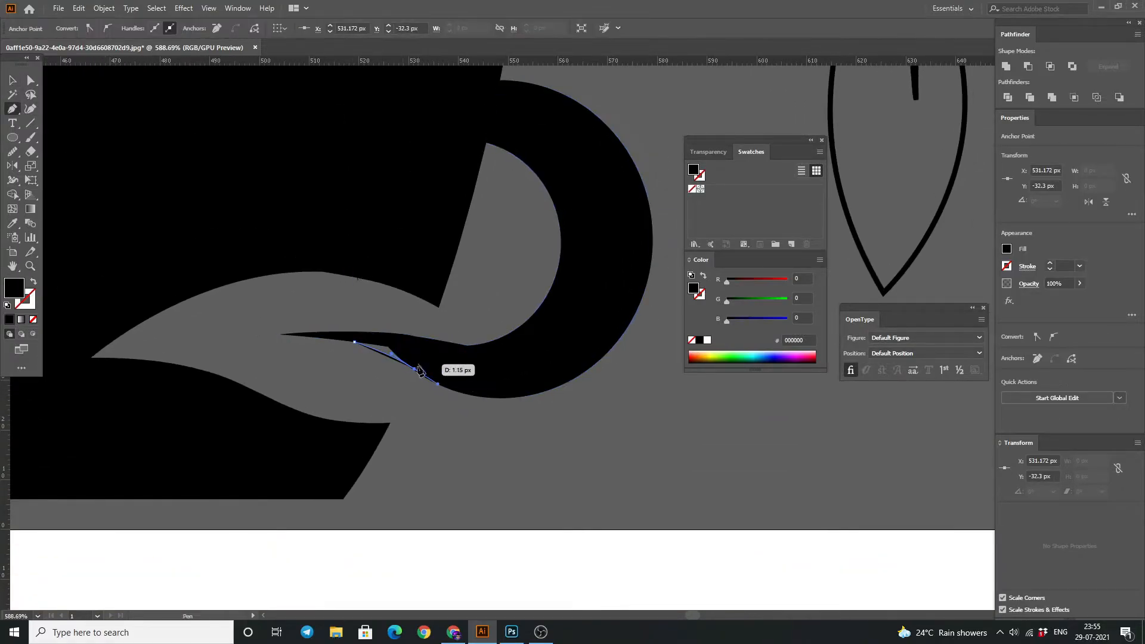
{"action": "left_click", "coordinate": [15, 82]}
{"action": "left_click", "coordinate": [368, 383]}
Smooth the remaining corner near the tip of the handle tail's lower edge with a closed, curved Pen patch.
{"action": "left_click_drag", "start_coordinate": [358, 346], "coordinate": [537, 405]}
{"action": "left_click", "coordinate": [13, 109]}
{"action": "left_click", "coordinate": [195, 309]}
{"action": "left_click_drag", "start_coordinate": [359, 351], "coordinate": [442, 383]}
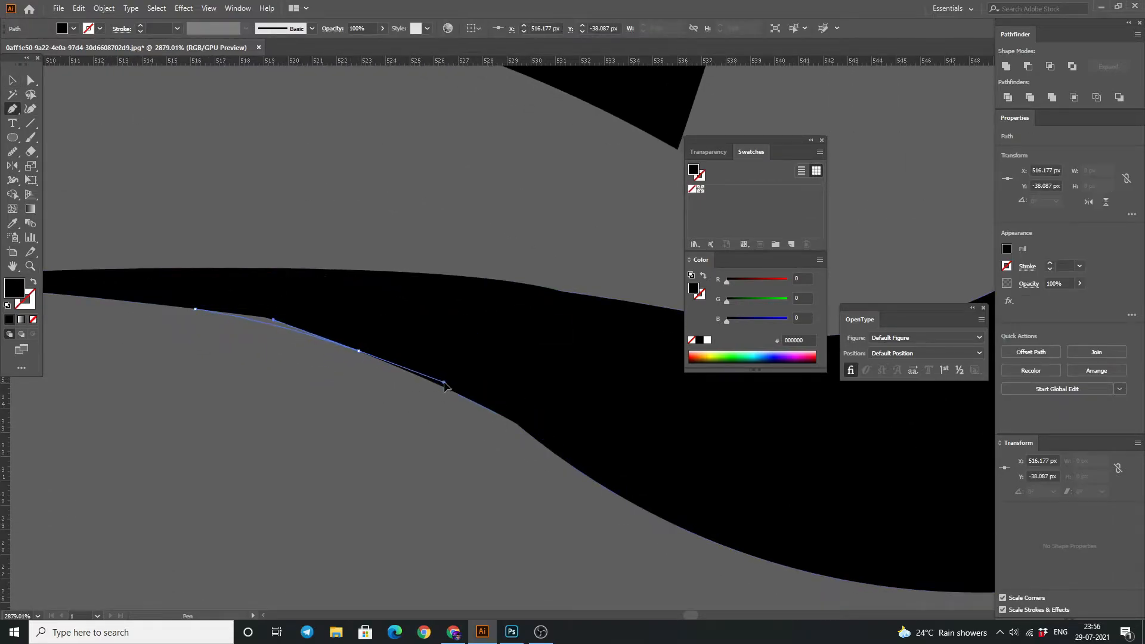
{"action": "left_click", "coordinate": [359, 351]}
{"action": "left_click", "coordinate": [277, 292]}
{"action": "left_click", "coordinate": [195, 309]}
{"action": "left_click", "coordinate": [12, 80]}
{"action": "left_click", "coordinate": [345, 221]}
Patch the kink where the tail's lower edge meets the handle's round curve with another Pen shape.
{"action": "left_click_drag", "start_coordinate": [638, 377], "coordinate": [422, 269]}
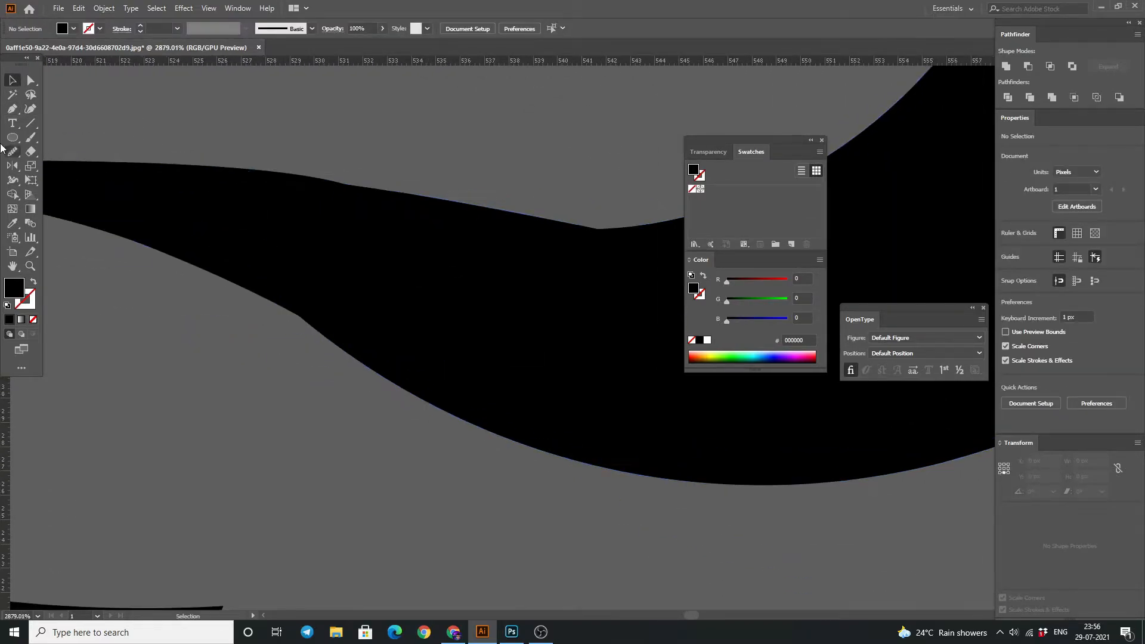
{"action": "left_click", "coordinate": [12, 109]}
{"action": "left_click", "coordinate": [249, 290]}
{"action": "left_click_drag", "start_coordinate": [361, 362], "coordinate": [425, 418]}
{"action": "left_click", "coordinate": [361, 362]}
{"action": "left_click", "coordinate": [331, 265]}
{"action": "left_click", "coordinate": [137, 109]}
Unite the cup, handle and patches into one compound shape and fill it with bright green 00E734.
{"action": "key", "text": "z"}
{"action": "left_click_drag", "start_coordinate": [519, 441], "coordinate": [262, 313]}
{"action": "key", "text": "v"}
{"action": "left_click", "coordinate": [197, 233]}
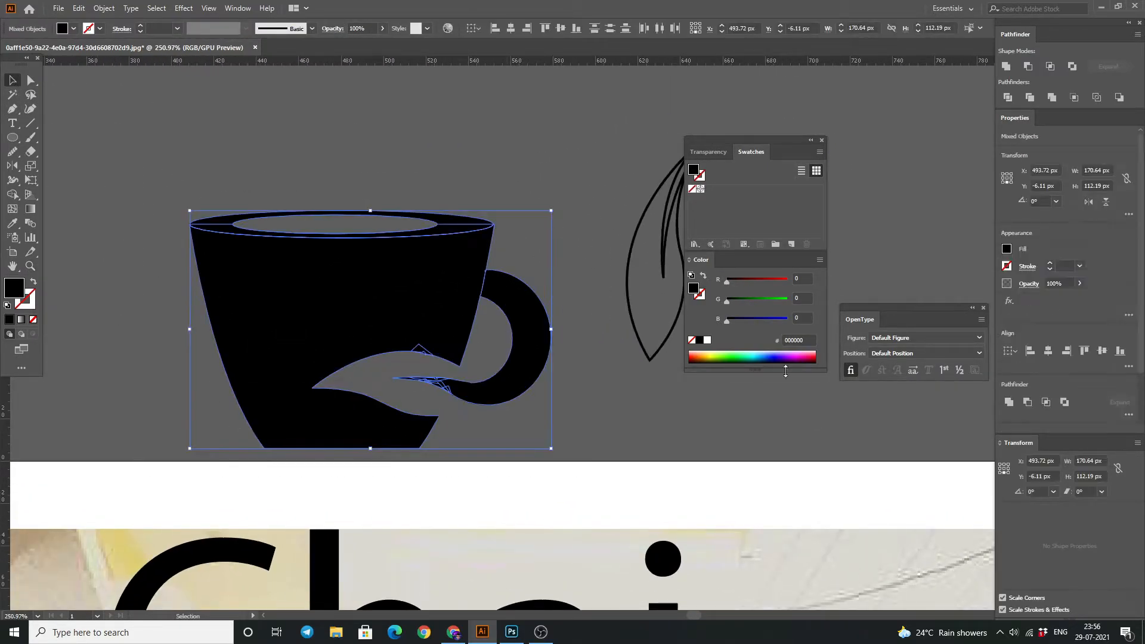
{"action": "left_click_drag", "start_coordinate": [738, 357], "coordinate": [739, 354]}
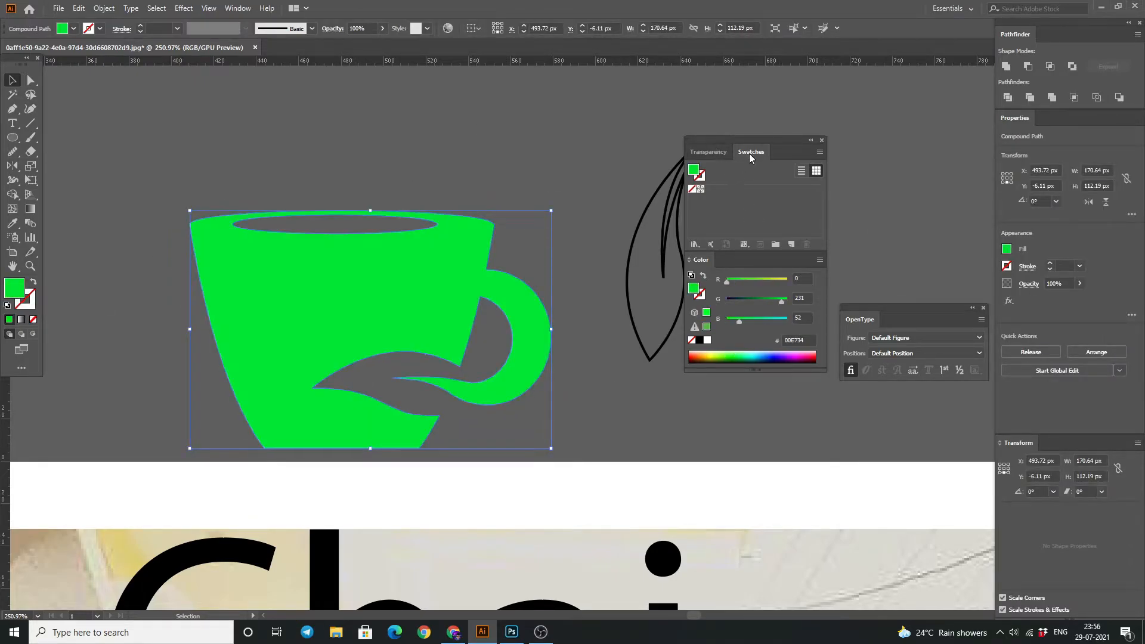
Set the cup's fill to None and separate the Color panel from the Swatches panel.
{"action": "left_click", "coordinate": [692, 188]}
{"action": "left_click", "coordinate": [563, 129]}
{"action": "left_click_drag", "start_coordinate": [794, 141], "coordinate": [776, 117]}
{"action": "left_click_drag", "start_coordinate": [683, 236], "coordinate": [854, 148]}
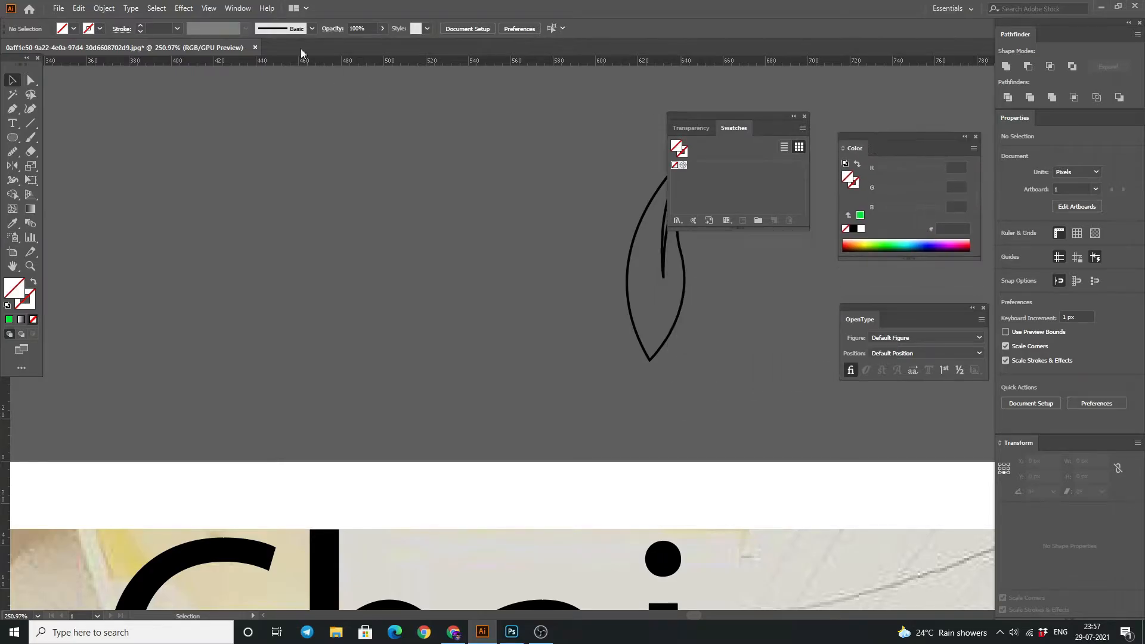
{"action": "left_click", "coordinate": [237, 8]}
{"action": "left_click", "coordinate": [302, 512]}
{"action": "left_click", "coordinate": [237, 7]}
{"action": "left_click", "coordinate": [302, 511]}
Fill the cup with dark green 1F3826.
{"action": "left_click", "coordinate": [202, 312]}
{"action": "left_click", "coordinate": [905, 241]}
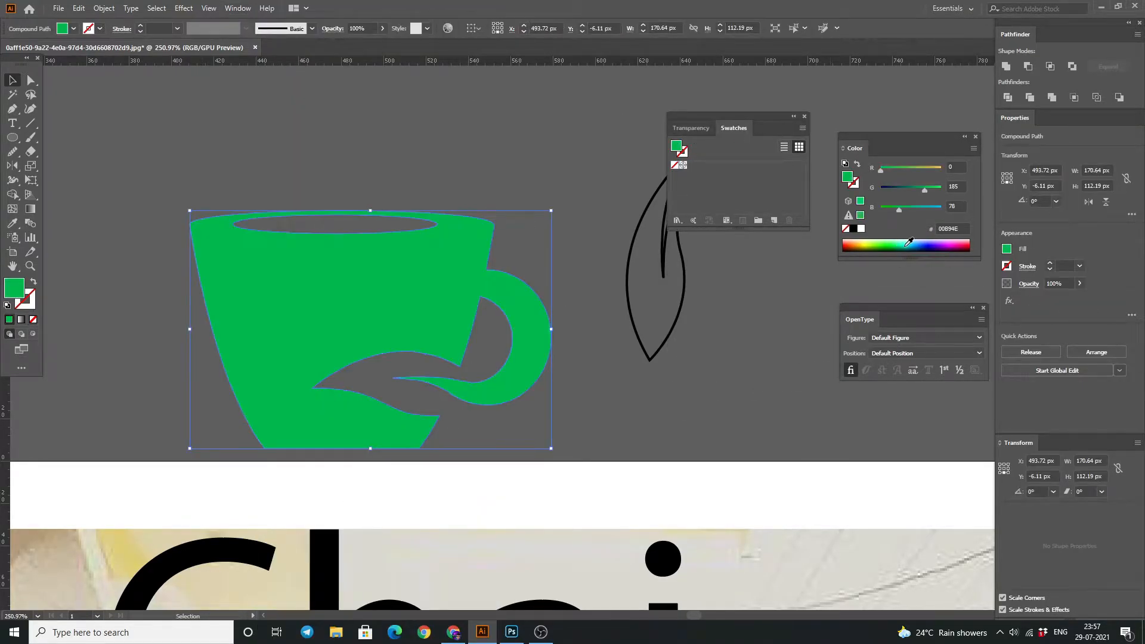
{"action": "double_click", "coordinate": [15, 289]}
{"action": "left_click_drag", "start_coordinate": [775, 405], "coordinate": [752, 424]}
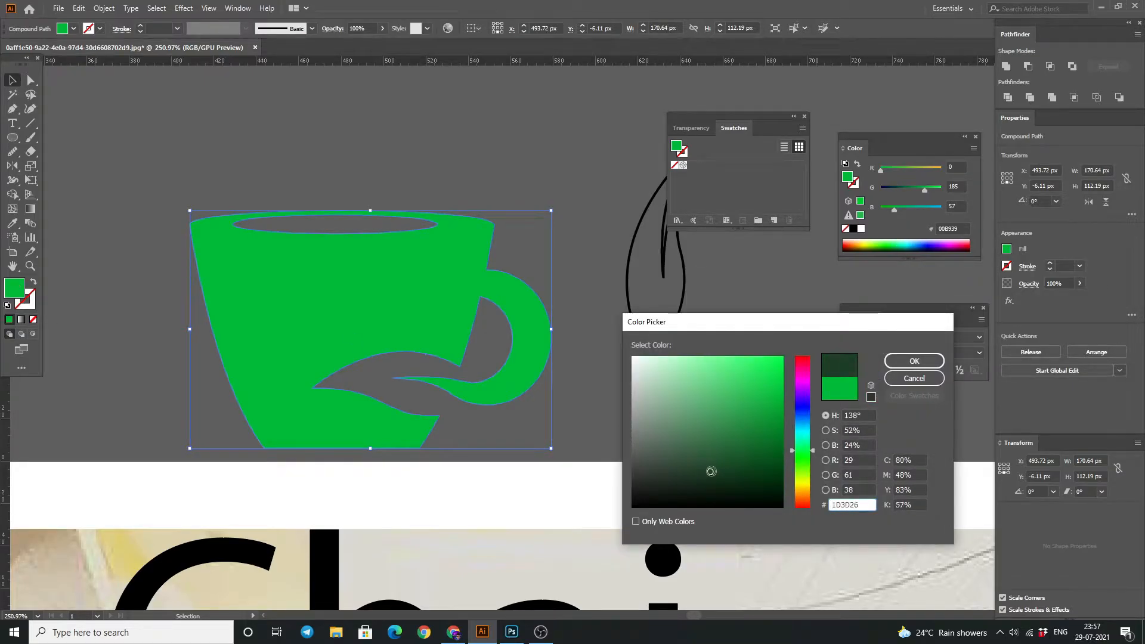
{"action": "left_click_drag", "start_coordinate": [695, 469], "coordinate": [699, 475]}
{"action": "key", "text": "Return"}
{"action": "left_click", "coordinate": [630, 297]}
Move the cup down toward the "Chai" lettering and scale it down to roughly letter size.
{"action": "left_click_drag", "start_coordinate": [537, 364], "coordinate": [567, 313]}
{"action": "left_click", "coordinate": [631, 341]}
{"action": "scroll", "coordinate": [253, 320], "scroll_direction": "up", "scroll_amount": 1}
{"action": "scroll", "coordinate": [253, 319], "scroll_direction": "down", "scroll_amount": 4}
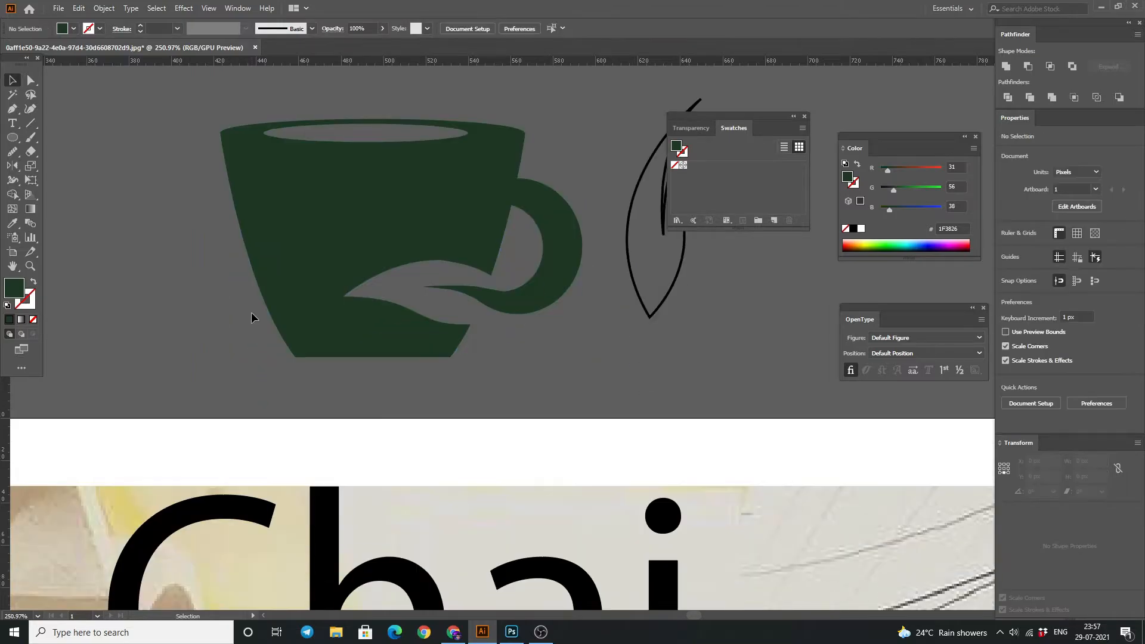
{"action": "left_click_drag", "start_coordinate": [334, 226], "coordinate": [431, 384]}
{"action": "left_click_drag", "start_coordinate": [679, 421], "coordinate": [456, 275]}
{"action": "left_click", "coordinate": [480, 280]}
Place the cup over the letter "a" of "Chai", enlarge it to about 94 px wide and rest it near the baseline.
{"action": "scroll", "coordinate": [480, 280], "scroll_direction": "down", "scroll_amount": 3}
{"action": "left_click_drag", "start_coordinate": [384, 164], "coordinate": [532, 428]}
{"action": "left_click_drag", "start_coordinate": [607, 473], "coordinate": [661, 512]}
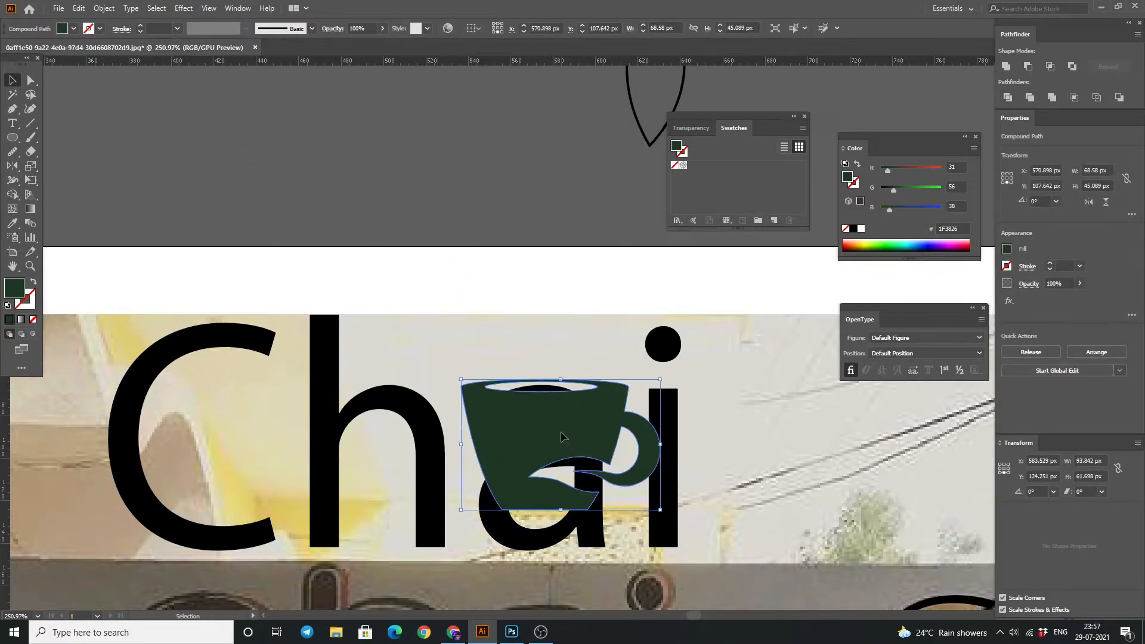
{"action": "left_click_drag", "start_coordinate": [567, 439], "coordinate": [566, 478]}
{"action": "left_click_drag", "start_coordinate": [562, 420], "coordinate": [562, 406]}
{"action": "left_click", "coordinate": [544, 414]}
{"action": "left_click_drag", "start_coordinate": [529, 446], "coordinate": [529, 435]}
{"action": "key", "text": "ctrl+shift+a"}
Move the "Chai" lettering with its cup above the artboard and set the mural photo beside the traced face.
{"action": "scroll", "coordinate": [467, 438], "scroll_direction": "down", "scroll_amount": 1}
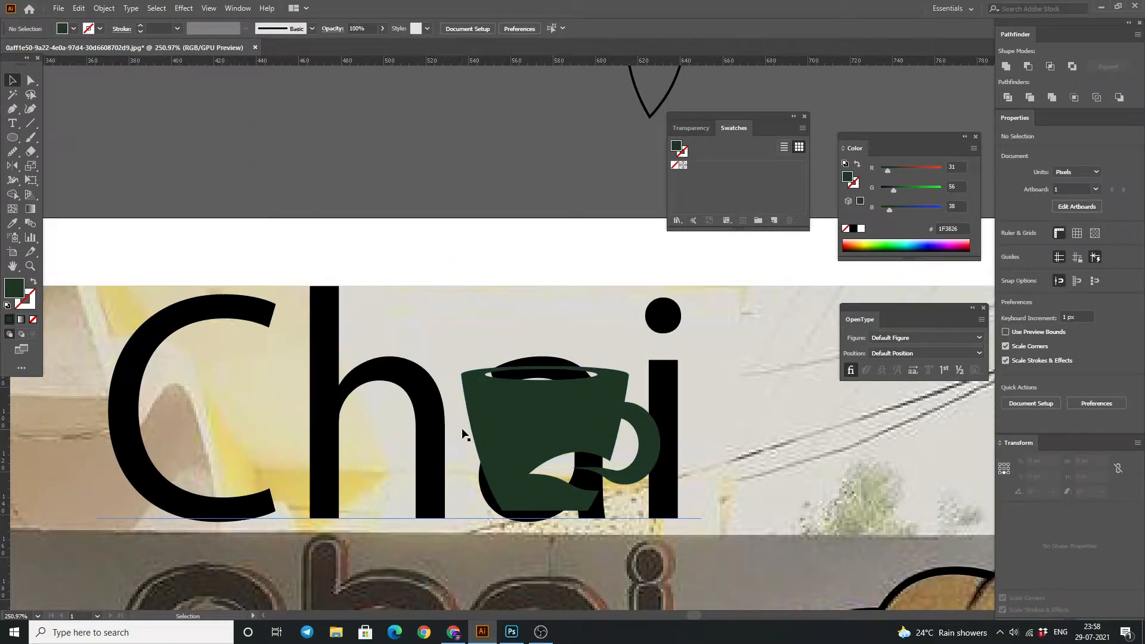
{"action": "scroll", "coordinate": [463, 433], "scroll_direction": "down", "scroll_amount": 2}
{"action": "left_click", "coordinate": [528, 319]}
{"action": "left_click", "coordinate": [476, 471]}
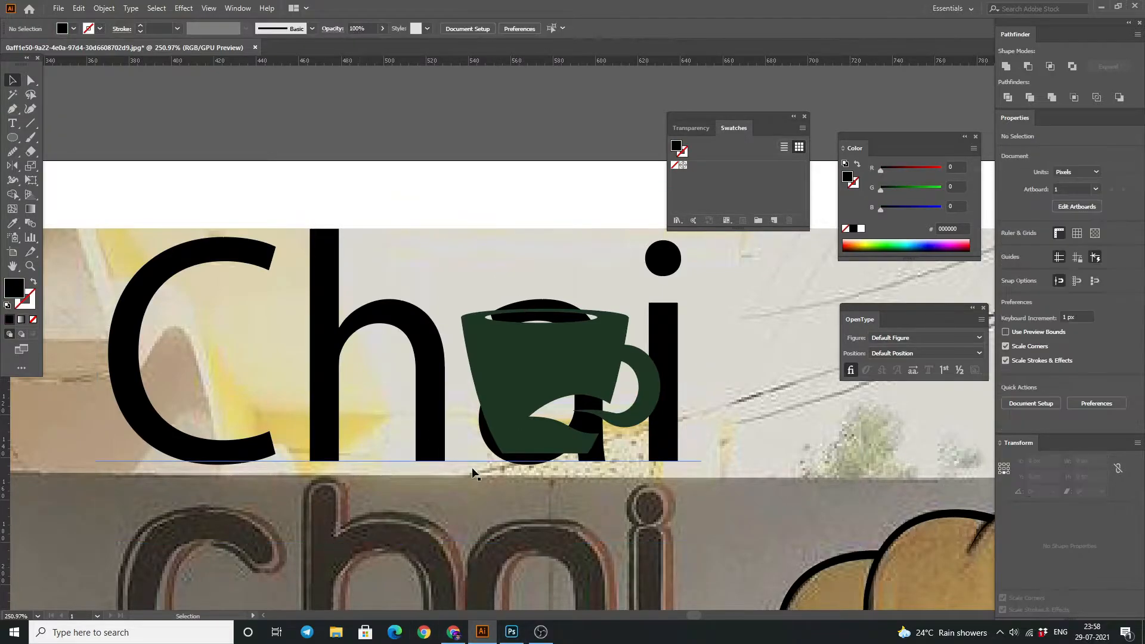
{"action": "left_click", "coordinate": [489, 322]}
{"action": "key", "text": "ctrl+space"}
{"action": "mouse_move", "coordinate": [506, 352]}
{"action": "left_mouse_down"}
{"action": "mouse_move", "coordinate": [409, 379]}
{"action": "mouse_move", "coordinate": [308, 335]}
{"action": "left_mouse_up"}
{"action": "scroll", "coordinate": [409, 379], "scroll_direction": "up", "scroll_amount": 1}
{"action": "mouse_move", "coordinate": [433, 202]}
{"action": "left_mouse_down"}
{"action": "mouse_move", "coordinate": [780, 313]}
{"action": "mouse_move", "coordinate": [883, 308]}
{"action": "left_mouse_up"}
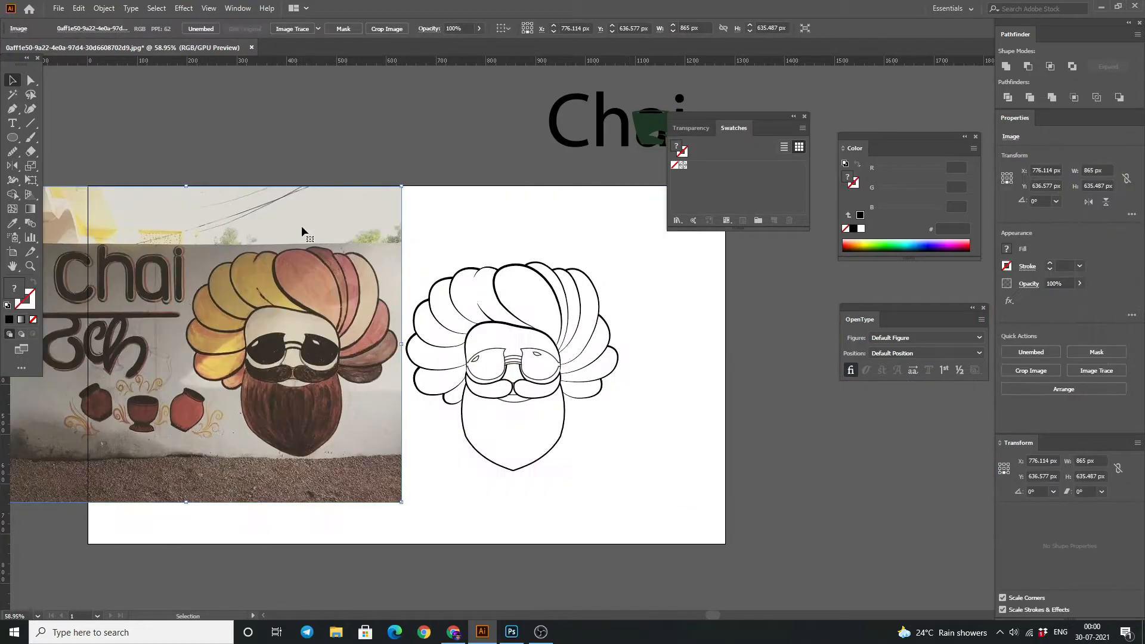
Create a new document and copy the mural photo, traced face and lettering into it, with the photo beside the face.
{"action": "key", "text": "ctrl+n"}
{"action": "key", "text": "Return"}
{"action": "left_click", "coordinate": [193, 49]}
{"action": "left_click_drag", "start_coordinate": [229, 89], "coordinate": [724, 512]}
{"action": "left_click_drag", "start_coordinate": [491, 324], "coordinate": [539, 309]}
{"action": "left_click_drag", "start_coordinate": [244, 248], "coordinate": [285, 253]}
{"action": "left_click", "coordinate": [497, 189]}
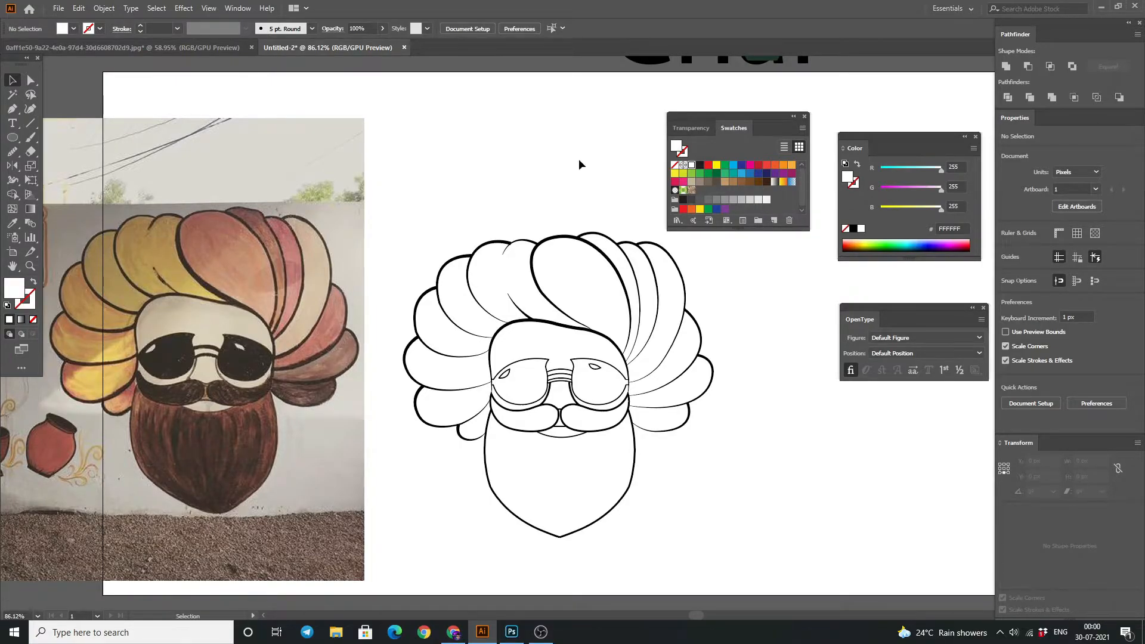
Build shapes from turban segments of the selected face outlines with the Shape Builder.
{"action": "left_click", "coordinate": [689, 425]}
{"action": "key", "text": "shift+m"}
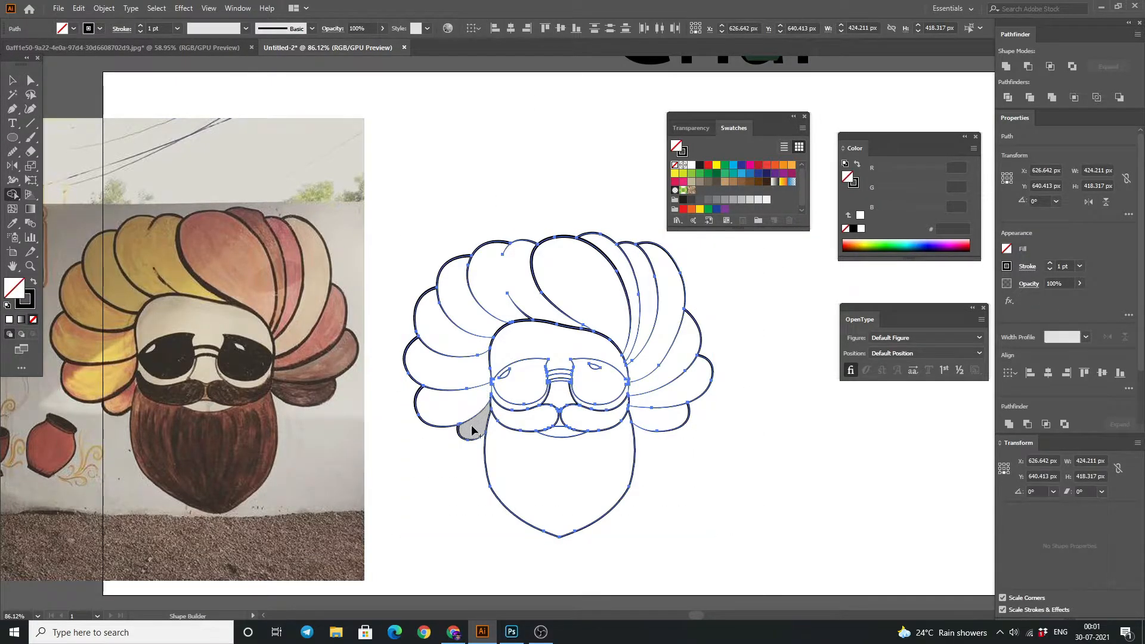
{"action": "left_click", "coordinate": [560, 279]}
{"action": "left_click", "coordinate": [628, 276]}
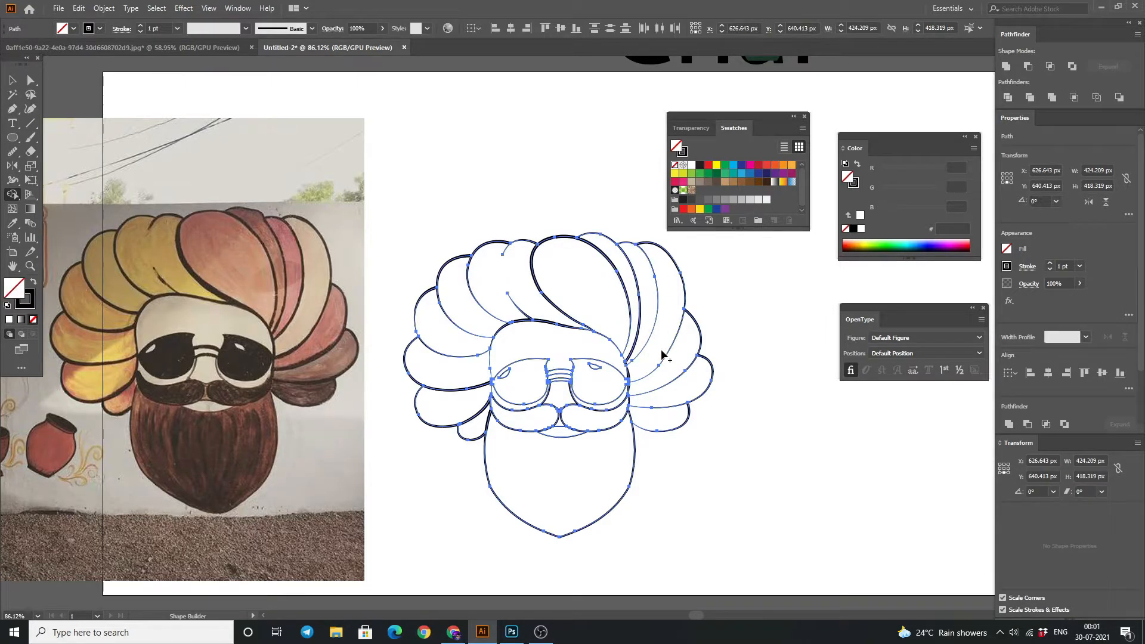
{"action": "key", "text": "v"}
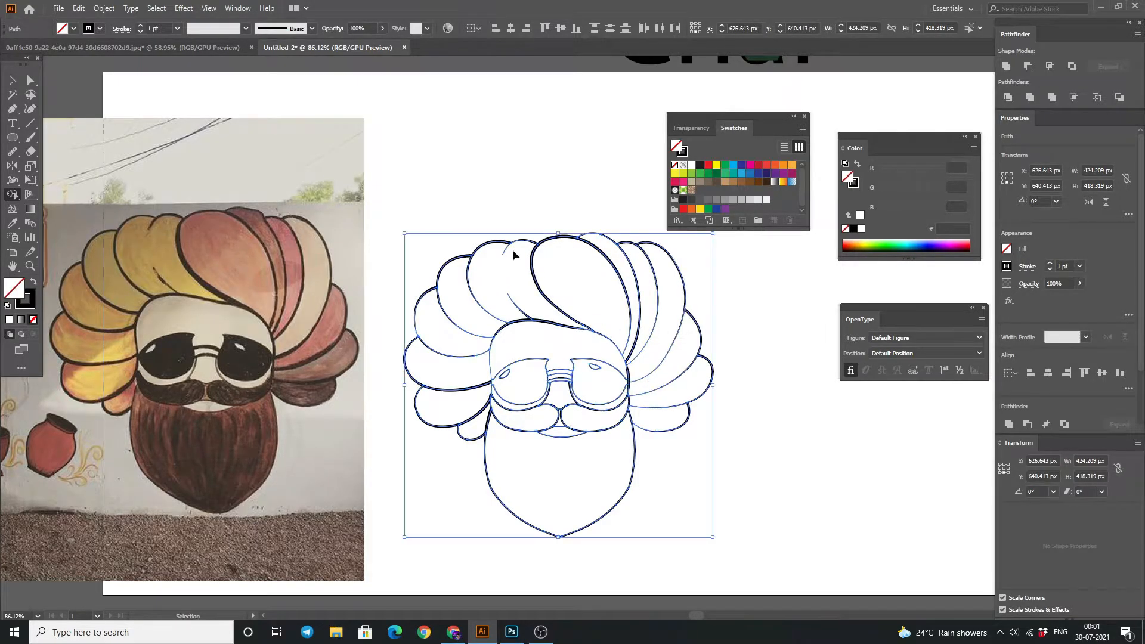
Shift the mural photo slightly away and expand the traced face outlines into black filled shapes.
{"action": "left_click_drag", "start_coordinate": [286, 170], "coordinate": [273, 166]}
{"action": "left_click", "coordinate": [11, 80]}
{"action": "left_click_drag", "start_coordinate": [385, 169], "coordinate": [767, 543]}
{"action": "left_click", "coordinate": [105, 7]}
{"action": "left_click", "coordinate": [134, 161]}
{"action": "left_click_drag", "start_coordinate": [410, 166], "coordinate": [735, 554]}
{"action": "left_click", "coordinate": [105, 8]}
{"action": "left_click", "coordinate": [140, 149]}
{"action": "left_click", "coordinate": [738, 419]}
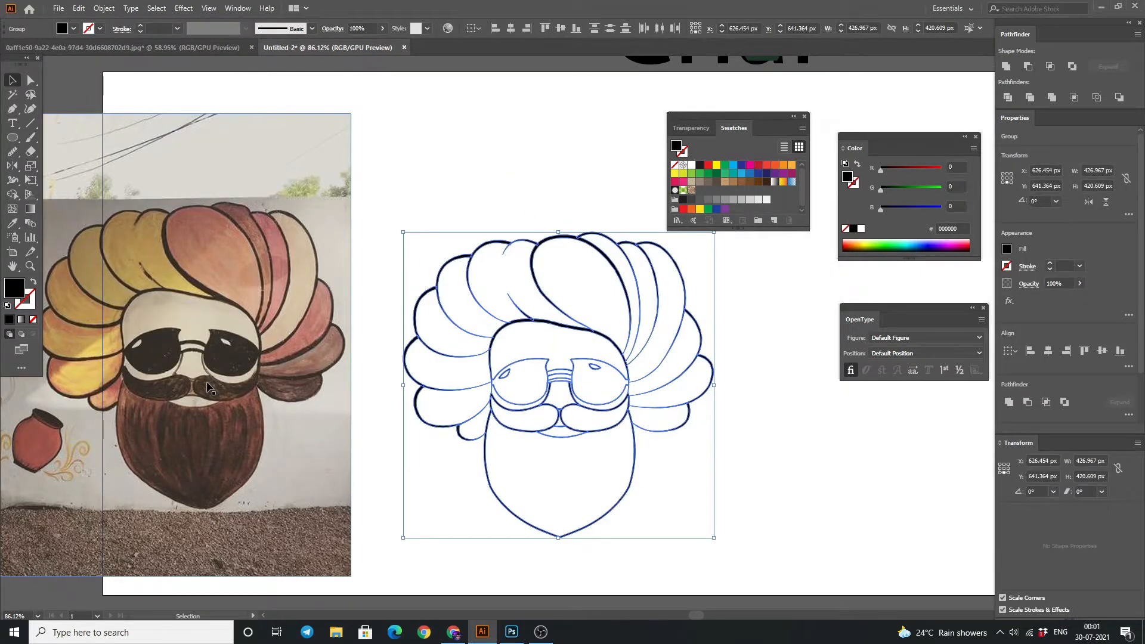
Turn all the turban segments around the face into black filled shapes with the Shape Builder.
{"action": "left_click", "coordinate": [12, 194]}
{"action": "left_click", "coordinate": [473, 431]}
{"action": "left_click", "coordinate": [449, 407]}
{"action": "left_click", "coordinate": [440, 373]}
{"action": "left_click", "coordinate": [444, 325]}
{"action": "left_click", "coordinate": [469, 299]}
{"action": "left_click", "coordinate": [516, 280]}
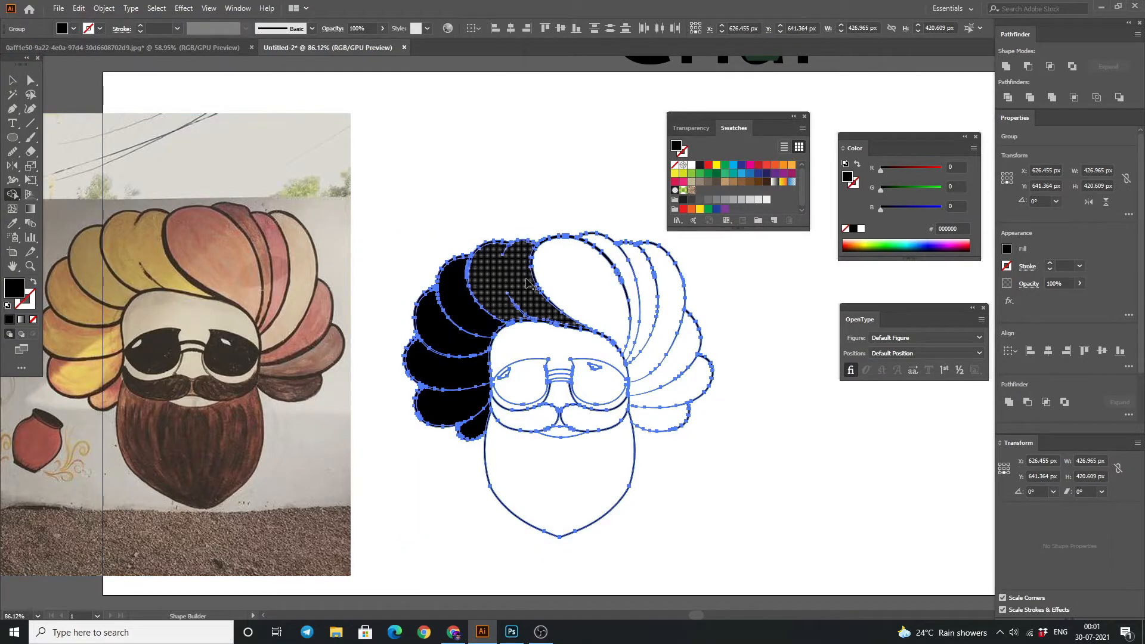
{"action": "left_click", "coordinate": [573, 274]}
{"action": "left_click", "coordinate": [665, 425]}
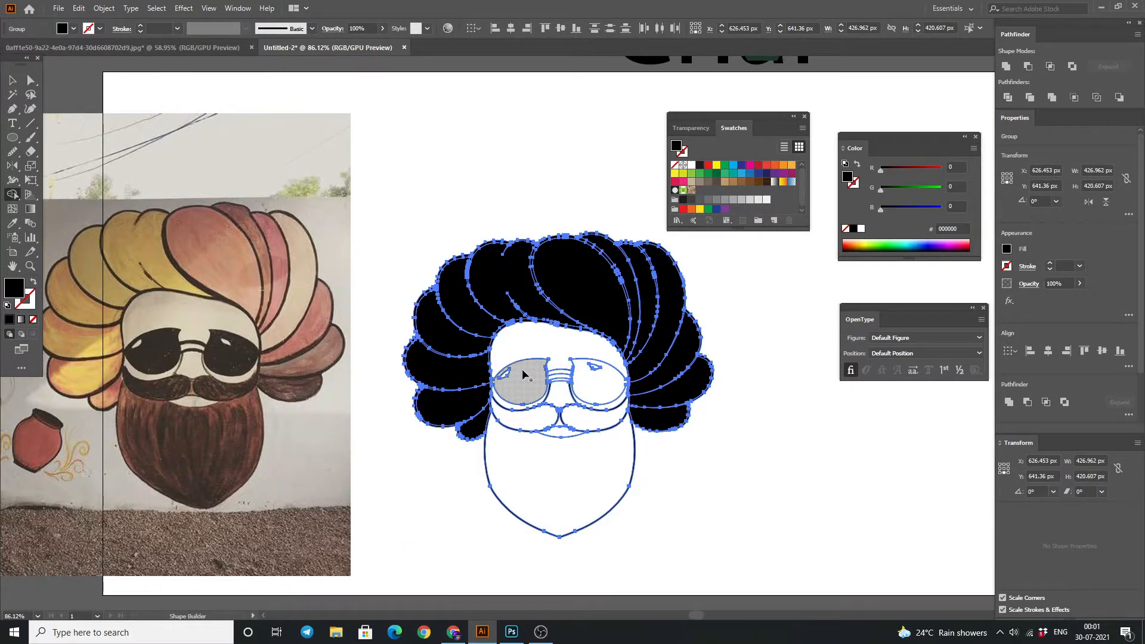
Fill the sunglass lenses, moustache and beard with black using the Shape Builder.
{"action": "left_click", "coordinate": [523, 375]}
{"action": "left_click", "coordinate": [597, 382]}
{"action": "left_click", "coordinate": [532, 422]}
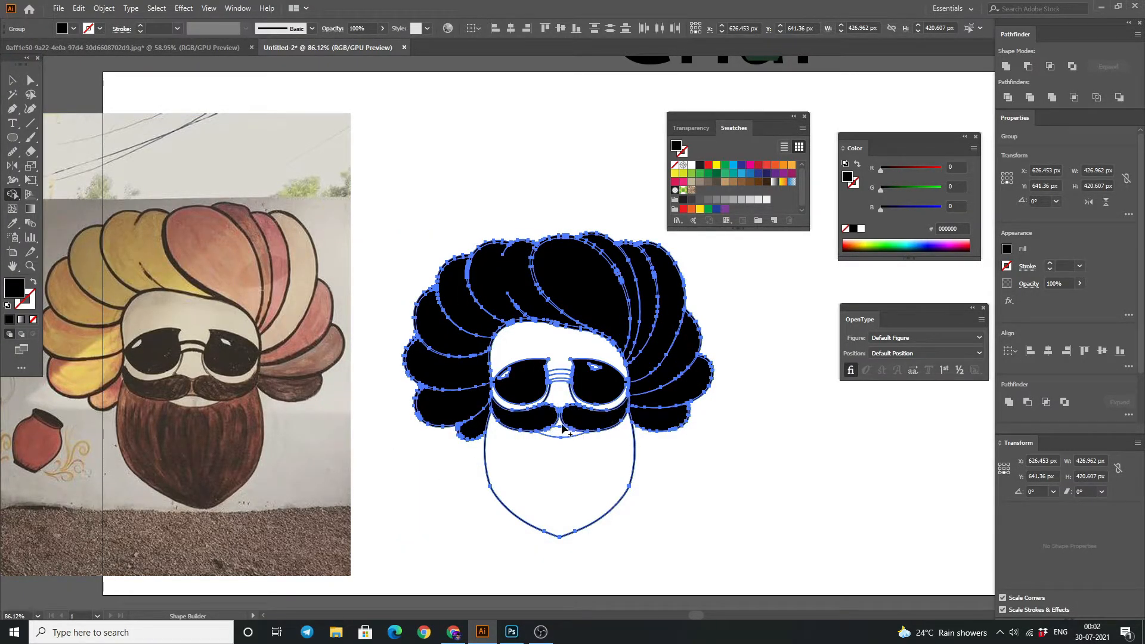
{"action": "left_click", "coordinate": [534, 462]}
{"action": "left_click", "coordinate": [12, 79]}
{"action": "left_click", "coordinate": [436, 252]}
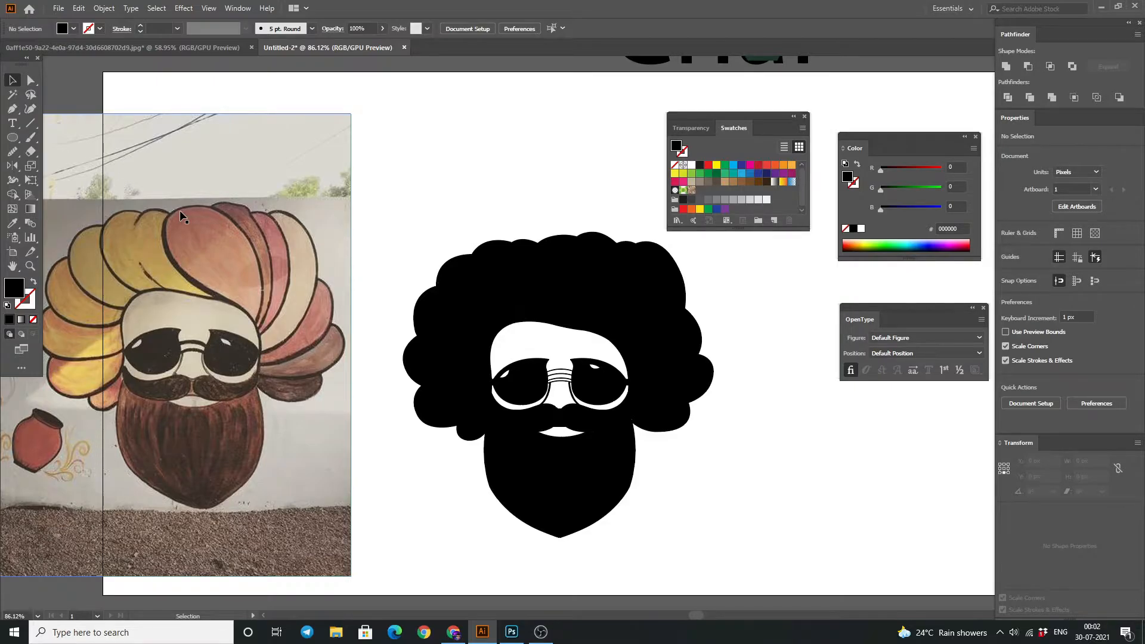
Fill the turban segment left of the sunglasses with a linear dark-orange to orange DB7100 gradient at 0°.
{"action": "left_click", "coordinate": [454, 381]}
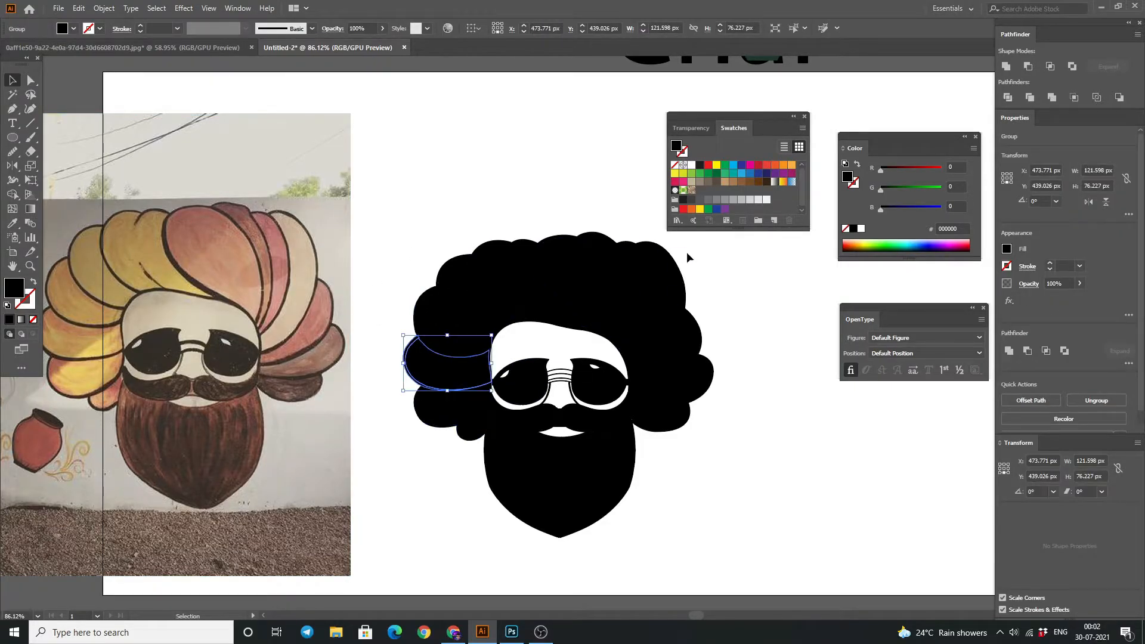
{"action": "left_click", "coordinate": [984, 307]}
{"action": "left_click", "coordinate": [237, 7]}
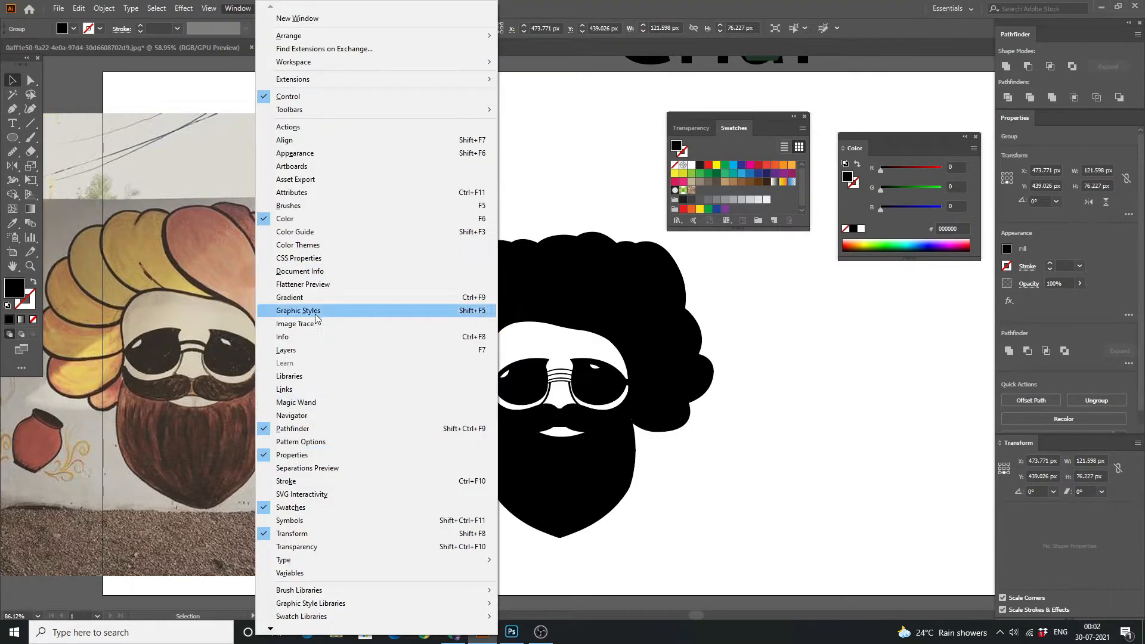
{"action": "left_click", "coordinate": [334, 371]}
{"action": "left_click_drag", "start_coordinate": [846, 68], "coordinate": [799, 256]}
{"action": "left_click", "coordinate": [816, 356]}
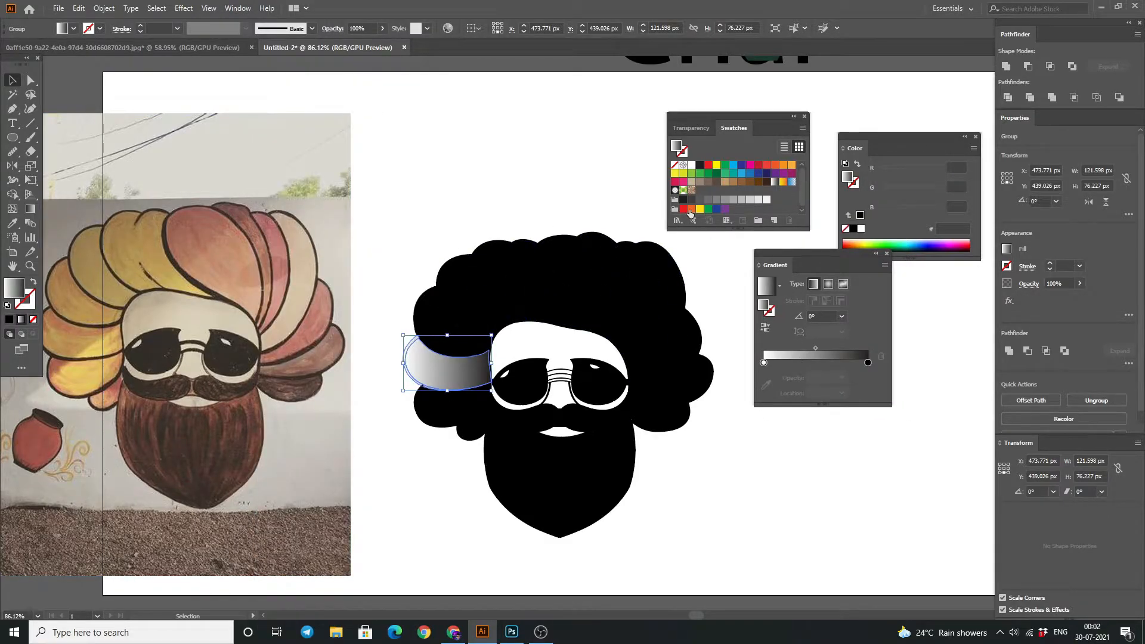
{"action": "left_click", "coordinate": [692, 209]}
{"action": "left_click_drag", "start_coordinate": [893, 191], "coordinate": [910, 192]}
Apply the same orange gradient to the upper-left turban segments and the large central fold.
{"action": "left_click", "coordinate": [450, 302]}
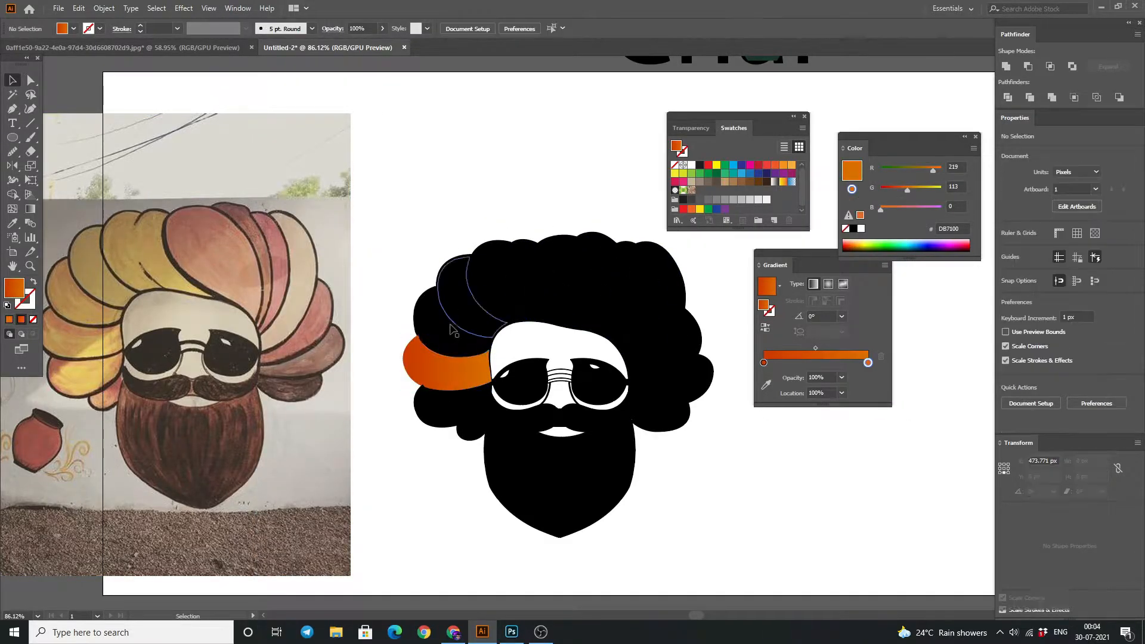
{"action": "left_click", "coordinate": [767, 286]}
{"action": "left_click", "coordinate": [462, 278]}
{"action": "left_click", "coordinate": [767, 287]}
{"action": "left_click", "coordinate": [507, 262]}
{"action": "left_click", "coordinate": [768, 286]}
{"action": "left_click", "coordinate": [567, 263]}
{"action": "left_click", "coordinate": [797, 356]}
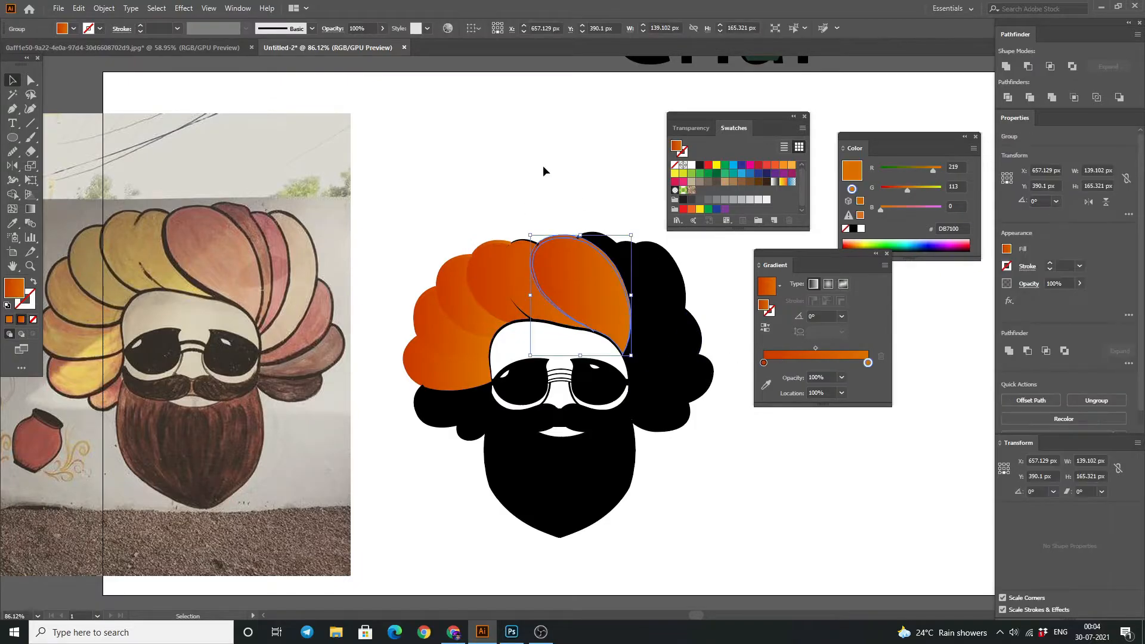
Apply the orange gradient to the four turban segments right of the central fold.
{"action": "left_click", "coordinate": [602, 245]}
{"action": "left_click", "coordinate": [797, 356]}
{"action": "left_click", "coordinate": [672, 275]}
{"action": "left_click", "coordinate": [797, 356]}
{"action": "left_click", "coordinate": [638, 256]}
{"action": "left_click", "coordinate": [797, 358]}
{"action": "left_click", "coordinate": [686, 335]}
{"action": "left_click", "coordinate": [804, 357]}
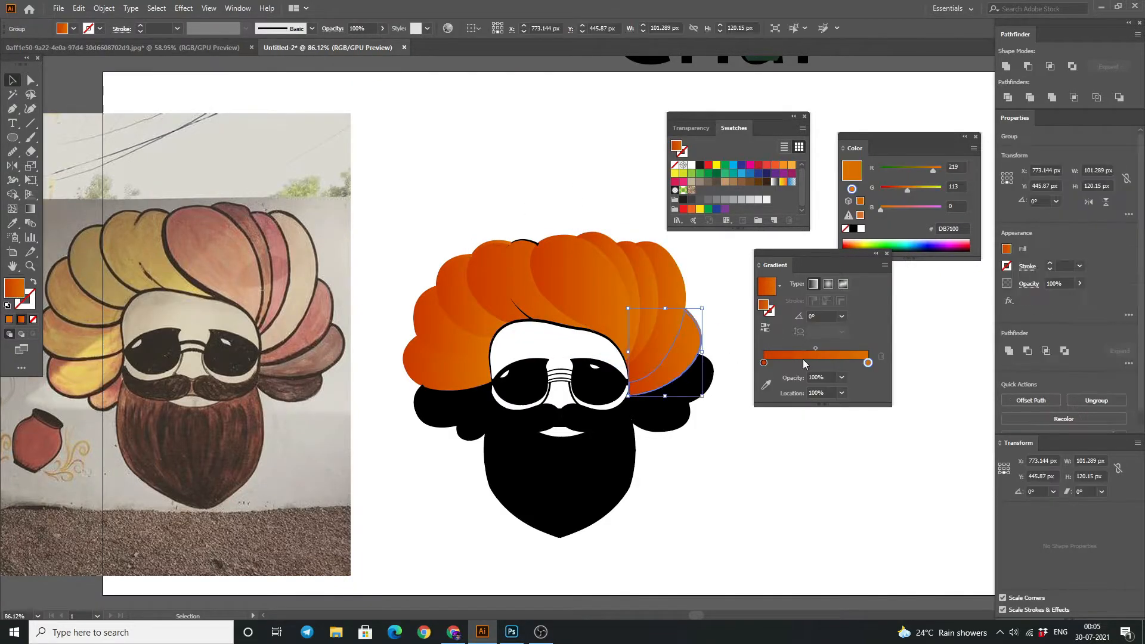
Apply the orange gradient to the remaining lower turban segments on the right side of the face.
{"action": "left_click", "coordinate": [696, 376]}
{"action": "left_click", "coordinate": [798, 358]}
{"action": "left_click", "coordinate": [666, 417]}
{"action": "left_click", "coordinate": [781, 358]}
{"action": "left_click", "coordinate": [533, 268]}
{"action": "left_click", "coordinate": [532, 273]}
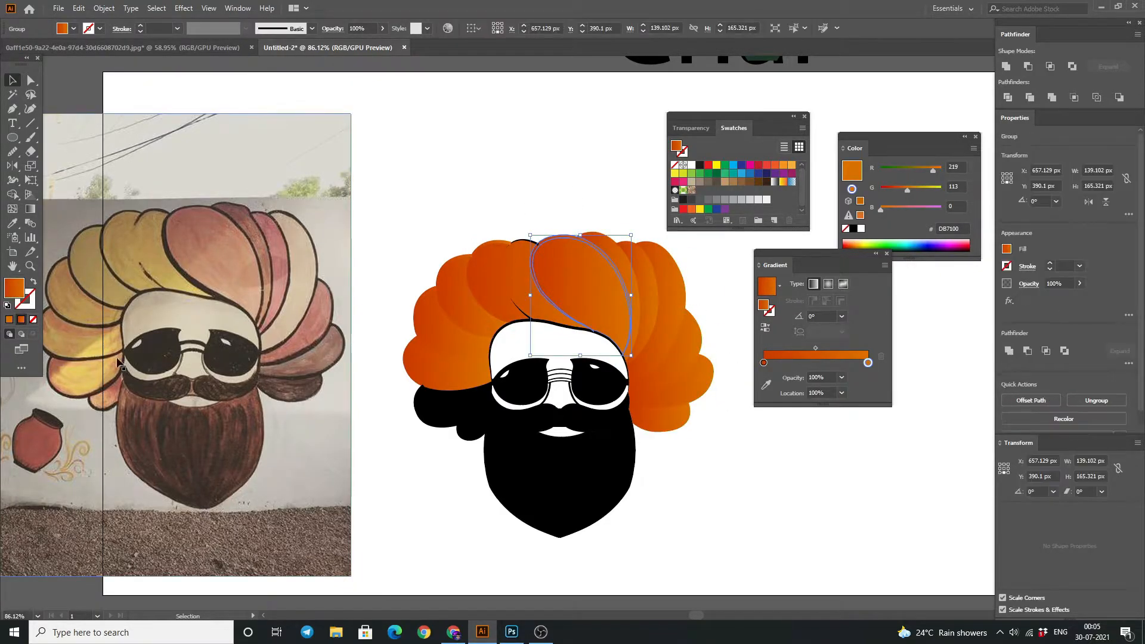
{"action": "left_click", "coordinate": [376, 252]}
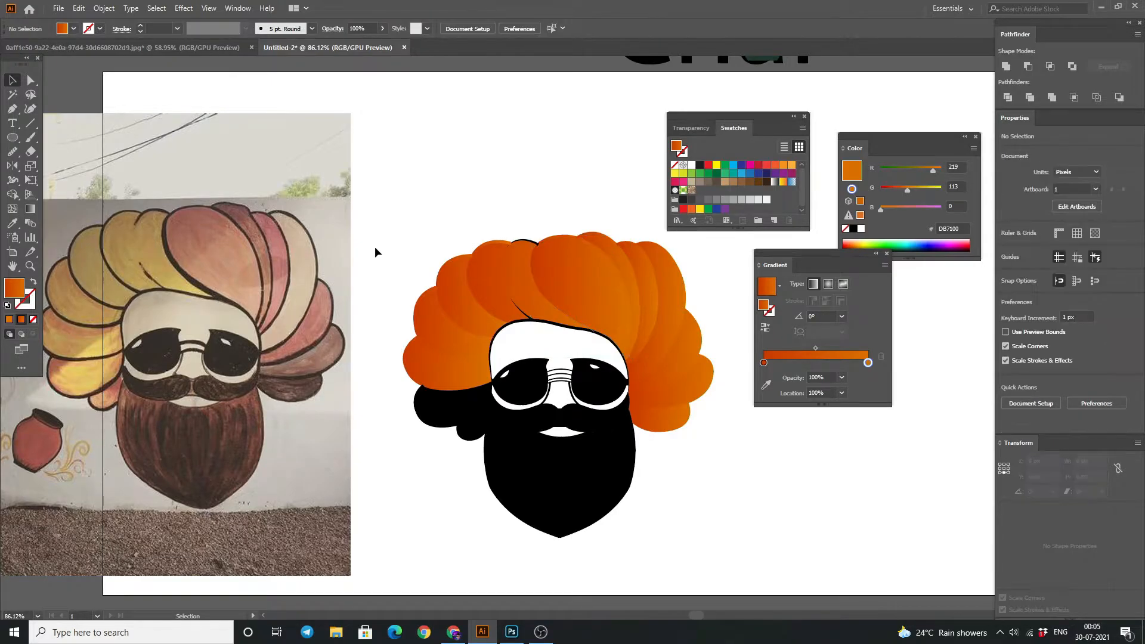
Ungroup the turban segment left of the sunglasses and fill its backing outline with black.
{"action": "right_click", "coordinate": [409, 343]}
{"action": "left_click", "coordinate": [418, 349]}
{"action": "left_click", "coordinate": [9, 319]}
{"action": "left_click_drag", "start_coordinate": [352, 220], "coordinate": [686, 525]}
{"action": "right_click", "coordinate": [608, 371]}
{"action": "left_click", "coordinate": [736, 485]}
{"action": "left_click", "coordinate": [410, 353]}
{"action": "double_click", "coordinate": [14, 289]}
{"action": "left_click", "coordinate": [638, 503]}
{"action": "left_click", "coordinate": [914, 360]}
Apply the orange gradient to the lower-left turban segments and ungroup them.
{"action": "left_click", "coordinate": [413, 431]}
{"action": "left_click", "coordinate": [778, 357]}
{"action": "left_click", "coordinate": [732, 381]}
{"action": "right_click", "coordinate": [460, 436]}
{"action": "left_click", "coordinate": [482, 328]}
{"action": "left_click", "coordinate": [444, 451]}
{"action": "left_click", "coordinate": [466, 436]}
Ungroup the remaining turban segments, from the upper-left lobes across the central fold to the lower-right lobe.
{"action": "right_click", "coordinate": [429, 312]}
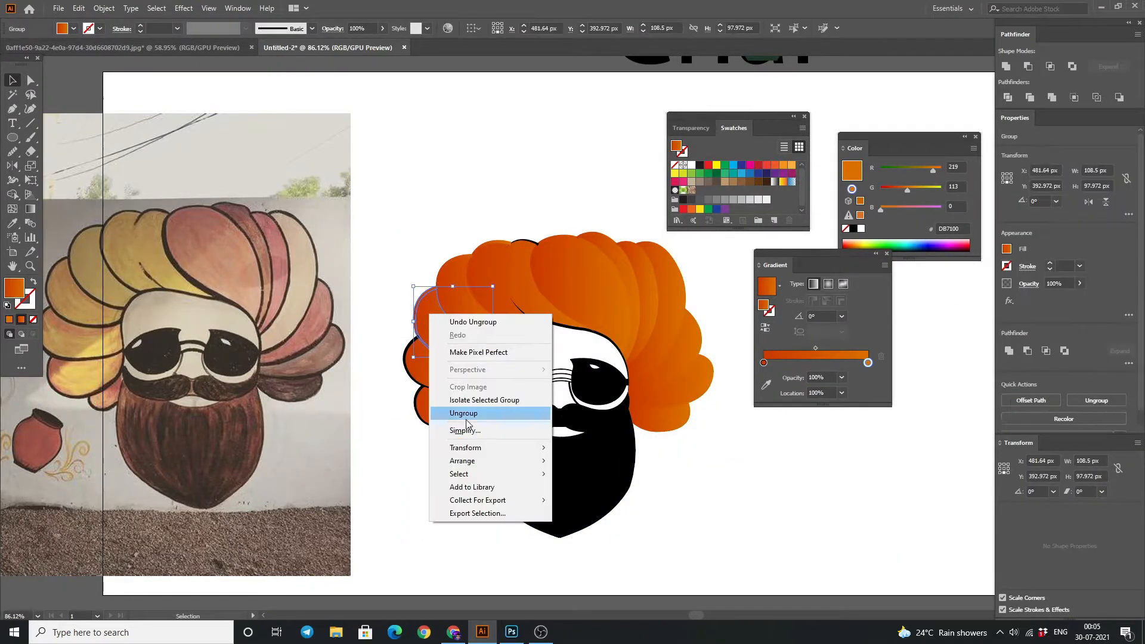
{"action": "left_click", "coordinate": [466, 413]}
{"action": "left_click", "coordinate": [418, 275]}
{"action": "right_click", "coordinate": [451, 281]}
{"action": "left_click", "coordinate": [482, 381]}
{"action": "right_click", "coordinate": [480, 261]}
{"action": "left_click", "coordinate": [504, 361]}
{"action": "left_click", "coordinate": [519, 222]}
{"action": "right_click", "coordinate": [529, 258]}
{"action": "left_click", "coordinate": [556, 358]}
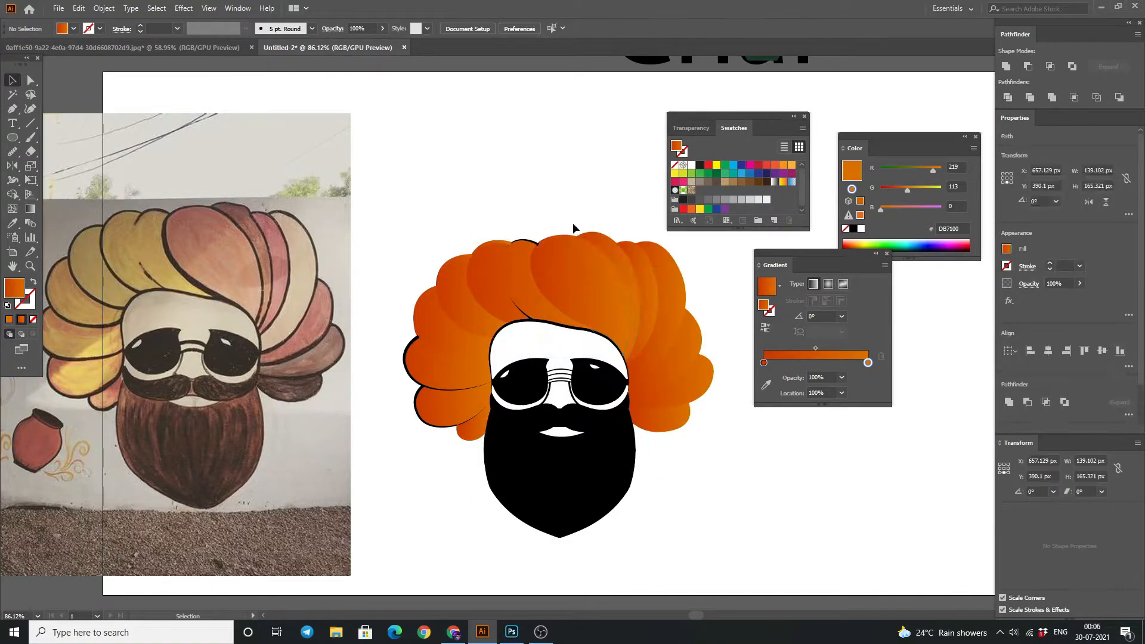
{"action": "left_click", "coordinate": [526, 192]}
{"action": "left_click", "coordinate": [634, 262]}
{"action": "right_click", "coordinate": [677, 417]}
{"action": "left_click", "coordinate": [704, 485]}
Select the backing outline shapes of all the turban segments together and fill them with black 000000.
{"action": "left_click", "coordinate": [422, 306]}
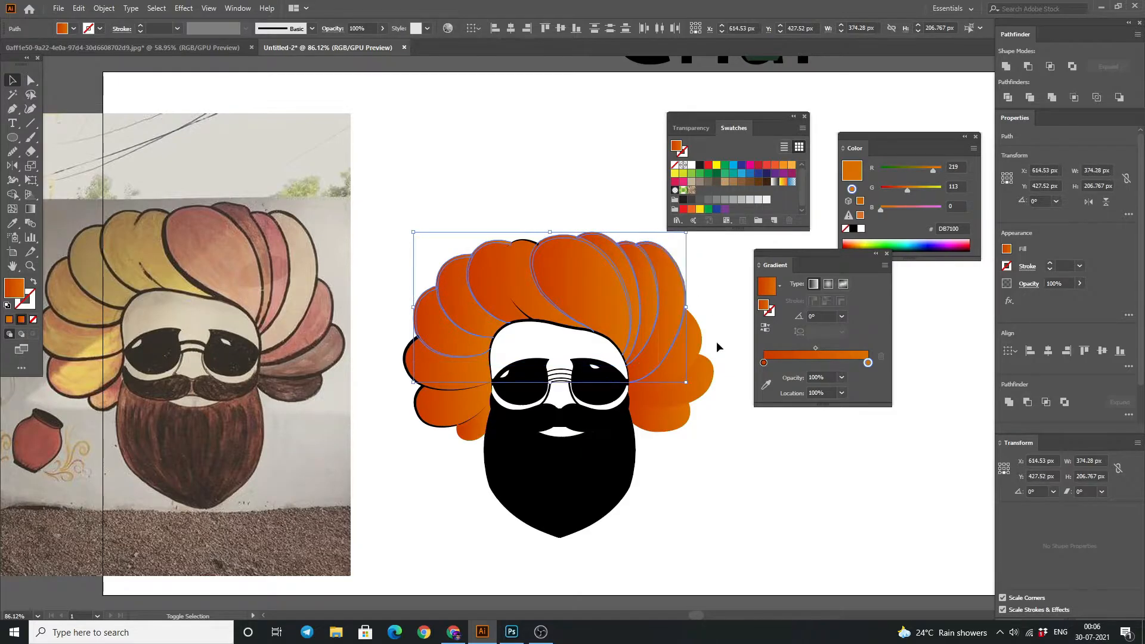
{"action": "left_click", "coordinate": [711, 369], "text": "shift"}
{"action": "left_click", "coordinate": [686, 420], "text": "shift"}
{"action": "double_click", "coordinate": [15, 290]}
{"action": "left_click", "coordinate": [914, 378]}
{"action": "double_click", "coordinate": [852, 172]}
{"action": "key", "text": "Return"}
{"action": "left_click", "coordinate": [438, 194]}
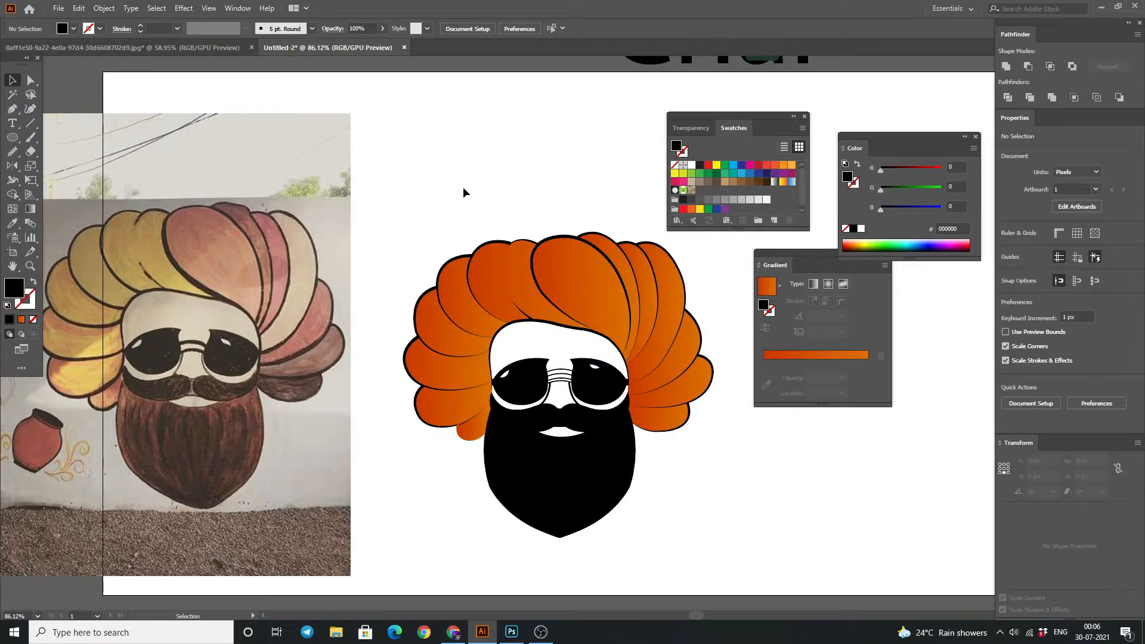
Change the central turban fold's gradient to run from red FF1800 to orange FF7900.
{"action": "left_click", "coordinate": [590, 289]}
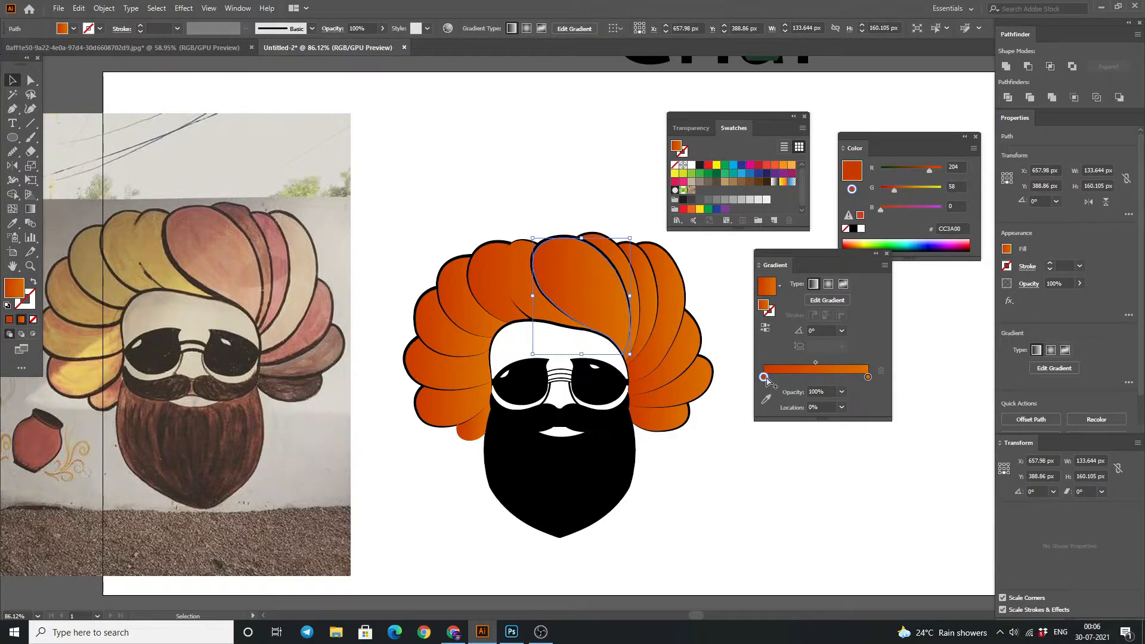
{"action": "double_click", "coordinate": [15, 293]}
{"action": "left_click", "coordinate": [783, 357]}
{"action": "left_click", "coordinate": [802, 506]}
{"action": "left_click", "coordinate": [913, 361]}
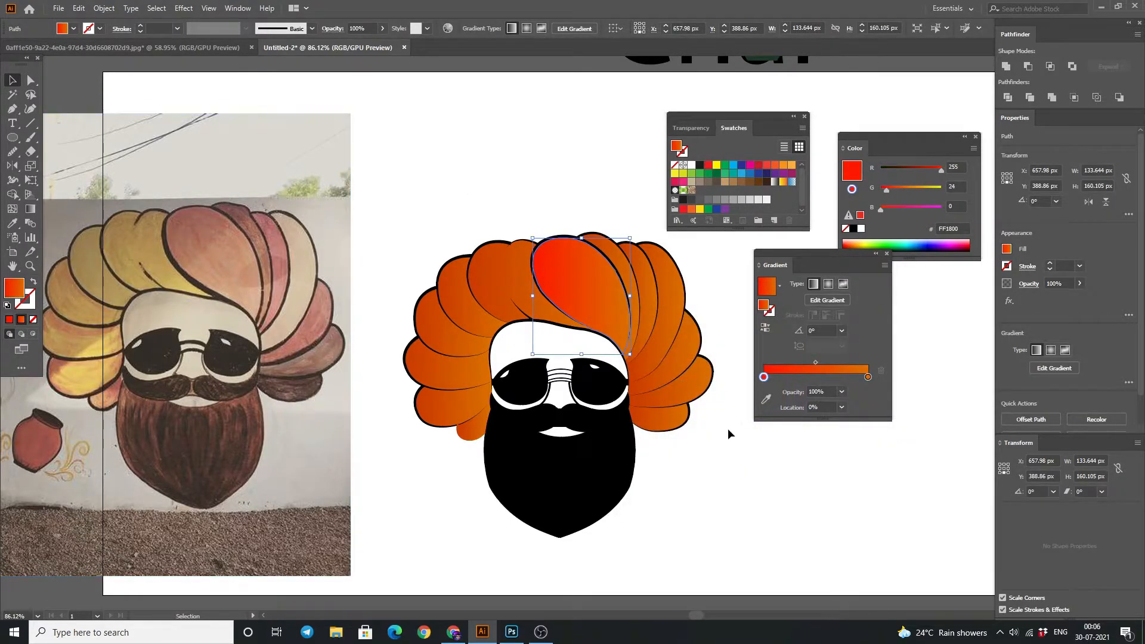
{"action": "double_click", "coordinate": [14, 289]}
{"action": "left_click", "coordinate": [915, 364]}
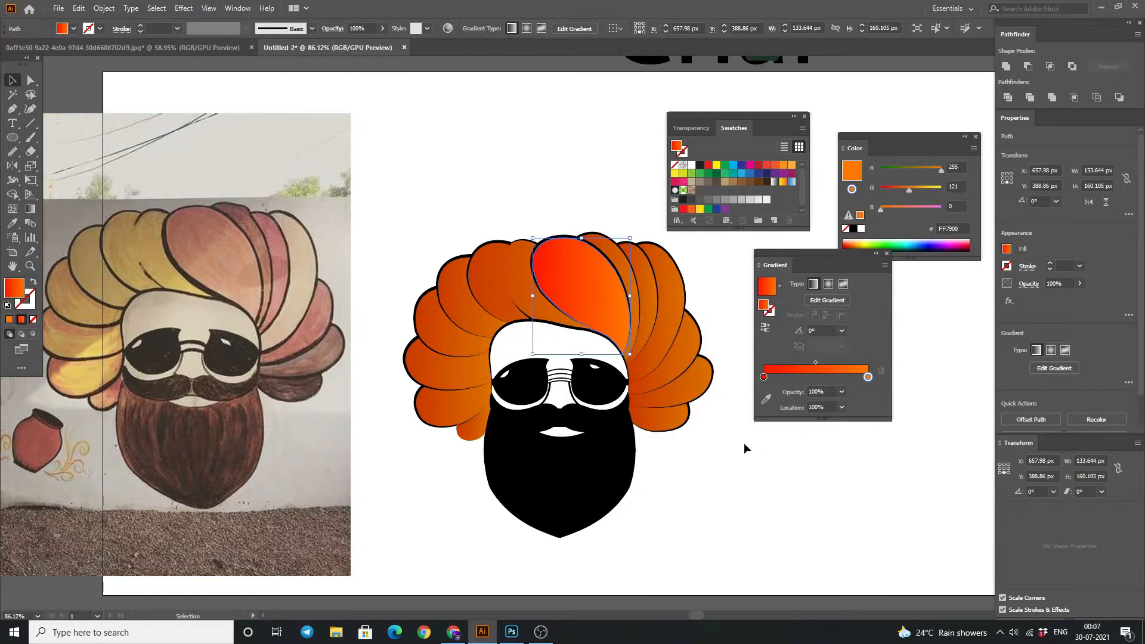
Apply the FF1800 to FF7900 gradient to the turban segments right of the central fold, reversing it on the four outer ones.
{"action": "left_click", "coordinate": [685, 347]}
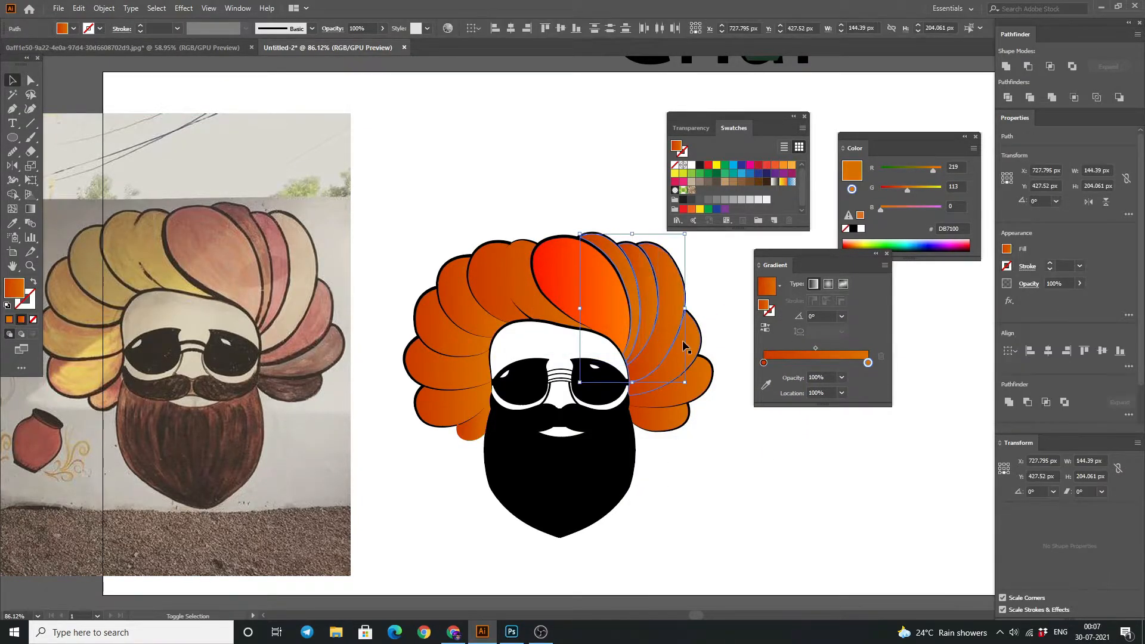
{"action": "left_click", "coordinate": [344, 142]}
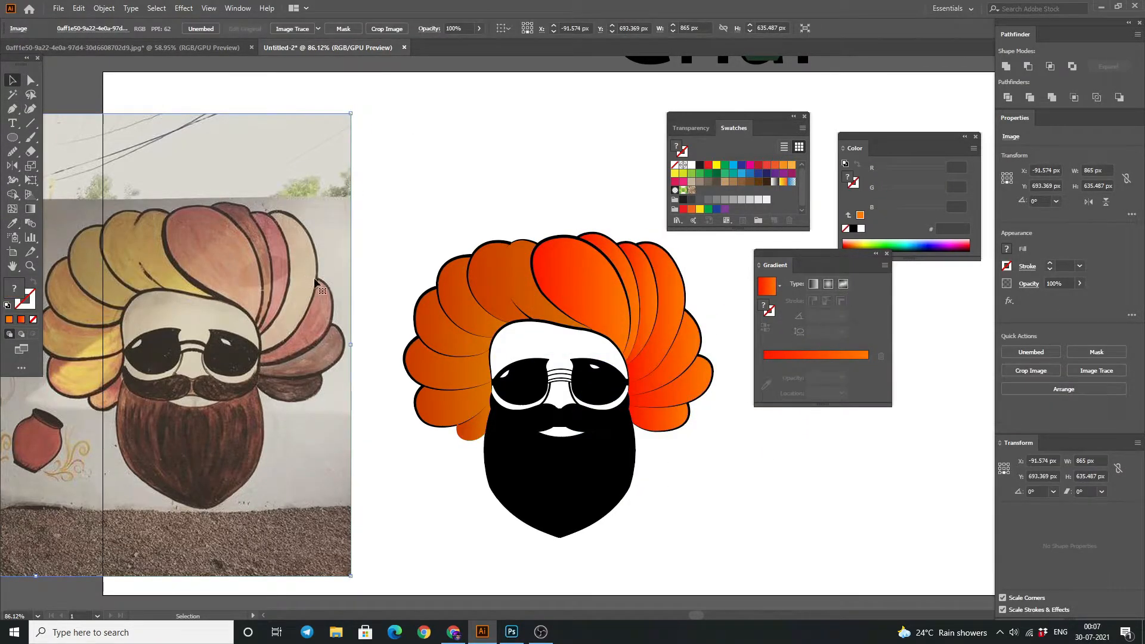
{"action": "left_click", "coordinate": [668, 299]}
{"action": "left_click", "coordinate": [765, 342]}
{"action": "left_click", "coordinate": [722, 320]}
{"action": "left_click", "coordinate": [686, 358]}
{"action": "left_click", "coordinate": [766, 341]}
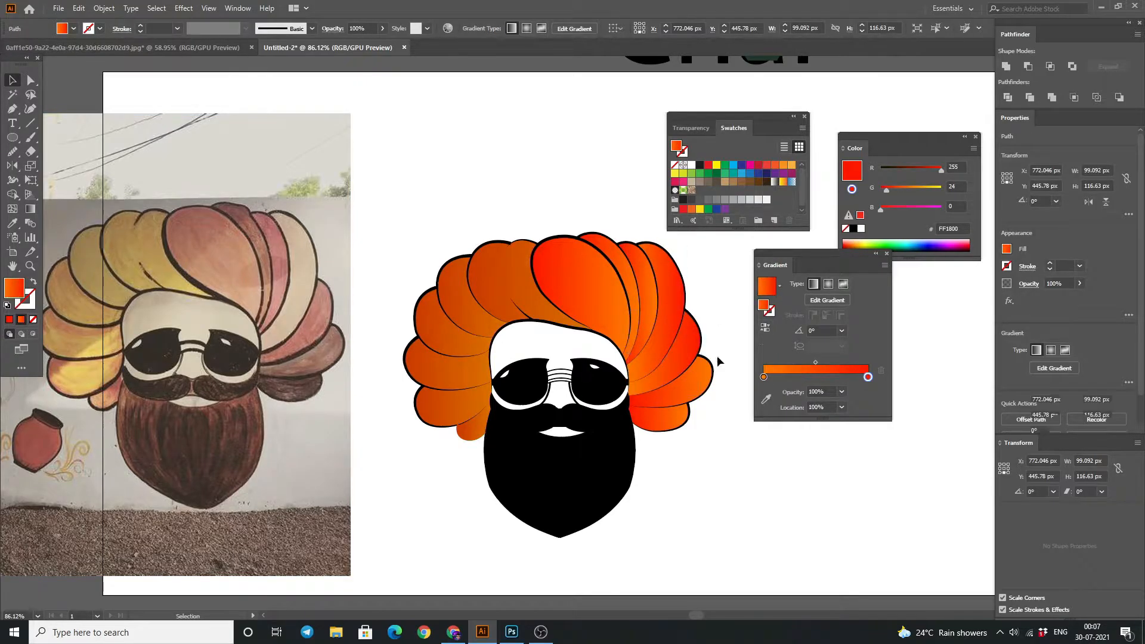
{"action": "left_click", "coordinate": [686, 385]}
{"action": "left_click", "coordinate": [766, 341]}
{"action": "left_click", "coordinate": [724, 322]}
{"action": "left_click", "coordinate": [671, 425]}
{"action": "left_click", "coordinate": [765, 342]}
{"action": "left_click", "coordinate": [496, 178]}
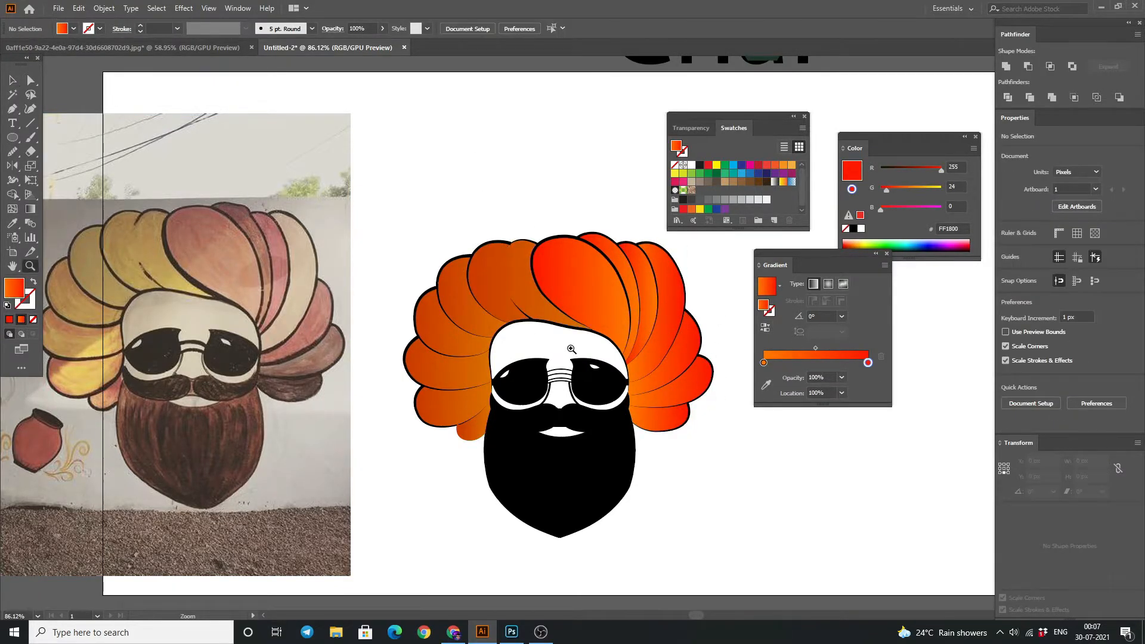
Fill the small patch between the two moustache halves with dark brown 3F2711.
{"action": "key", "text": "z"}
{"action": "left_click_drag", "start_coordinate": [599, 404], "coordinate": [722, 404]}
{"action": "left_click_drag", "start_coordinate": [514, 319], "coordinate": [315, 304]}
{"action": "left_click_drag", "start_coordinate": [490, 338], "coordinate": [692, 383]}
{"action": "left_click", "coordinate": [13, 85]}
{"action": "left_click", "coordinate": [469, 394]}
{"action": "double_click", "coordinate": [15, 288]}
{"action": "left_click_drag", "start_coordinate": [711, 460], "coordinate": [738, 467]}
{"action": "left_click", "coordinate": [909, 362]}
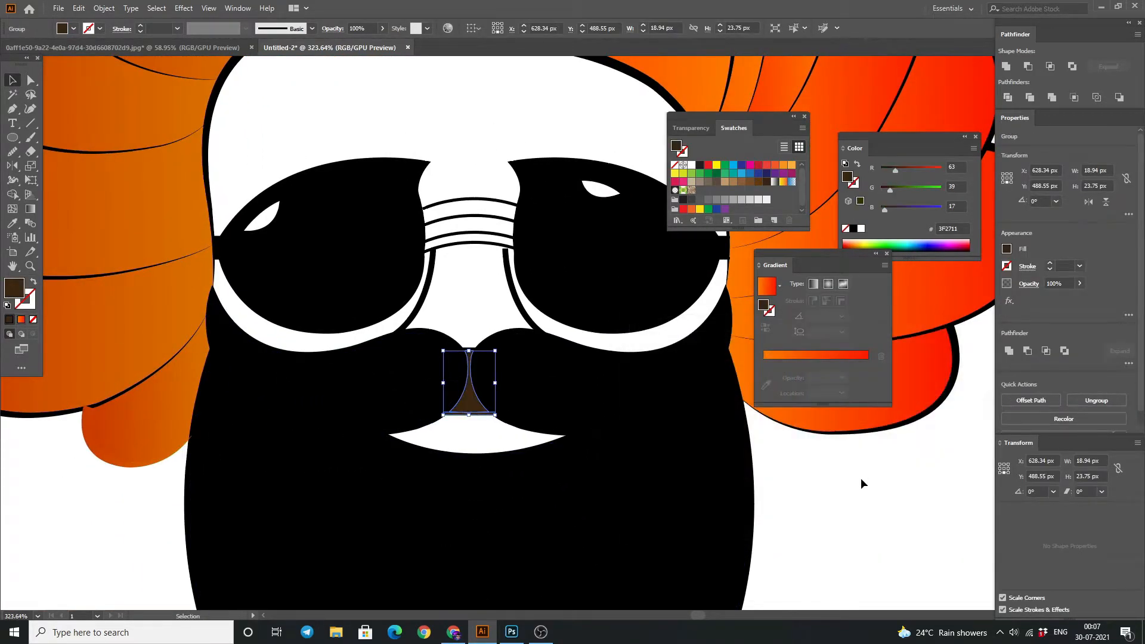
Ungroup the moustache halves and fill their inner shapes with dark brown, keeping the backing outlines black.
{"action": "left_click", "coordinate": [425, 402]}
{"action": "left_click", "coordinate": [519, 378], "text": "shift"}
{"action": "left_click", "coordinate": [404, 394]}
{"action": "left_click", "coordinate": [519, 379], "text": "shift"}
{"action": "right_click", "coordinate": [402, 367]}
{"action": "left_click", "coordinate": [435, 475]}
{"action": "left_click", "coordinate": [348, 400]}
{"action": "left_click", "coordinate": [519, 382], "text": "shift"}
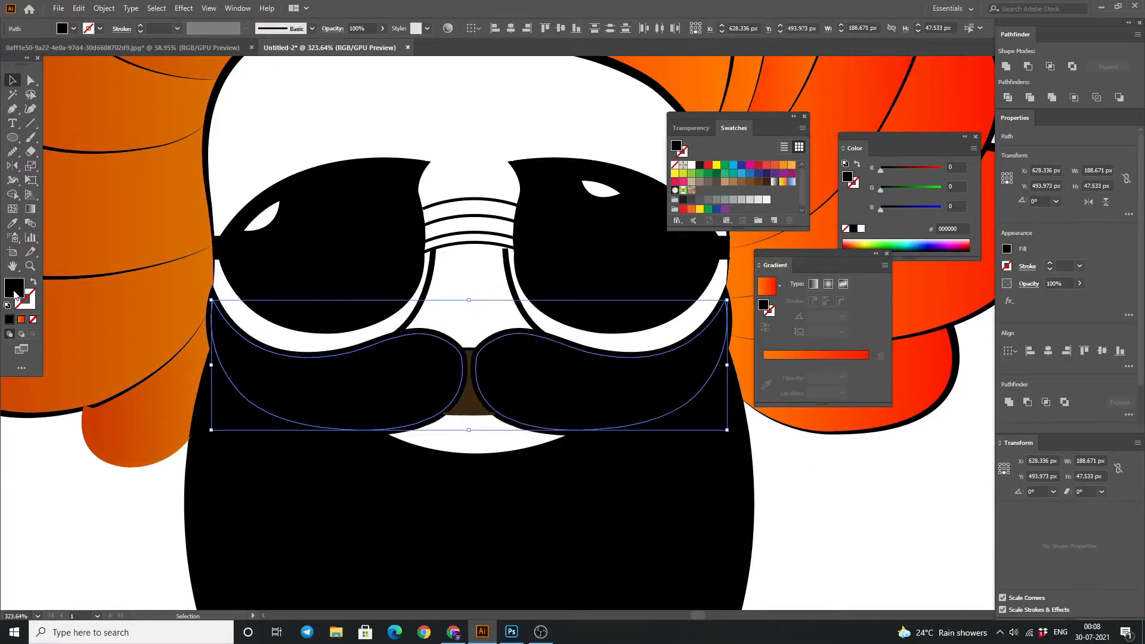
{"action": "double_click", "coordinate": [18, 293]}
{"action": "left_click", "coordinate": [907, 366]}
Ungroup the patch between the moustache halves and delete the leftover black outline pieces around it.
{"action": "key", "text": "ctrl+shift+a"}
{"action": "scroll", "coordinate": [424, 417], "scroll_direction": "down", "scroll_amount": 3}
{"action": "key", "text": "z"}
{"action": "mouse_move", "coordinate": [424, 417]}
{"action": "left_mouse_down"}
{"action": "mouse_move", "coordinate": [450, 383]}
{"action": "mouse_move", "coordinate": [503, 411]}
{"action": "mouse_move", "coordinate": [437, 405]}
{"action": "left_mouse_up"}
{"action": "key", "text": "v"}
{"action": "left_click", "coordinate": [559, 418]}
{"action": "right_click", "coordinate": [557, 417]}
{"action": "left_click", "coordinate": [581, 305]}
{"action": "left_click", "coordinate": [564, 473]}
{"action": "left_click", "coordinate": [560, 434]}
{"action": "key", "text": "Delete"}
{"action": "left_click", "coordinate": [555, 337]}
{"action": "key", "text": "Delete"}
{"action": "left_click_drag", "start_coordinate": [547, 254], "coordinate": [623, 274]}
{"action": "left_click", "coordinate": [12, 109]}
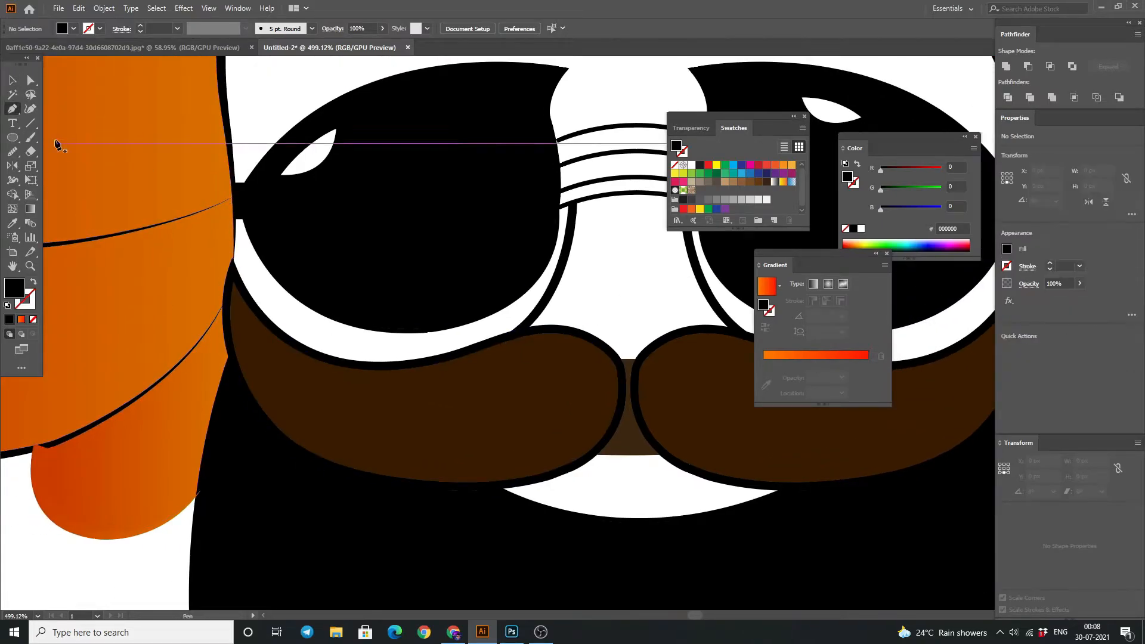
{"action": "left_click_drag", "start_coordinate": [331, 370], "coordinate": [245, 344]}
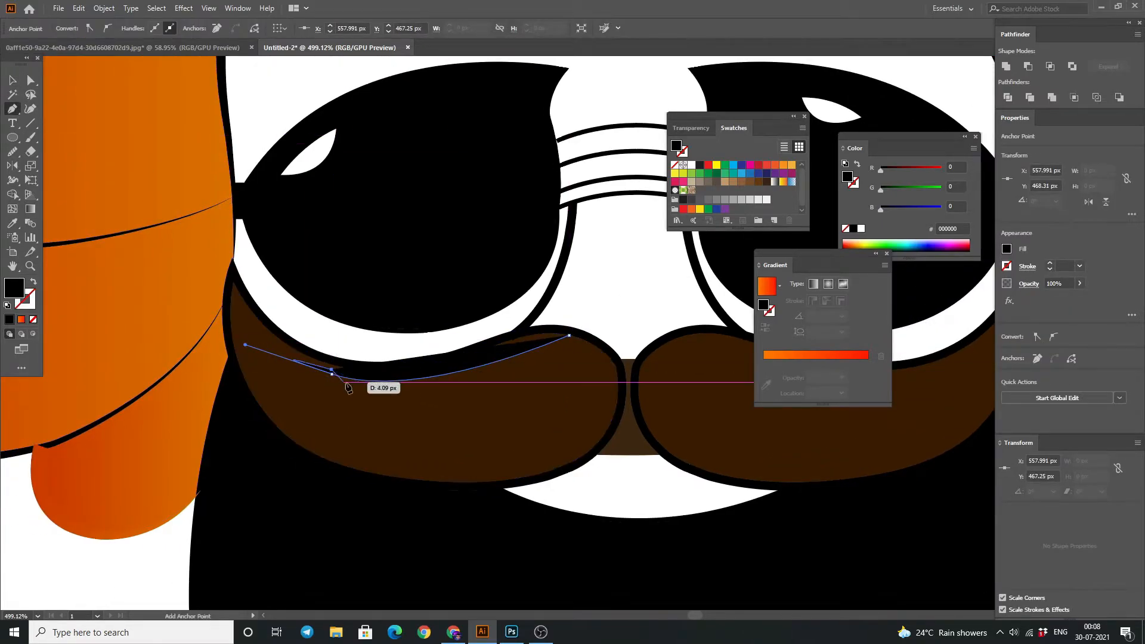
{"action": "left_click_drag", "start_coordinate": [577, 338], "coordinate": [754, 259]}
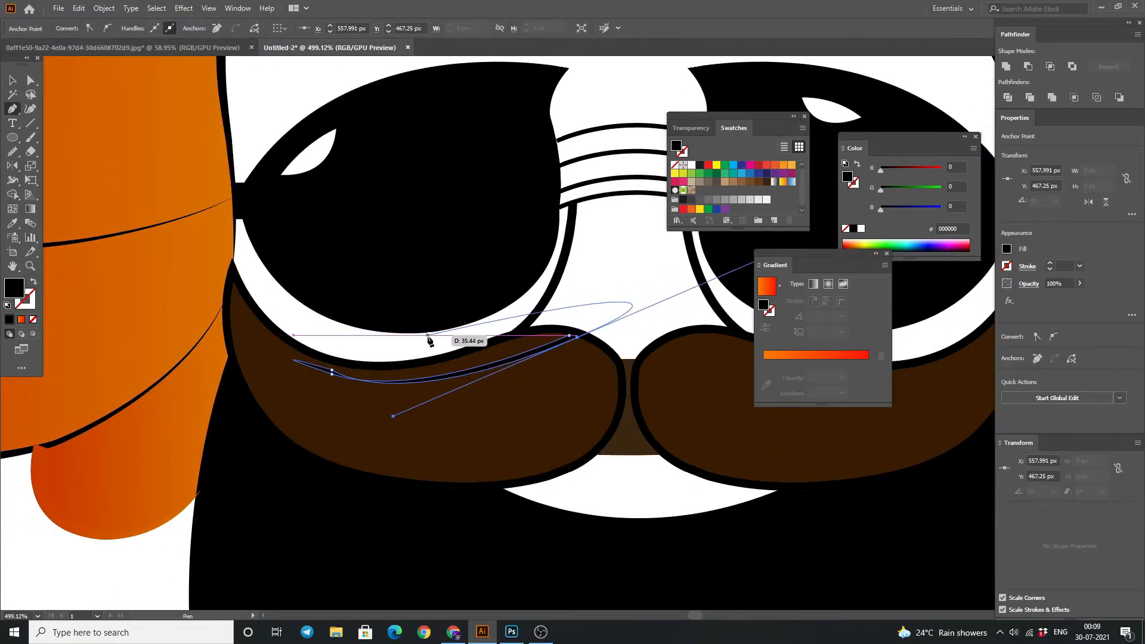
{"action": "key", "text": "ctrl+z"}
{"action": "key", "text": "ctrl+z"}
{"action": "key", "text": "ctrl+z"}
Ungroup the beard and fill its inner shape with dark brown 3A1D04.
{"action": "key", "text": "z"}
{"action": "left_click_drag", "start_coordinate": [515, 361], "coordinate": [420, 387]}
{"action": "scroll", "coordinate": [539, 432], "scroll_direction": "up", "scroll_amount": 1}
{"action": "left_click_drag", "start_coordinate": [538, 432], "coordinate": [361, 359]}
{"action": "key", "text": "v"}
{"action": "right_click", "coordinate": [328, 355]}
{"action": "left_click", "coordinate": [585, 440]}
{"action": "double_click", "coordinate": [13, 288]}
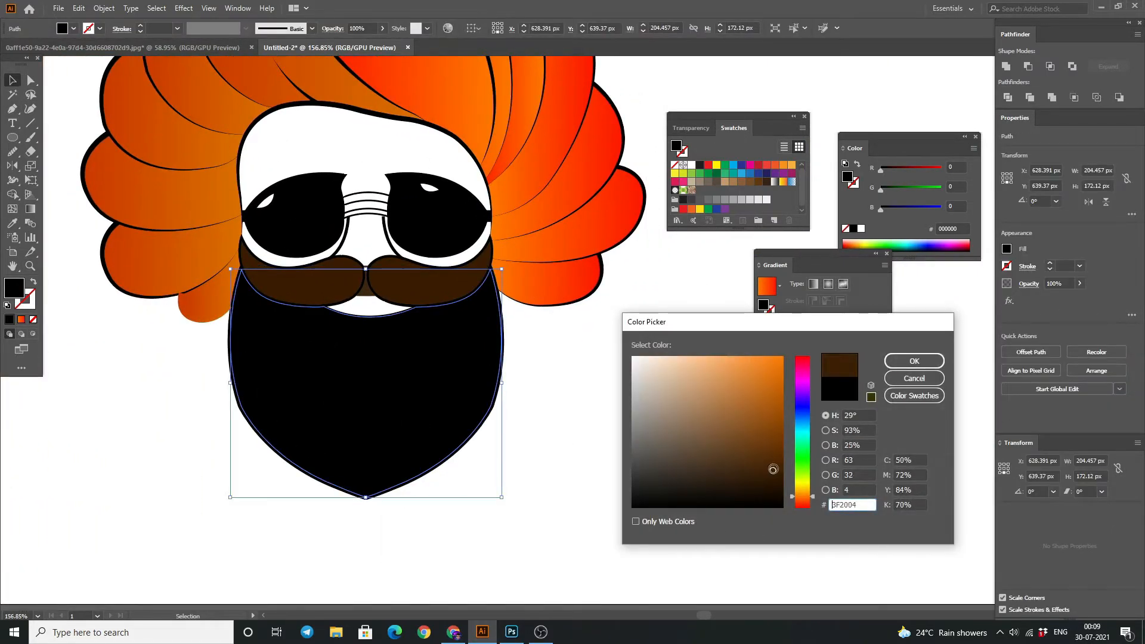
{"action": "left_click_drag", "start_coordinate": [773, 469], "coordinate": [773, 473]}
{"action": "left_click", "coordinate": [913, 361]}
{"action": "left_click", "coordinate": [570, 349]}
{"action": "left_click_drag", "start_coordinate": [570, 349], "coordinate": [508, 383]}
Draw a tapered, curved strand about 75 by 147 px with the Pen tool, from below the left moustache to the beard's tip.
{"action": "key", "text": "z"}
{"action": "mouse_move", "coordinate": [441, 430]}
{"action": "left_mouse_down"}
{"action": "mouse_move", "coordinate": [345, 430]}
{"action": "mouse_move", "coordinate": [423, 420]}
{"action": "left_mouse_up"}
{"action": "left_click_drag", "start_coordinate": [294, 406], "coordinate": [407, 390]}
{"action": "left_click_drag", "start_coordinate": [215, 417], "coordinate": [277, 361]}
{"action": "left_click_drag", "start_coordinate": [644, 364], "coordinate": [525, 371]}
{"action": "left_click_drag", "start_coordinate": [400, 347], "coordinate": [268, 350]}
{"action": "key", "text": "v"}
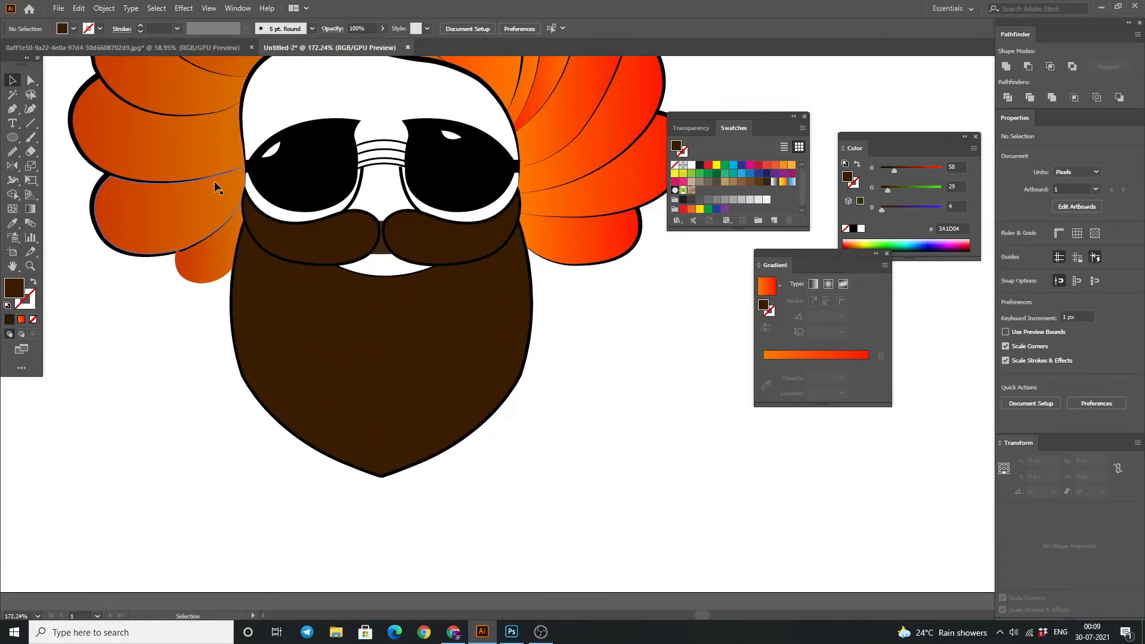
{"action": "key", "text": "p"}
{"action": "left_click", "coordinate": [261, 252]}
{"action": "left_click_drag", "start_coordinate": [381, 477], "coordinate": [548, 546]}
{"action": "left_click", "coordinate": [13, 80]}
{"action": "key", "text": "p"}
{"action": "left_click", "coordinate": [268, 254]}
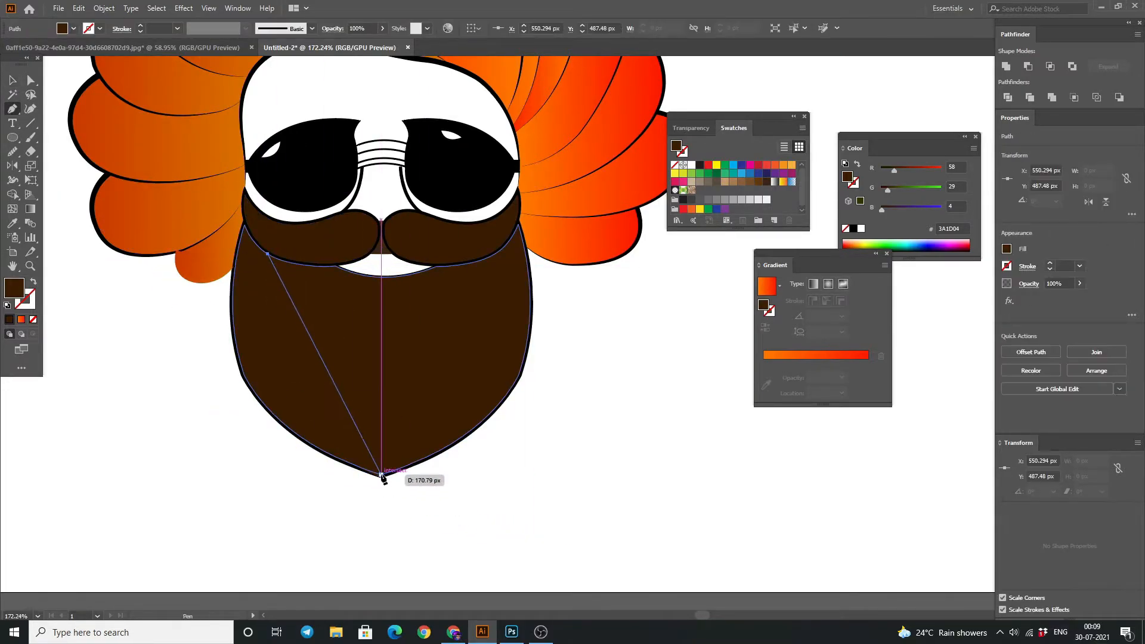
{"action": "left_click", "coordinate": [383, 477]}
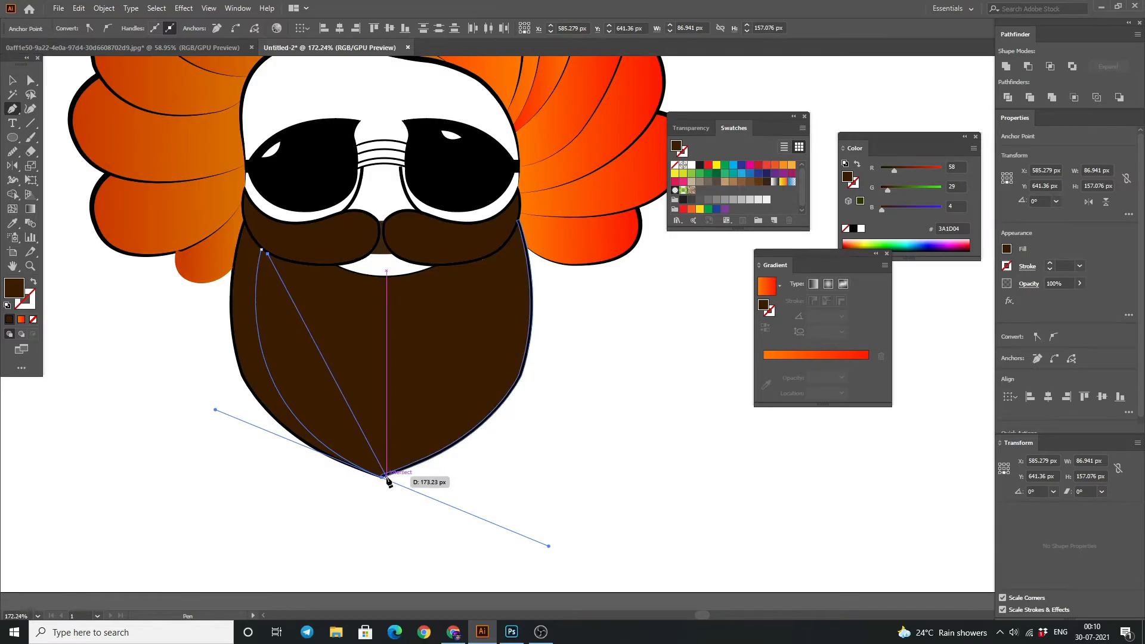
{"action": "key", "text": "ctrl+z"}
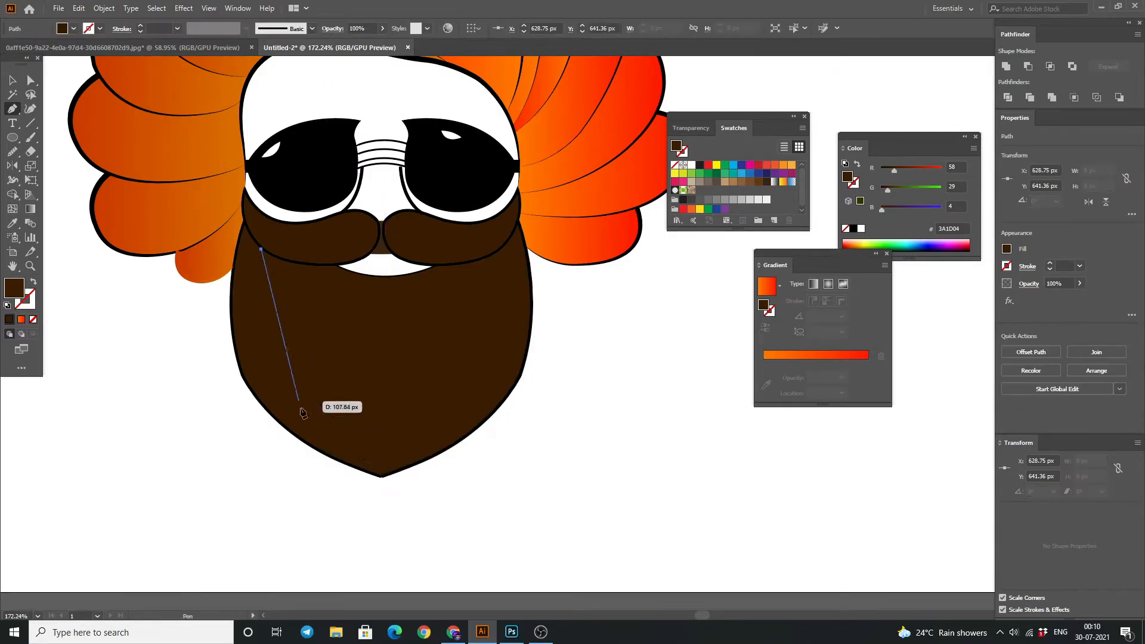
{"action": "left_click", "coordinate": [364, 463]}
{"action": "left_click_drag", "start_coordinate": [282, 261], "coordinate": [298, 149]}
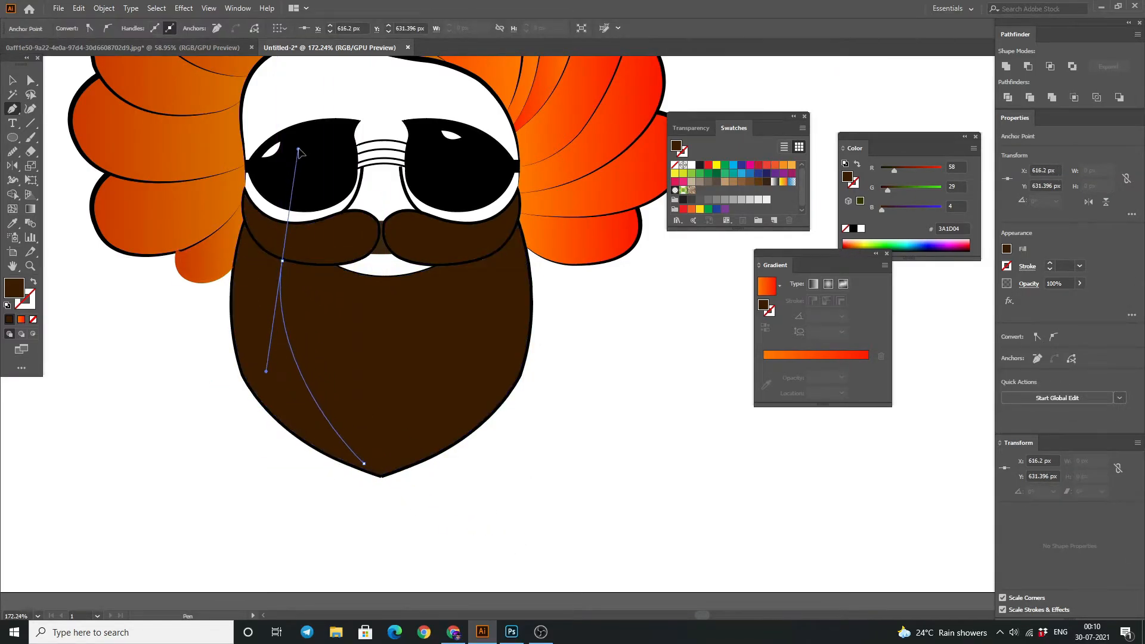
Fill the beard strand with black 000000.
{"action": "left_click", "coordinate": [12, 78]}
{"action": "double_click", "coordinate": [14, 288]}
{"action": "left_click_drag", "start_coordinate": [770, 447], "coordinate": [770, 510]}
{"action": "left_click", "coordinate": [913, 360]}
{"action": "left_click", "coordinate": [632, 381]}
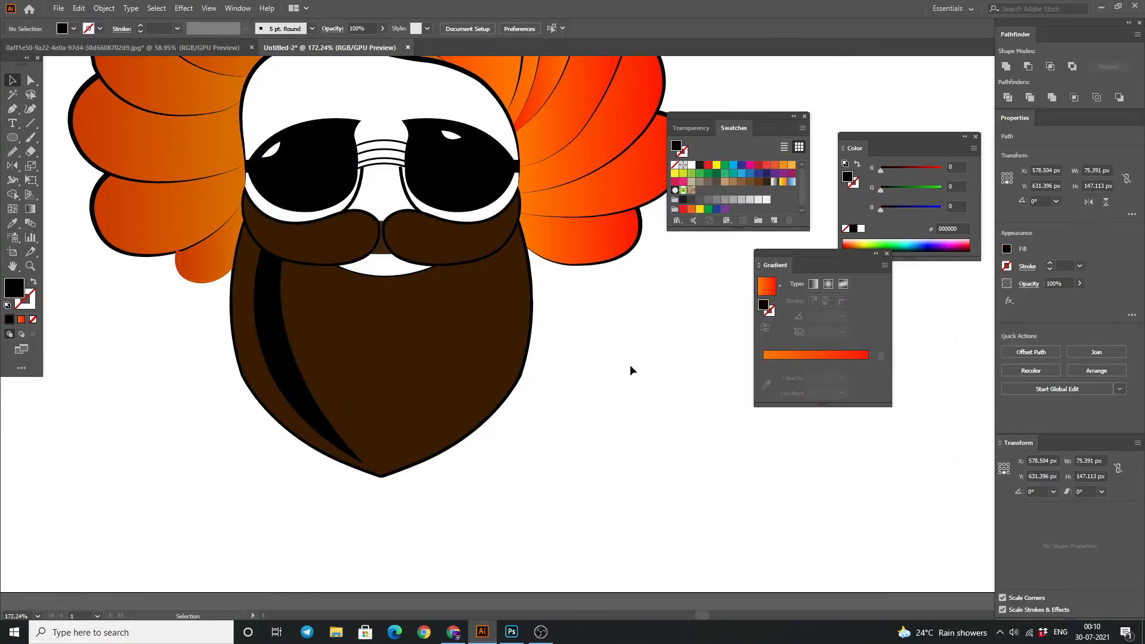
Draw a second closed black strand beside the first, curving from under the left moustache to the beard's tip.
{"action": "left_click_drag", "start_coordinate": [632, 381], "coordinate": [539, 436]}
{"action": "key", "text": "p"}
{"action": "left_click", "coordinate": [206, 320]}
{"action": "left_click_drag", "start_coordinate": [280, 518], "coordinate": [378, 522]}
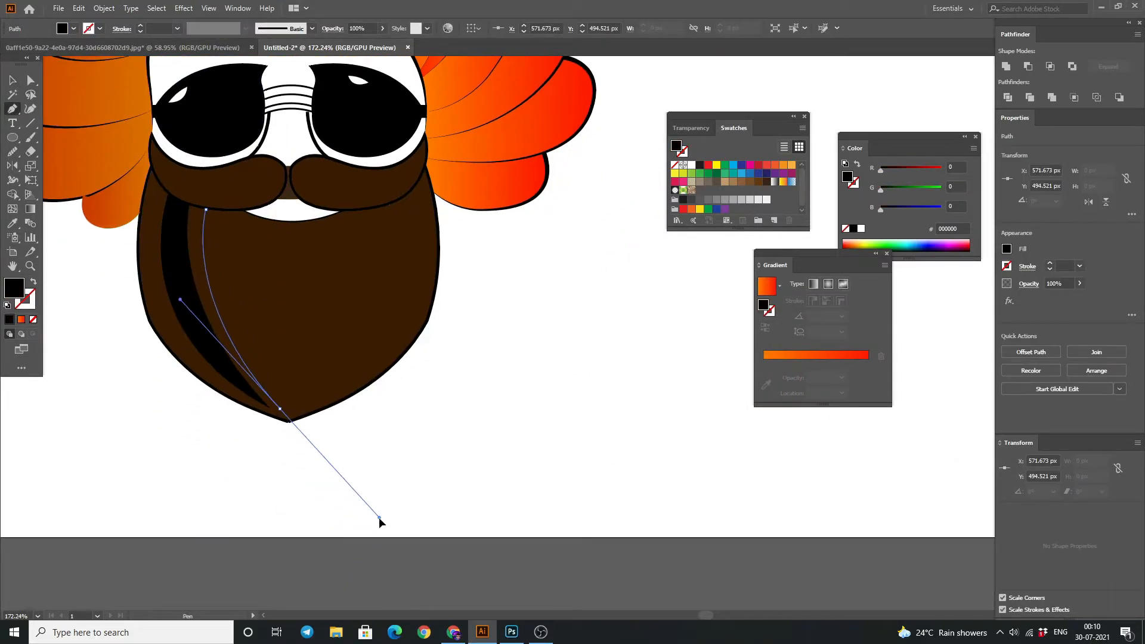
{"action": "left_click_drag", "start_coordinate": [232, 212], "coordinate": [256, 143]}
{"action": "left_click", "coordinate": [206, 210]}
{"action": "key", "text": "ctrl+shift+a"}
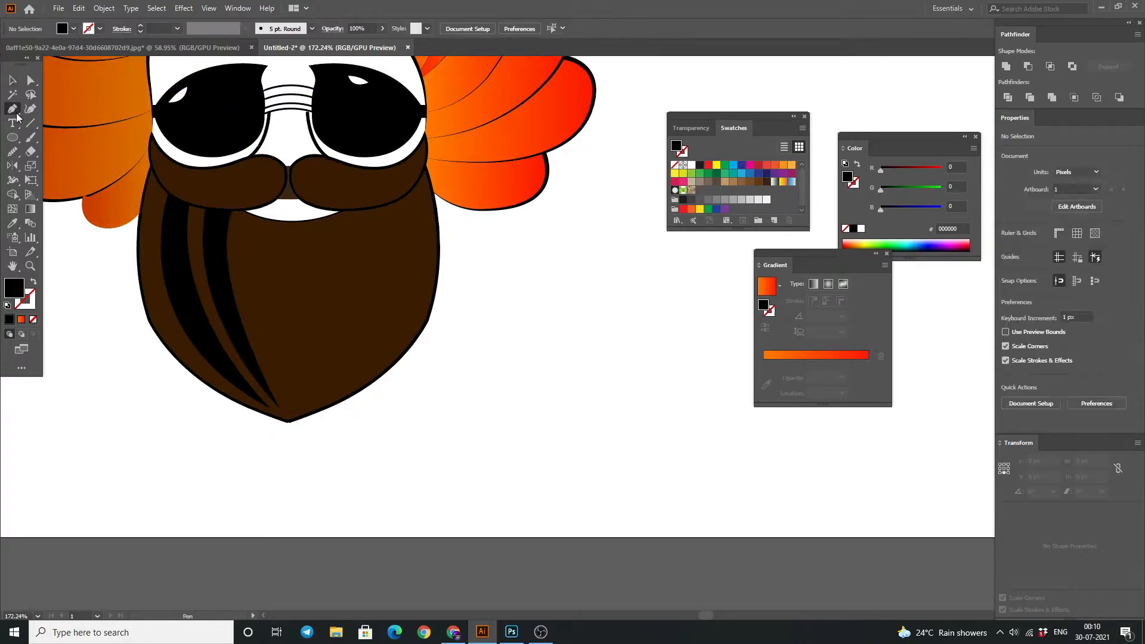
Draw a third and a fourth black strand from the lower edge of the mouth down to the beard's tip.
{"action": "left_click", "coordinate": [246, 211]}
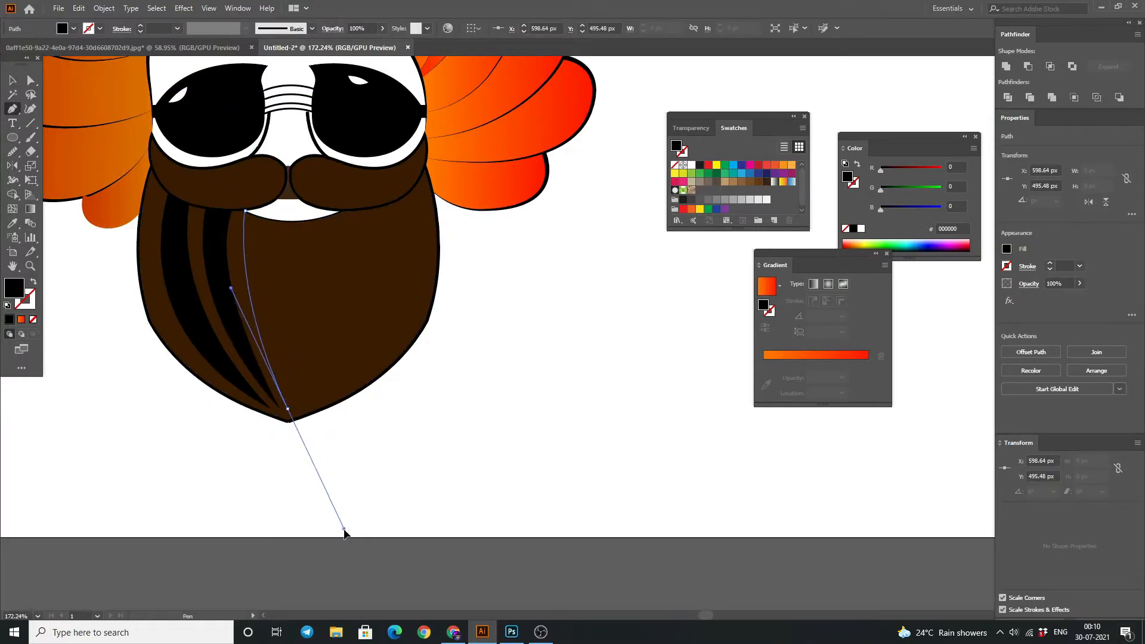
{"action": "left_click", "coordinate": [288, 410]}
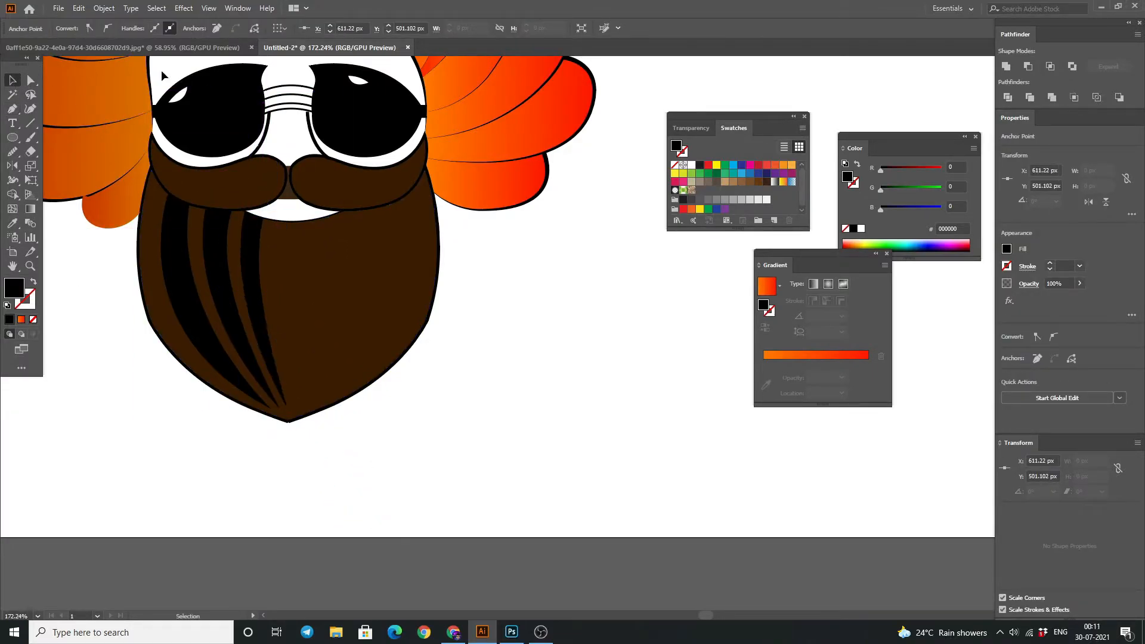
{"action": "key", "text": "p"}
{"action": "left_click", "coordinate": [283, 222]}
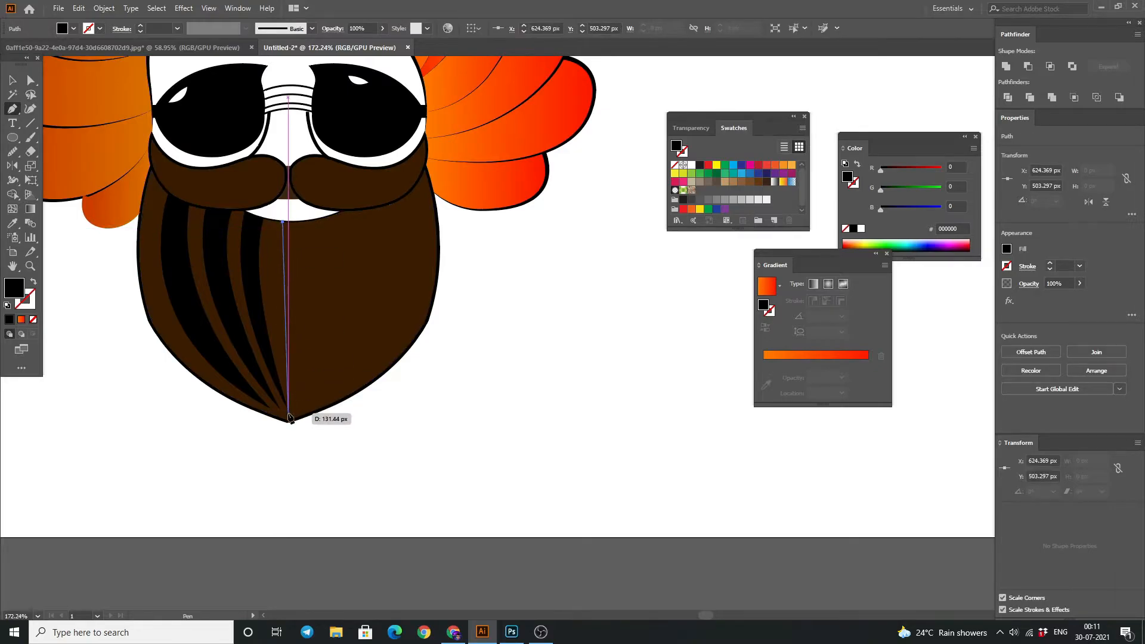
{"action": "left_click", "coordinate": [289, 413]}
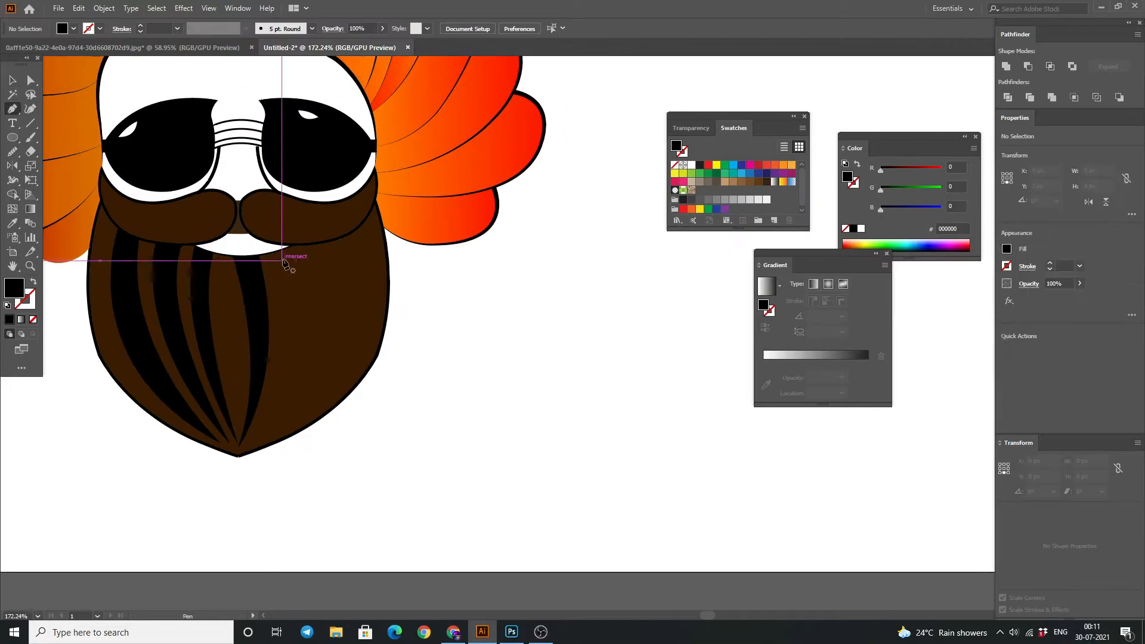
Draw a fifth black strand just right of the beard's centre, tapering down toward the tip.
{"action": "left_click_drag", "start_coordinate": [258, 436], "coordinate": [214, 487]}
{"action": "left_click", "coordinate": [255, 437]}
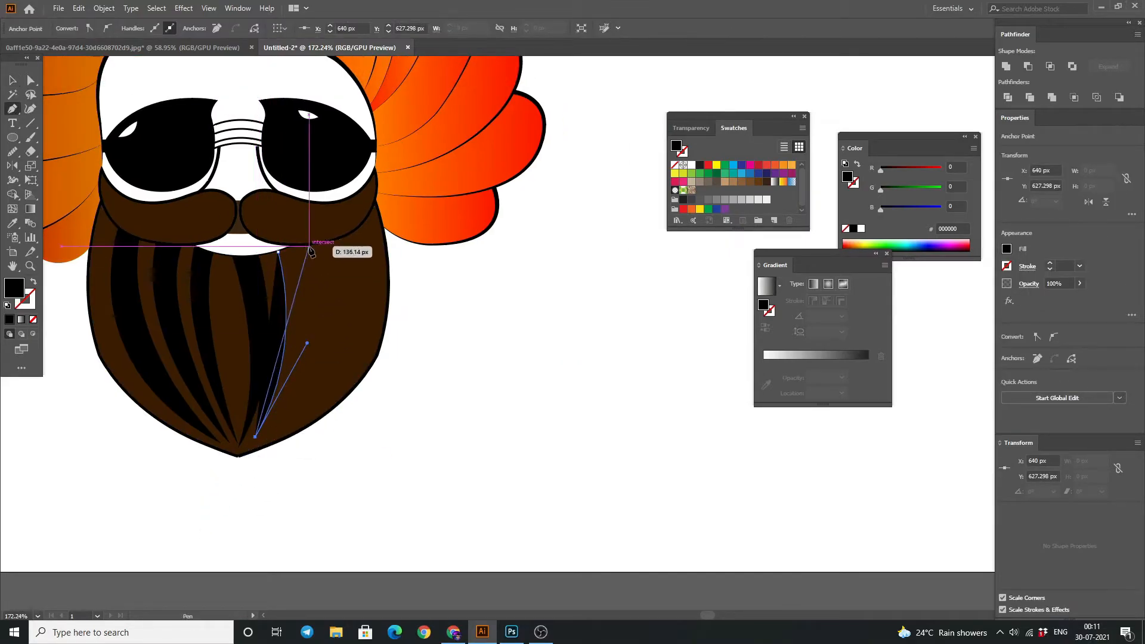
{"action": "key", "text": "v"}
{"action": "left_click", "coordinate": [266, 92]}
{"action": "left_click_drag", "start_coordinate": [266, 92], "coordinate": [192, 155]}
Draw two more closed black strands on the right side of the beard, tapering down to its lower right edge.
{"action": "key", "text": "p"}
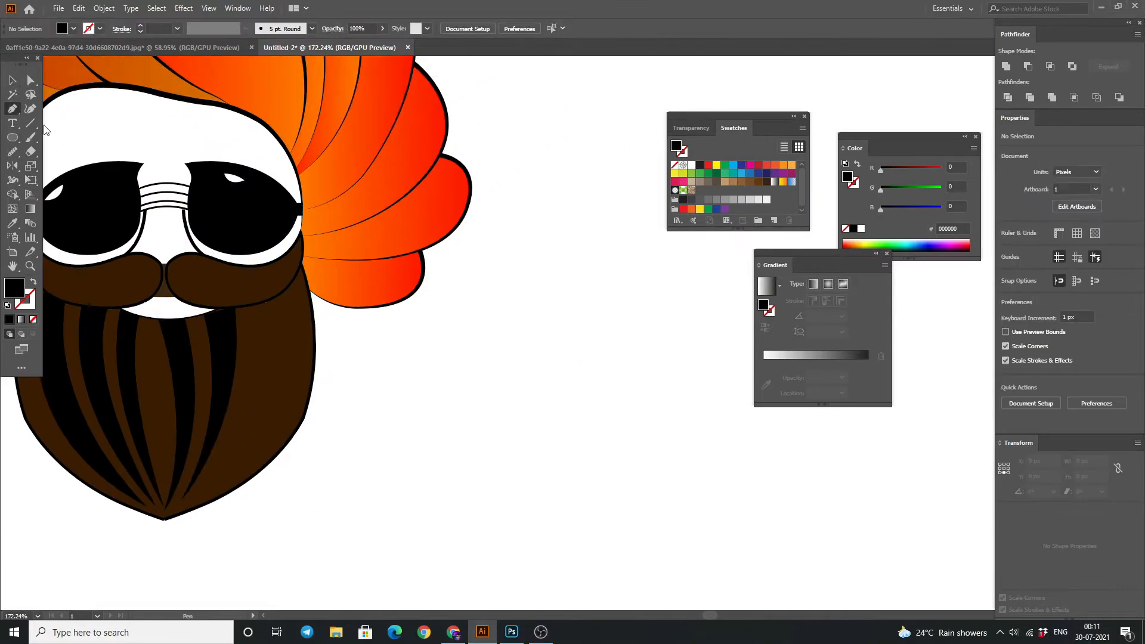
{"action": "left_click", "coordinate": [258, 305]}
{"action": "left_click", "coordinate": [206, 490]}
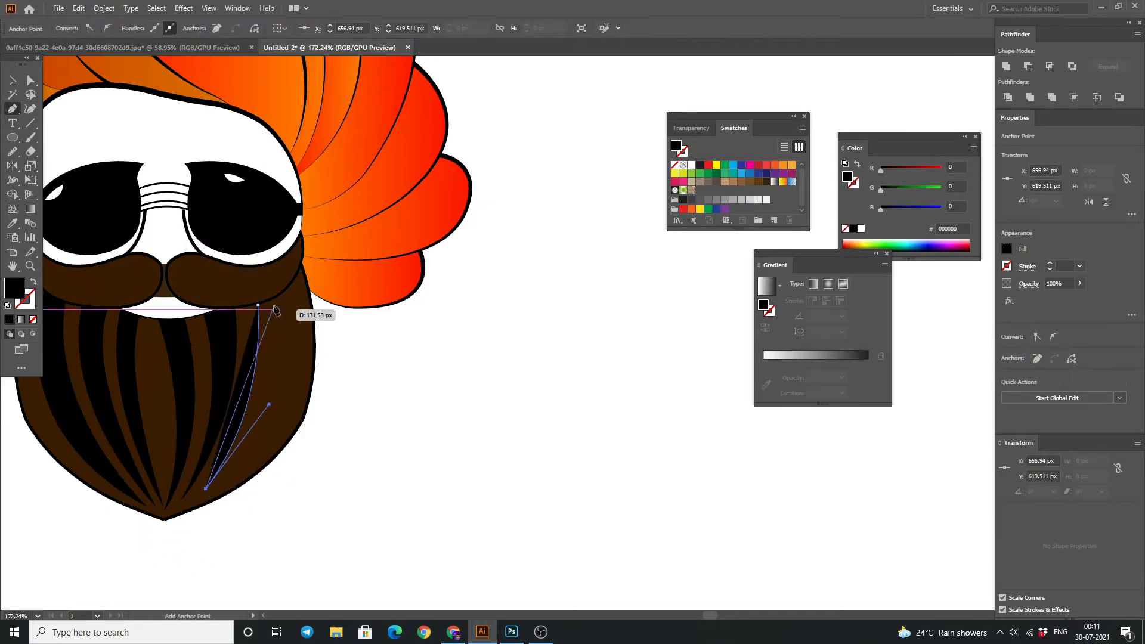
{"action": "left_click_drag", "start_coordinate": [297, 132], "coordinate": [287, 161]}
{"action": "left_click", "coordinate": [286, 161], "text": "ctrl"}
{"action": "left_click", "coordinate": [290, 283]}
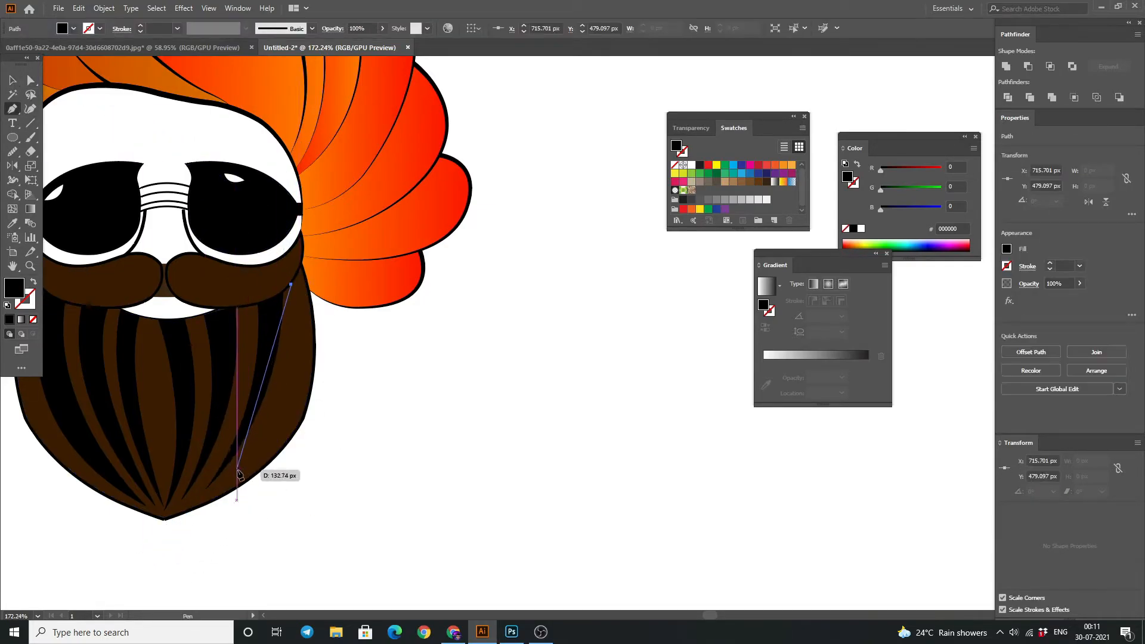
{"action": "left_click_drag", "start_coordinate": [166, 552], "coordinate": [165, 552]}
{"action": "mouse_move", "coordinate": [300, 273]}
{"action": "left_mouse_down"}
{"action": "mouse_move", "coordinate": [275, 120]}
{"action": "mouse_move", "coordinate": [275, 136]}
{"action": "left_mouse_up"}
{"action": "left_click", "coordinate": [345, 353], "text": "ctrl"}
{"action": "left_click_drag", "start_coordinate": [345, 353], "coordinate": [577, 374]}
Fill the beard's base shape with the light brown swatch A97C50.
{"action": "key", "text": "z"}
{"action": "mouse_move", "coordinate": [312, 345]}
{"action": "left_mouse_down"}
{"action": "mouse_move", "coordinate": [230, 356]}
{"action": "mouse_move", "coordinate": [478, 379]}
{"action": "left_mouse_up"}
{"action": "left_click_drag", "start_coordinate": [470, 242], "coordinate": [529, 242]}
{"action": "left_click_drag", "start_coordinate": [529, 242], "coordinate": [74, 195]}
{"action": "key", "text": "v"}
{"action": "left_click", "coordinate": [199, 396]}
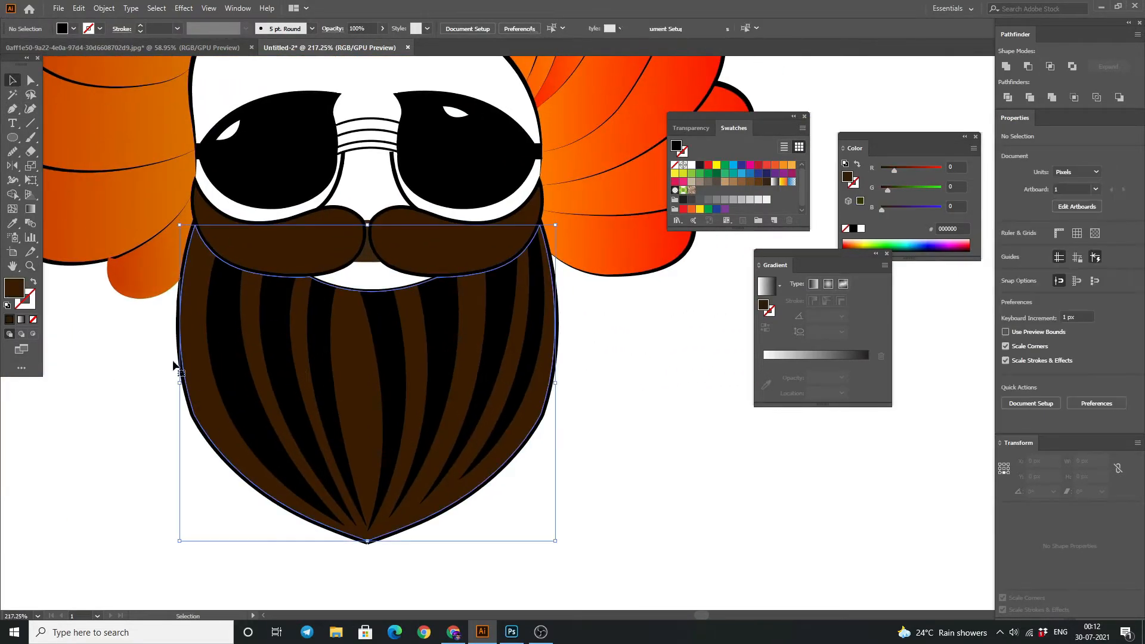
{"action": "left_click", "coordinate": [811, 356]}
{"action": "left_click", "coordinate": [454, 635]}
{"action": "left_click", "coordinate": [482, 632]}
{"action": "left_click", "coordinate": [733, 182]}
{"action": "left_click", "coordinate": [672, 372]}
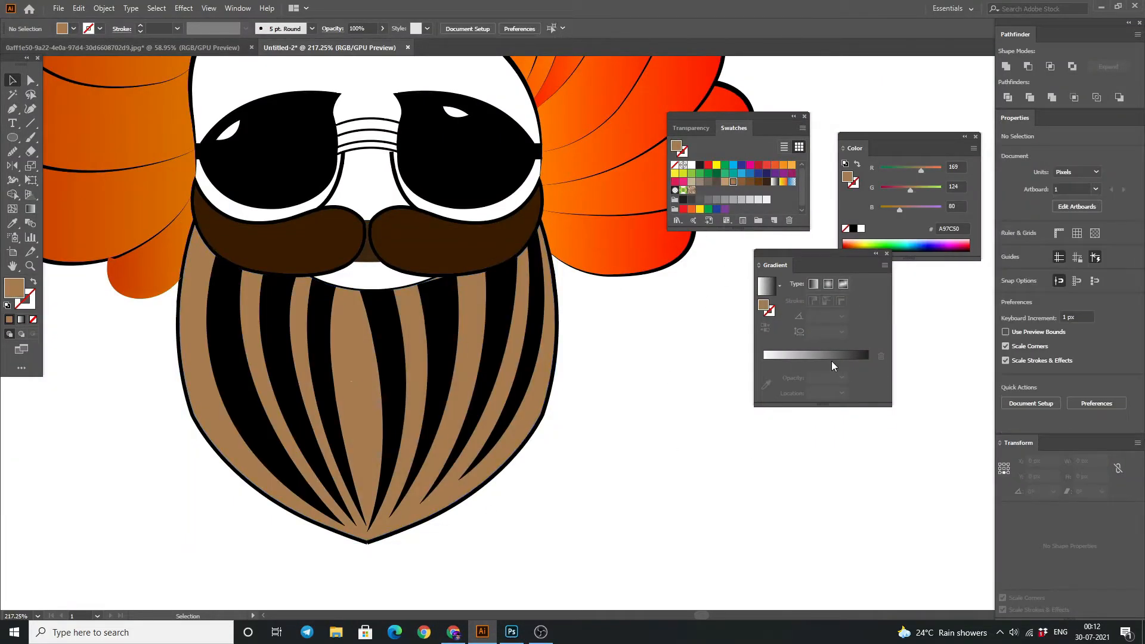
Set up a dark brown 1E0F05 to black linear gradient and apply it to the beard's base shape.
{"action": "double_click", "coordinate": [17, 292]}
{"action": "left_click", "coordinate": [802, 497]}
{"action": "left_click_drag", "start_coordinate": [762, 435], "coordinate": [769, 439]}
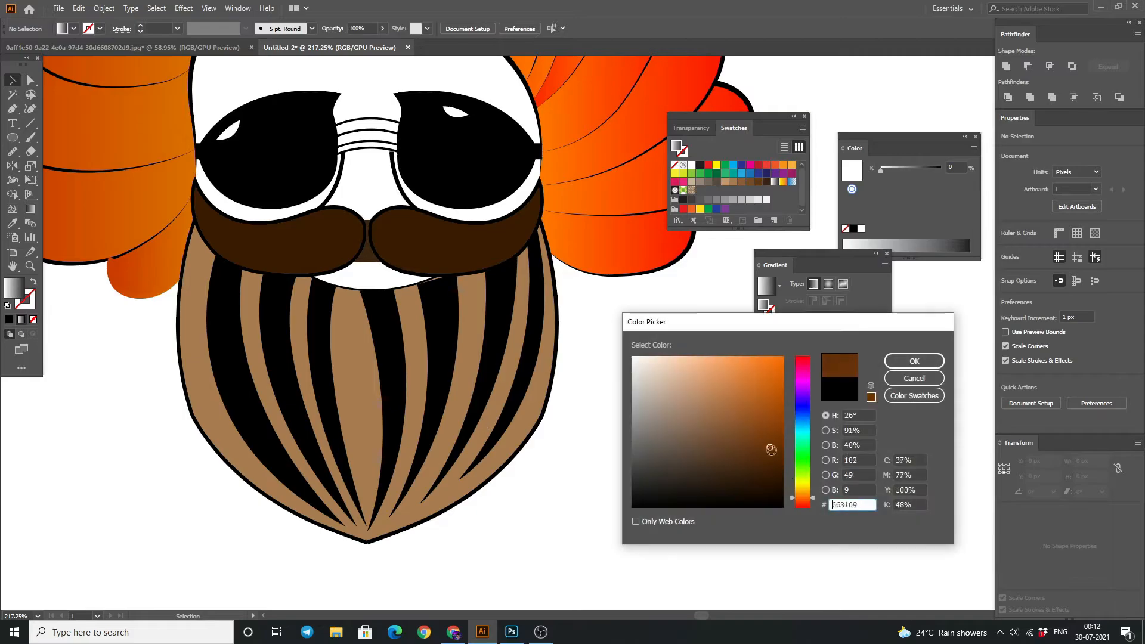
{"action": "left_click", "coordinate": [915, 361]}
{"action": "left_click", "coordinate": [506, 343]}
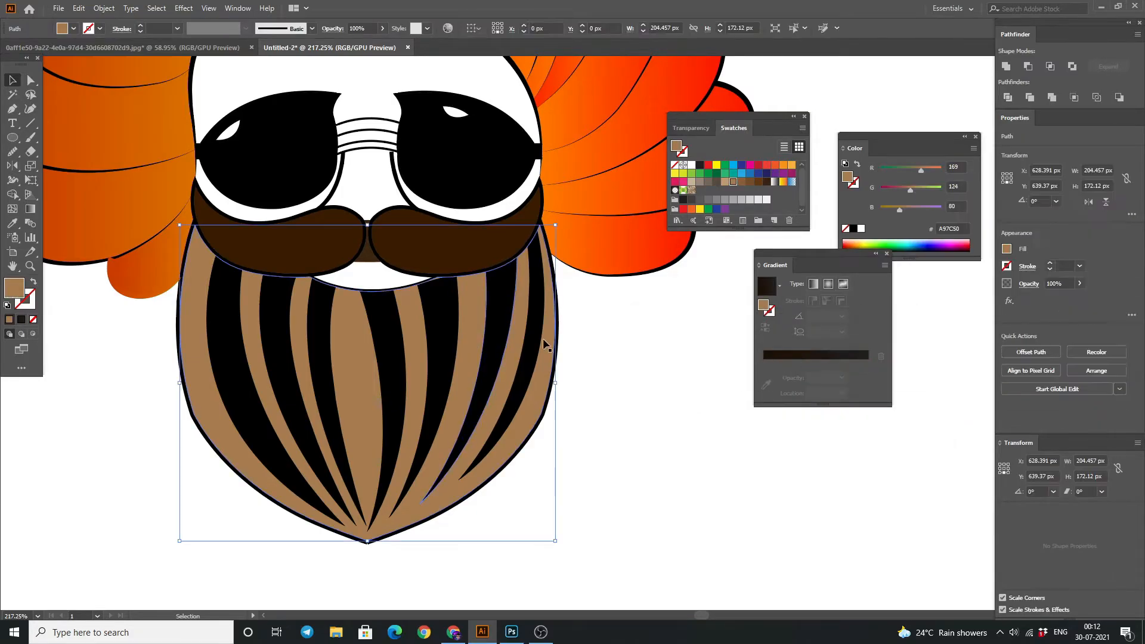
{"action": "key", "text": "period"}
{"action": "key", "text": "ctrl+shift+a"}
Run the beard's gradient vertically at 90°, from just below the tip up to the nose.
{"action": "left_click", "coordinate": [31, 209]}
{"action": "left_click", "coordinate": [367, 290], "text": "ctrl"}
{"action": "left_click", "coordinate": [12, 80]}
{"action": "left_click", "coordinate": [197, 358]}
{"action": "left_click", "coordinate": [31, 208]}
{"action": "left_click_drag", "start_coordinate": [373, 556], "coordinate": [392, 266]}
{"action": "left_click_drag", "start_coordinate": [370, 584], "coordinate": [349, 208]}
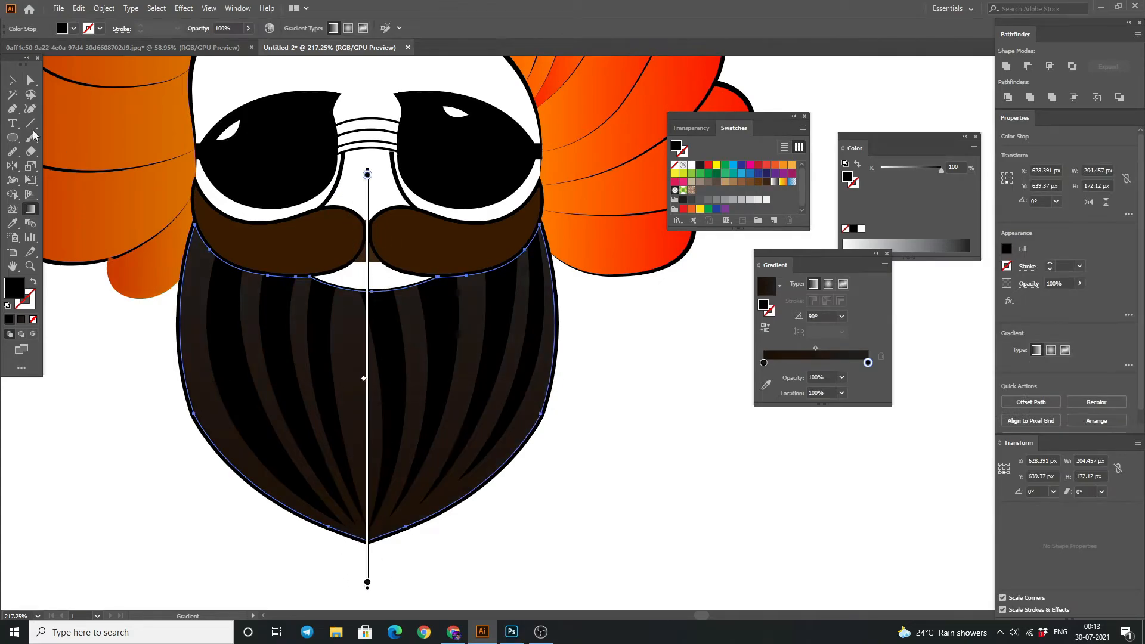
{"action": "left_click", "coordinate": [13, 80]}
{"action": "double_click", "coordinate": [868, 377]}
{"action": "left_click", "coordinate": [715, 347]}
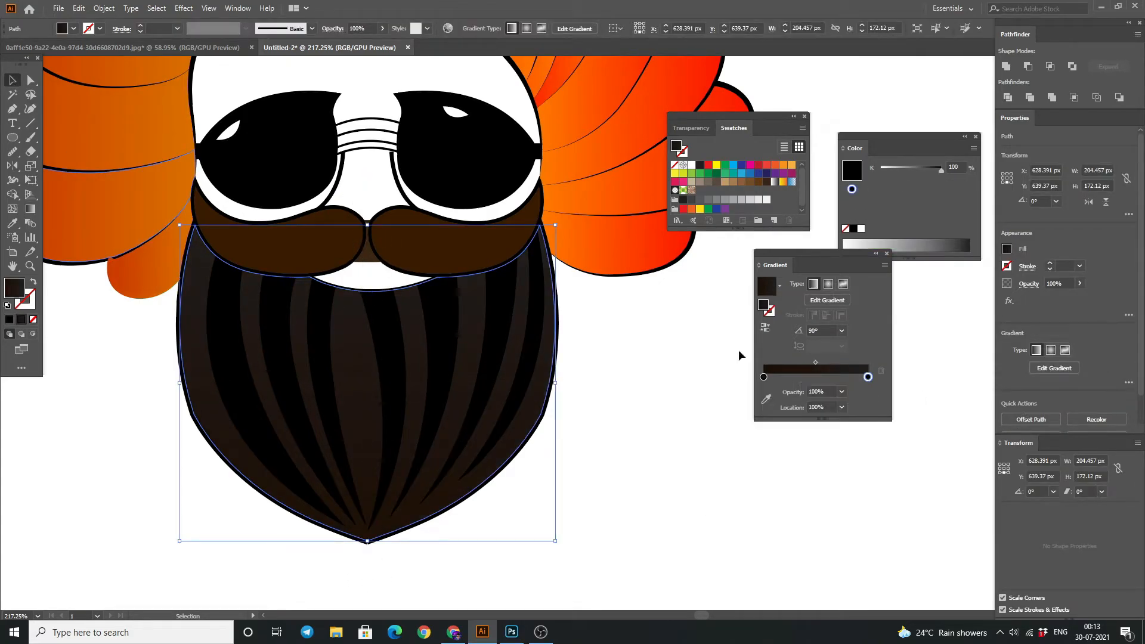
{"action": "left_click", "coordinate": [715, 352]}
Select all the black beard strands together and apply the dark brown to black gradient to them.
{"action": "left_click", "coordinate": [232, 342]}
{"action": "left_click", "coordinate": [279, 355], "text": "shift"}
{"action": "left_click", "coordinate": [320, 352], "text": "shift"}
{"action": "left_click", "coordinate": [391, 349], "text": "shift"}
{"action": "left_click", "coordinate": [443, 346], "text": "shift"}
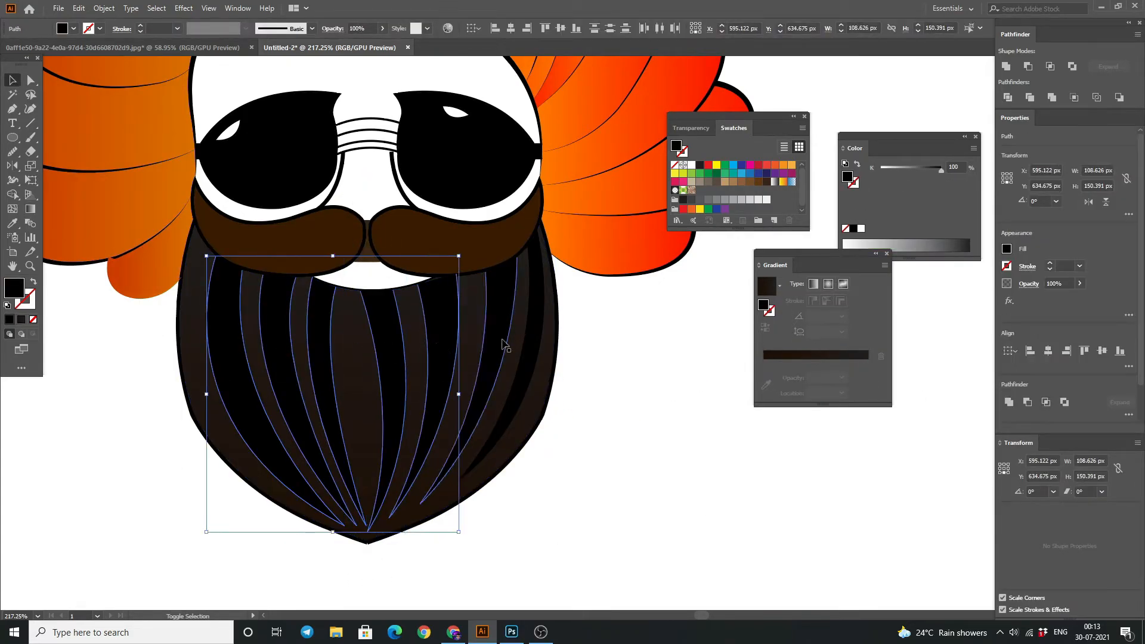
{"action": "left_click", "coordinate": [798, 358]}
{"action": "key", "text": "g"}
{"action": "key", "text": "v"}
{"action": "left_click", "coordinate": [106, 298]}
Fill the beard's base shape between the strands with a solid medium brown swatch.
{"action": "key", "text": "z"}
{"action": "left_click_drag", "start_coordinate": [382, 405], "coordinate": [309, 398]}
{"action": "mouse_move", "coordinate": [309, 398]}
{"action": "left_mouse_down"}
{"action": "mouse_move", "coordinate": [422, 384]}
{"action": "mouse_move", "coordinate": [297, 388]}
{"action": "left_mouse_up"}
{"action": "left_click", "coordinate": [273, 376]}
{"action": "left_click", "coordinate": [192, 374]}
{"action": "left_click", "coordinate": [239, 378]}
{"action": "left_click", "coordinate": [758, 181]}
{"action": "left_click", "coordinate": [477, 381]}
{"action": "left_click", "coordinate": [455, 383]}
{"action": "left_click", "coordinate": [697, 323]}
Change the first colour stop of the gradient to a richer brown.
{"action": "left_click", "coordinate": [764, 362]}
{"action": "double_click", "coordinate": [764, 362]}
{"action": "left_click_drag", "start_coordinate": [773, 439], "coordinate": [803, 460]}
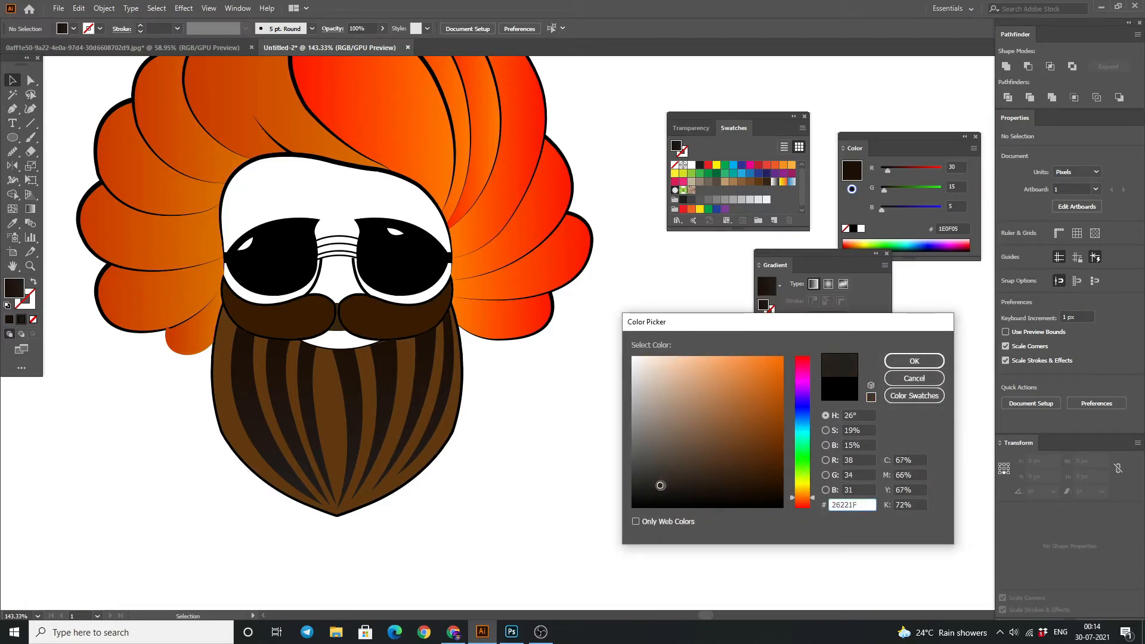
{"action": "key", "text": "Return"}
Set the end colour stop of the gradient to white FFFFFF.
{"action": "double_click", "coordinate": [868, 363]}
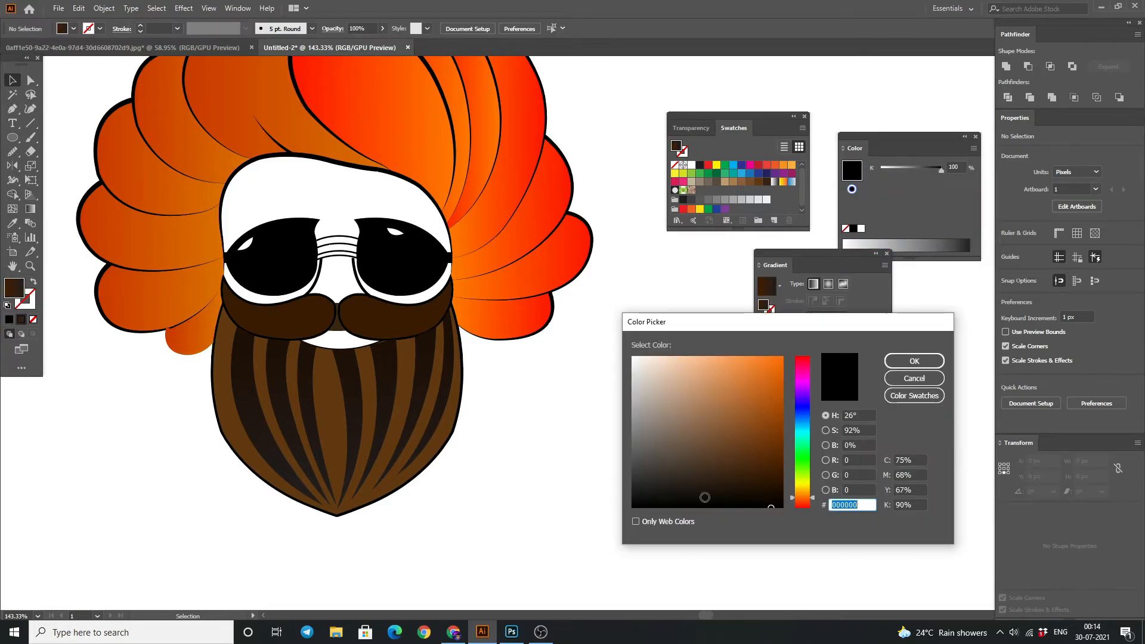
{"action": "type", "text": "ffffff"}
{"action": "key", "text": "Return"}
{"action": "double_click", "coordinate": [10, 294]}
{"action": "key", "text": "Escape"}
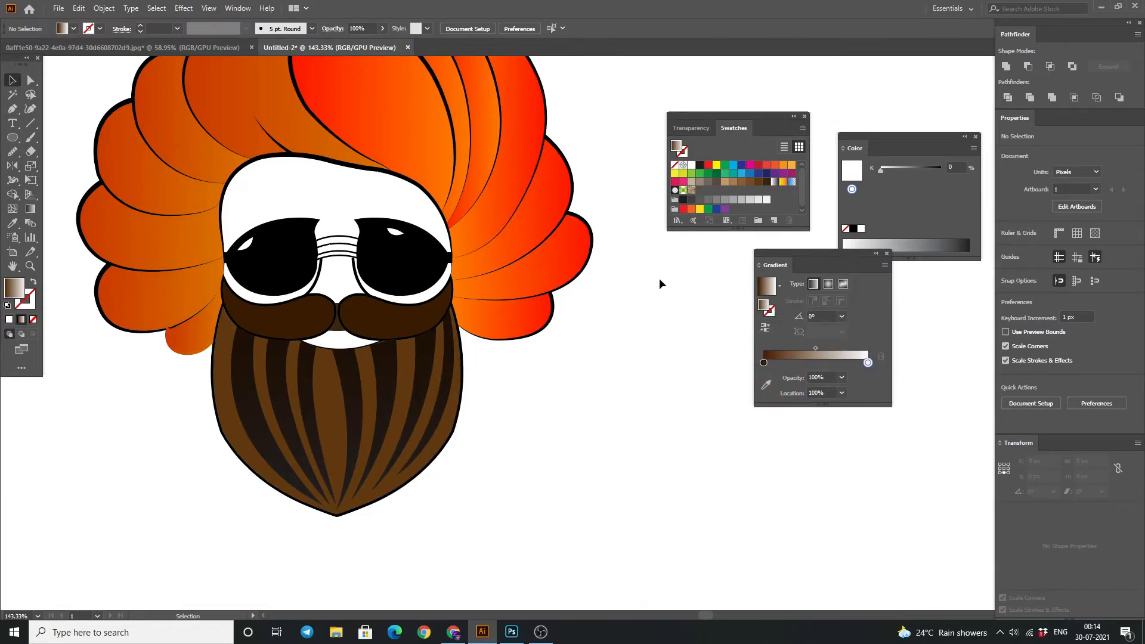
{"action": "double_click", "coordinate": [6, 286]}
{"action": "key", "text": "Escape"}
Apply the brown gradient to the beard's base shape and sample the right lens's black 000000 for its end stop.
{"action": "left_click", "coordinate": [320, 479]}
{"action": "left_click", "coordinate": [797, 356]}
{"action": "left_click", "coordinate": [610, 391]}
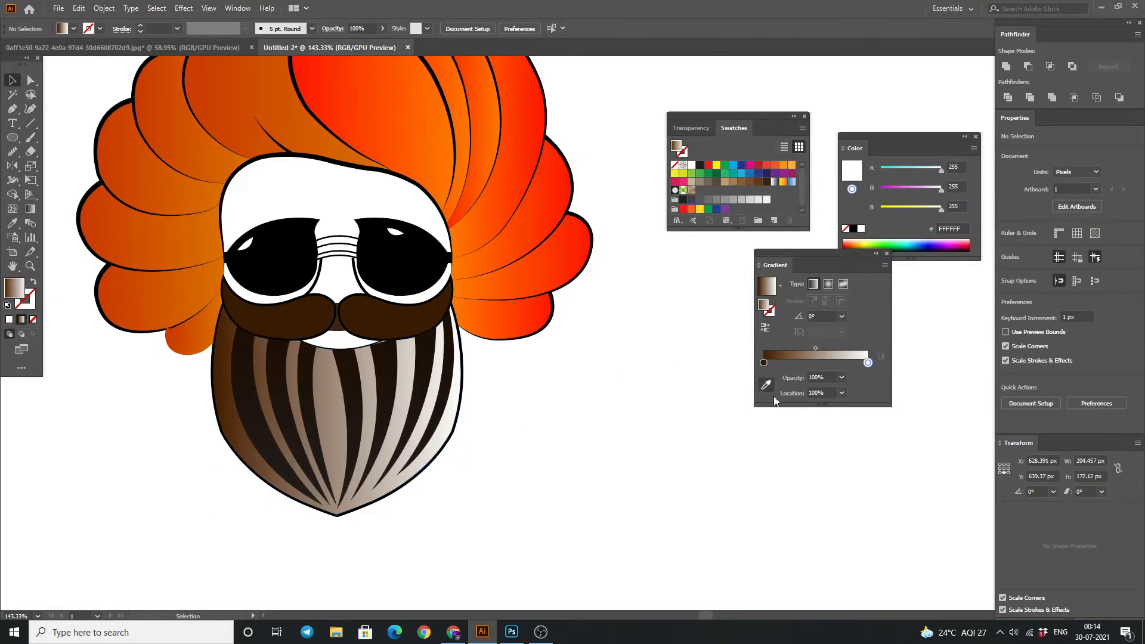
{"action": "left_click", "coordinate": [766, 387]}
{"action": "left_click", "coordinate": [405, 256]}
{"action": "key", "text": "Escape"}
{"action": "key", "text": "ctrl+z"}
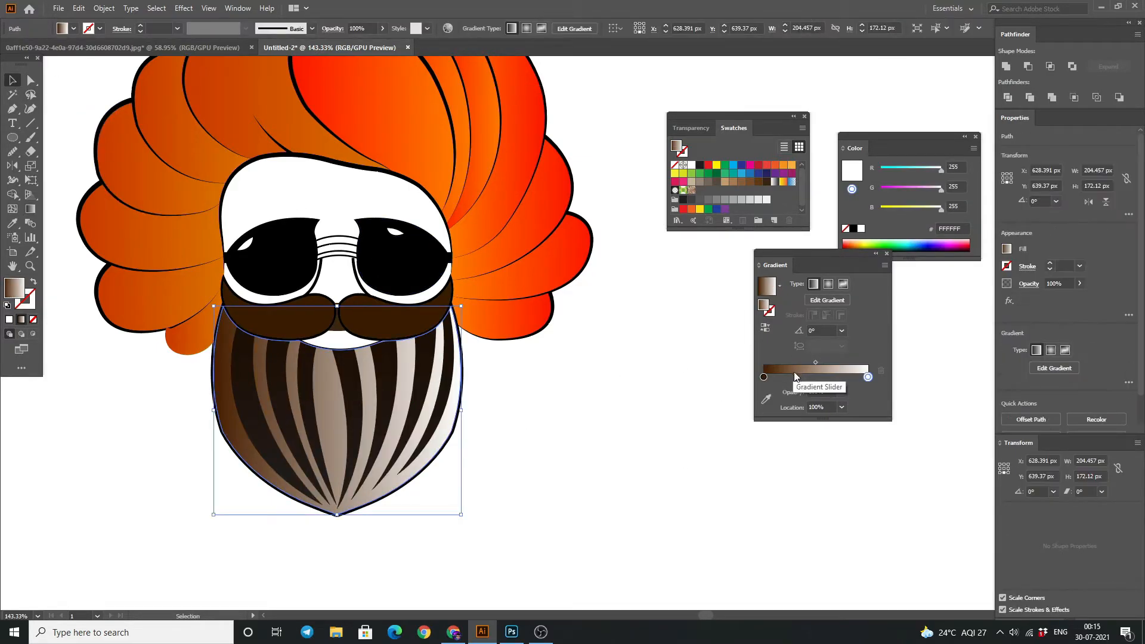
{"action": "key", "text": "g"}
{"action": "key", "text": "ctrl+shift+z"}
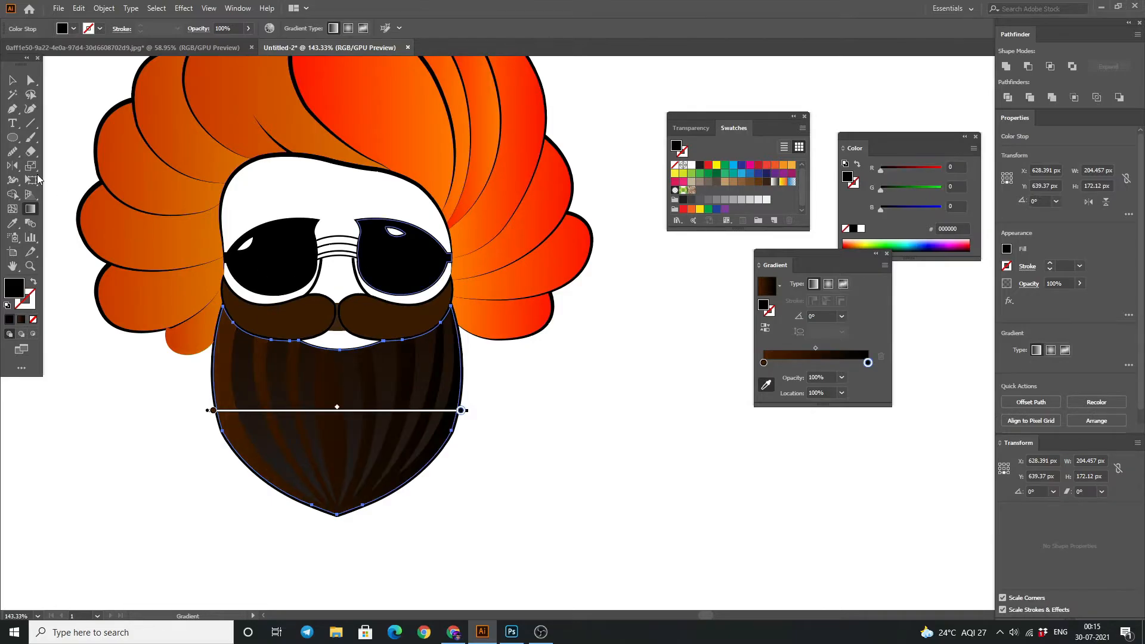
Run the gradients of the beard's base shape and of its strands vertically between the mouth and the beard's tip.
{"action": "left_click_drag", "start_coordinate": [335, 315], "coordinate": [343, 470]}
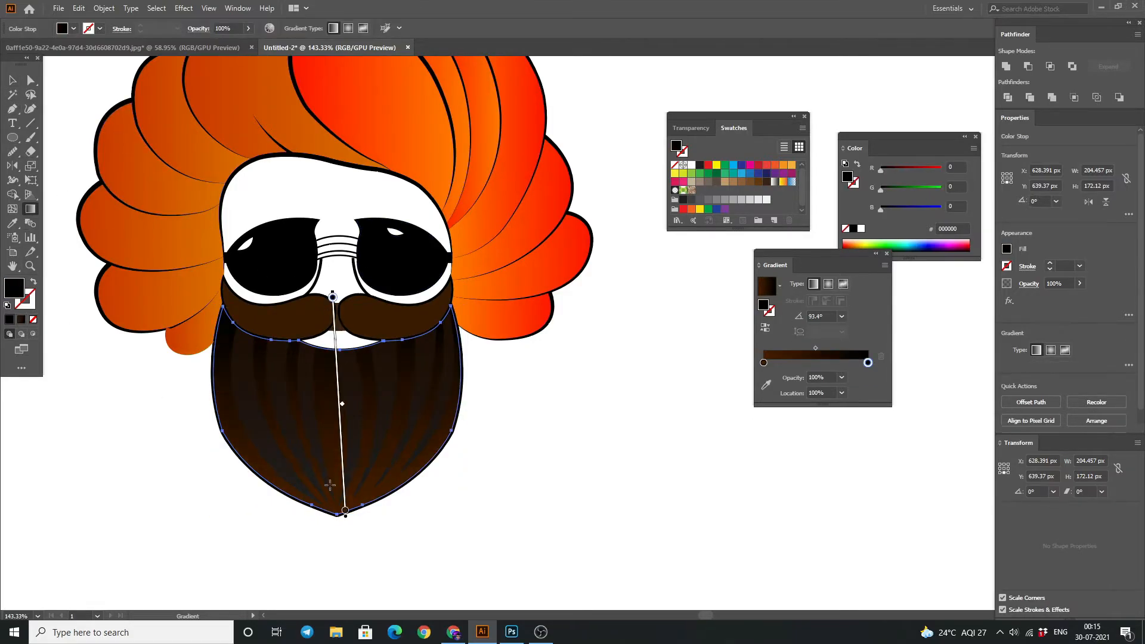
{"action": "key", "text": "v"}
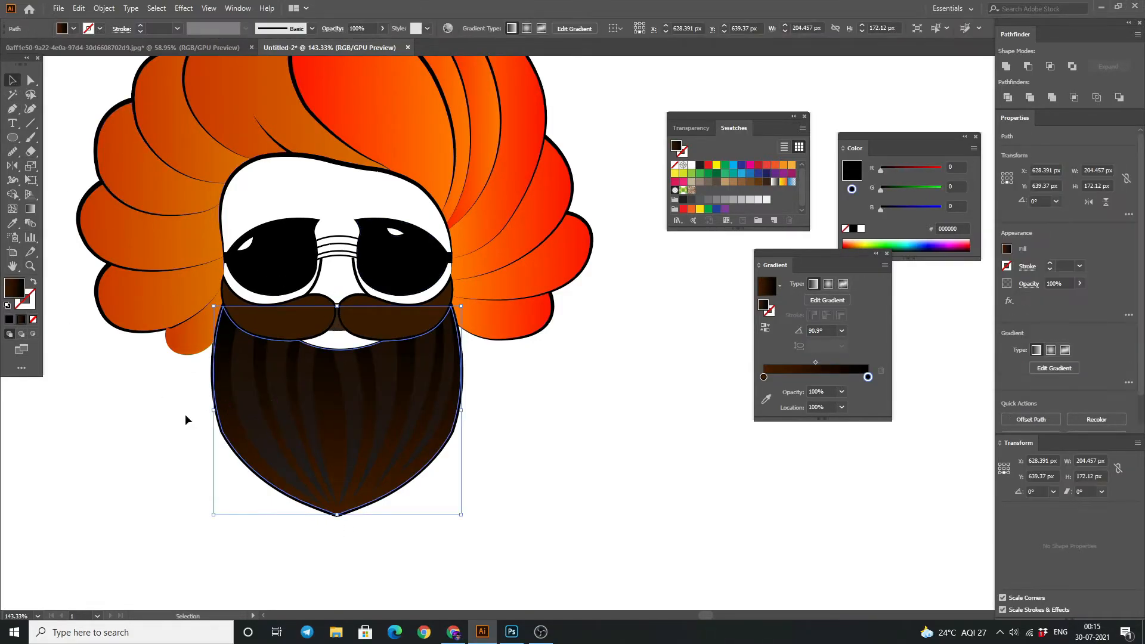
{"action": "left_click", "coordinate": [334, 388]}
{"action": "left_click", "coordinate": [442, 389], "text": "shift"}
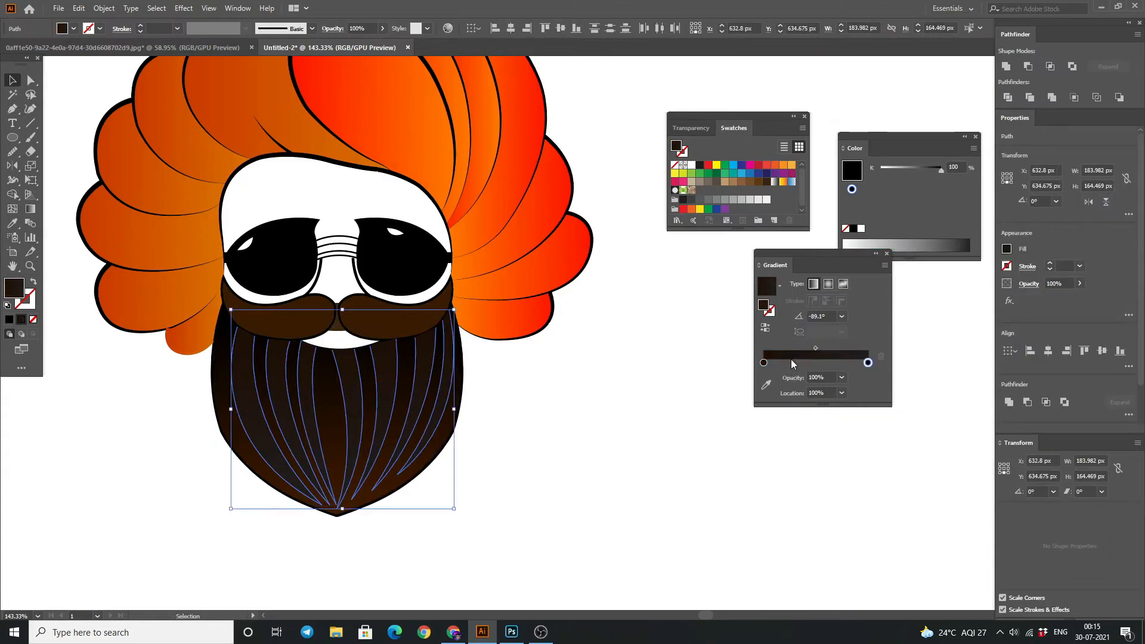
{"action": "left_click", "coordinate": [29, 212]}
{"action": "left_click_drag", "start_coordinate": [338, 500], "coordinate": [338, 316]}
{"action": "left_click", "coordinate": [12, 80]}
{"action": "left_click", "coordinate": [77, 143]}
Fill the gap between the two lowest bridge bars of the sunglasses with black using Shape Builder.
{"action": "key", "text": "z"}
{"action": "left_click_drag", "start_coordinate": [382, 432], "coordinate": [311, 373]}
{"action": "left_click_drag", "start_coordinate": [600, 399], "coordinate": [546, 395]}
{"action": "left_click_drag", "start_coordinate": [452, 352], "coordinate": [647, 352]}
{"action": "left_click", "coordinate": [12, 80]}
{"action": "left_click", "coordinate": [239, 331]}
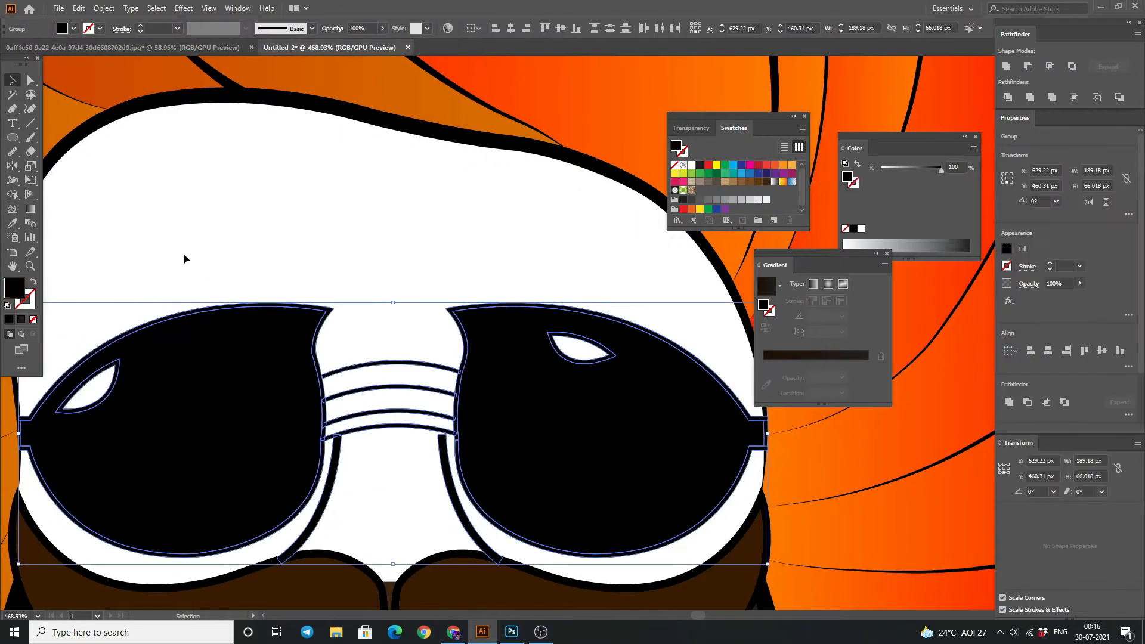
{"action": "left_click", "coordinate": [12, 194]}
{"action": "left_click", "coordinate": [363, 425]}
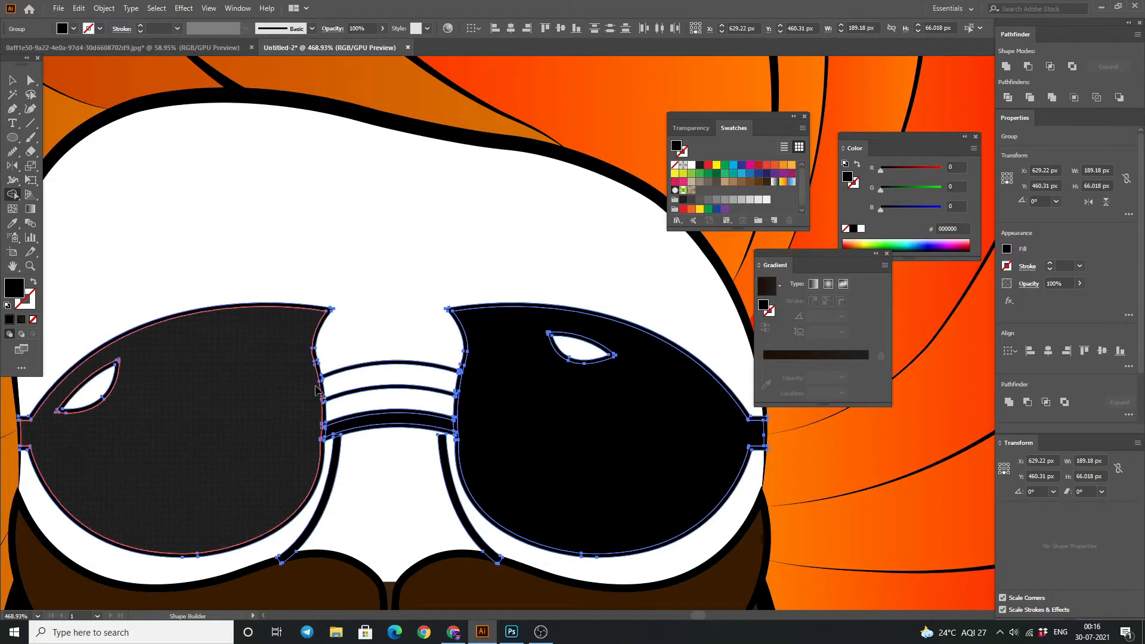
{"action": "key", "text": "ctrl+shift+a"}
Move the end anchor points of the sunglasses' top bridge line so that its ends become thicker.
{"action": "key", "text": "a"}
{"action": "left_click", "coordinate": [460, 374]}
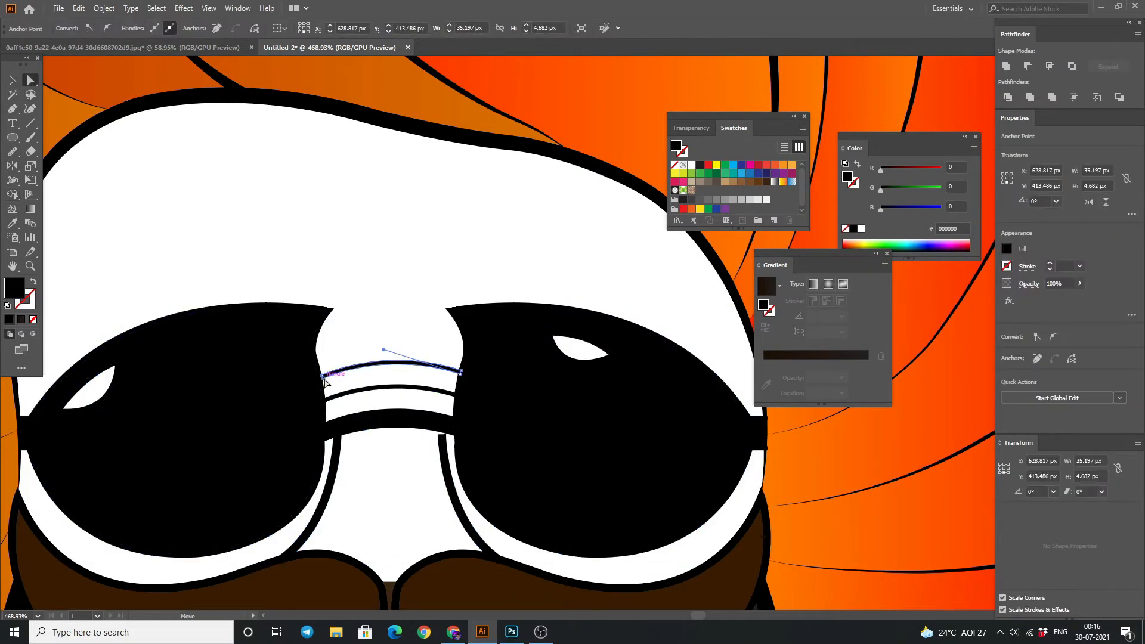
{"action": "left_click_drag", "start_coordinate": [460, 374], "coordinate": [470, 378]}
{"action": "left_click", "coordinate": [376, 325]}
{"action": "left_click", "coordinate": [299, 334]}
{"action": "left_click", "coordinate": [209, 251]}
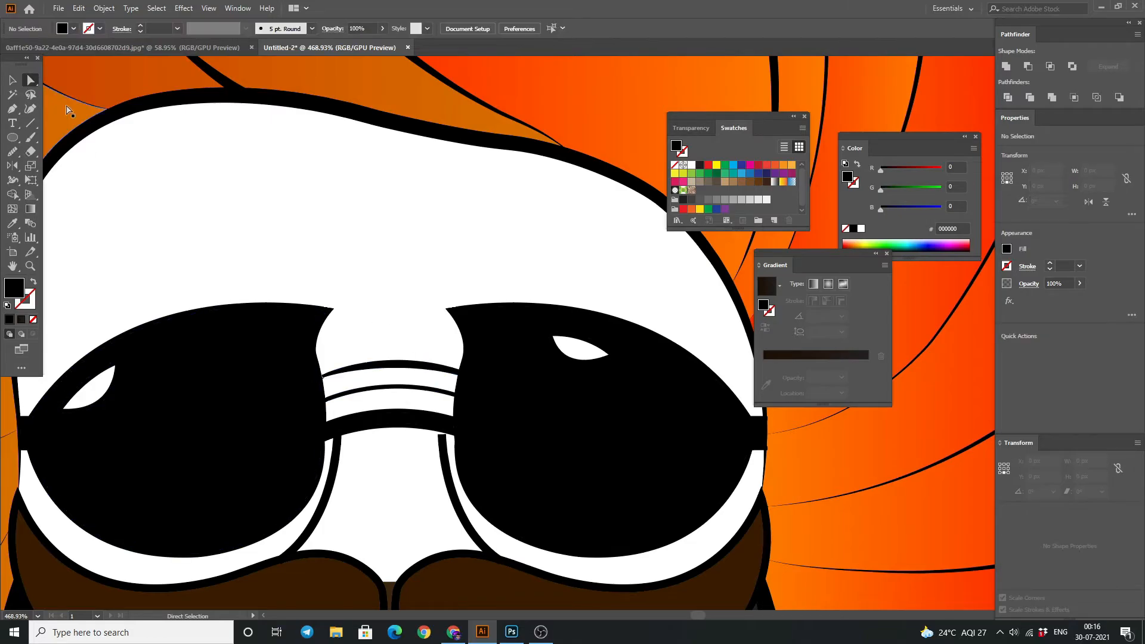
Adjust the left end of the sunglasses' upper bridge line so that it meets the left lens.
{"action": "left_click", "coordinate": [11, 80]}
{"action": "left_click", "coordinate": [150, 352]}
{"action": "left_click", "coordinate": [12, 195]}
{"action": "scroll", "coordinate": [358, 382], "scroll_direction": "up", "scroll_amount": 8}
{"action": "key", "text": "a"}
{"action": "left_click_drag", "start_coordinate": [293, 362], "coordinate": [293, 370]}
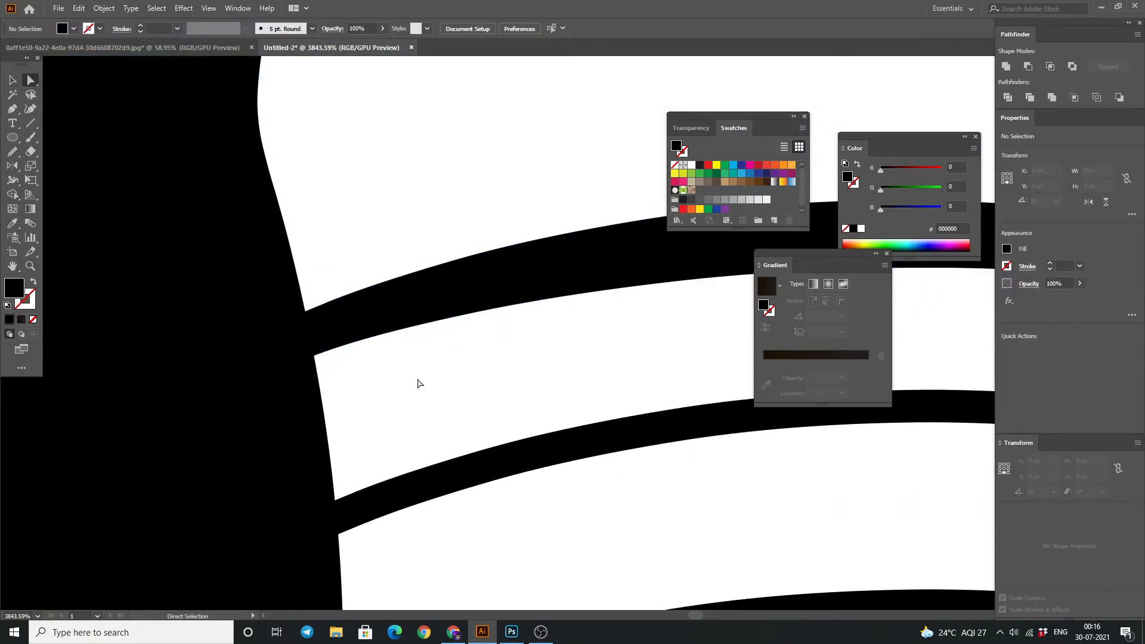
Merge the two upper bridge bars of the sunglasses into one solid black bar with Shape Builder.
{"action": "scroll", "coordinate": [409, 376], "scroll_direction": "down", "scroll_amount": 6}
{"action": "left_click", "coordinate": [12, 79]}
{"action": "left_click", "coordinate": [12, 195]}
{"action": "left_click", "coordinate": [12, 80]}
{"action": "left_click", "coordinate": [440, 416]}
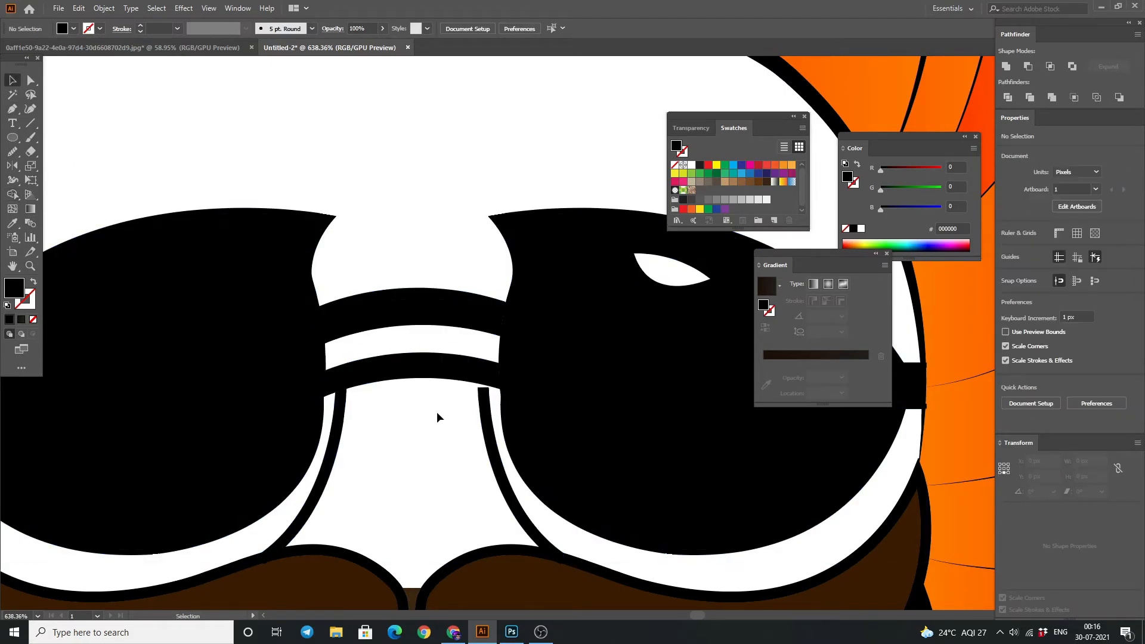
Select all the artwork and create a filled forehead shape between the turban and sunglasses with Shape Builder.
{"action": "scroll", "coordinate": [440, 417], "scroll_direction": "down", "scroll_amount": 10}
{"action": "scroll", "coordinate": [349, 540], "scroll_direction": "up", "scroll_amount": 3}
{"action": "key", "text": "ctrl+a"}
{"action": "left_click", "coordinate": [12, 194]}
{"action": "left_click", "coordinate": [248, 302]}
Try to fill the cheek areas beneath both lenses with Shape Builder, and undo those fills.
{"action": "left_click", "coordinate": [240, 394]}
{"action": "left_click", "coordinate": [345, 392]}
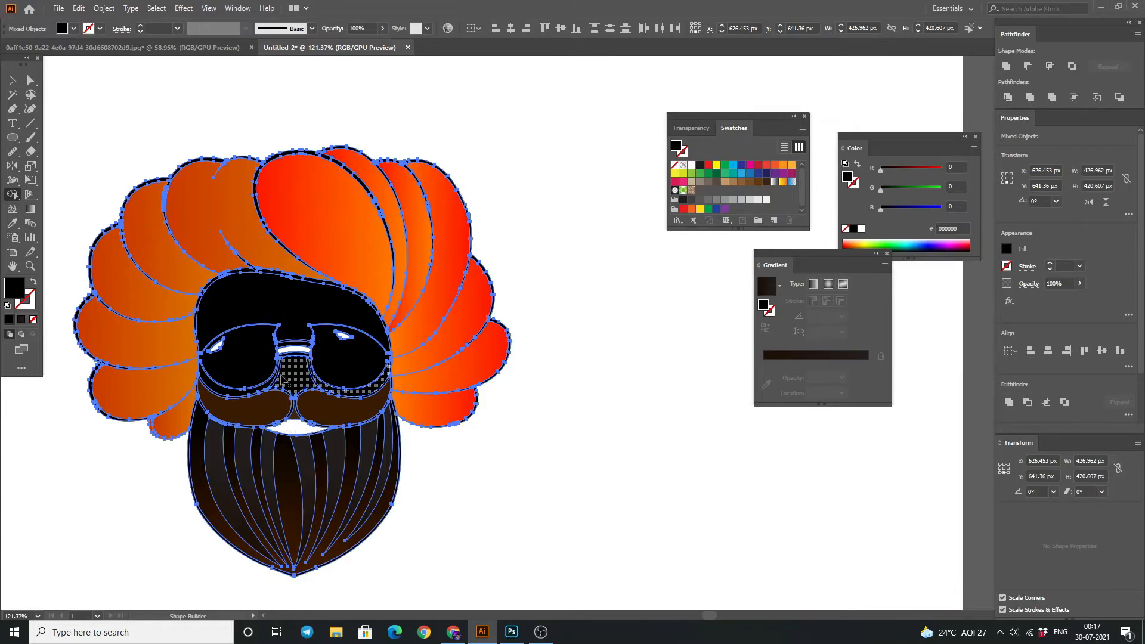
{"action": "key", "text": "ctrl+z"}
{"action": "key", "text": "ctrl+z"}
{"action": "key", "text": "ctrl+z"}
{"action": "key", "text": "ctrl+shift+z"}
Select the forehead shape and apply a linear gradient from black to orange EE8B4A.
{"action": "left_click", "coordinate": [12, 80]}
{"action": "left_click", "coordinate": [169, 87]}
{"action": "left_click", "coordinate": [268, 299]}
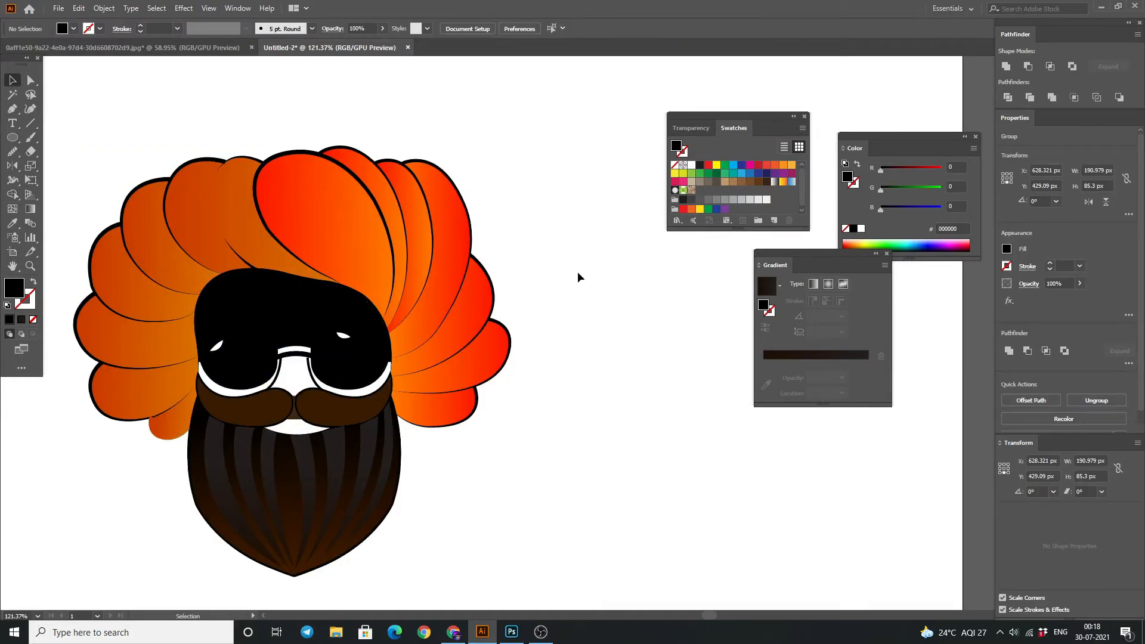
{"action": "left_click", "coordinate": [276, 295], "text": "ctrl"}
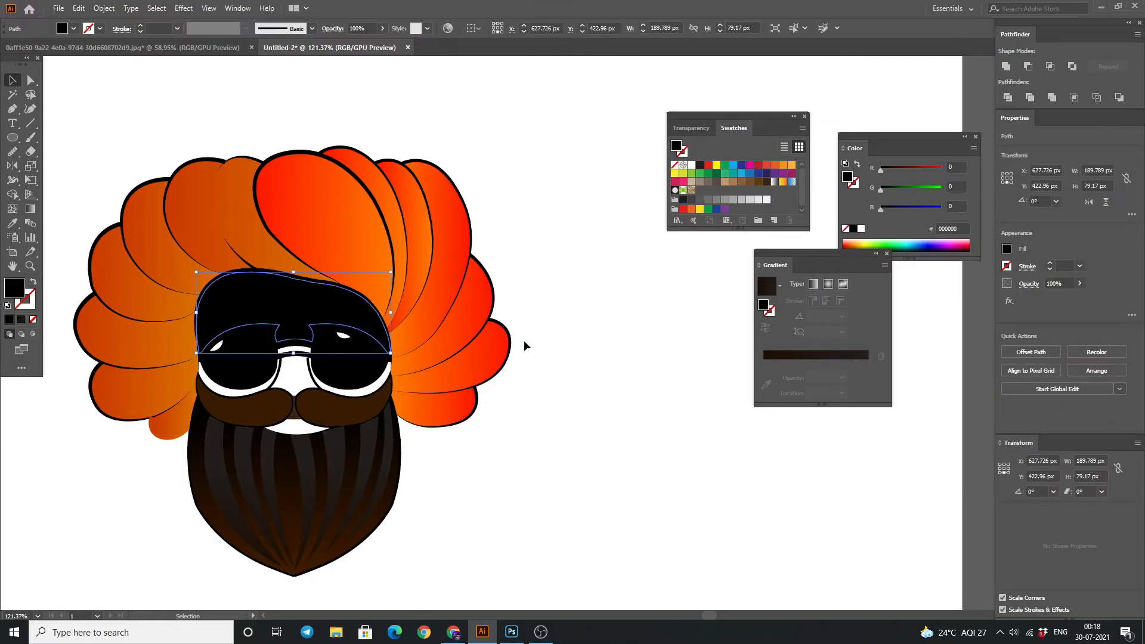
{"action": "left_click", "coordinate": [794, 356]}
{"action": "double_click", "coordinate": [8, 295]}
{"action": "left_click", "coordinate": [732, 362]}
{"action": "key", "text": "Return"}
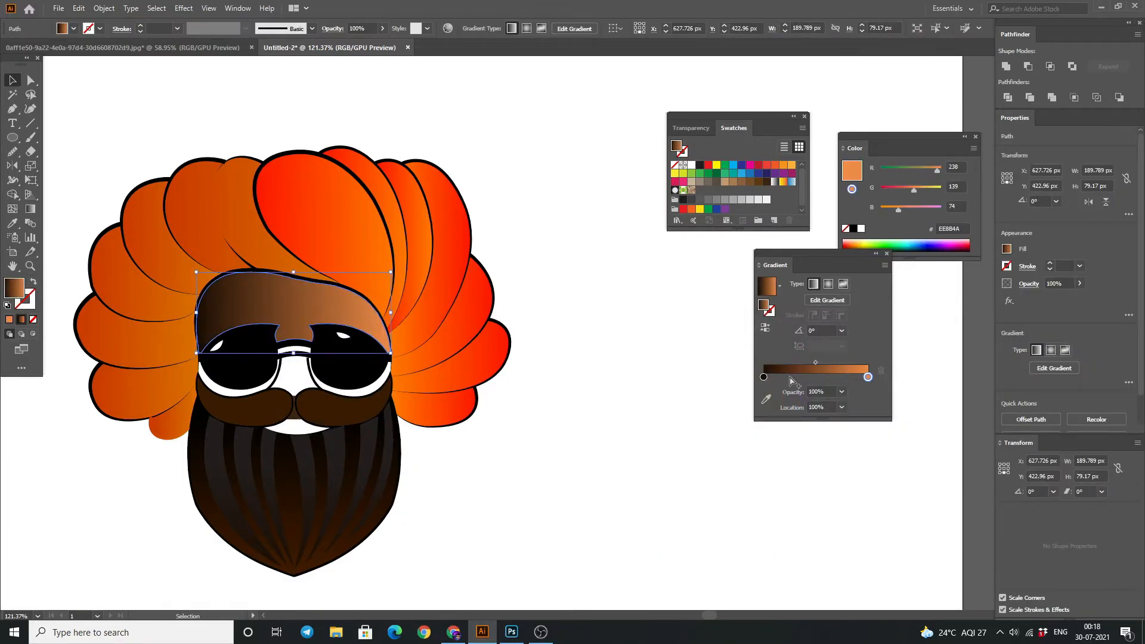
Set the forehead gradient's black stop to EE8B4A as well.
{"action": "double_click", "coordinate": [13, 288]}
{"action": "type", "text": "EE8B4A"}
{"action": "key", "text": "Return"}
{"action": "key", "text": "ctrl+shift+a"}
{"action": "left_click", "coordinate": [334, 319], "text": "ctrl"}
Switch the colour sliders to CMYK and even out the forehead gradient to skin tone C 3.12, M 49.23, Y 61.79, K 0.
{"action": "left_click", "coordinate": [974, 148]}
{"action": "left_click", "coordinate": [1008, 206]}
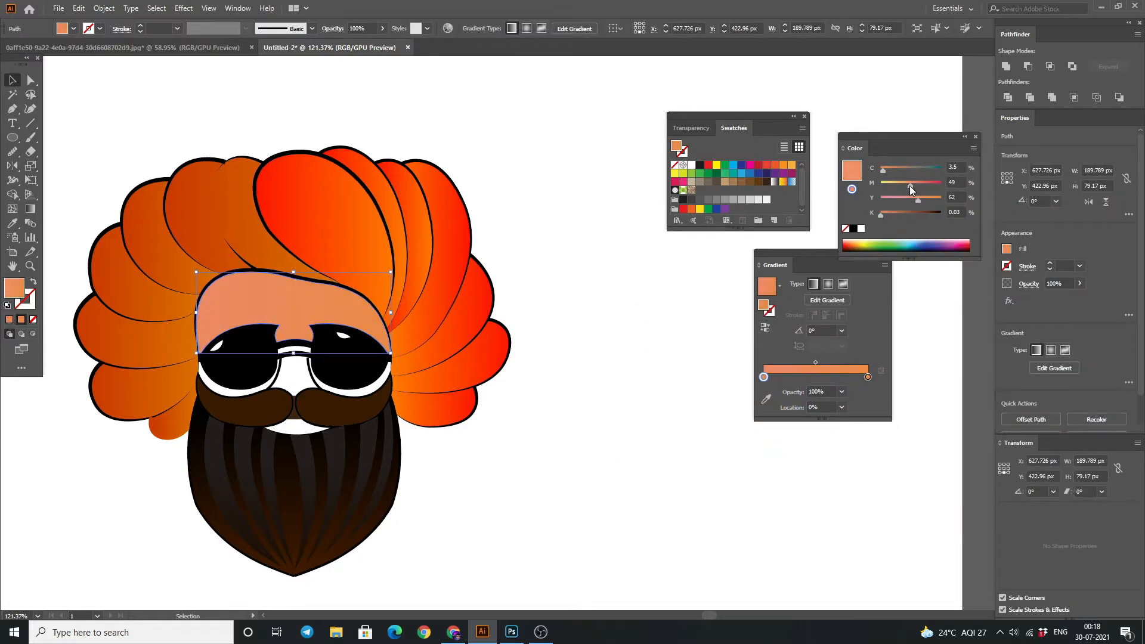
{"action": "left_click_drag", "start_coordinate": [868, 377], "coordinate": [770, 380]}
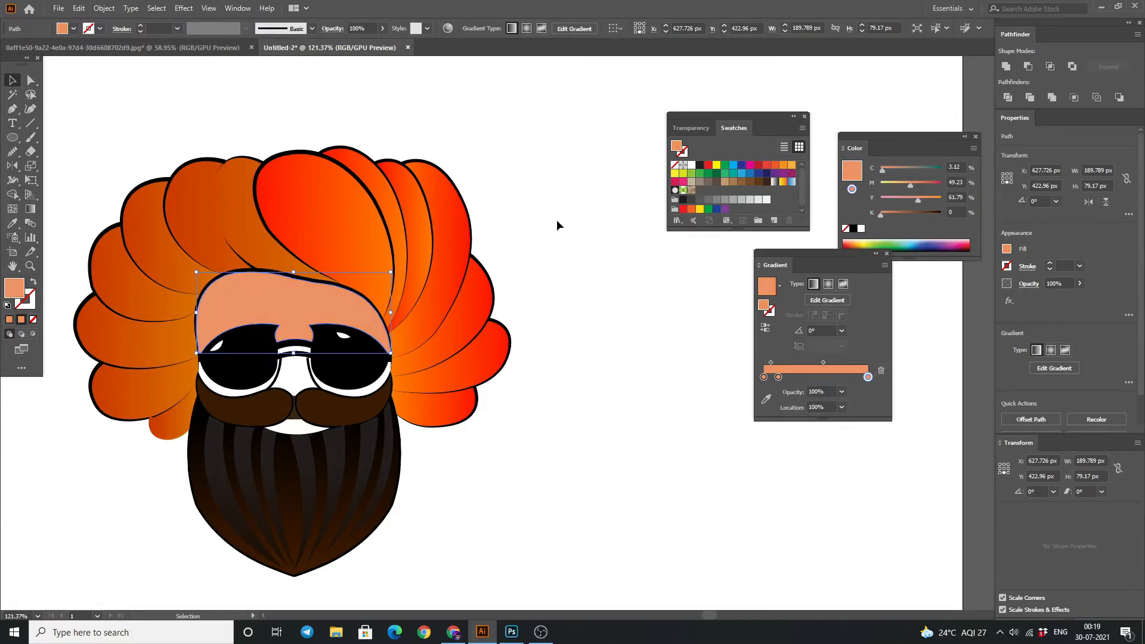
Fill the nose, cheeks, bridge gap and mouth area with the forehead's skin tone using Shape Builder.
{"action": "key", "text": "ctrl+a"}
{"action": "left_click", "coordinate": [12, 192]}
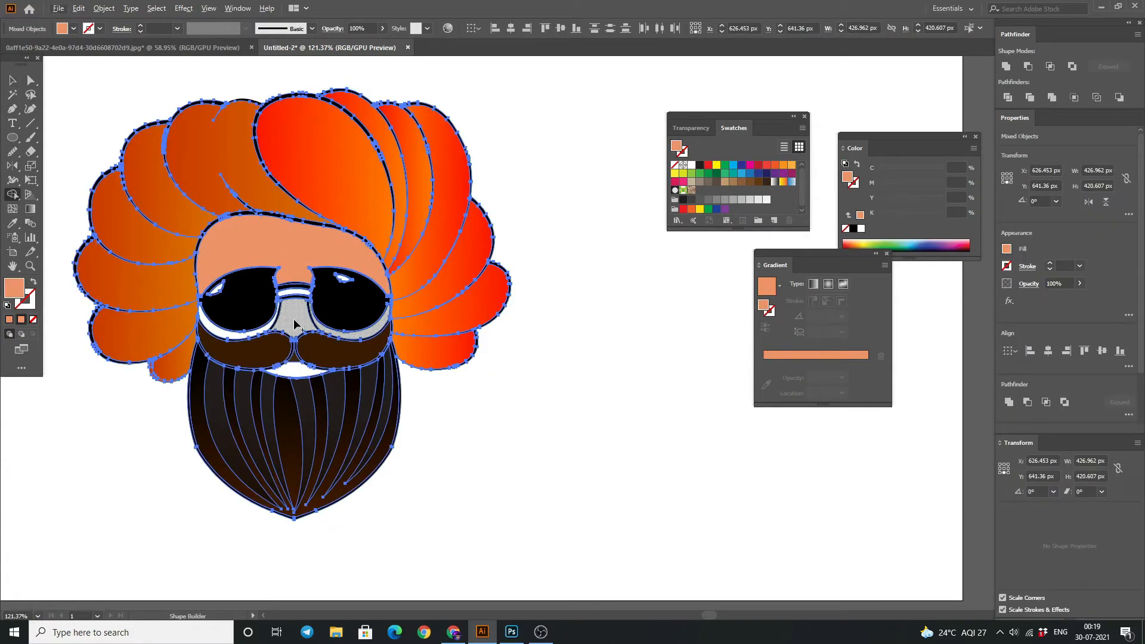
{"action": "left_click", "coordinate": [298, 376]}
{"action": "key", "text": "super"}
{"action": "key", "text": "super"}
{"action": "key", "text": "v"}
{"action": "key", "text": "ctrl+shift+a"}
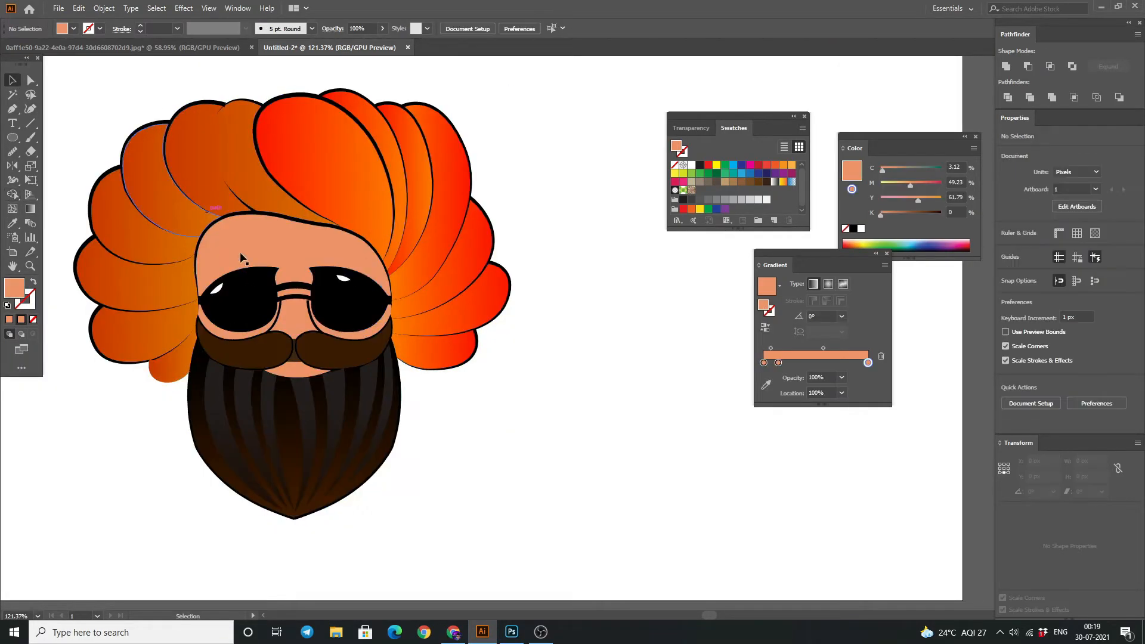
Extend the top of the right nose line upward to meet the sunglasses' bridge.
{"action": "scroll", "coordinate": [290, 290], "scroll_direction": "up", "scroll_amount": 5}
{"action": "key", "text": "a"}
{"action": "left_click", "coordinate": [421, 384]}
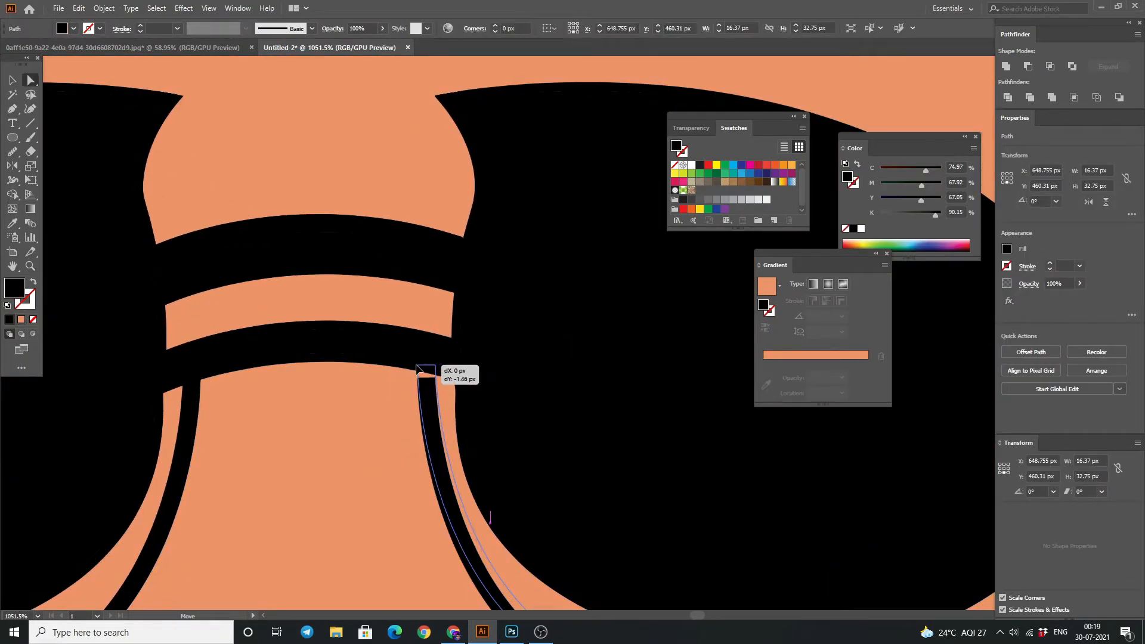
{"action": "left_click_drag", "start_coordinate": [417, 379], "coordinate": [435, 368]}
{"action": "scroll", "coordinate": [411, 305], "scroll_direction": "down", "scroll_amount": 6}
{"action": "key", "text": "v"}
{"action": "left_click", "coordinate": [304, 118]}
{"action": "left_click_drag", "start_coordinate": [283, 143], "coordinate": [364, 158]}
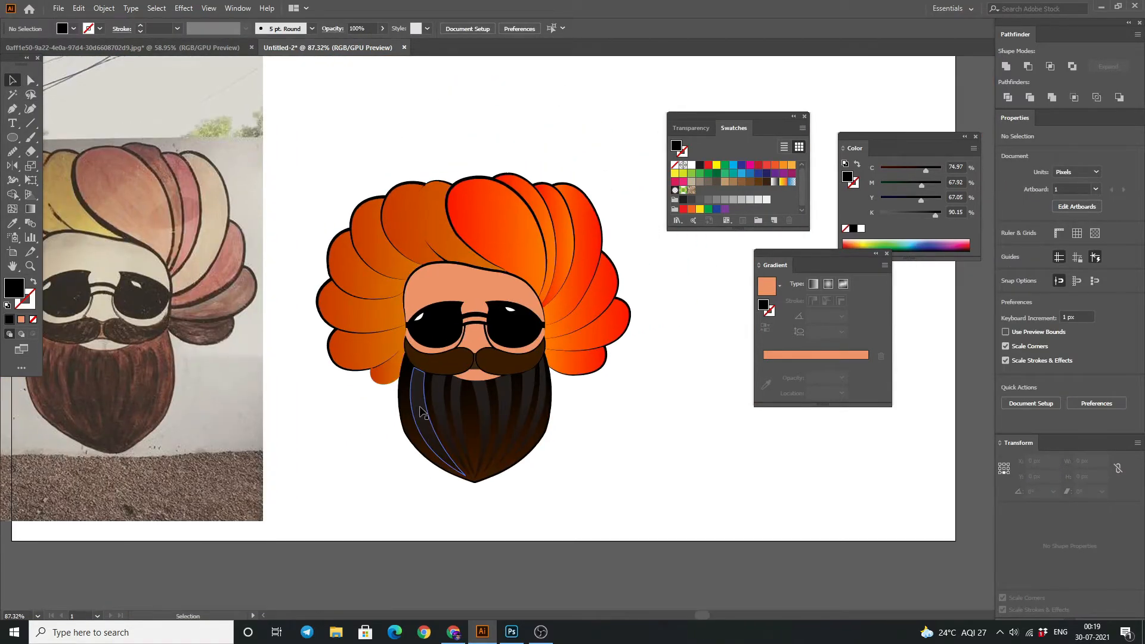
Replace the leftmost beard strand's gradient with flat reddish brown C 29.29, M 86.83, Y 100, K 34.33.
{"action": "left_click", "coordinate": [425, 421]}
{"action": "key", "text": "ctrl+shift+a"}
{"action": "left_click", "coordinate": [427, 426]}
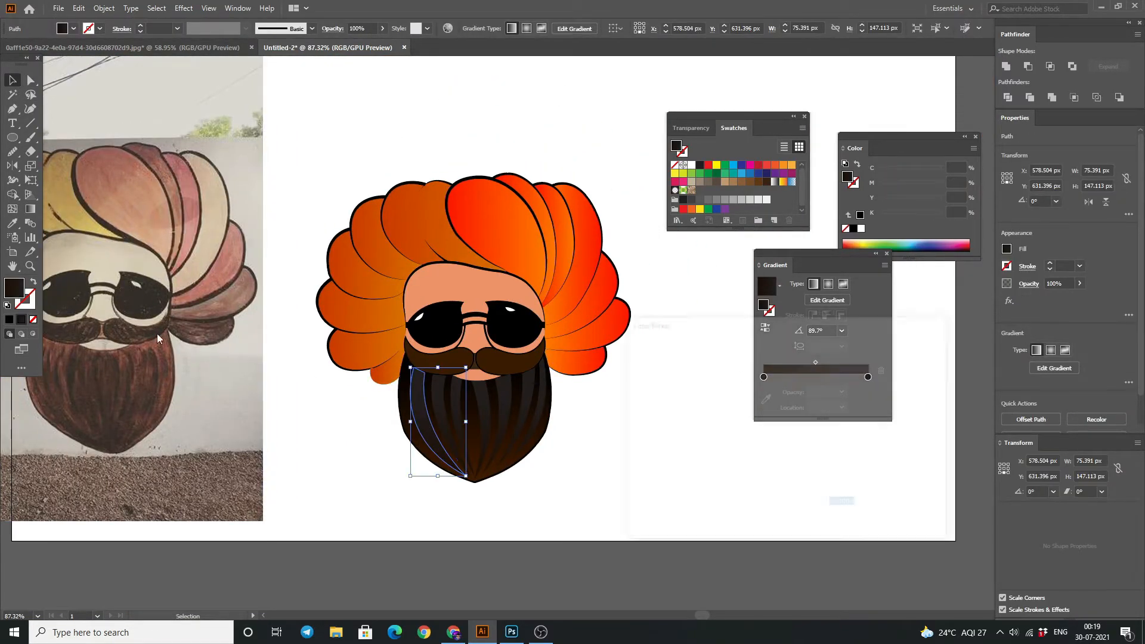
{"action": "double_click", "coordinate": [19, 293]}
{"action": "left_click", "coordinate": [776, 429]}
{"action": "left_click", "coordinate": [920, 338]}
{"action": "left_click", "coordinate": [644, 251]}
Apply the leftmost strand's flat reddish brown to the remaining lighter beard strands.
{"action": "left_click", "coordinate": [441, 406]}
{"action": "left_click", "coordinate": [458, 406], "text": "shift"}
{"action": "left_click", "coordinate": [480, 402], "text": "shift"}
{"action": "left_click", "coordinate": [503, 398], "text": "shift"}
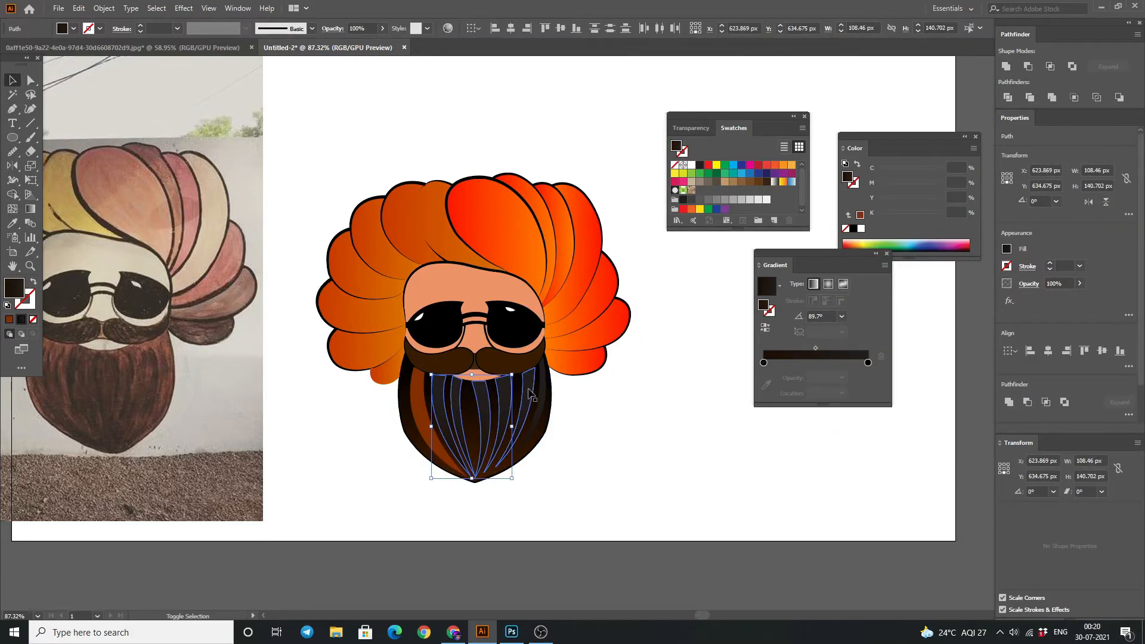
{"action": "left_click", "coordinate": [415, 398]}
{"action": "key", "text": "v"}
{"action": "left_click", "coordinate": [344, 106]}
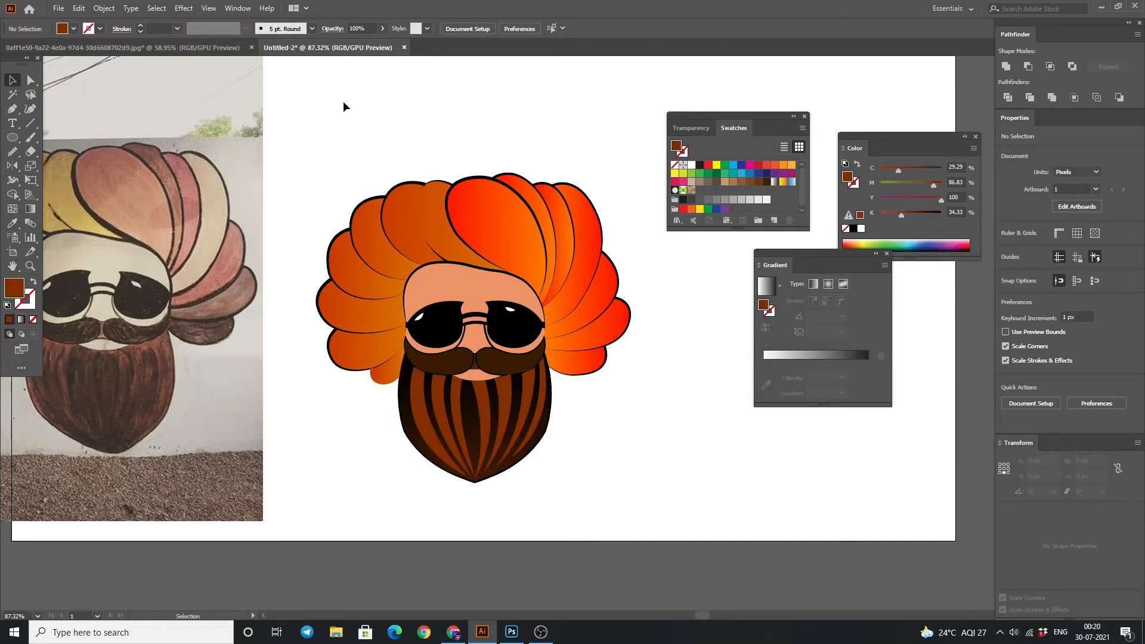
Fill the lighter beard strands with dark brown C 41.57, M 78.28, Y 89.38, K 61.02.
{"action": "scroll", "coordinate": [329, 135], "scroll_direction": "down", "scroll_amount": 1}
{"action": "left_click", "coordinate": [418, 391]}
{"action": "left_click", "coordinate": [440, 391], "text": "shift"}
{"action": "left_click", "coordinate": [459, 391], "text": "shift"}
{"action": "left_click", "coordinate": [481, 388], "text": "shift"}
{"action": "left_click", "coordinate": [503, 384], "text": "shift"}
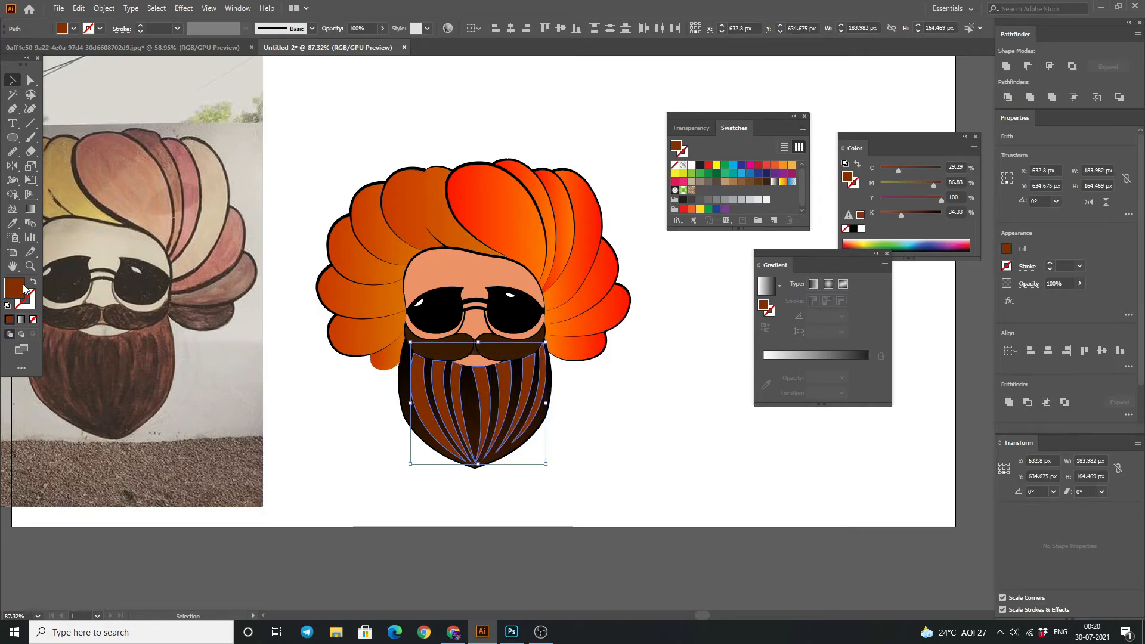
{"action": "double_click", "coordinate": [24, 291]}
{"action": "mouse_move", "coordinate": [775, 440]}
{"action": "left_mouse_down"}
{"action": "mouse_move", "coordinate": [768, 423]}
{"action": "mouse_move", "coordinate": [764, 476]}
{"action": "mouse_move", "coordinate": [768, 460]}
{"action": "left_mouse_up"}
{"action": "left_click", "coordinate": [915, 361]}
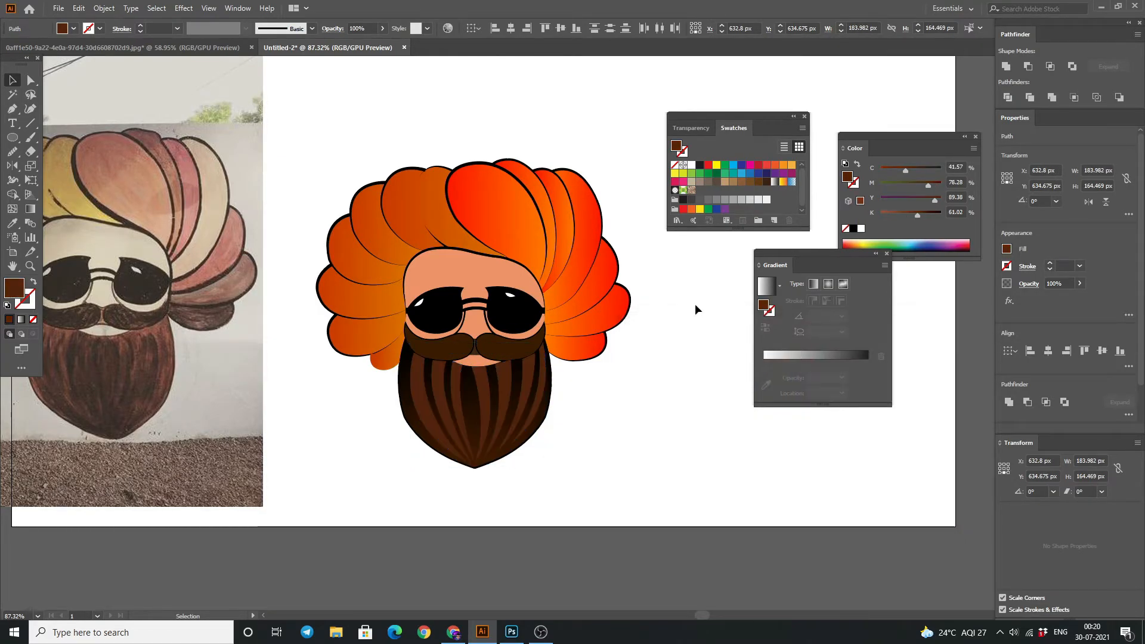
{"action": "left_click", "coordinate": [413, 447]}
Try to convert the Chai lettering above the artboard to outlines.
{"action": "key", "text": "z"}
{"action": "left_click_drag", "start_coordinate": [475, 422], "coordinate": [496, 429]}
{"action": "key", "text": "space"}
{"action": "left_click_drag", "start_coordinate": [197, 372], "coordinate": [442, 418]}
{"action": "left_click", "coordinate": [13, 81]}
{"action": "left_click_drag", "start_coordinate": [442, 358], "coordinate": [324, 240]}
{"action": "right_click", "coordinate": [443, 328]}
{"action": "left_click", "coordinate": [494, 421]}
{"action": "left_click", "coordinate": [494, 428]}
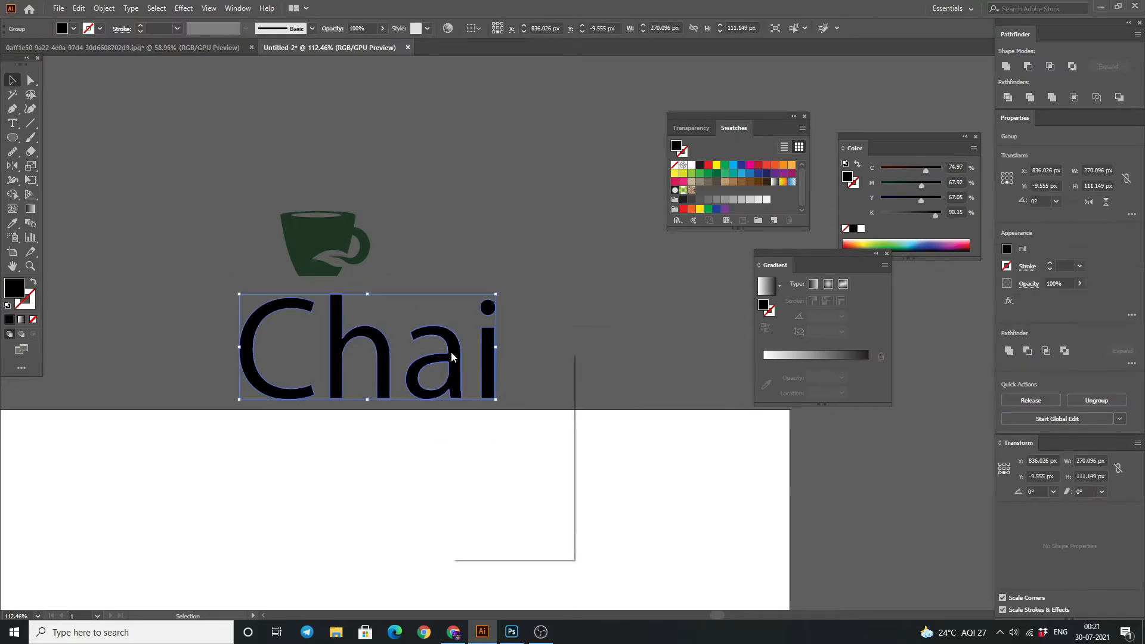
Set the Chai text in the Alaska font and enlarge it to about 307 pt.
{"action": "left_click", "coordinate": [389, 342]}
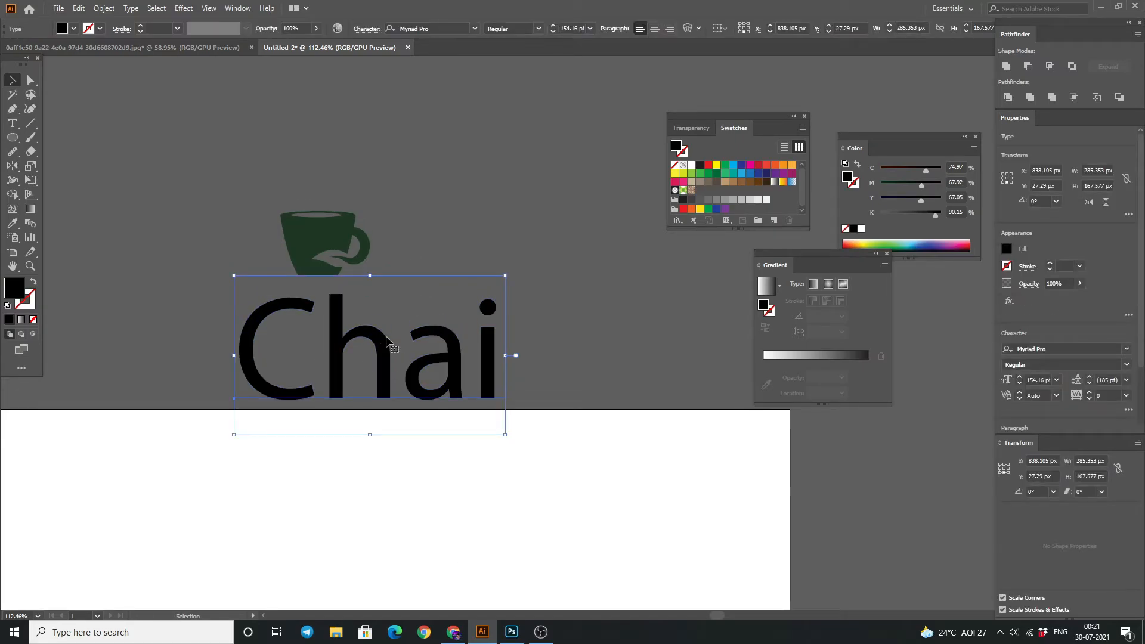
{"action": "left_click", "coordinate": [429, 29]}
{"action": "type", "text": "alas"}
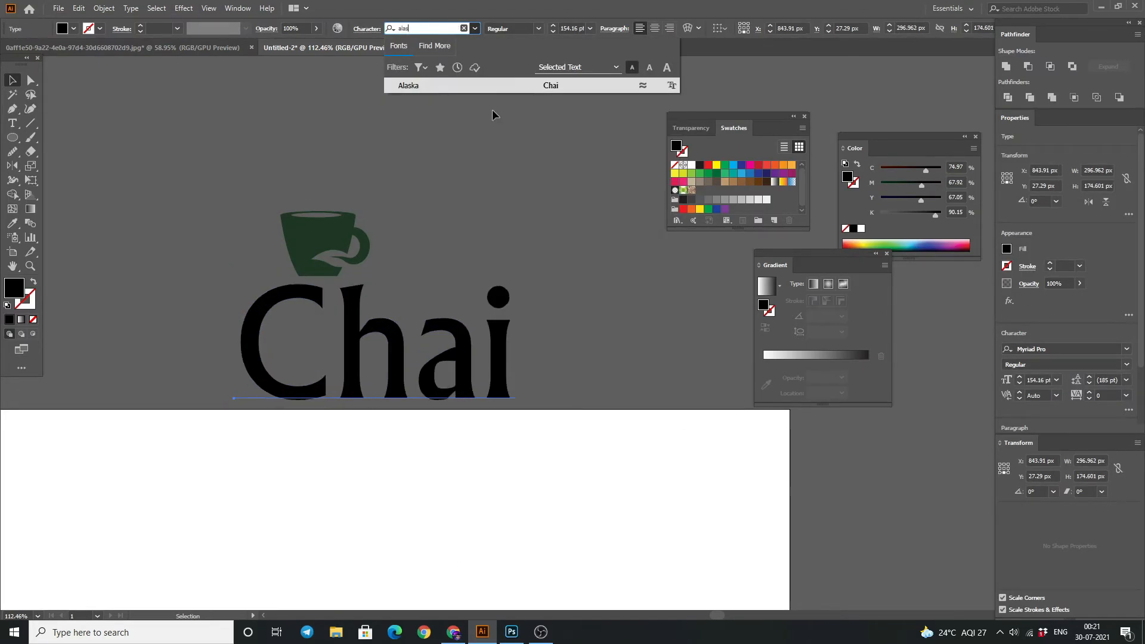
{"action": "left_click", "coordinate": [510, 86]}
{"action": "left_click_drag", "start_coordinate": [516, 435], "coordinate": [798, 599]}
{"action": "left_click_drag", "start_coordinate": [626, 504], "coordinate": [456, 476]}
Convert the Chai text to outlines and ungroup it into separate letters.
{"action": "right_click", "coordinate": [458, 410]}
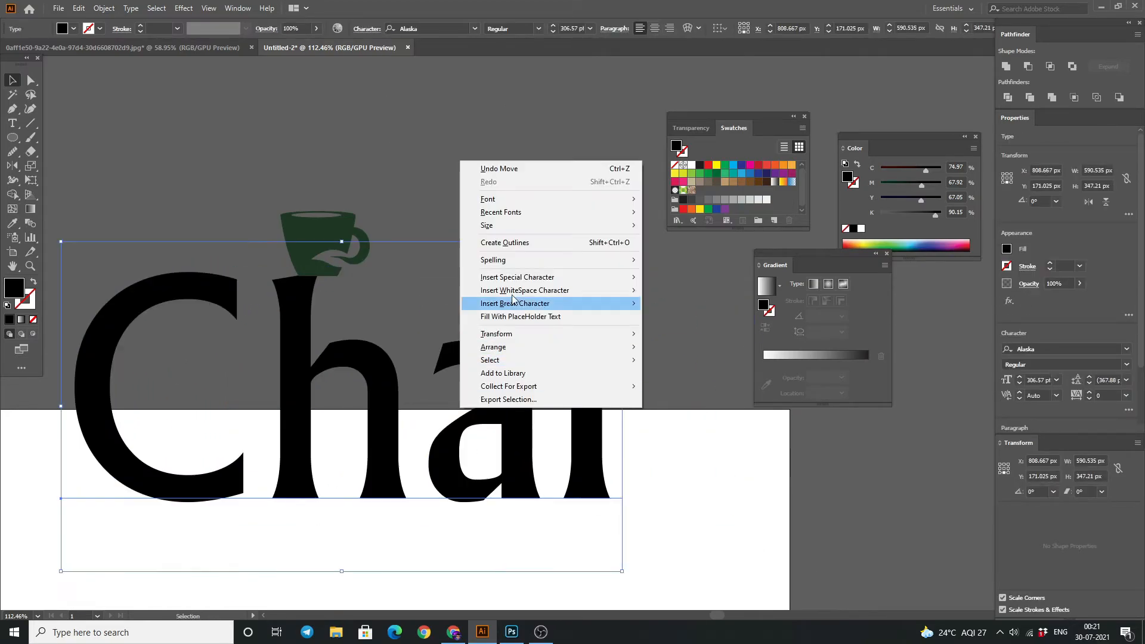
{"action": "left_click", "coordinate": [508, 243]}
{"action": "right_click", "coordinate": [505, 374]}
{"action": "left_click", "coordinate": [552, 480]}
Enlarge the green tea cup over the letter "a" in Chai and delete that letter.
{"action": "left_click_drag", "start_coordinate": [325, 239], "coordinate": [388, 239]}
{"action": "left_click_drag", "start_coordinate": [435, 277], "coordinate": [525, 342]}
{"action": "left_click_drag", "start_coordinate": [438, 254], "coordinate": [494, 403]}
{"action": "left_click_drag", "start_coordinate": [581, 491], "coordinate": [620, 516]}
{"action": "left_click_drag", "start_coordinate": [523, 429], "coordinate": [517, 412]}
{"action": "left_click", "coordinate": [495, 322]}
{"action": "left_click", "coordinate": [478, 352]}
{"action": "key", "text": "Delete"}
Shift the letter "i" outward and position the cup evenly between "h" and "i".
{"action": "left_click_drag", "start_coordinate": [596, 378], "coordinate": [662, 379]}
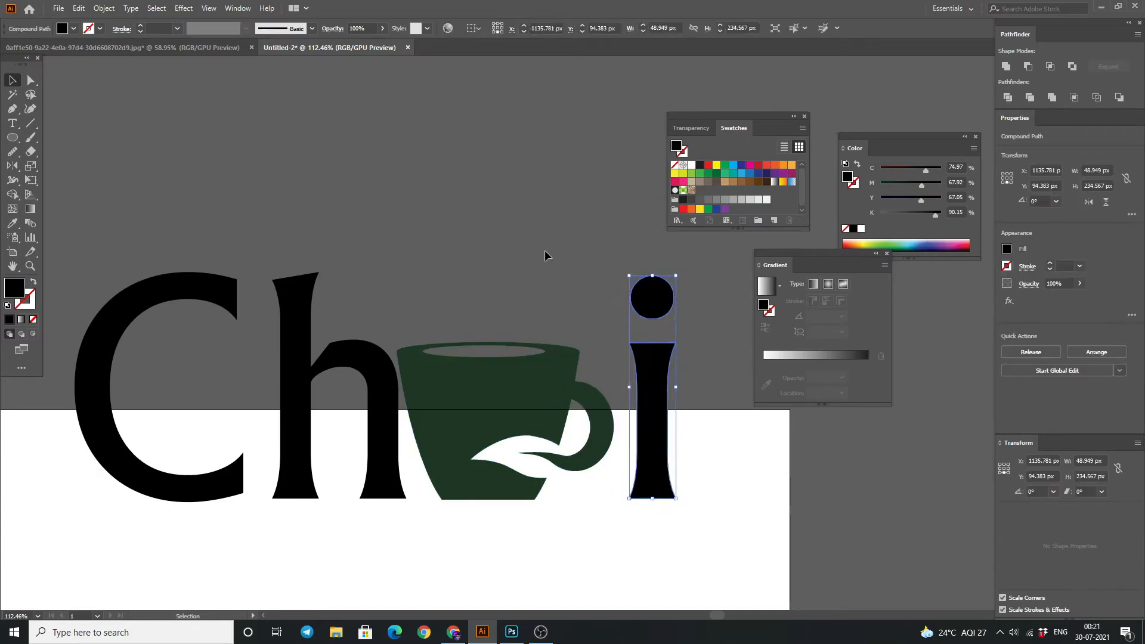
{"action": "left_click", "coordinate": [547, 256]}
{"action": "left_click_drag", "start_coordinate": [511, 387], "coordinate": [528, 388]}
{"action": "left_click", "coordinate": [497, 239]}
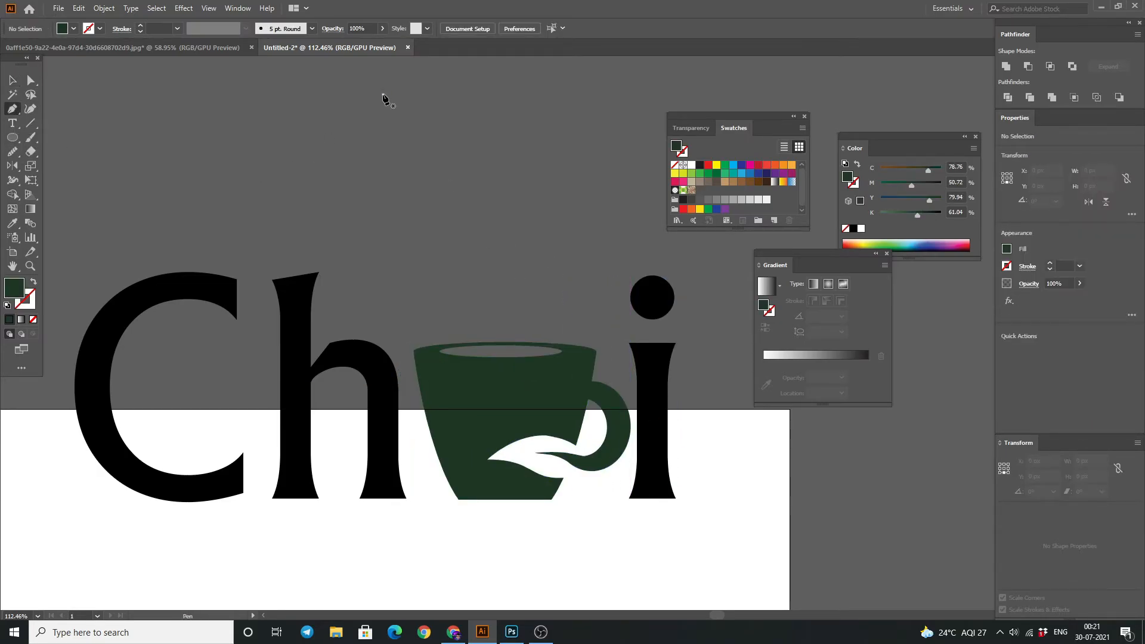
Draw a slim wavy steam wisp in the cup's dark green and smooth its curves.
{"action": "left_click_drag", "start_coordinate": [378, 133], "coordinate": [377, 175]}
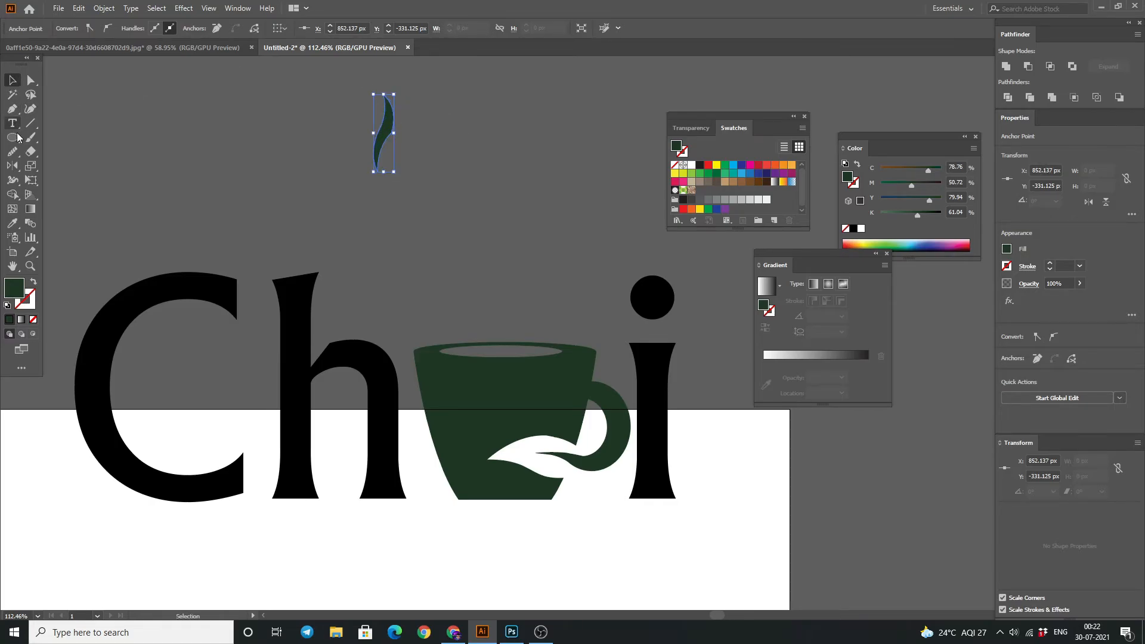
{"action": "key", "text": "v"}
{"action": "left_click_drag", "start_coordinate": [385, 132], "coordinate": [430, 132]}
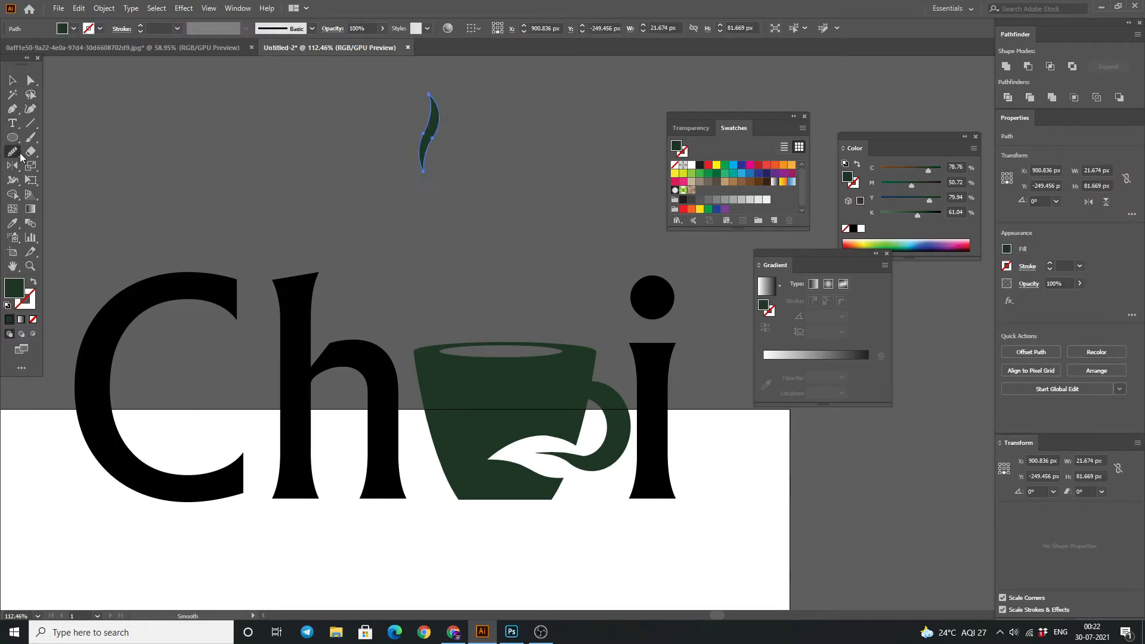
{"action": "left_click", "coordinate": [417, 137]}
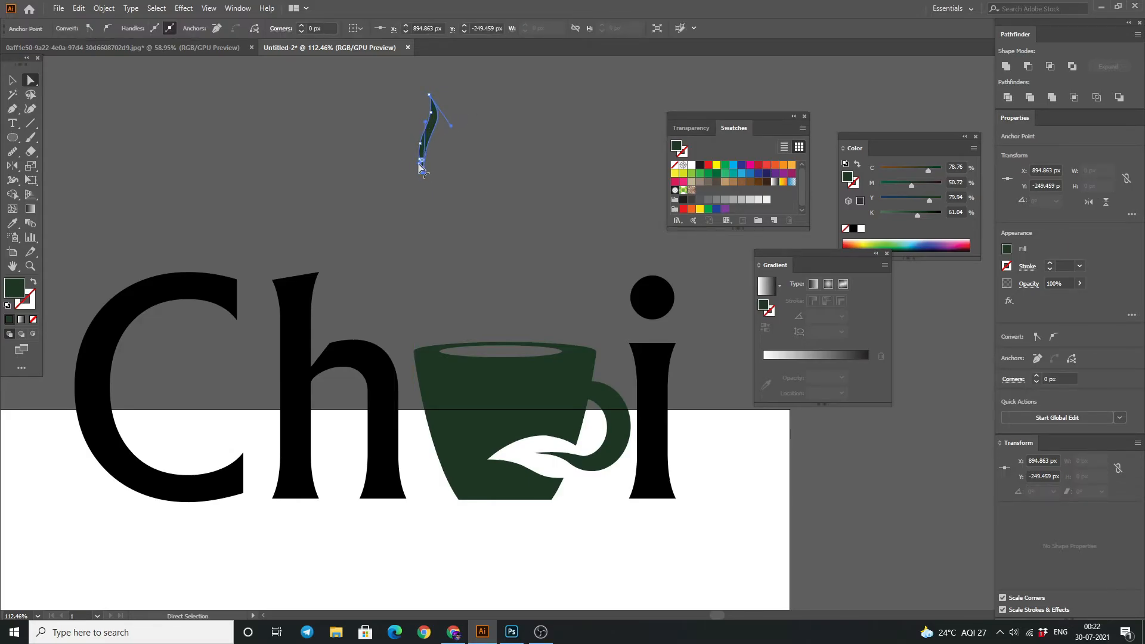
Place the steam wisp over the cup's opening with a second copy beside it, tilted about 7°.
{"action": "key", "text": "v"}
{"action": "left_click", "coordinate": [441, 146]}
{"action": "mouse_move", "coordinate": [507, 293]}
{"action": "left_mouse_down"}
{"action": "mouse_move", "coordinate": [510, 262]}
{"action": "mouse_move", "coordinate": [519, 311]}
{"action": "left_mouse_up"}
{"action": "left_click_drag", "start_coordinate": [558, 263], "coordinate": [499, 310]}
{"action": "left_click_drag", "start_coordinate": [522, 306], "coordinate": [513, 307]}
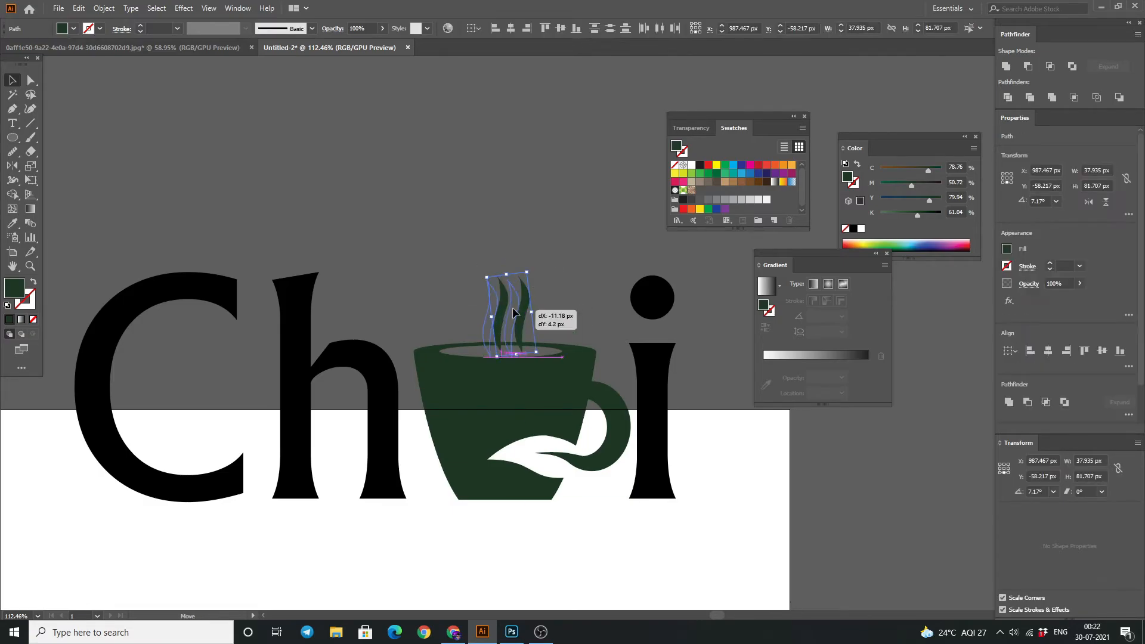
{"action": "left_click", "coordinate": [396, 166]}
Fill the letters C, h and i with the cup's dark green, C 78.76, M 50.72, Y 79.94, K 61.04.
{"action": "scroll", "coordinate": [396, 166], "scroll_direction": "down", "scroll_amount": 2}
{"action": "left_click_drag", "start_coordinate": [396, 166], "coordinate": [221, 239]}
{"action": "left_click", "coordinate": [654, 235], "text": "shift"}
{"action": "key", "text": "i"}
{"action": "left_click", "coordinate": [507, 238]}
{"action": "key", "text": "v"}
{"action": "left_click", "coordinate": [191, 127]}
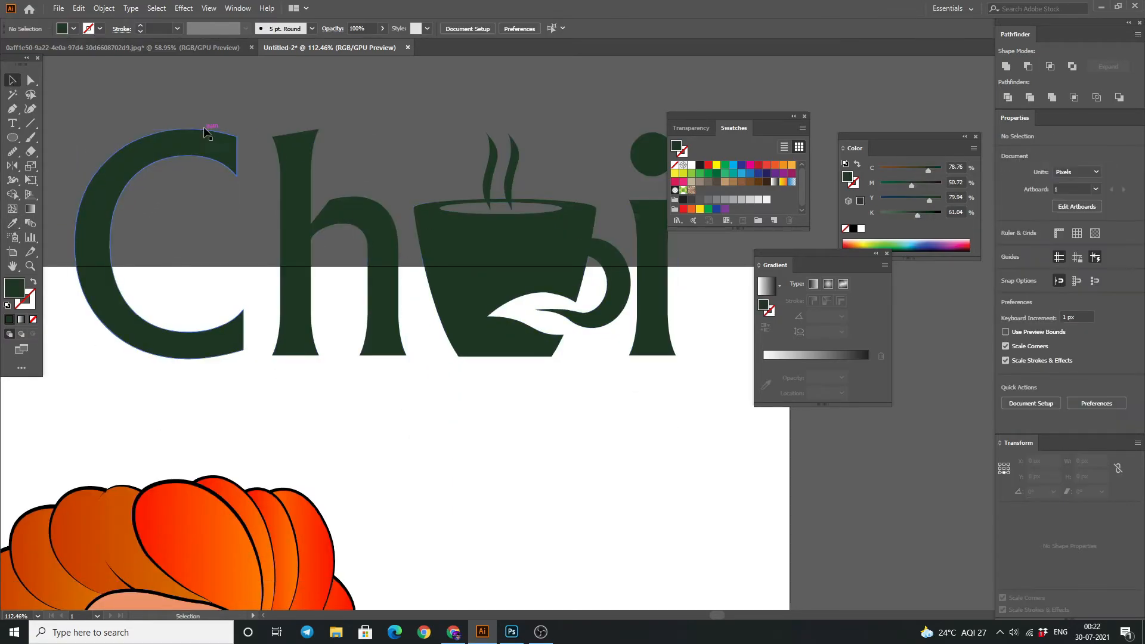
Move the reference photo off the artboard and enlarge the turbaned face on the artboard's left half.
{"action": "left_click_drag", "start_coordinate": [485, 285], "coordinate": [797, 515]}
{"action": "left_click", "coordinate": [421, 299]}
{"action": "key", "text": "z"}
{"action": "left_click_drag", "start_coordinate": [422, 298], "coordinate": [334, 299]}
{"action": "left_click", "coordinate": [12, 80]}
{"action": "left_click_drag", "start_coordinate": [255, 312], "coordinate": [68, 312]}
{"action": "left_click_drag", "start_coordinate": [297, 154], "coordinate": [521, 454]}
{"action": "left_click_drag", "start_coordinate": [445, 352], "coordinate": [280, 272]}
{"action": "left_click_drag", "start_coordinate": [354, 362], "coordinate": [388, 416]}
{"action": "left_click_drag", "start_coordinate": [358, 269], "coordinate": [387, 269]}
{"action": "left_click", "coordinate": [394, 123]}
Scale the Chai lettering with its cup and place it on the artboard to the right of the face.
{"action": "left_click_drag", "start_coordinate": [488, 145], "coordinate": [329, 210]}
{"action": "left_click_drag", "start_coordinate": [337, 239], "coordinate": [675, 438]}
{"action": "left_click", "coordinate": [675, 437]}
{"action": "left_click", "coordinate": [553, 326]}
{"action": "left_click_drag", "start_coordinate": [647, 371], "coordinate": [575, 343]}
{"action": "left_click_drag", "start_coordinate": [455, 310], "coordinate": [420, 374]}
{"action": "left_click", "coordinate": [426, 223]}
{"action": "scroll", "coordinate": [426, 224], "scroll_direction": "down", "scroll_amount": 2}
{"action": "left_click_drag", "start_coordinate": [355, 203], "coordinate": [472, 207]}
{"action": "left_click_drag", "start_coordinate": [362, 199], "coordinate": [818, 204]}
Start a new text line below the Chai lettering in the Kruti Dev 090 Bold font.
{"action": "key", "text": "z"}
{"action": "left_click_drag", "start_coordinate": [140, 341], "coordinate": [331, 352]}
{"action": "left_click", "coordinate": [332, 352], "text": "alt"}
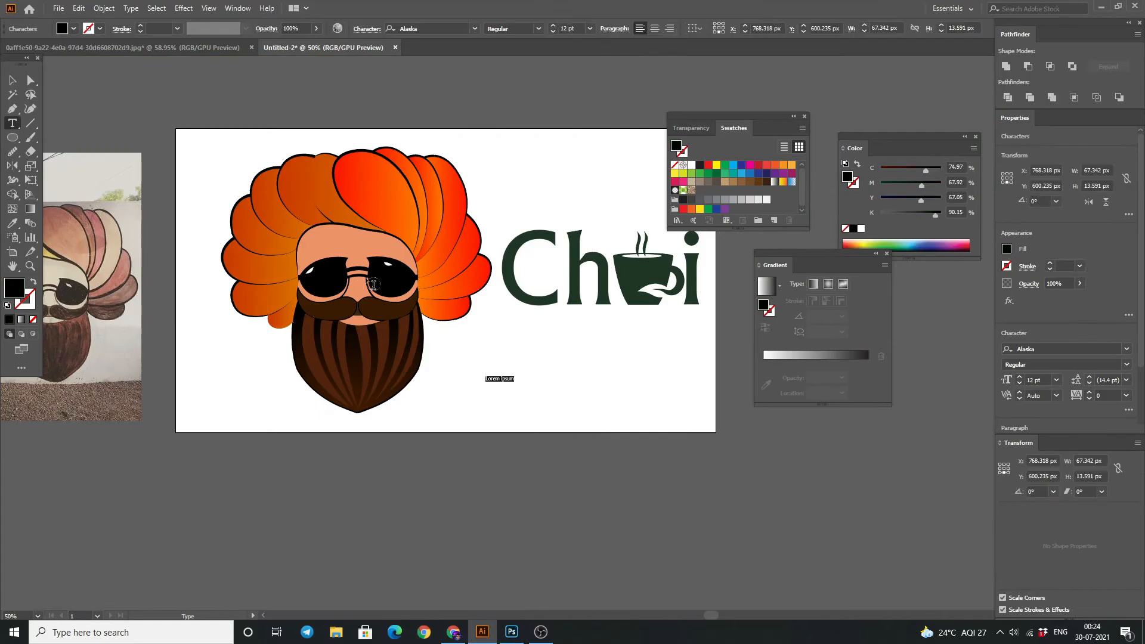
{"action": "type", "text": "krut"}
{"action": "left_click", "coordinate": [482, 369]}
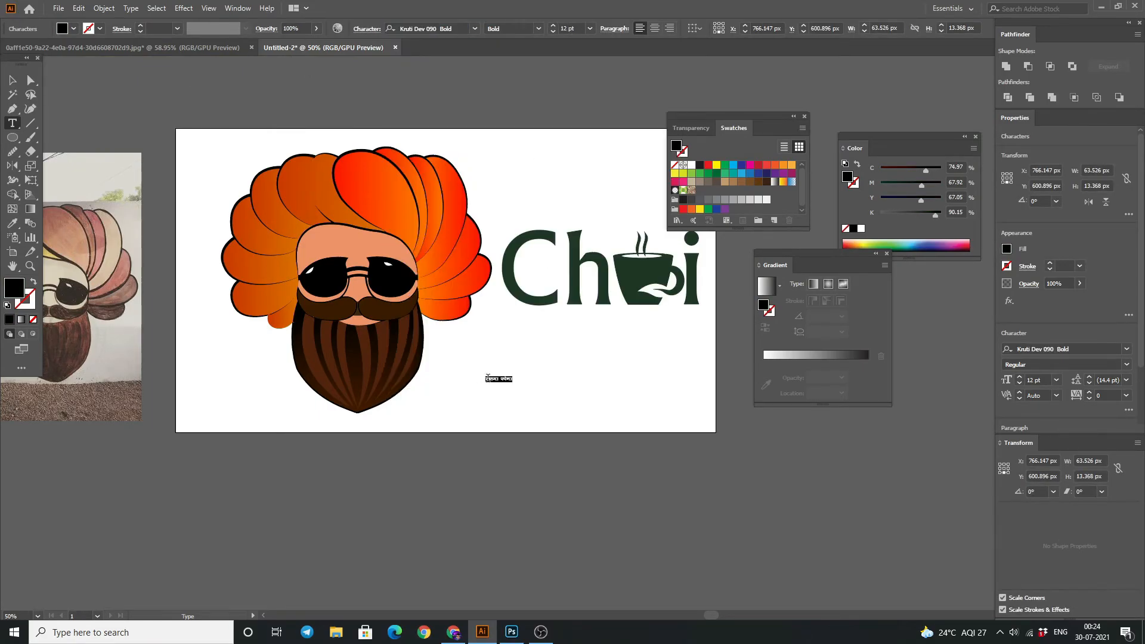
Enlarge the placeholder text to about 285 pt and replace it with "बैठक" below Chai.
{"action": "left_click_drag", "start_coordinate": [514, 385], "coordinate": [722, 422]}
{"action": "left_click_drag", "start_coordinate": [695, 406], "coordinate": [657, 452]}
{"action": "double_click", "coordinate": [652, 383]}
{"action": "type", "text": "बैठक"}
{"action": "left_click", "coordinate": [13, 80]}
{"action": "left_click_drag", "start_coordinate": [568, 414], "coordinate": [581, 403]}
{"action": "left_click", "coordinate": [584, 156]}
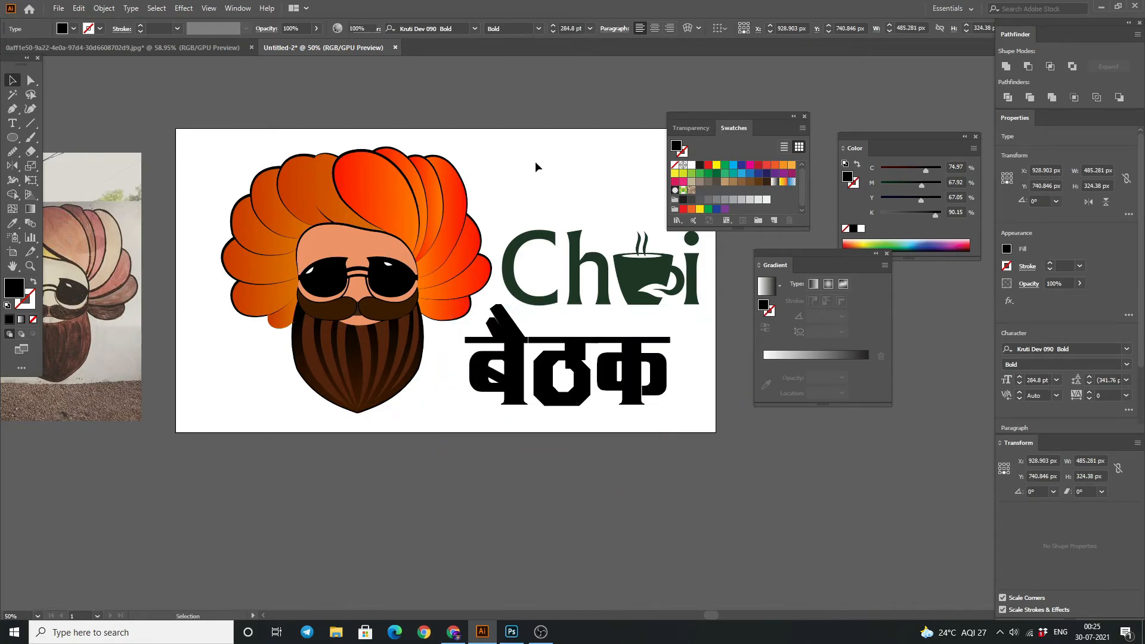
Shrink the Chai lettering and seat it on the headline of बैठक.
{"action": "left_click_drag", "start_coordinate": [583, 156], "coordinate": [525, 185]}
{"action": "left_click", "coordinate": [482, 261]}
{"action": "left_click_drag", "start_coordinate": [641, 334], "coordinate": [587, 347]}
{"action": "left_click", "coordinate": [506, 231]}
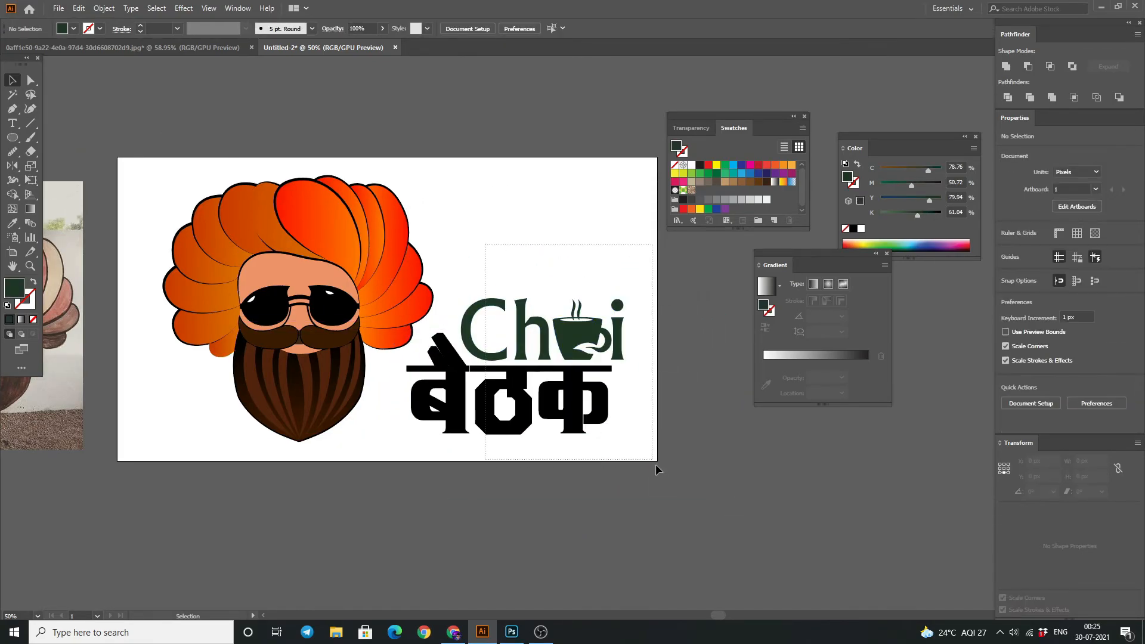
Try moving the combined Chai and बैठक lettering below the face.
{"action": "left_click_drag", "start_coordinate": [649, 454], "coordinate": [651, 458]}
{"action": "left_click_drag", "start_coordinate": [600, 388], "coordinate": [232, 500]}
{"action": "left_click", "coordinate": [220, 349]}
{"action": "left_click_drag", "start_coordinate": [125, 364], "coordinate": [239, 525]}
{"action": "left_click_drag", "start_coordinate": [179, 453], "coordinate": [179, 550]}
Group all parts of the turbaned face illustration.
{"action": "left_click_drag", "start_coordinate": [137, 164], "coordinate": [465, 459]}
{"action": "key", "text": "ctrl+g"}
{"action": "left_click", "coordinate": [465, 458]}
Try an alternative layout with the face and the lettering in swapped positions.
{"action": "left_click_drag", "start_coordinate": [374, 292], "coordinate": [581, 296]}
{"action": "left_click_drag", "start_coordinate": [156, 517], "coordinate": [307, 493]}
{"action": "left_click_drag", "start_coordinate": [179, 471], "coordinate": [411, 567]}
{"action": "left_click_drag", "start_coordinate": [306, 553], "coordinate": [403, 310]}
{"action": "left_click_drag", "start_coordinate": [505, 411], "coordinate": [563, 457]}
{"action": "left_click_drag", "start_coordinate": [537, 388], "coordinate": [486, 349]}
{"action": "left_click_drag", "start_coordinate": [500, 422], "coordinate": [269, 193]}
{"action": "left_click_drag", "start_coordinate": [334, 263], "coordinate": [711, 483]}
Place the face at the artboard's left side and enlarge बैठक to about 360 pt beside it.
{"action": "left_click_drag", "start_coordinate": [552, 262], "coordinate": [314, 251]}
{"action": "left_click_drag", "start_coordinate": [314, 250], "coordinate": [158, 274]}
{"action": "left_click_drag", "start_coordinate": [591, 401], "coordinate": [692, 608]}
{"action": "left_click_drag", "start_coordinate": [609, 553], "coordinate": [516, 373]}
Resize the Chai lettering to about 413 px wide and align it just above the headline of बैठक.
{"action": "left_click_drag", "start_coordinate": [363, 149], "coordinate": [427, 204]}
{"action": "left_click_drag", "start_coordinate": [447, 337], "coordinate": [460, 308]}
{"action": "left_click", "coordinate": [449, 214]}
{"action": "left_click_drag", "start_coordinate": [466, 266], "coordinate": [471, 236]}
{"action": "left_click", "coordinate": [399, 200]}
{"action": "left_click_drag", "start_coordinate": [465, 327], "coordinate": [468, 336]}
{"action": "left_click", "coordinate": [451, 257]}
{"action": "left_click_drag", "start_coordinate": [440, 236], "coordinate": [470, 247]}
{"action": "left_click_drag", "start_coordinate": [564, 289], "coordinate": [543, 301]}
{"action": "left_click", "coordinate": [462, 210]}
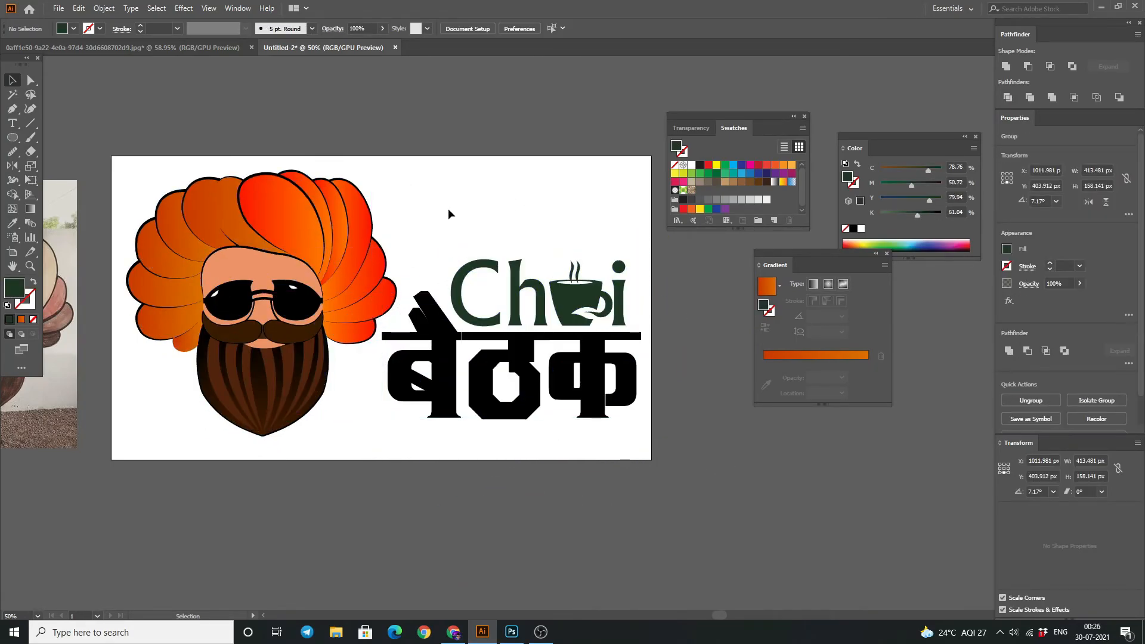
Move the बैठक text off the artboard, below its right edge.
{"action": "scroll", "coordinate": [462, 213], "scroll_direction": "down", "scroll_amount": 1}
{"action": "left_click", "coordinate": [426, 339]}
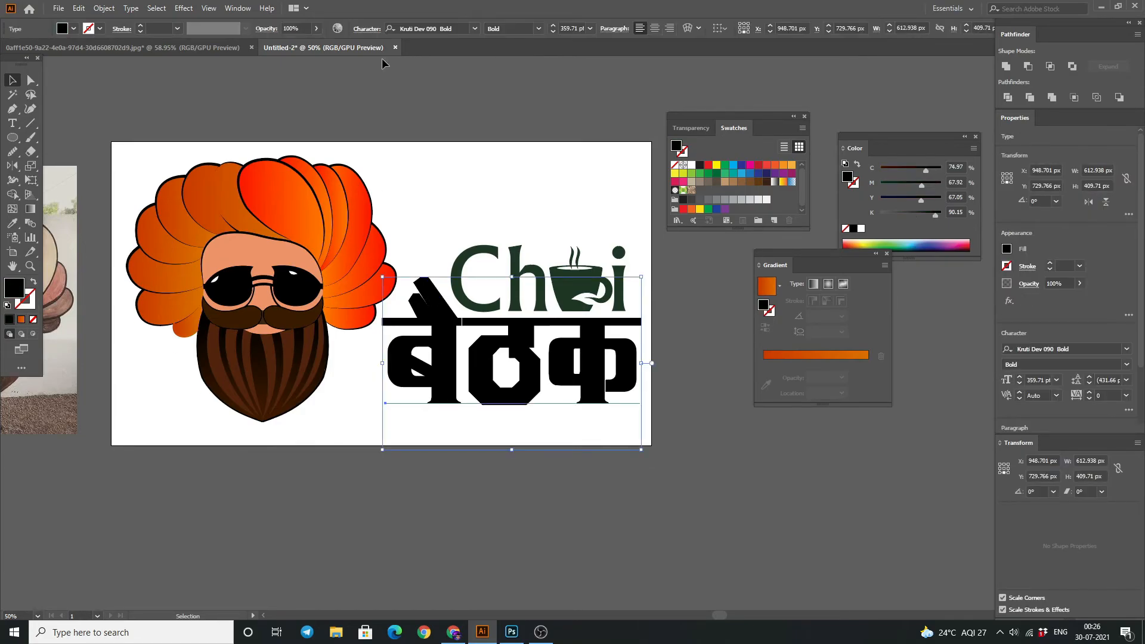
{"action": "type", "text": "k"}
{"action": "key", "text": "Escape"}
{"action": "left_click_drag", "start_coordinate": [503, 364], "coordinate": [763, 553]}
{"action": "left_click", "coordinate": [475, 28]}
{"action": "key", "text": "Escape"}
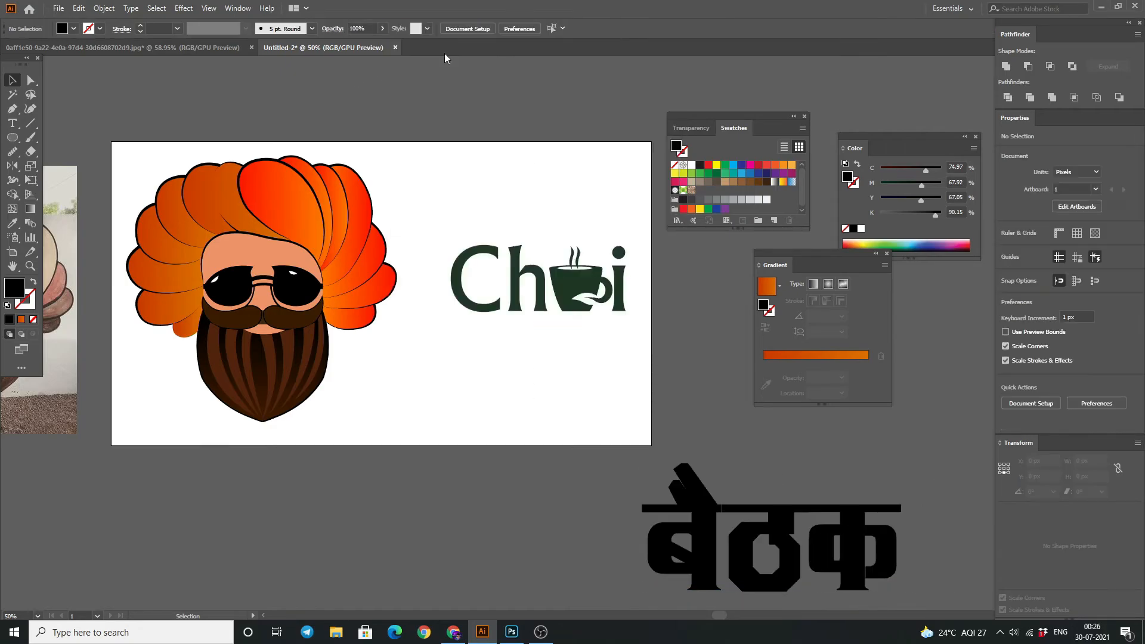
{"action": "left_click", "coordinate": [1015, 633]}
Set the बैठक text in the Kruti Dev 011 font and move it back onto the artboard beneath the Chai lettering.
{"action": "left_click", "coordinate": [450, 28]}
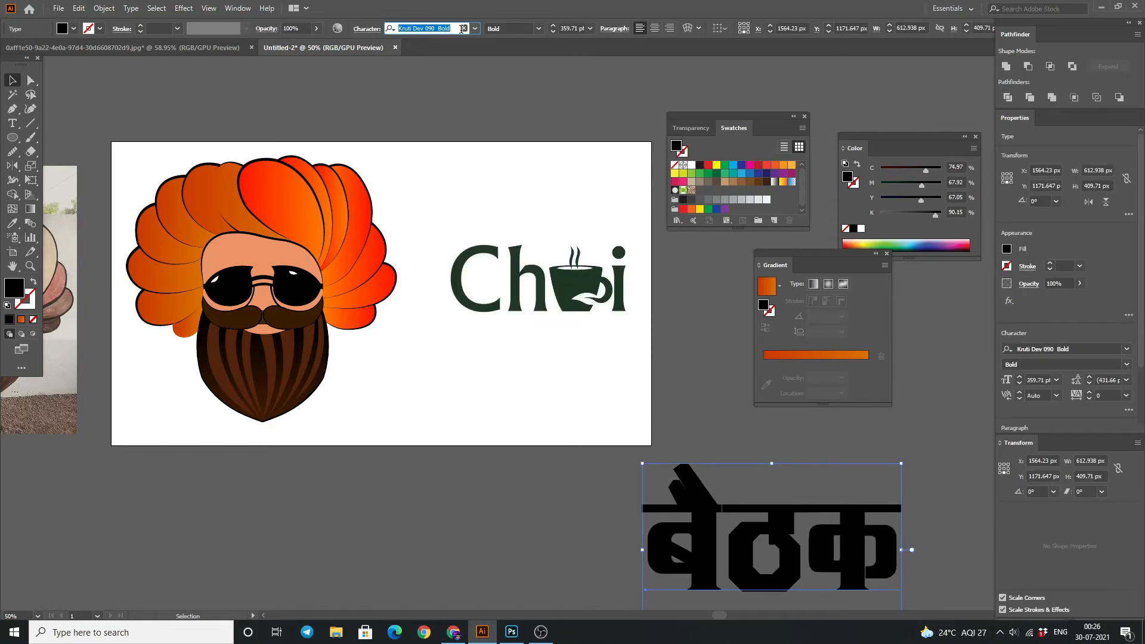
{"action": "type", "text": "kru"}
{"action": "scroll", "coordinate": [478, 263], "scroll_direction": "down", "scroll_amount": 9}
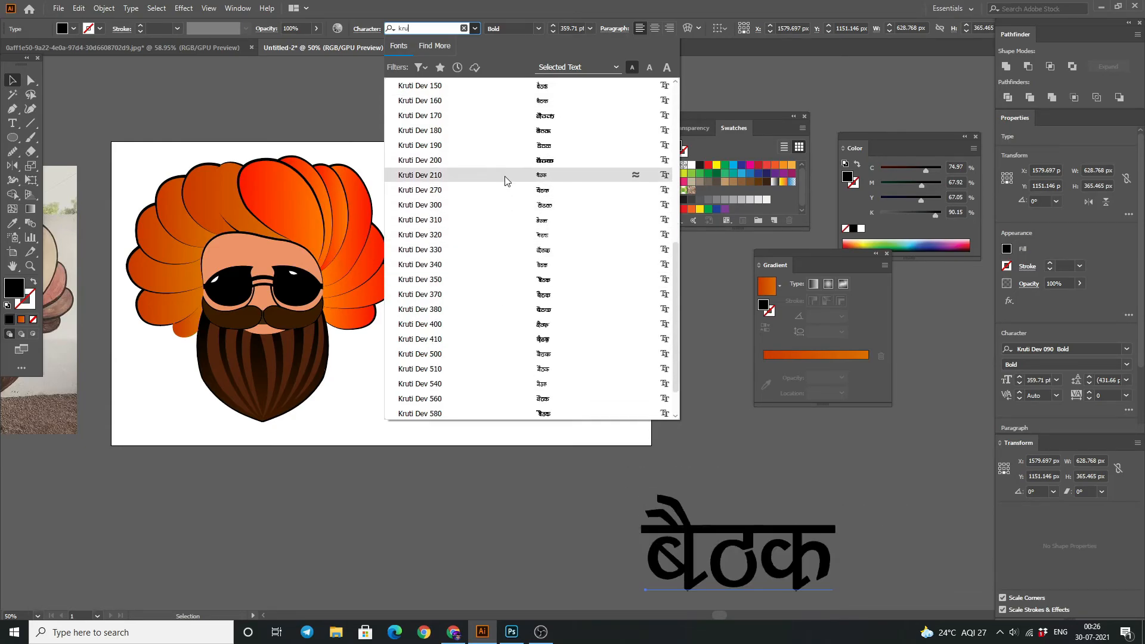
{"action": "scroll", "coordinate": [513, 238], "scroll_direction": "down", "scroll_amount": 2}
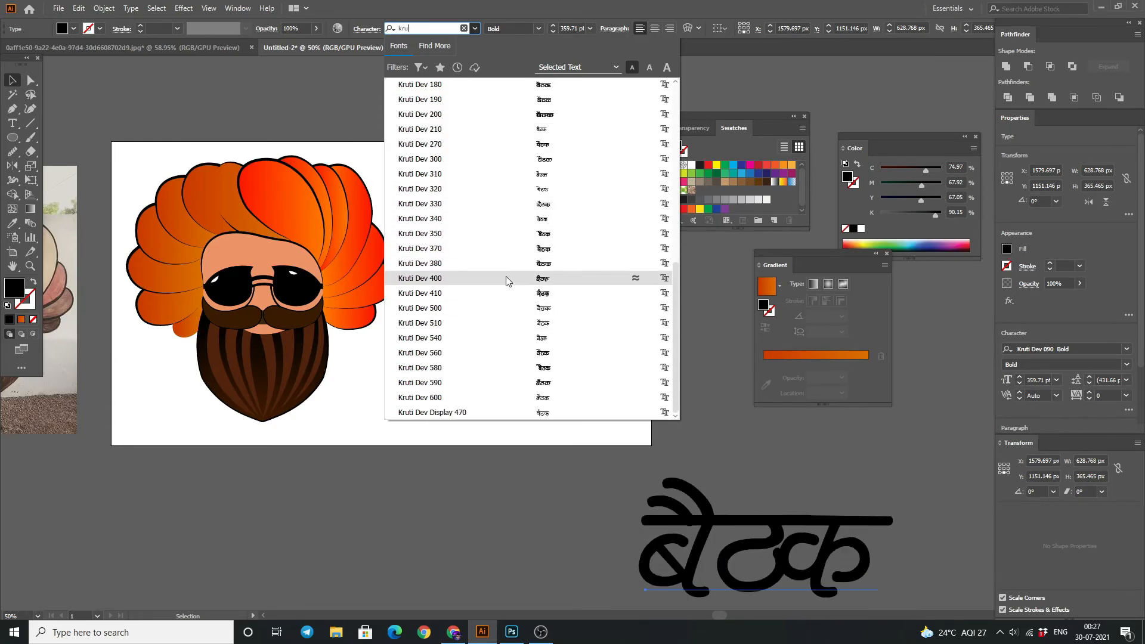
{"action": "scroll", "coordinate": [500, 298], "scroll_direction": "up", "scroll_amount": 10}
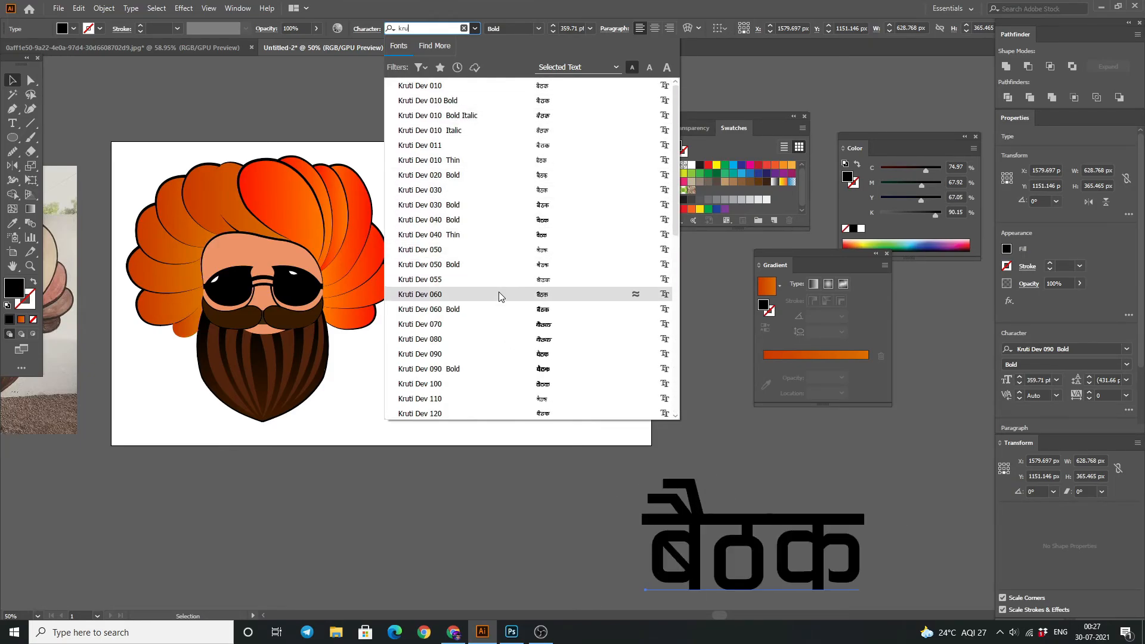
{"action": "left_click", "coordinate": [487, 149]}
{"action": "left_click", "coordinate": [682, 328]}
{"action": "left_click_drag", "start_coordinate": [697, 517], "coordinate": [370, 429]}
Convert the बैठक text to outlines and ungroup it into separate letter shapes.
{"action": "key", "text": "z"}
{"action": "key", "text": "v"}
{"action": "right_click", "coordinate": [323, 418]}
{"action": "left_click", "coordinate": [361, 254]}
{"action": "right_click", "coordinate": [407, 411]}
{"action": "left_click", "coordinate": [442, 511]}
{"action": "left_click", "coordinate": [337, 478]}
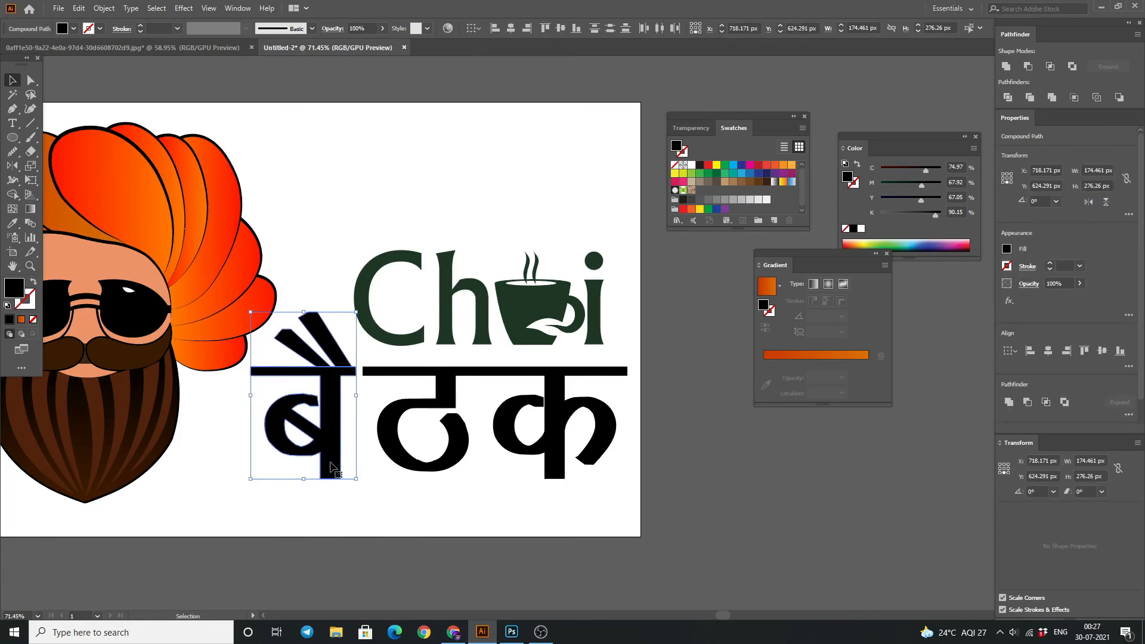
Reshape the inner contour of ठ by moving the anchor points around the notch beneath its stem.
{"action": "left_click", "coordinate": [450, 406]}
{"action": "key", "text": "z"}
{"action": "left_click_drag", "start_coordinate": [445, 410], "coordinate": [332, 332]}
{"action": "key", "text": "a"}
{"action": "left_click_drag", "start_coordinate": [281, 362], "coordinate": [267, 311]}
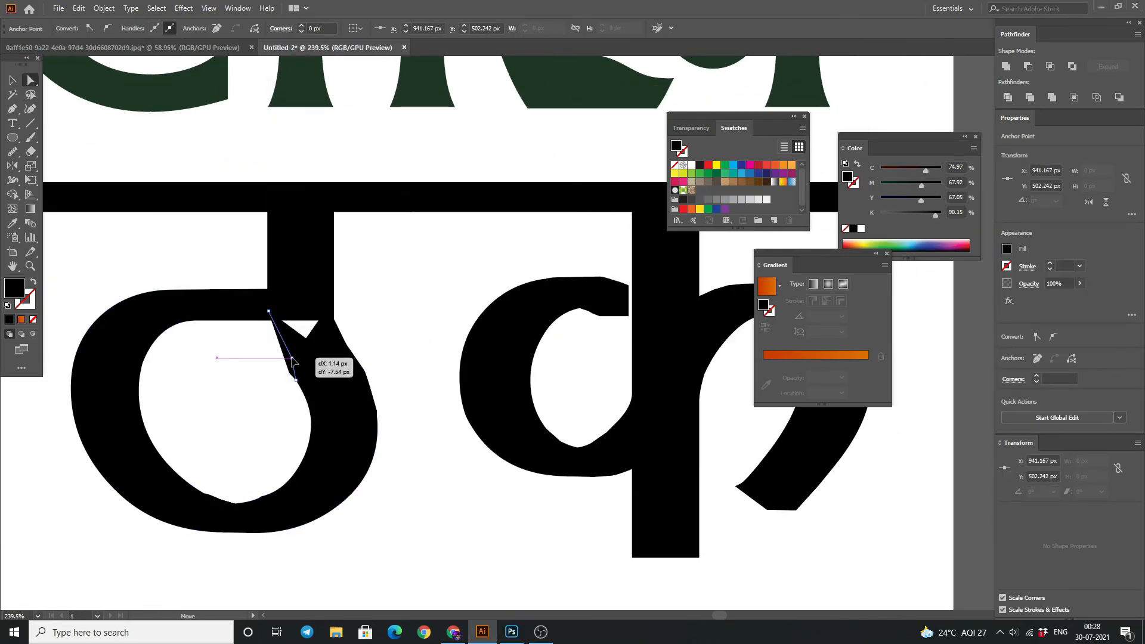
{"action": "left_click_drag", "start_coordinate": [301, 379], "coordinate": [302, 380]}
{"action": "left_click_drag", "start_coordinate": [312, 389], "coordinate": [312, 398]}
{"action": "key", "text": "ctrl+z"}
{"action": "left_click_drag", "start_coordinate": [306, 338], "coordinate": [301, 311]}
{"action": "left_click", "coordinate": [362, 358]}
{"action": "left_click_drag", "start_coordinate": [362, 358], "coordinate": [200, 418]}
Adjust the anchor points where the loop of क meets its vertical stem.
{"action": "left_click", "coordinate": [464, 352]}
{"action": "left_click_drag", "start_coordinate": [468, 346], "coordinate": [474, 378]}
{"action": "left_click", "coordinate": [441, 384]}
{"action": "left_click_drag", "start_coordinate": [441, 385], "coordinate": [683, 401]}
{"action": "left_click", "coordinate": [381, 397]}
{"action": "left_click", "coordinate": [391, 409]}
{"action": "scroll", "coordinate": [433, 408], "scroll_direction": "down", "scroll_amount": 10}
{"action": "key", "text": "v"}
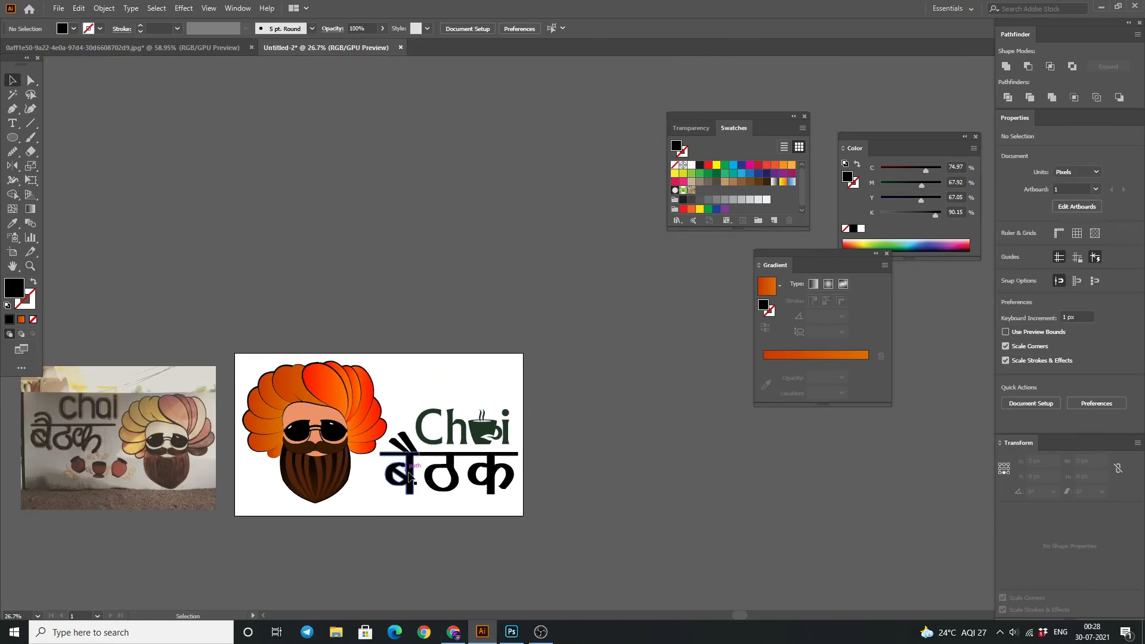
Try grouping the बैठक letters and applying the turban's red-to-orange gradient to the group.
{"action": "left_click_drag", "start_coordinate": [403, 458], "coordinate": [441, 474]}
{"action": "key", "text": "ctrl+g"}
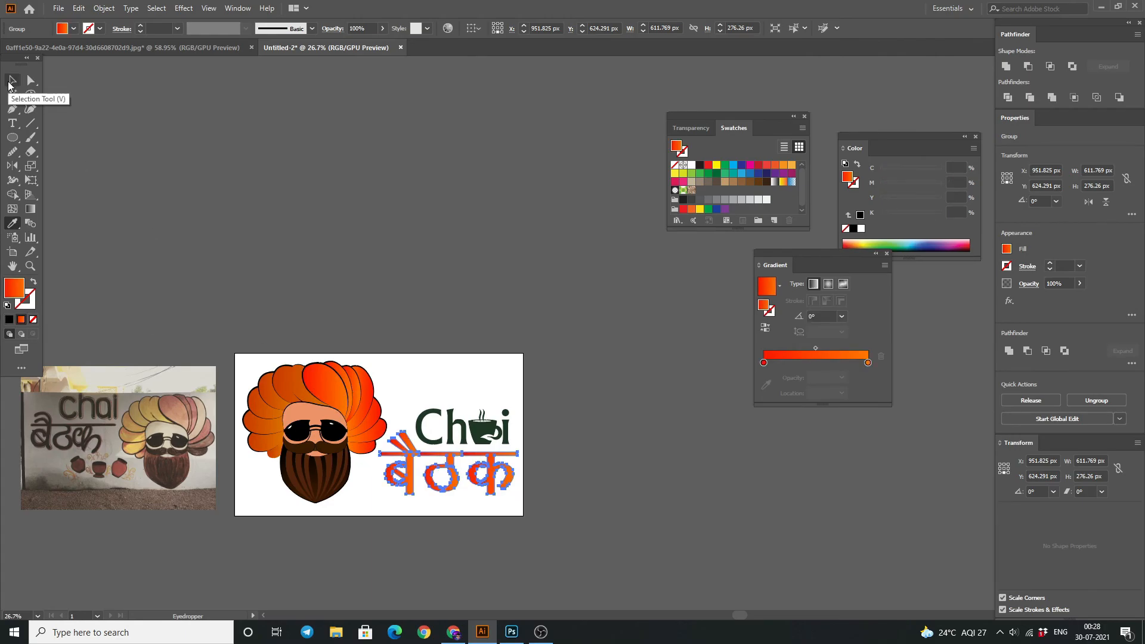
{"action": "left_click", "coordinate": [12, 80]}
{"action": "key", "text": "ctrl+z"}
{"action": "key", "text": "ctrl+z"}
{"action": "key", "text": "ctrl+z"}
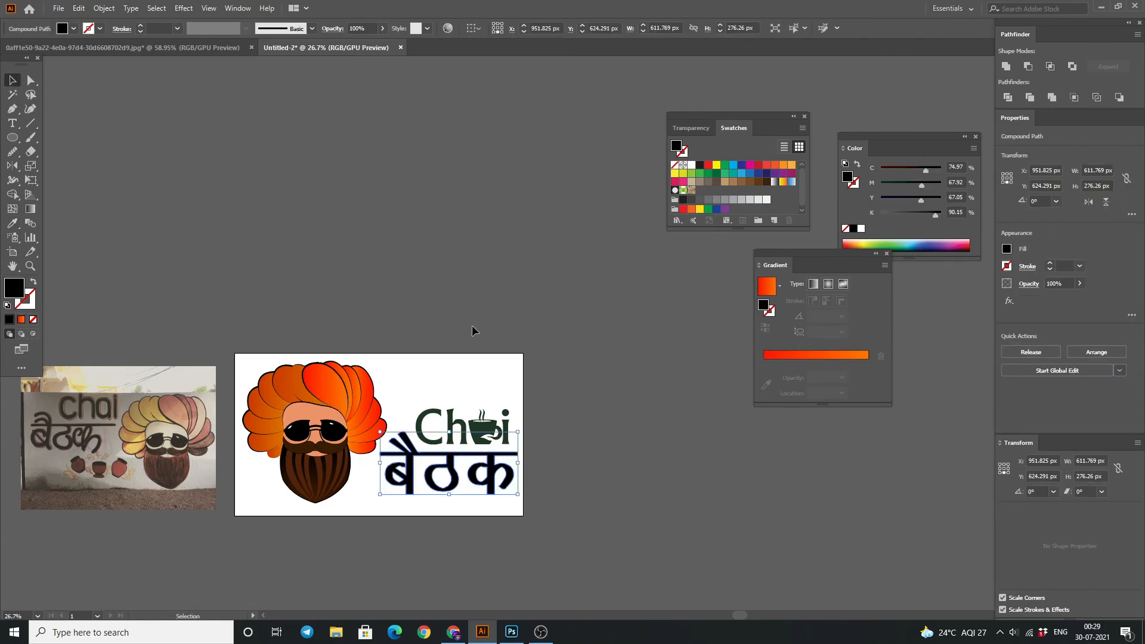
Fill the combined बैठक shape with the turban's red-to-orange gradient, running almost vertically from red at the base at about 85°.
{"action": "left_click", "coordinate": [13, 224]}
{"action": "left_click", "coordinate": [21, 319]}
{"action": "key", "text": "v"}
{"action": "left_click", "coordinate": [460, 488]}
{"action": "left_click", "coordinate": [489, 488]}
{"action": "key", "text": "g"}
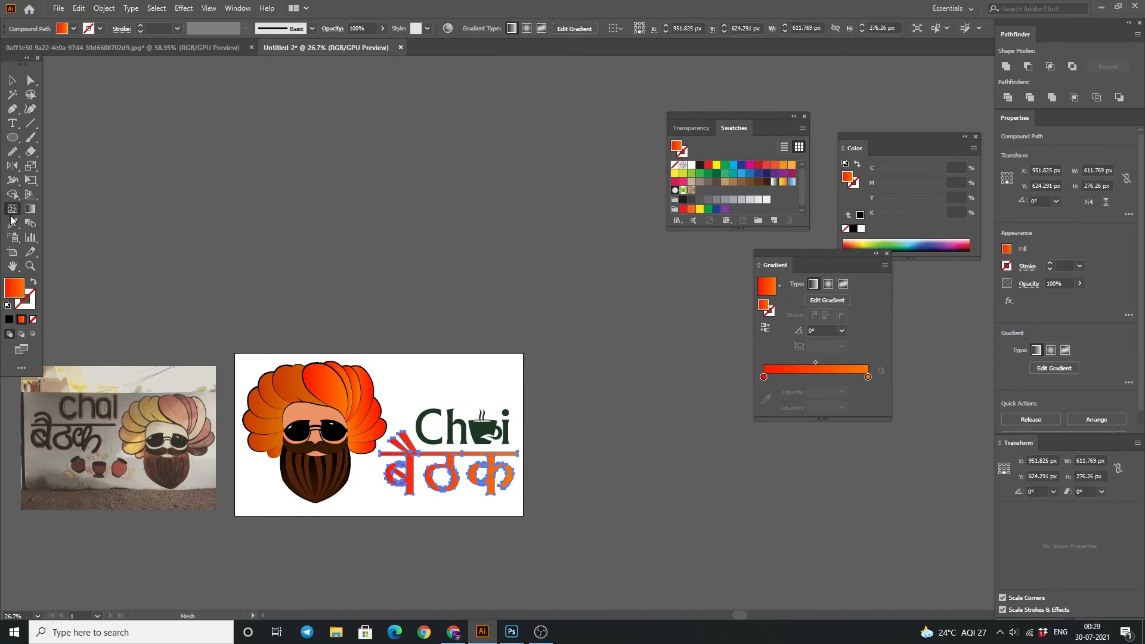
{"action": "left_click_drag", "start_coordinate": [444, 501], "coordinate": [434, 442]}
{"action": "left_click", "coordinate": [12, 80]}
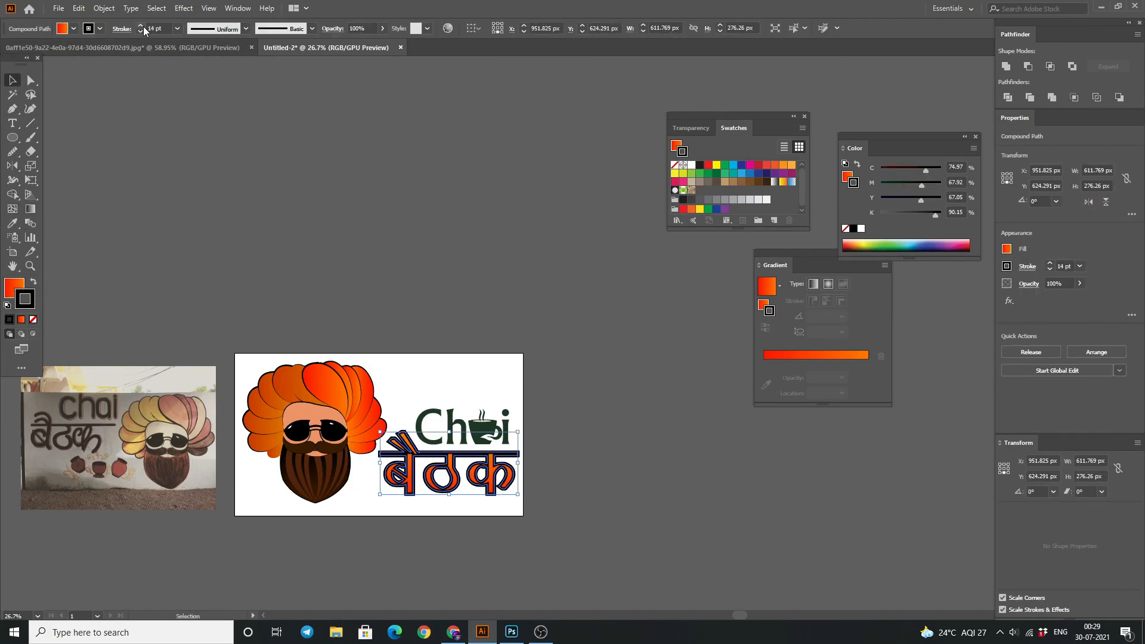
Remove the stroke from बैठक and offset its path by 10 px with miter joins.
{"action": "left_click", "coordinate": [33, 319]}
{"action": "left_click", "coordinate": [104, 7]}
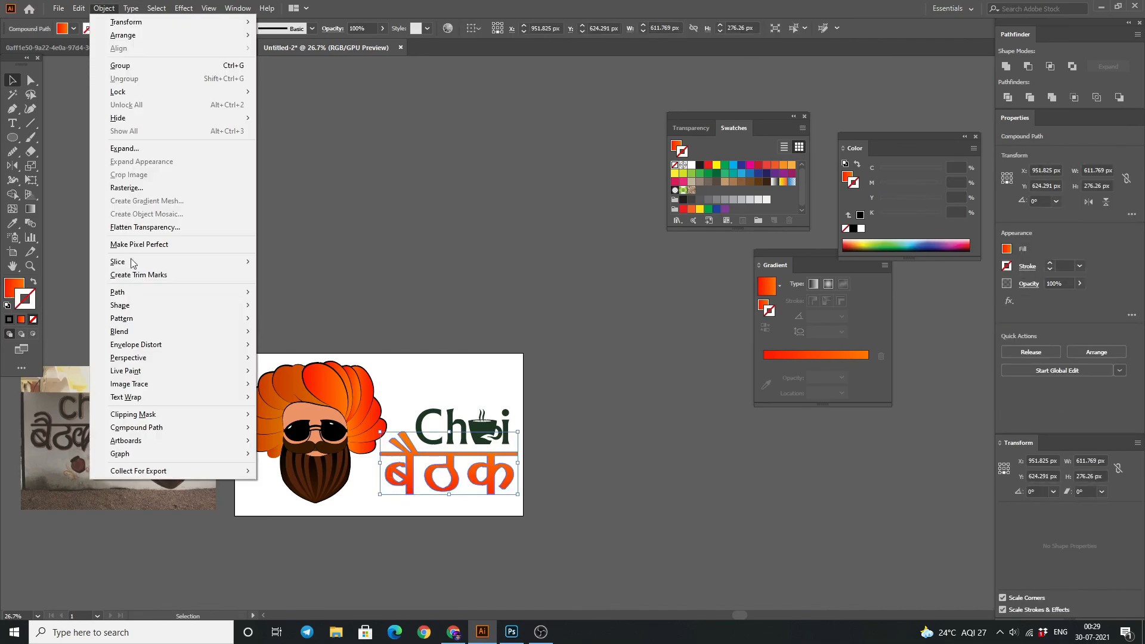
{"action": "left_click", "coordinate": [333, 311]}
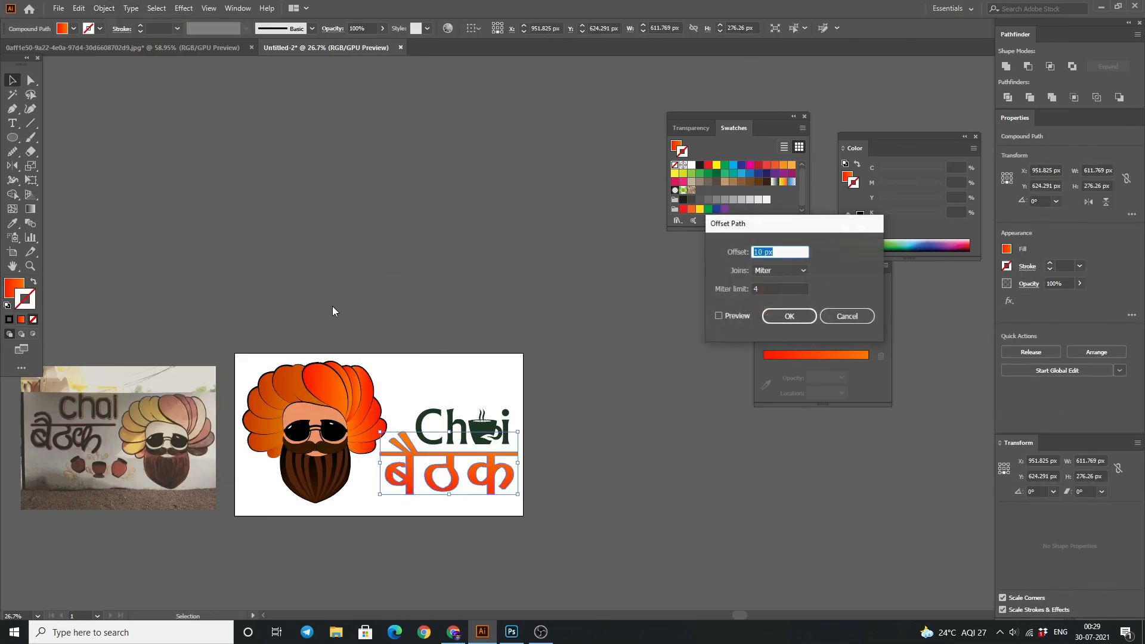
{"action": "left_click", "coordinate": [780, 315]}
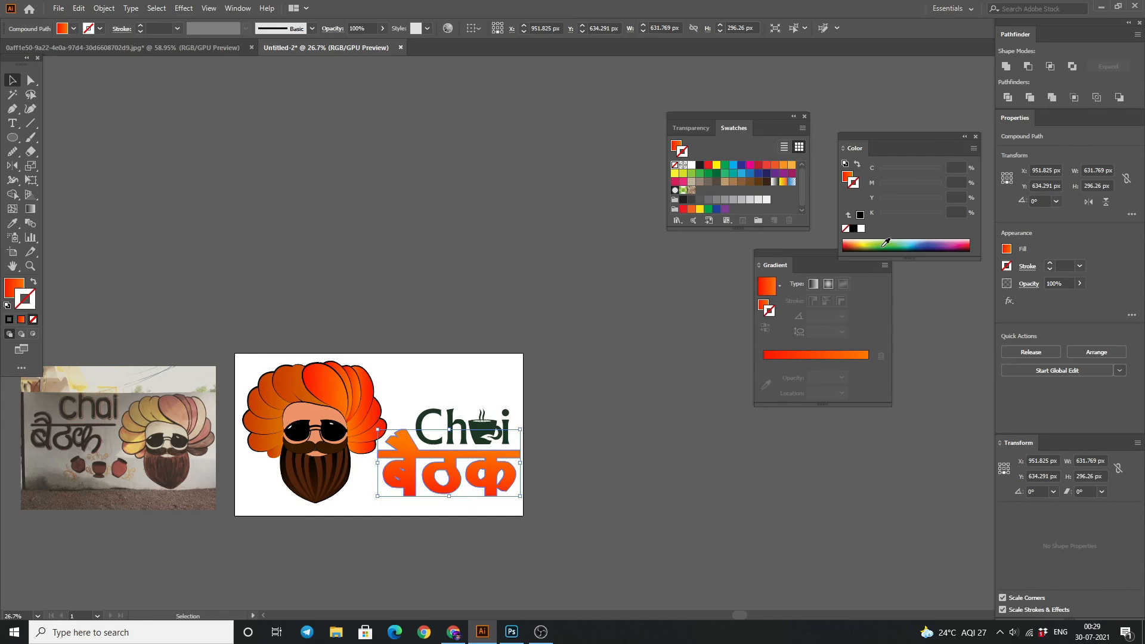
Fill the offset shape behind बैठक with the dark green of the Chai lettering and leave it without a stroke.
{"action": "left_click", "coordinate": [383, 453]}
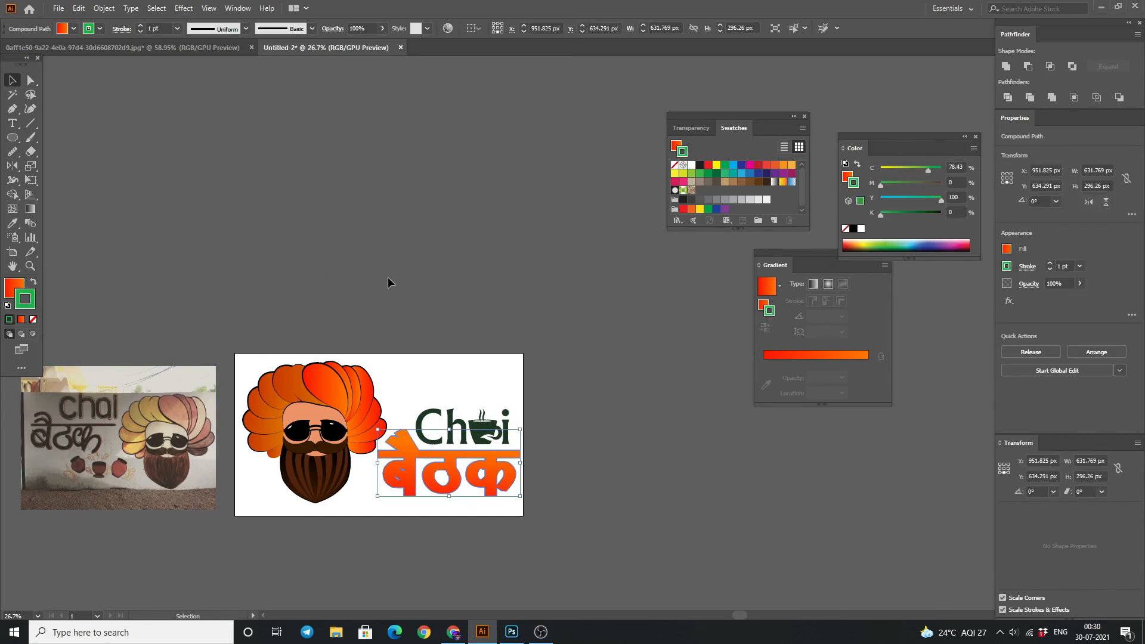
{"action": "left_click", "coordinate": [33, 283]}
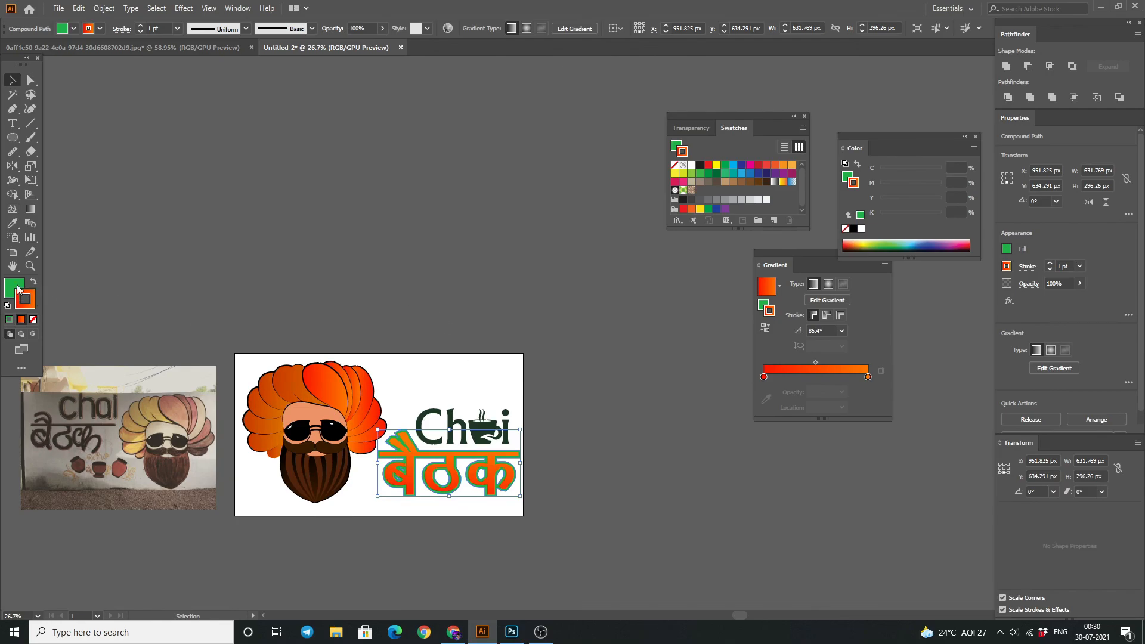
{"action": "left_click", "coordinate": [18, 291]}
{"action": "key", "text": "i"}
{"action": "left_click", "coordinate": [14, 81]}
{"action": "left_click", "coordinate": [326, 264]}
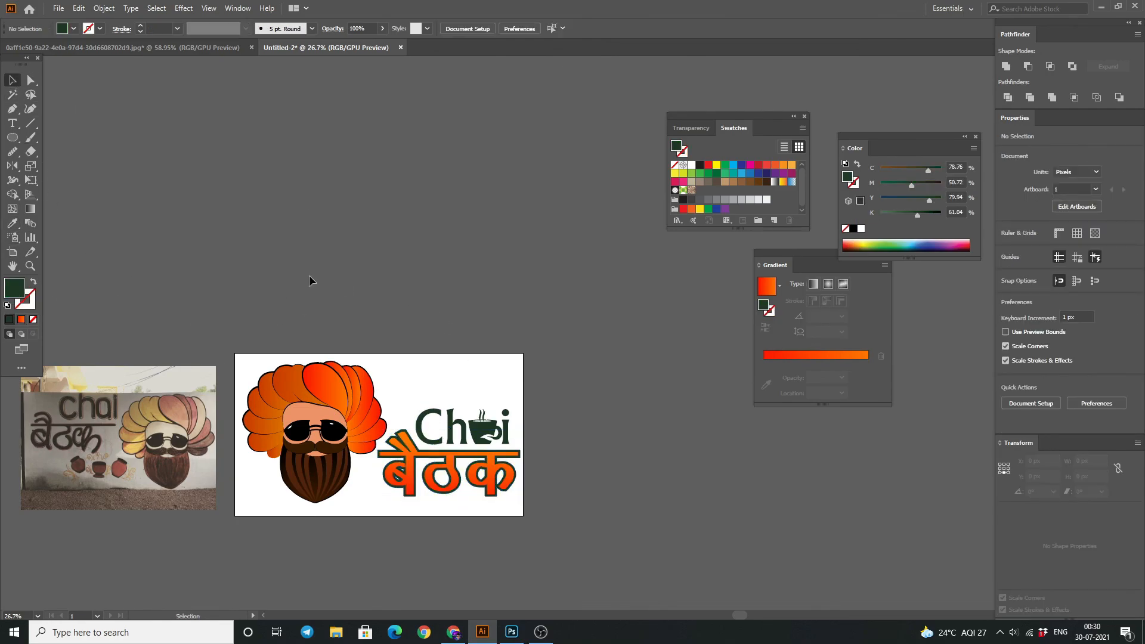
Delete the reference mural photo beside the artboard.
{"action": "key", "text": "space"}
{"action": "left_click_drag", "start_coordinate": [107, 325], "coordinate": [239, 268]}
{"action": "left_click_drag", "start_coordinate": [261, 456], "coordinate": [262, 456]}
{"action": "key", "text": "Delete"}
Enlarge the view of the logo and move the floating Swatches and Gradient panels clear of the artboard.
{"action": "key", "text": "z"}
{"action": "left_click_drag", "start_coordinate": [496, 332], "coordinate": [270, 170]}
{"action": "left_click_drag", "start_coordinate": [719, 116], "coordinate": [779, 89]}
{"action": "left_click_drag", "start_coordinate": [805, 255], "coordinate": [880, 321]}
{"action": "left_click_drag", "start_coordinate": [779, 89], "coordinate": [874, 64]}
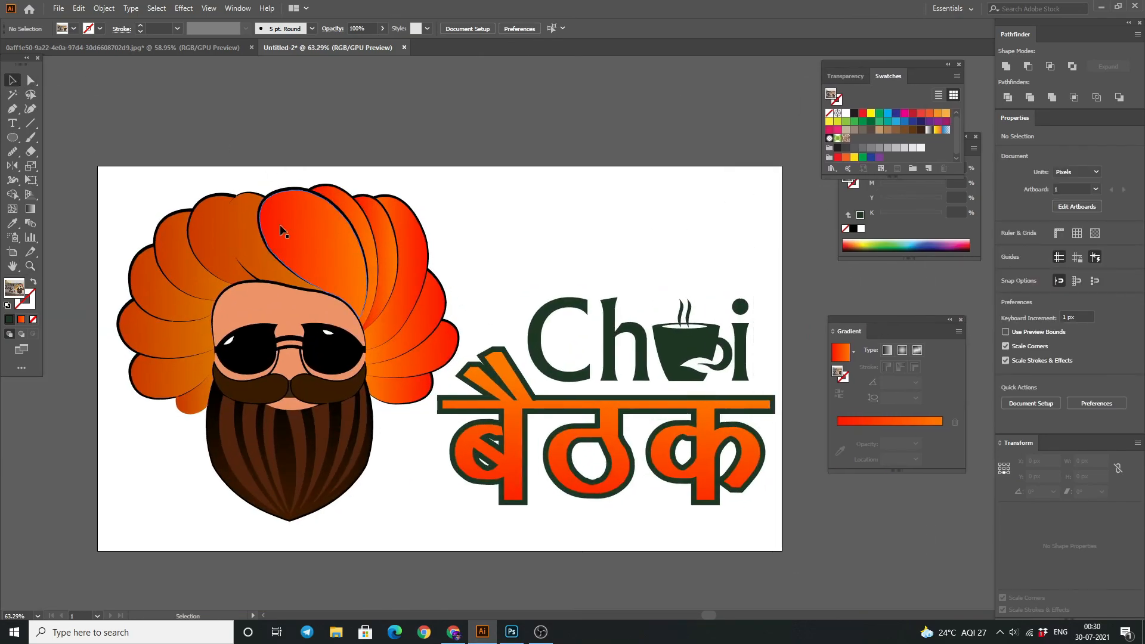